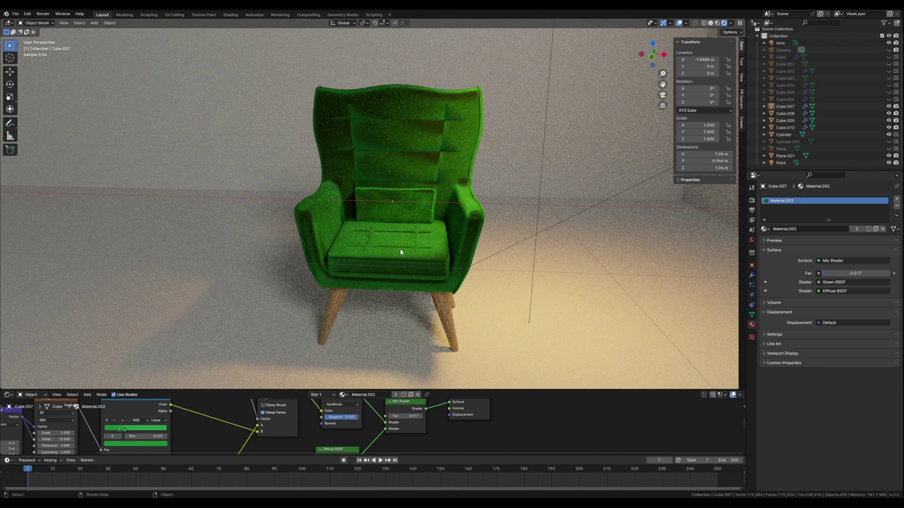
# - Start a new general scene file in place of the finished green chair scene
pyautogui.moveTo(400, 248)
pyautogui.mouseDown(button='middle')
pyautogui.moveTo(374, 250)
pyautogui.moveTo(408, 263)
pyautogui.mouseUp(button='middle')
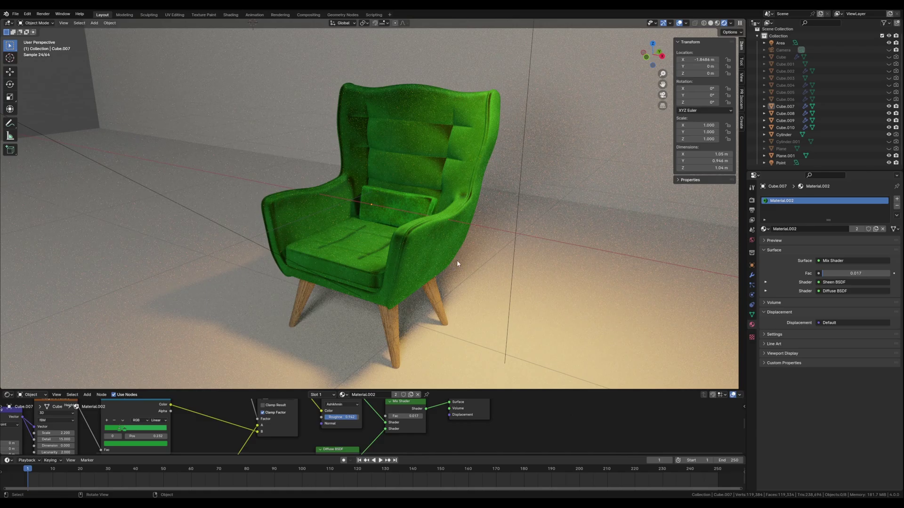
pyautogui.moveTo(409, 261); pyautogui.dragTo(470, 267, button='middle')
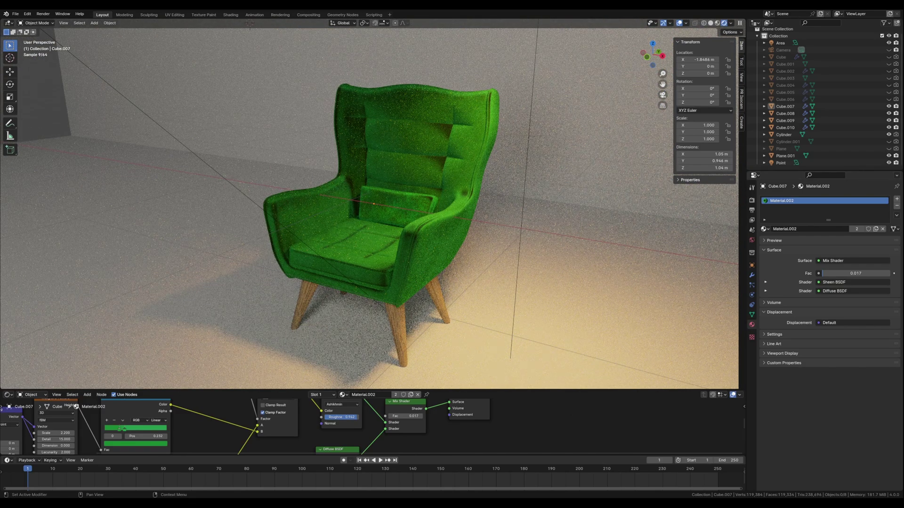
pyautogui.click(16, 14)
pyautogui.moveTo(28, 22)
pyautogui.click(101, 23)
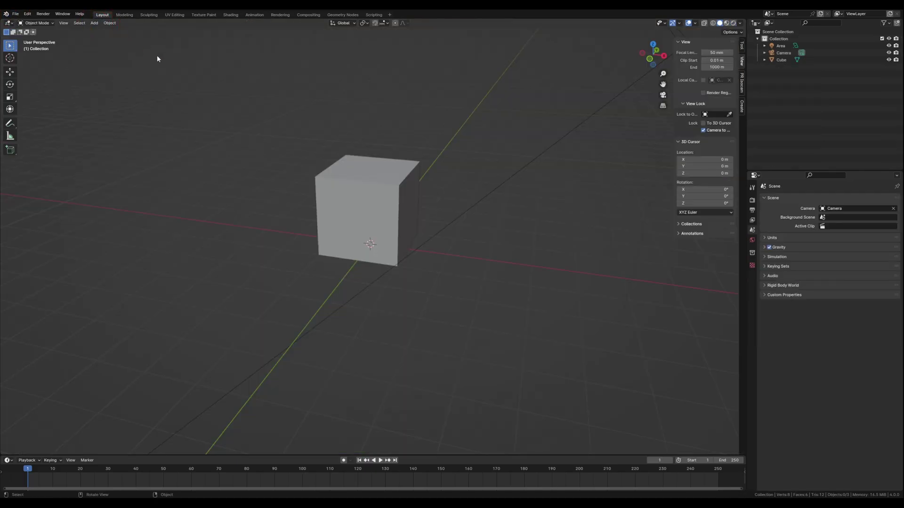
# - Delete the default cube from the new scene
pyautogui.keyDown('shift'); pyautogui.moveTo(313, 183); pyautogui.dragTo(271, 203, button='middle'); pyautogui.keyUp('shift')
pyautogui.click(313, 206)
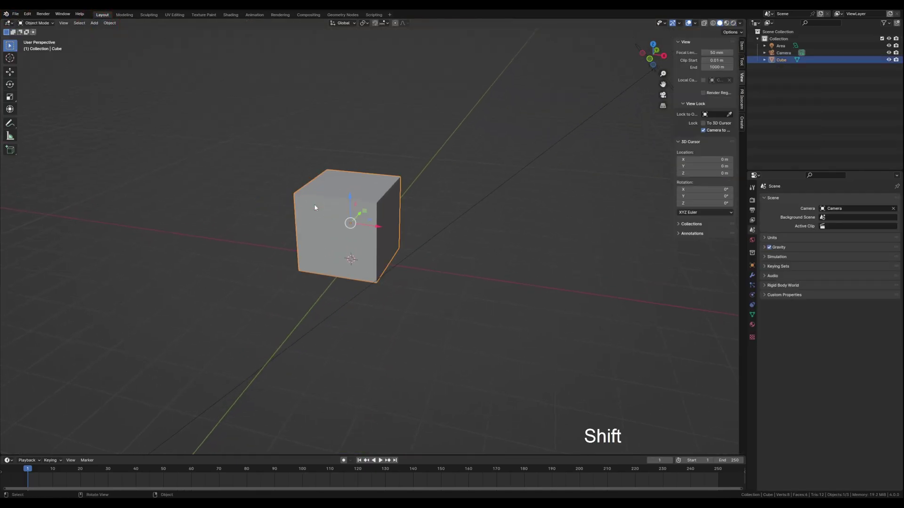
pyautogui.press('Delete')
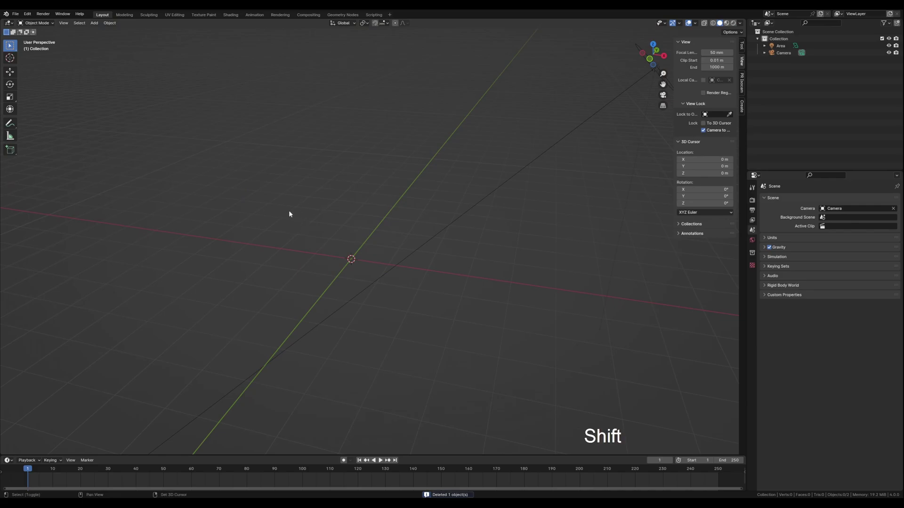
# - Add a mesh plane at the world origin with a size of 0.8 m
pyautogui.keyDown('shift'); pyautogui.moveTo(288, 213); pyautogui.dragTo(336, 226, button='middle'); pyautogui.keyUp('shift')
pyautogui.hotkey('shift', 'a')
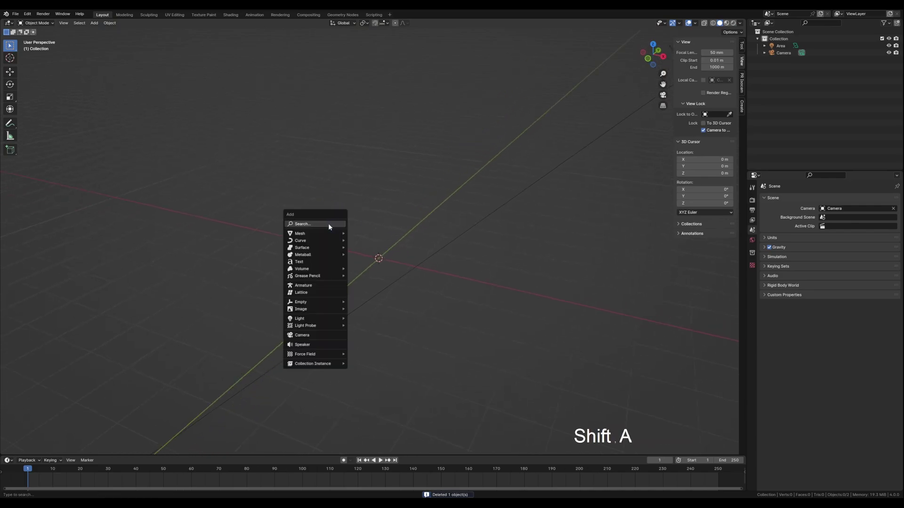
pyautogui.moveTo(327, 233)
pyautogui.click(370, 235)
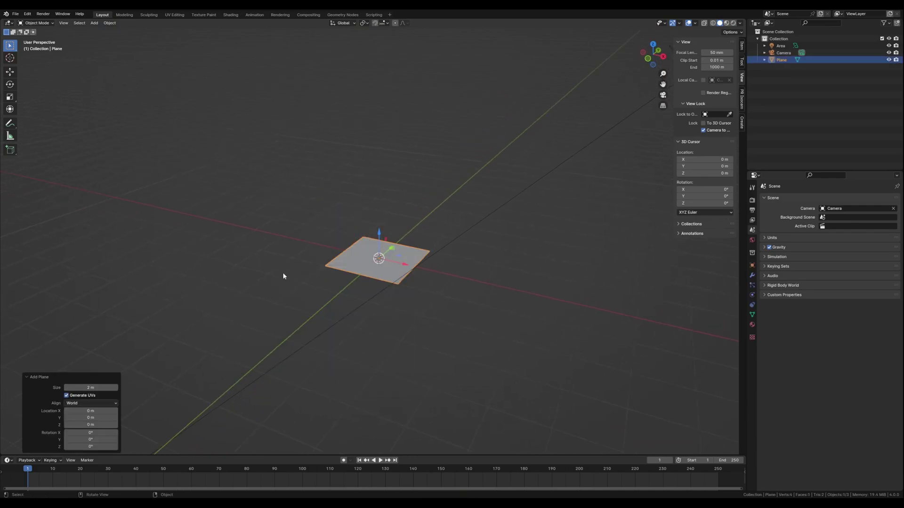
pyautogui.click(93, 387)
pyautogui.write('0.8')
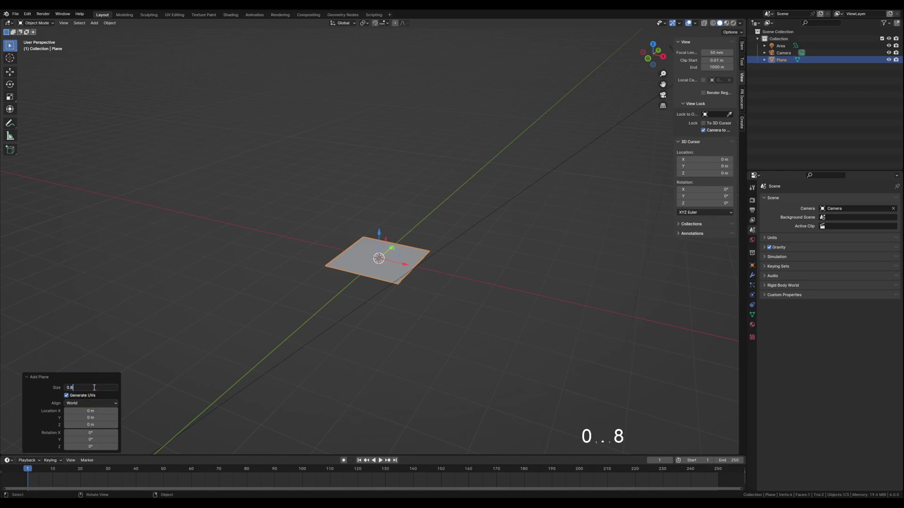
pyautogui.press('Return')
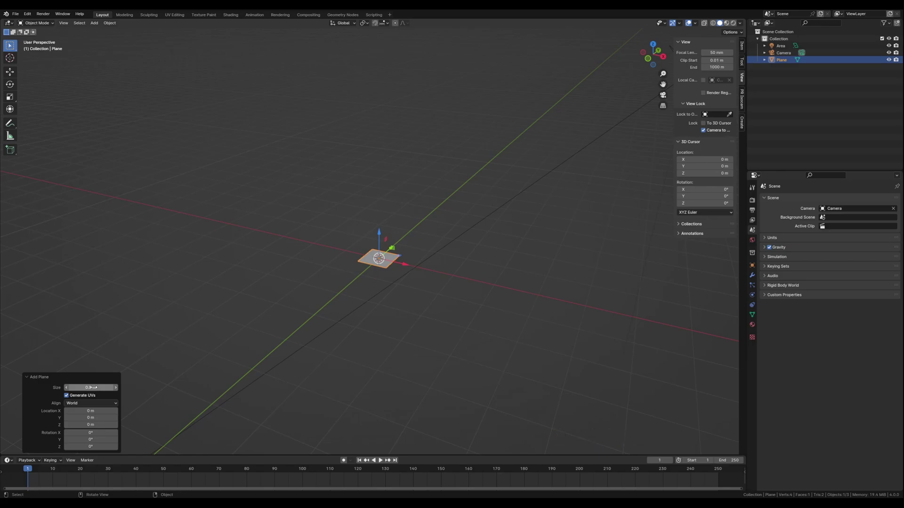
# - Frame the plane up close in the viewport and enter Edit Mode on it
pyautogui.press('Delete')
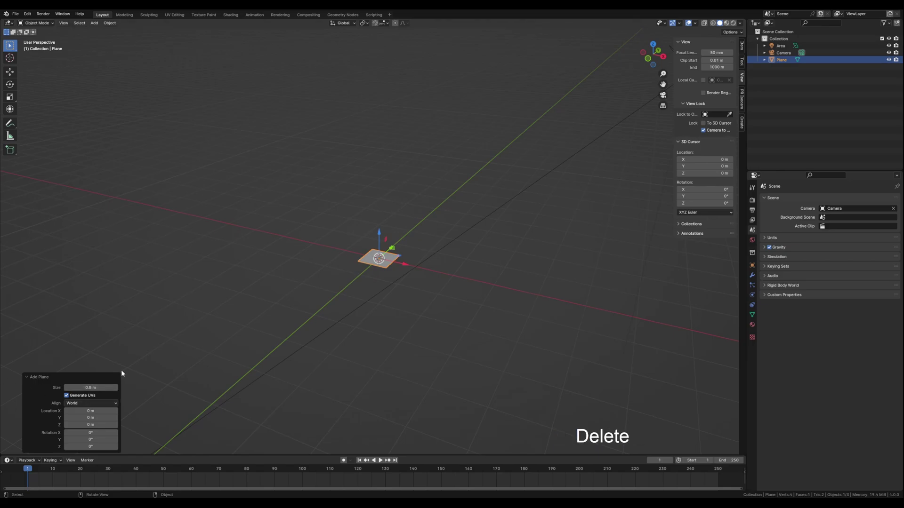
pyautogui.moveTo(294, 367); pyautogui.dragTo(332, 337, button='middle')
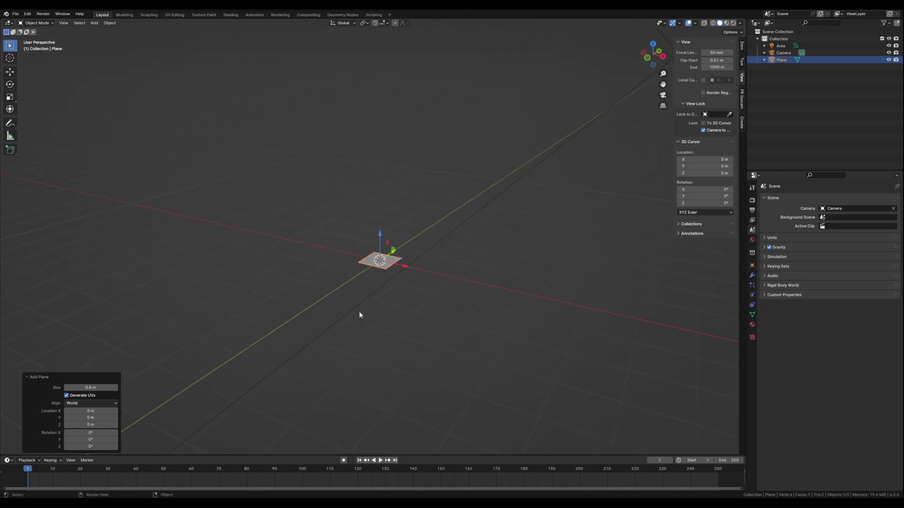
pyautogui.press('KP_Delete')
pyautogui.keyDown('shift'); pyautogui.moveTo(339, 287); pyautogui.dragTo(289, 306, button='middle'); pyautogui.keyUp('shift')
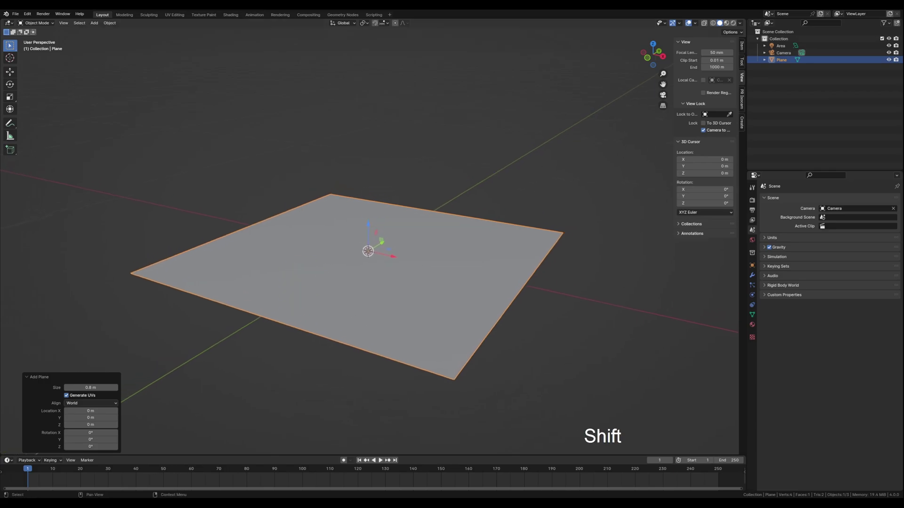
pyautogui.moveTo(620, 271); pyautogui.dragTo(431, 285, button='middle')
pyautogui.press('Tab')
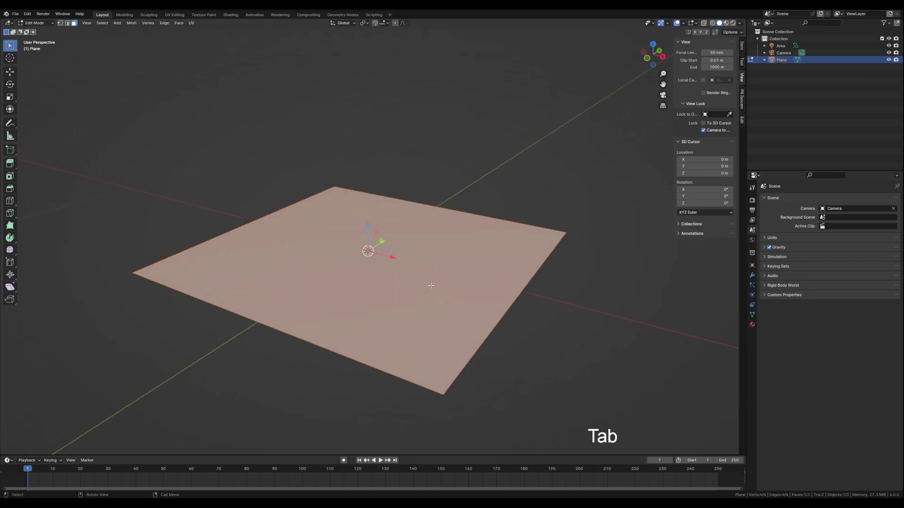
pyautogui.press('e')
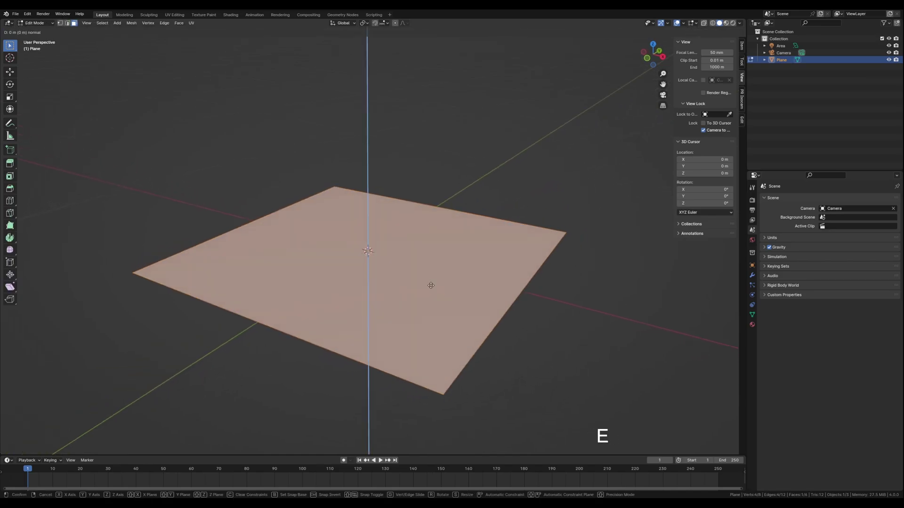
pyautogui.press('0')
pyautogui.press('.')
pyautogui.press('1')
pyautogui.press('x')
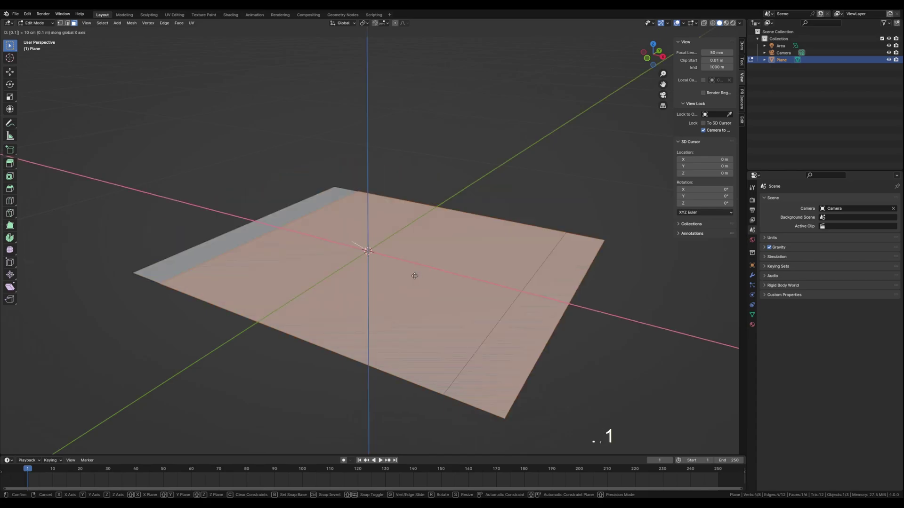
pyautogui.hotkey('ctrl', 'z')
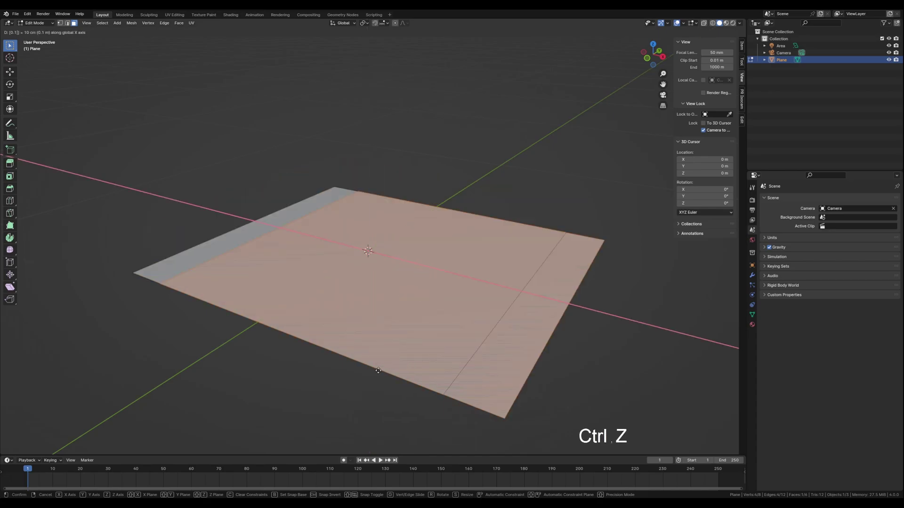
pyautogui.moveTo(522, 343); pyautogui.dragTo(521, 337, button='middle')
pyautogui.press('ctrl')
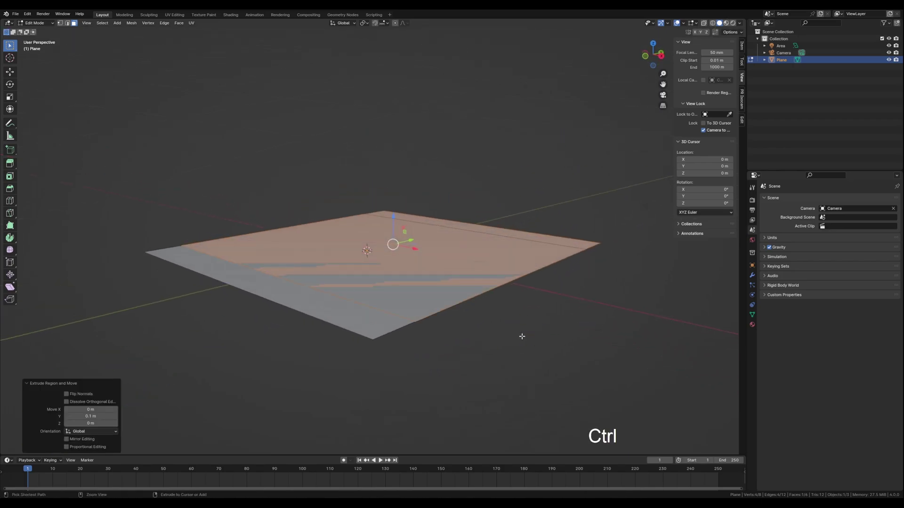
pyautogui.hotkey('ctrl', 'z')
# - Extrude the plane's face upward by 0.1 m along its normal to form a flat slab
pyautogui.moveTo(472, 339); pyautogui.dragTo(473, 346, button='middle')
pyautogui.press('e')
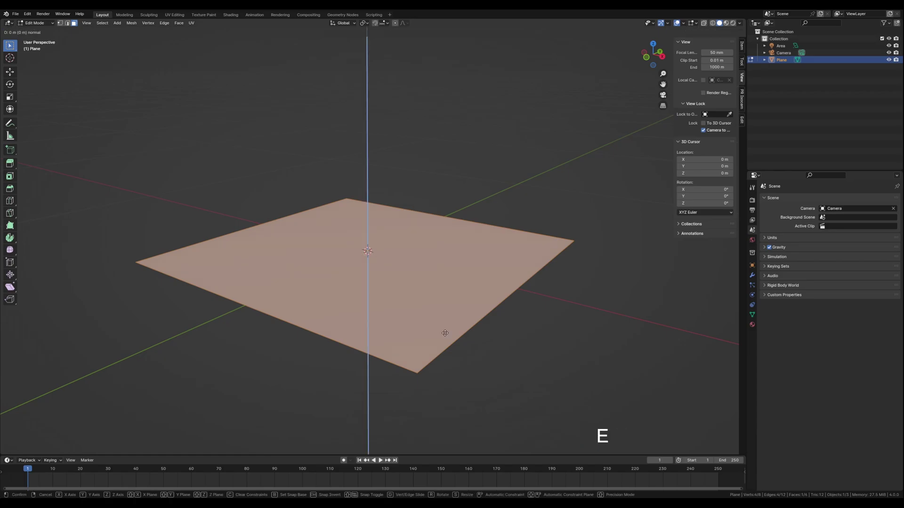
pyautogui.write('0.1')
pyautogui.press('Return')
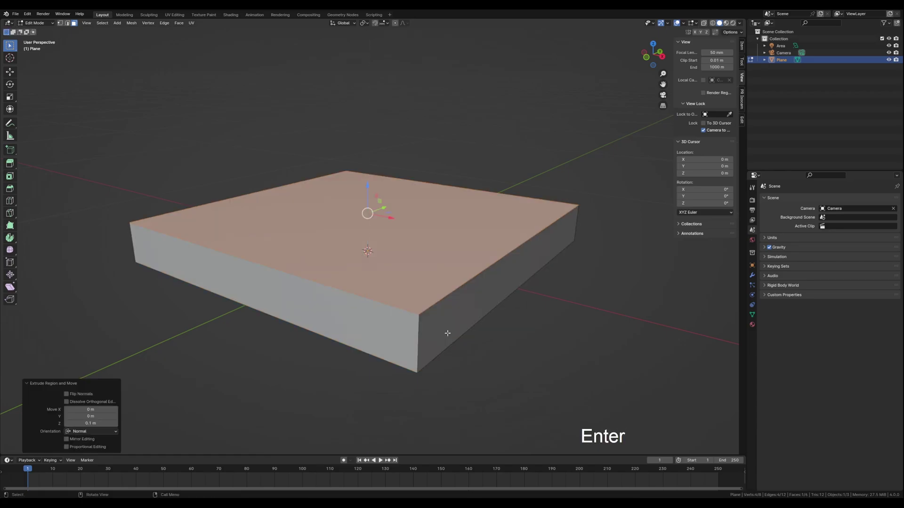
# - Return to Object Mode and display the slab's transform values to check its dimensions
pyautogui.moveTo(447, 337)
pyautogui.mouseDown(button='middle')
pyautogui.moveTo(448, 347)
pyautogui.moveTo(419, 349)
pyautogui.moveTo(430, 355)
pyautogui.moveTo(457, 339)
pyautogui.mouseUp(button='middle')
pyautogui.press('Tab')
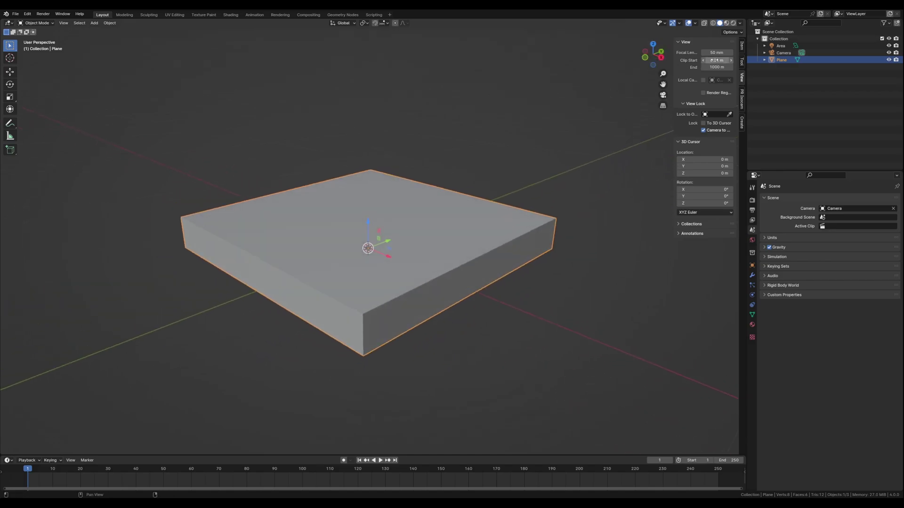
pyautogui.click(742, 46)
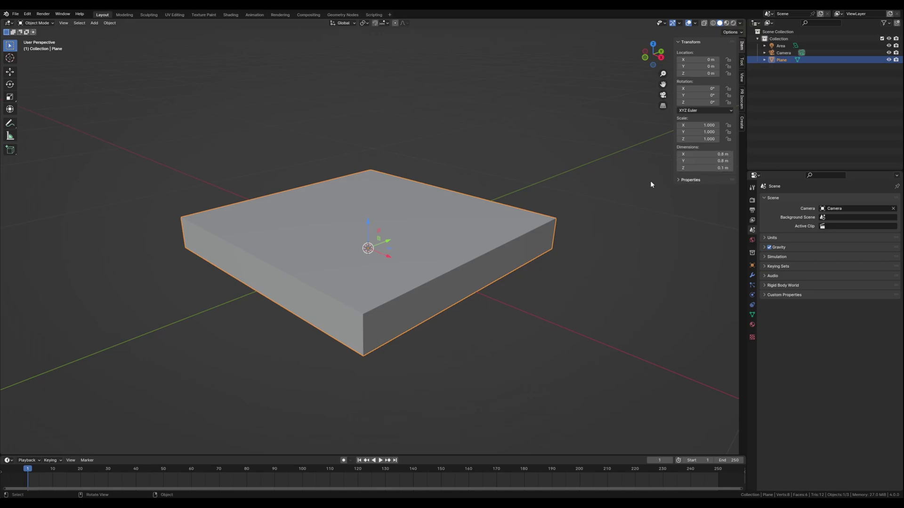
# - In Edit Mode, add 8 evenly spaced loop cuts across the slab parallel to the X axis, without sliding them
pyautogui.moveTo(502, 330); pyautogui.dragTo(432, 298, button='middle')
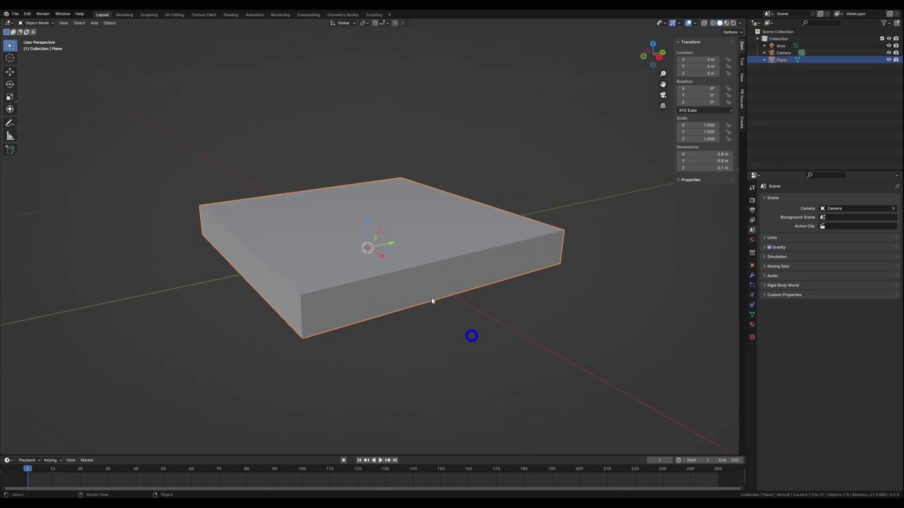
pyautogui.press('Tab')
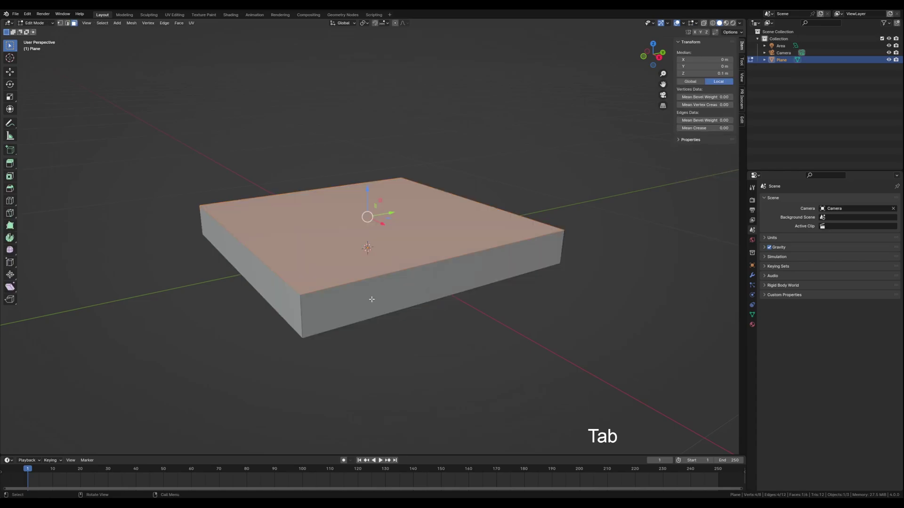
pyautogui.moveTo(369, 298); pyautogui.dragTo(363, 303, button='middle')
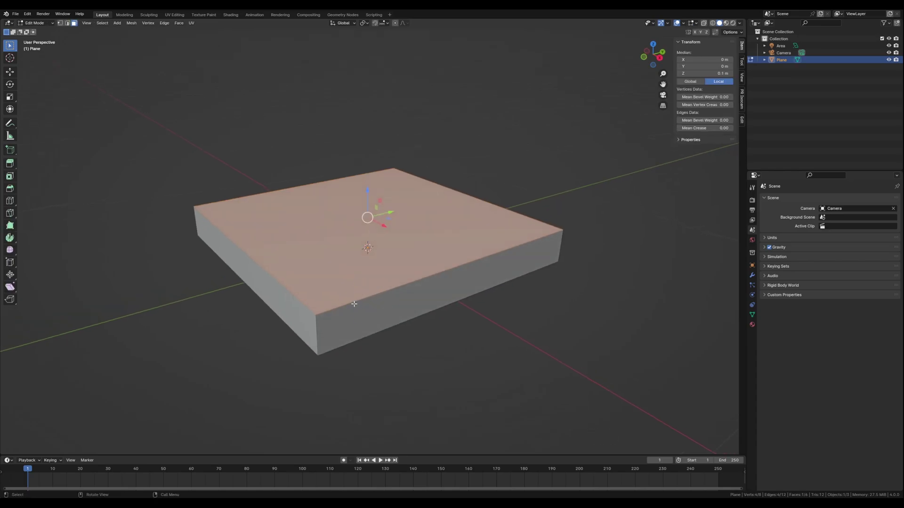
pyautogui.hotkey('ctrl', 'r')
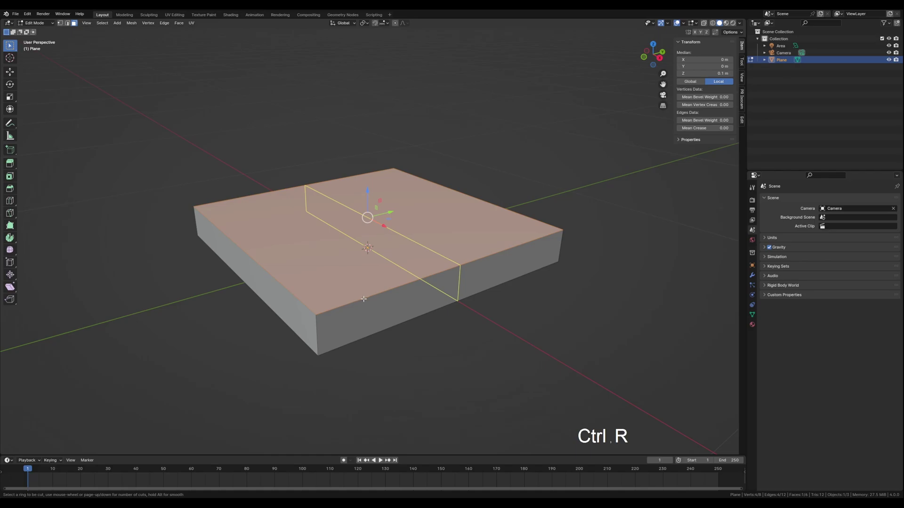
pyautogui.scroll(3, 364, 296)
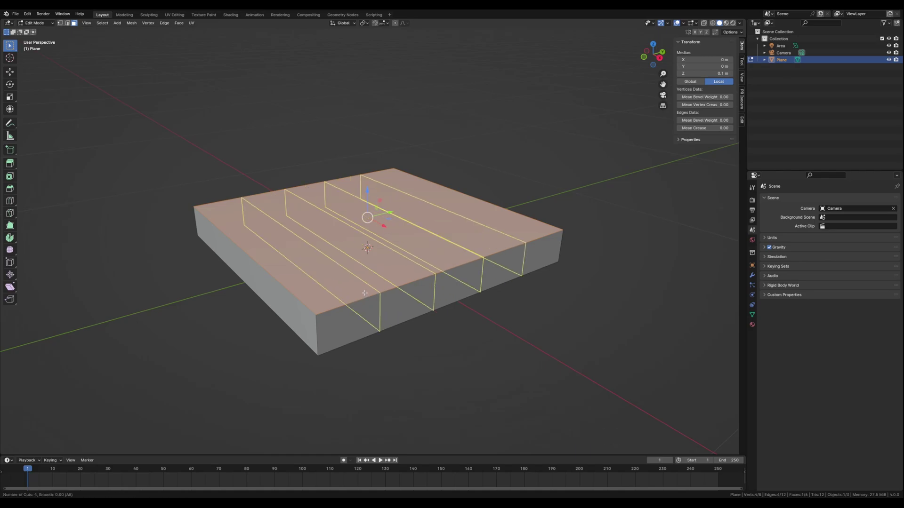
pyautogui.scroll(2, 364, 292)
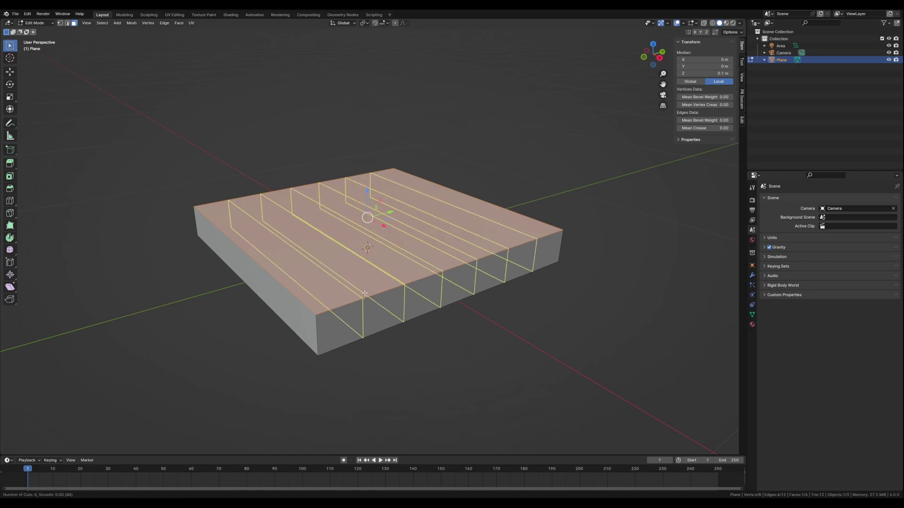
pyautogui.scroll(2, 364, 293)
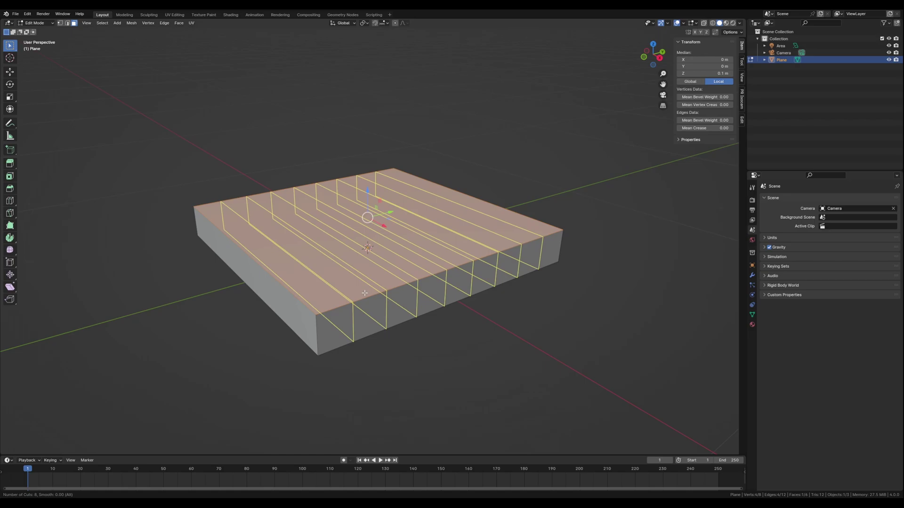
pyautogui.click(365, 293)
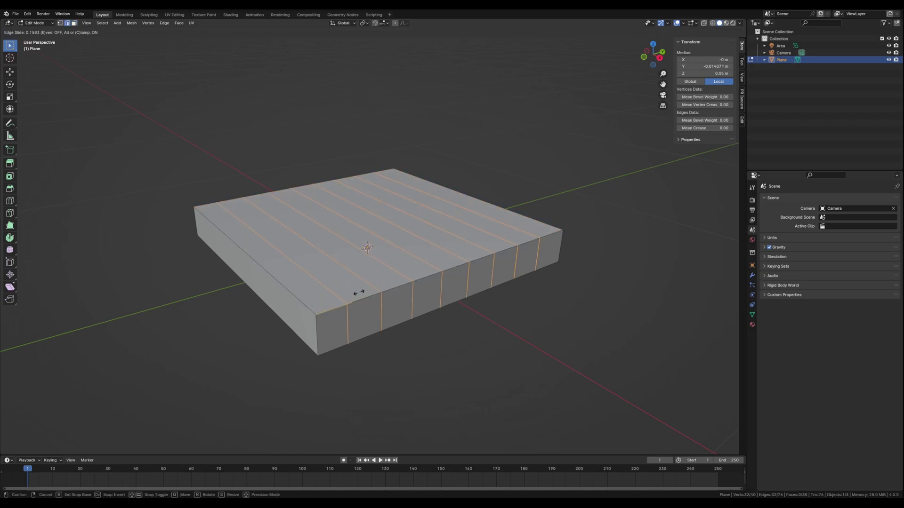
pyautogui.rightClick(363, 291)
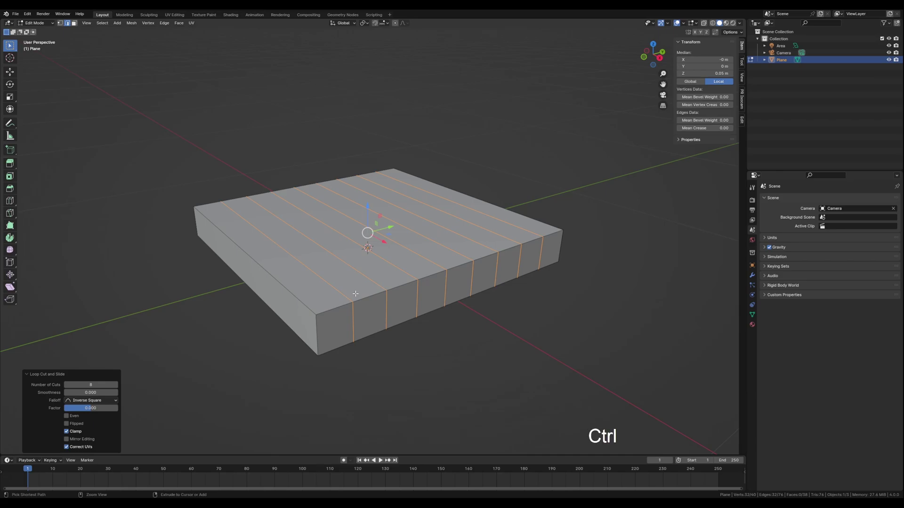
pyautogui.hotkey('ctrl', 'r')
pyautogui.scroll(4, 304, 262)
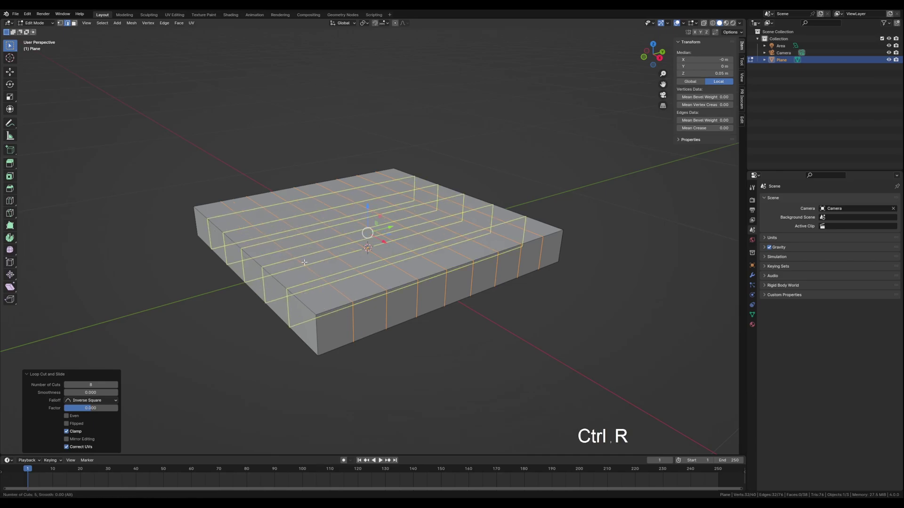
pyautogui.scroll(2, 304, 262)
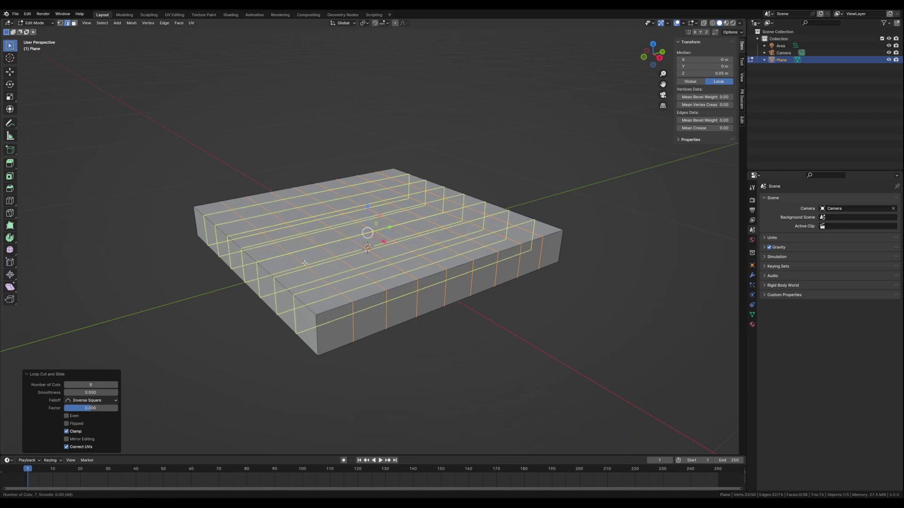
pyautogui.scroll(1, 305, 263)
pyautogui.click(304, 262)
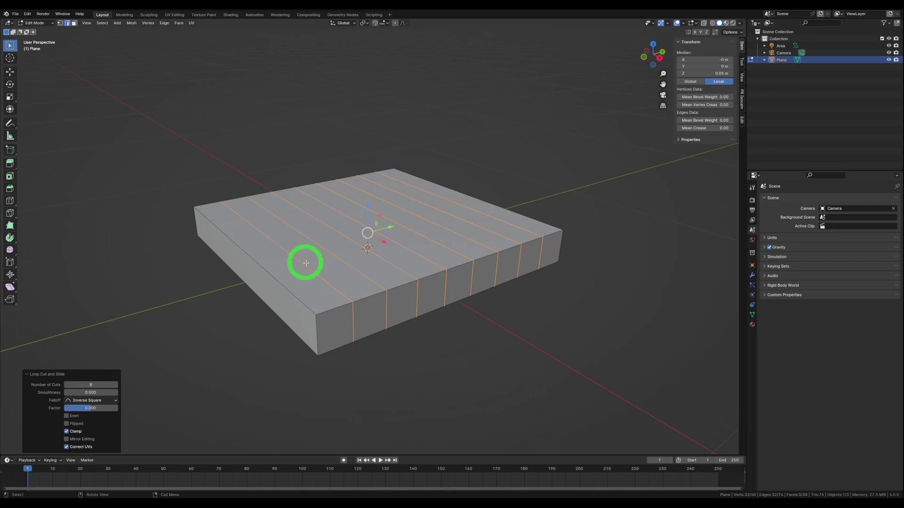
# - Add 8 evenly spaced loop cuts across the slab parallel to the Y axis, without sliding them
pyautogui.hotkey('ctrl', 'r')
pyautogui.scroll(4, 316, 266)
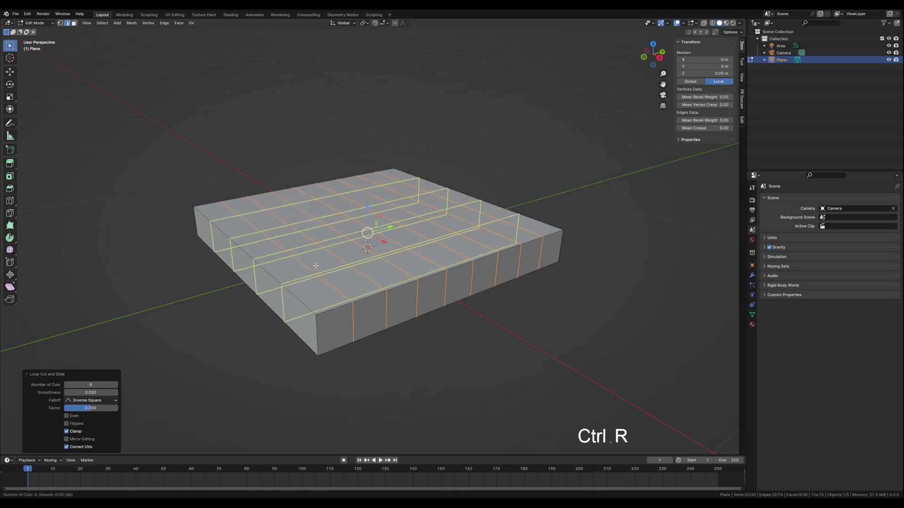
pyautogui.scroll(3, 316, 266)
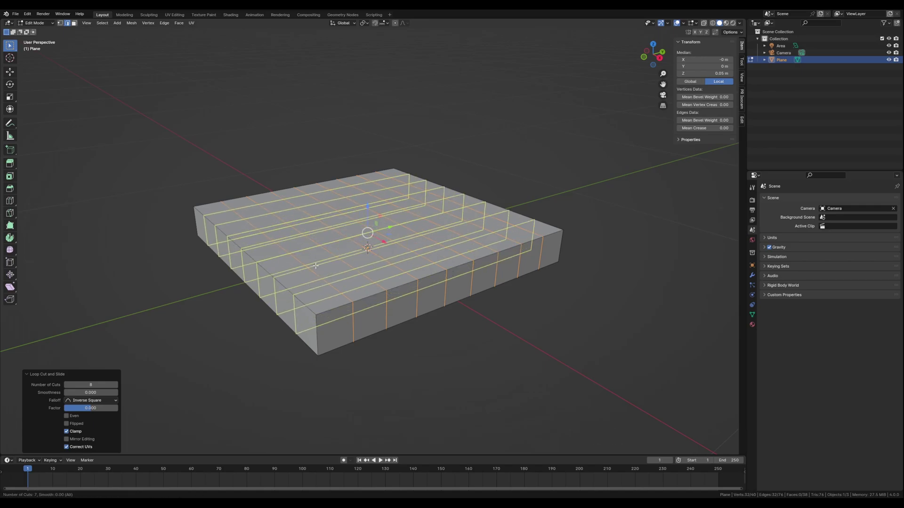
pyautogui.click(314, 265)
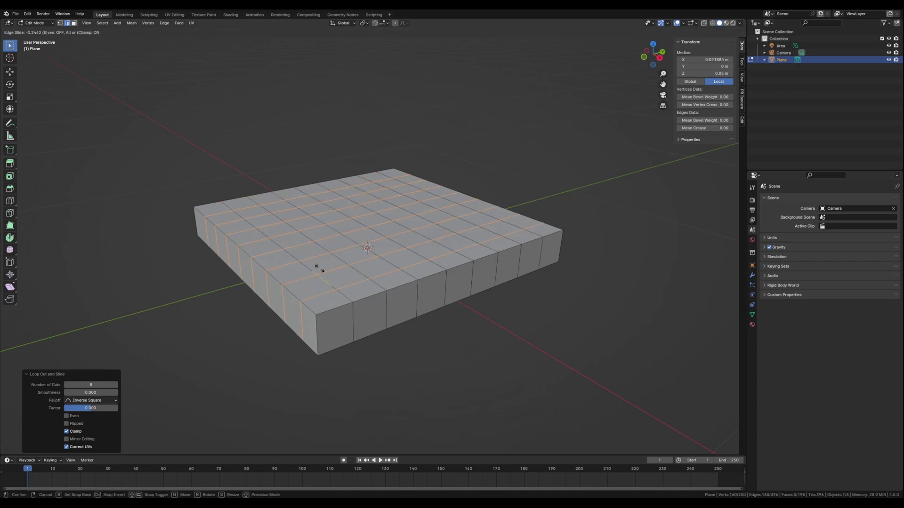
pyautogui.click(383, 350)
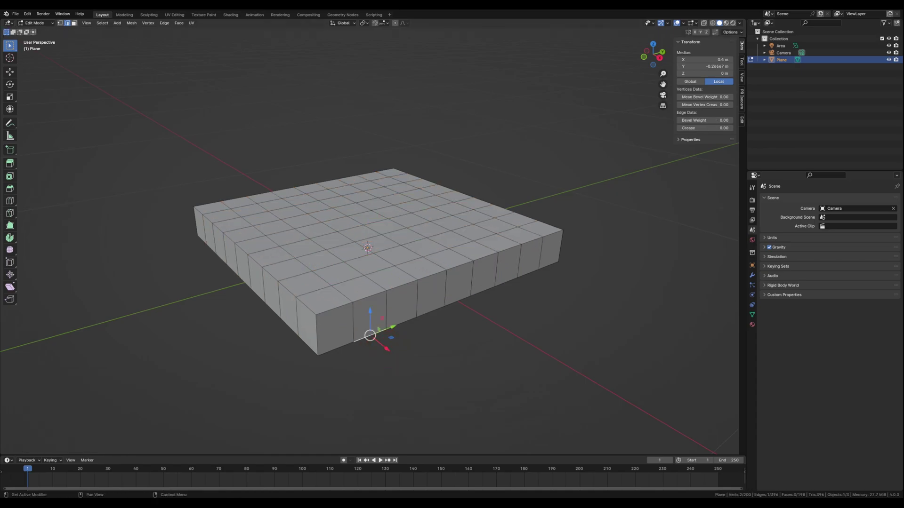
# - Switch to face selection and select the row of nine top faces along the slab's negative-Y edge
pyautogui.moveTo(396, 228); pyautogui.dragTo(392, 231, button='middle')
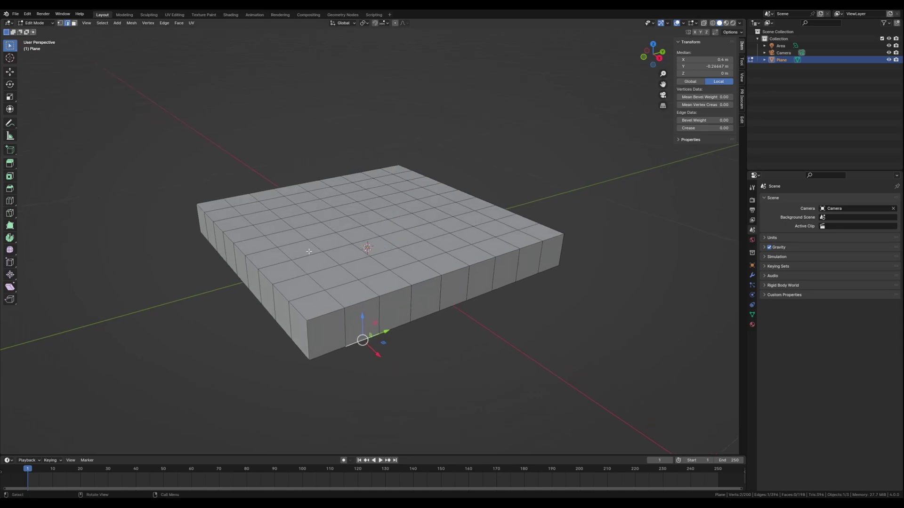
pyautogui.press('3')
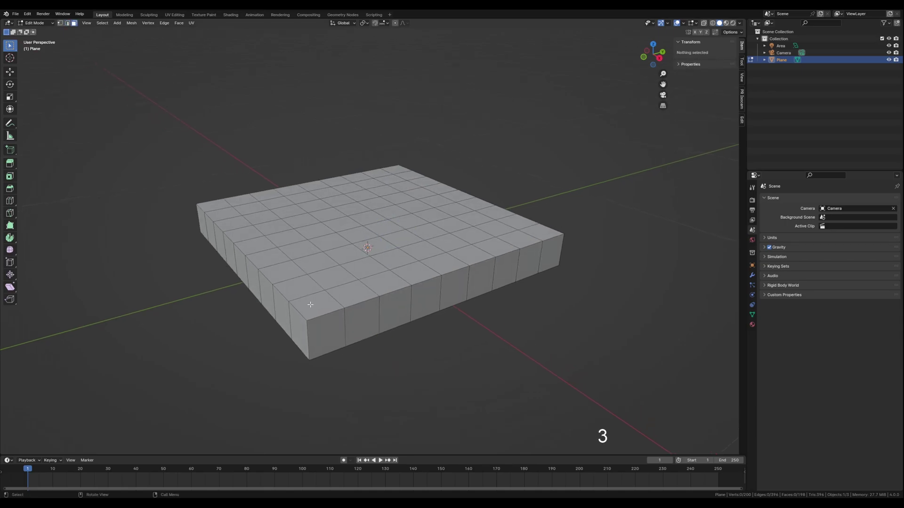
pyautogui.click(311, 304)
pyautogui.keyDown('shift'); pyautogui.click(294, 287); pyautogui.keyUp('shift')
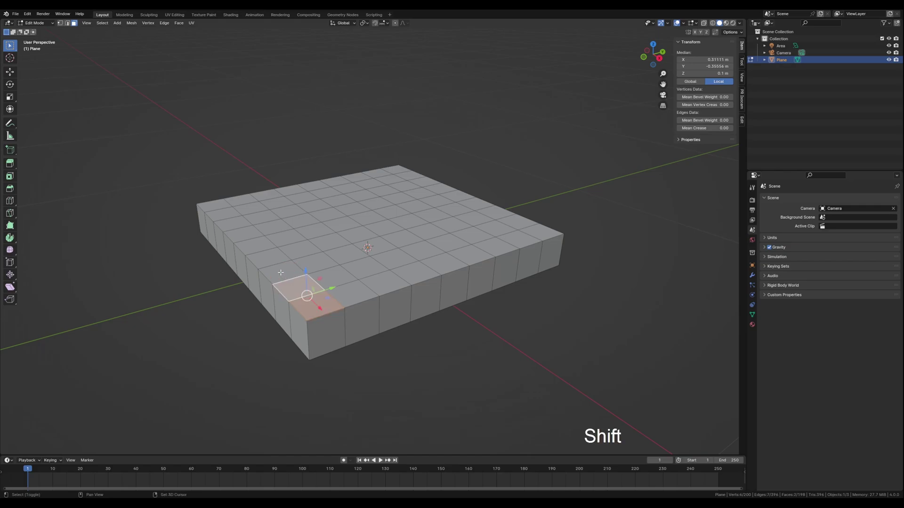
pyautogui.keyDown('shift'); pyautogui.click(281, 273); pyautogui.keyUp('shift')
pyautogui.keyDown('shift'); pyautogui.click(265, 259); pyautogui.keyUp('shift')
pyautogui.keyDown('shift'); pyautogui.click(254, 246); pyautogui.keyUp('shift')
pyautogui.keyDown('shift'); pyautogui.click(242, 234); pyautogui.keyUp('shift')
pyautogui.keyDown('shift'); pyautogui.click(232, 224); pyautogui.keyUp('shift')
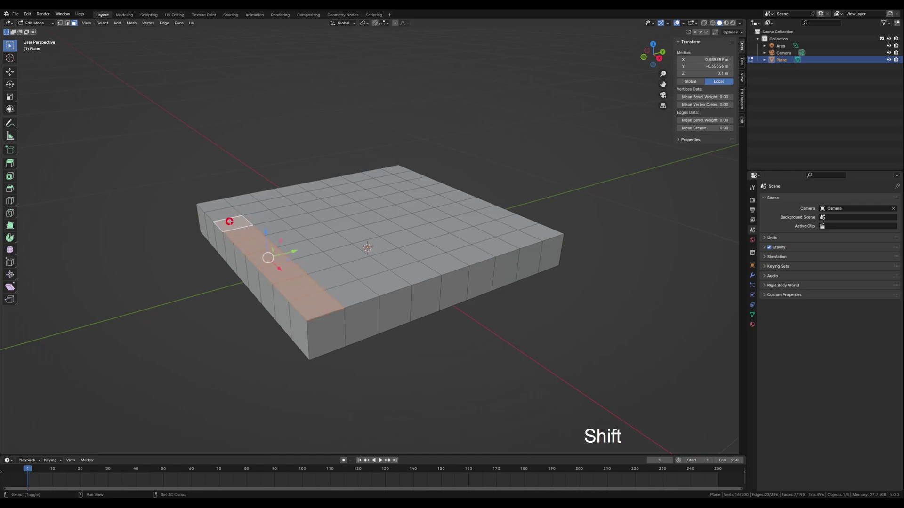
pyautogui.keyDown('shift'); pyautogui.click(224, 213); pyautogui.keyUp('shift')
pyautogui.keyDown('shift'); pyautogui.click(216, 205); pyautogui.keyUp('shift')
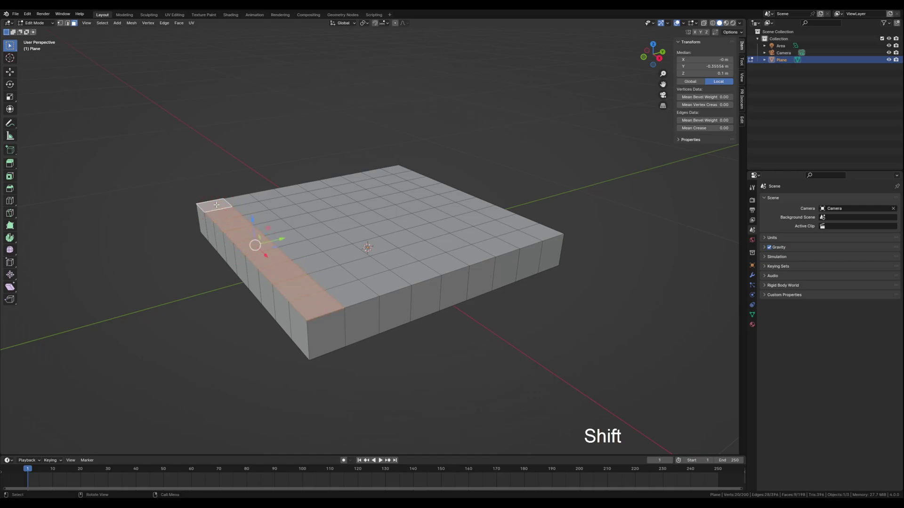
# - Add the top faces along the negative-X and positive-Y edges to the selection, forming a U shape around the slab
pyautogui.keyDown('alt'); pyautogui.keyDown('shift'); pyautogui.click(254, 199); pyautogui.keyUp('shift'); pyautogui.keyUp('alt')
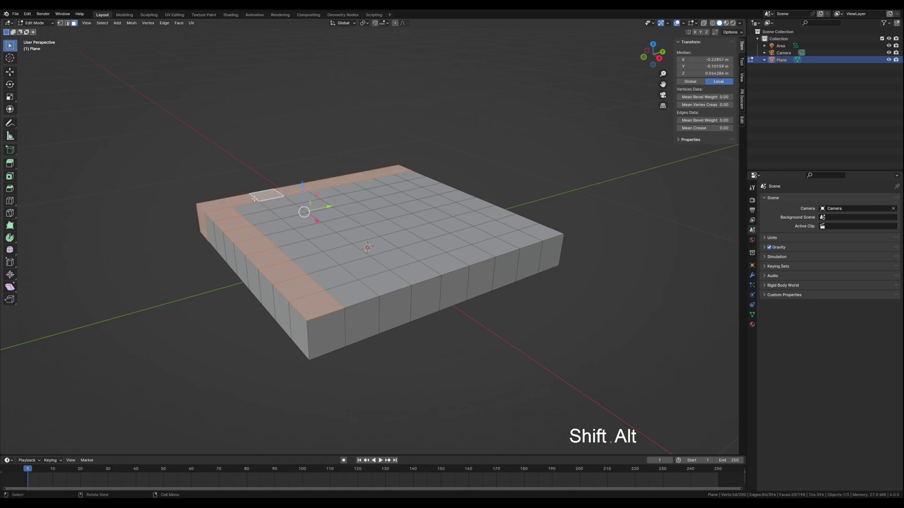
pyautogui.hotkey('ctrl', 'z')
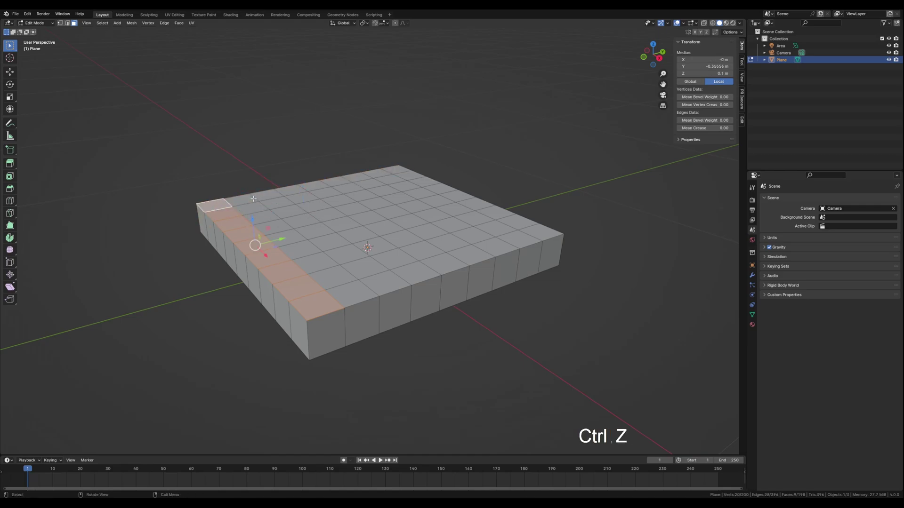
pyautogui.moveTo(293, 239); pyautogui.dragTo(309, 251, button='middle')
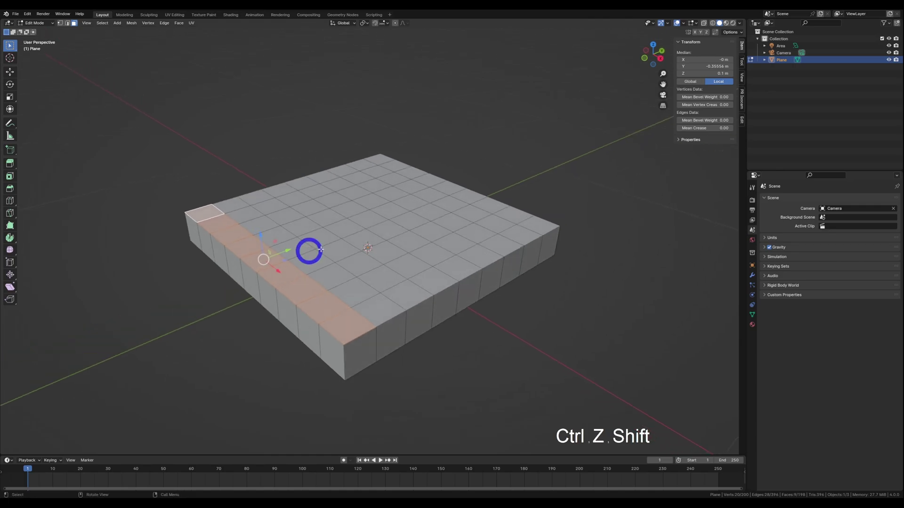
pyautogui.press('KP_7')
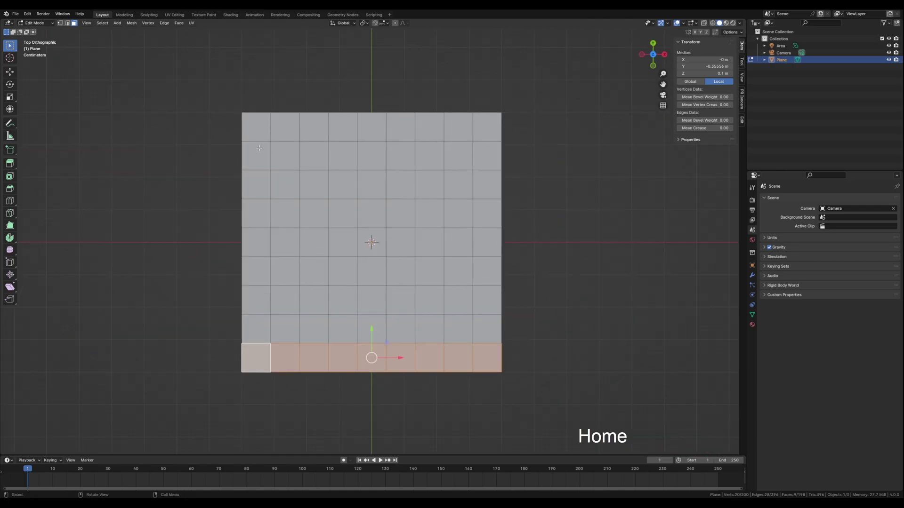
pyautogui.keyDown('shift'); pyautogui.moveTo(252, 137); pyautogui.dragTo(256, 332); pyautogui.keyUp('shift')
pyautogui.keyDown('shift'); pyautogui.moveTo(254, 127); pyautogui.dragTo(480, 140); pyautogui.keyUp('shift')
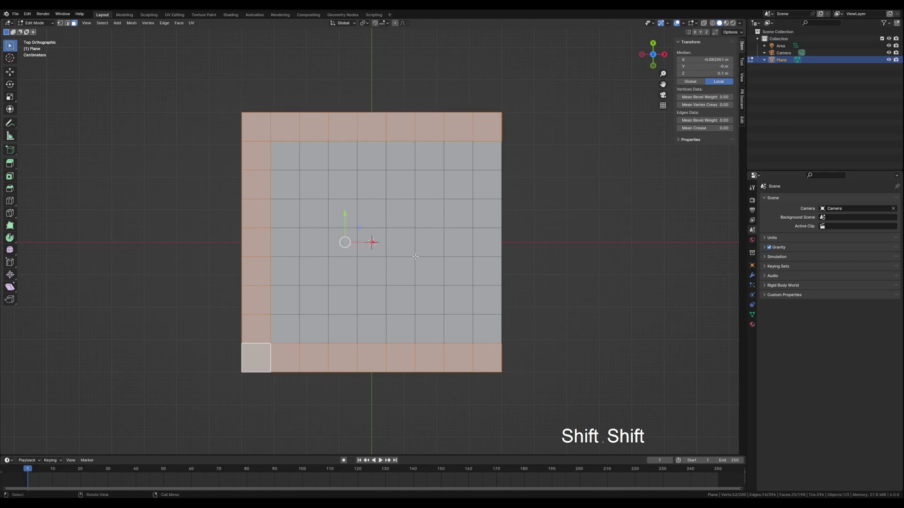
# - Extrude the U-shaped band of top faces upward by 0.35 m to form the armrests and back
pyautogui.moveTo(415, 257); pyautogui.dragTo(359, 195, button='middle')
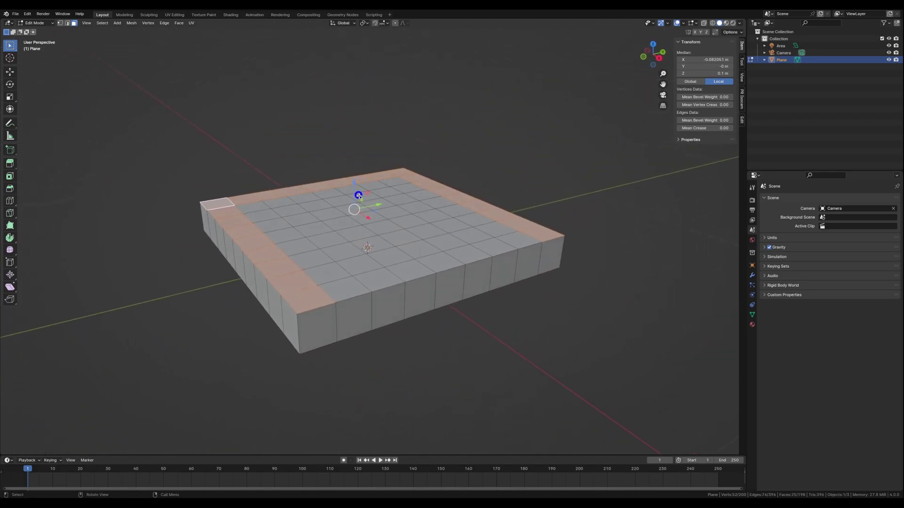
pyautogui.keyDown('shift'); pyautogui.moveTo(320, 235); pyautogui.dragTo(310, 246, button='middle'); pyautogui.keyUp('shift')
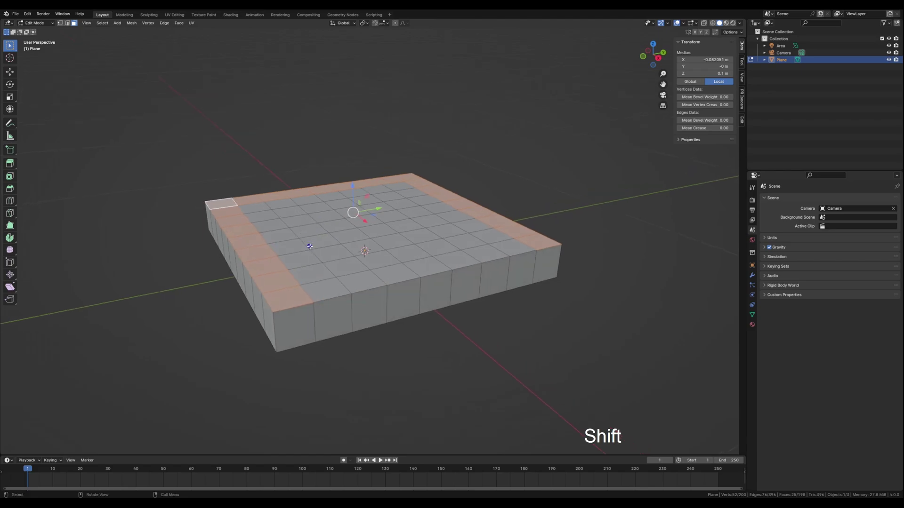
pyautogui.press('e')
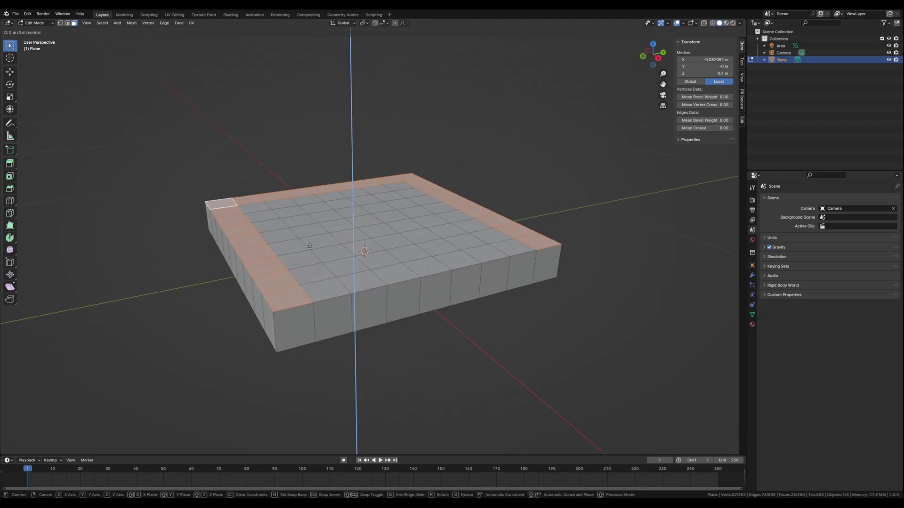
pyautogui.write('0.35')
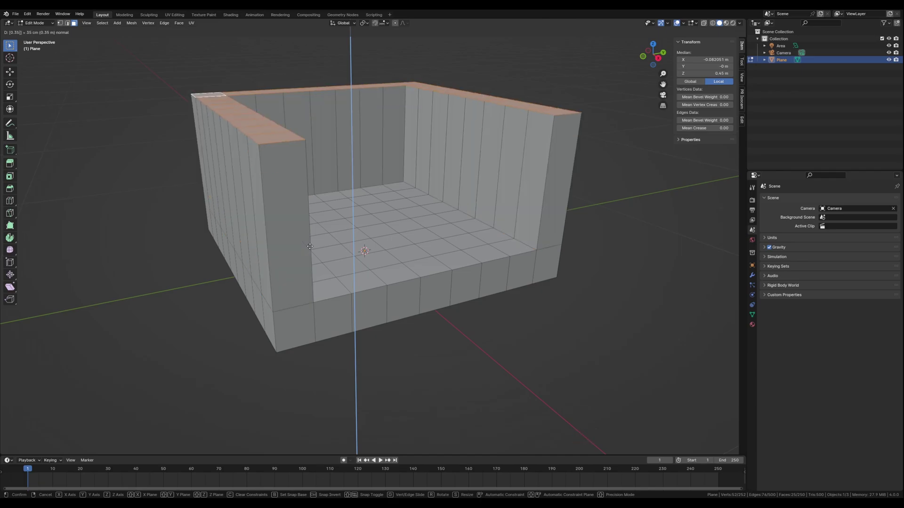
pyautogui.press('Return')
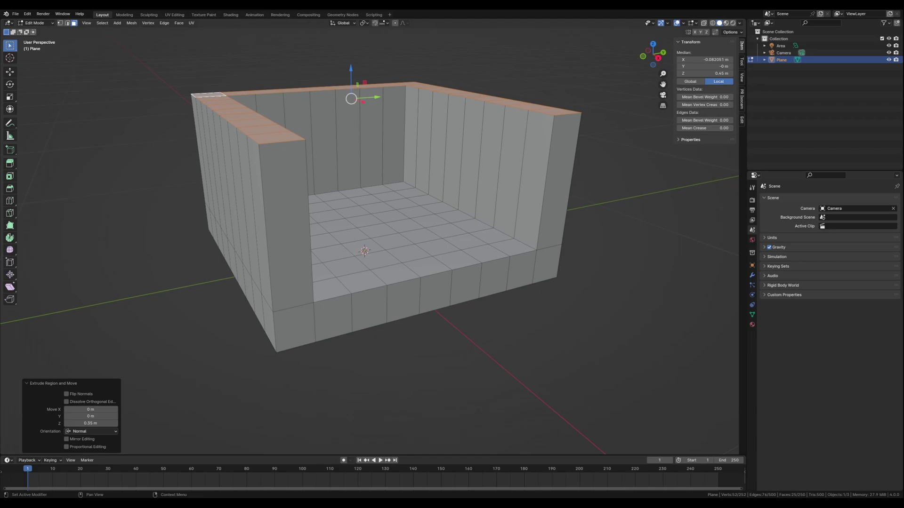
# - Scale the upper faces of the U-shaped wall by about 1.175 along Y so both armrests flare outward
pyautogui.moveTo(491, 283); pyautogui.dragTo(410, 273, button='middle')
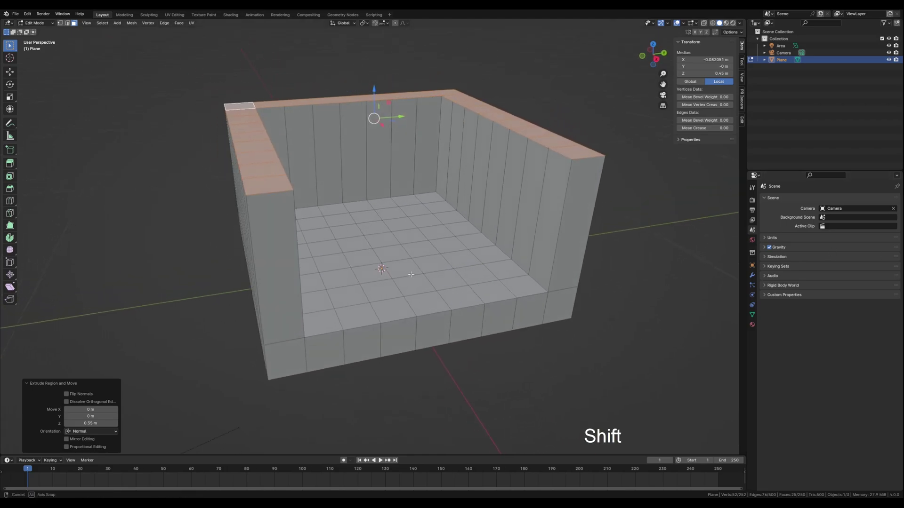
pyautogui.press('s')
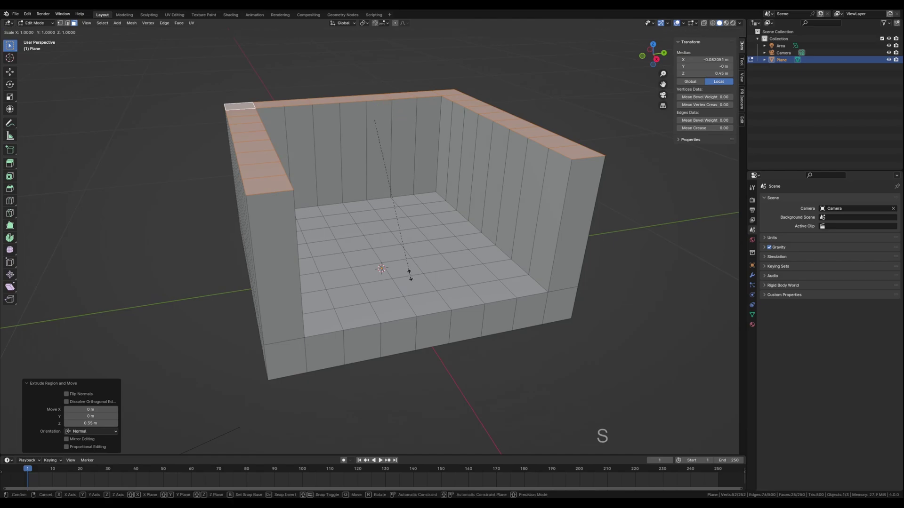
pyautogui.press('x')
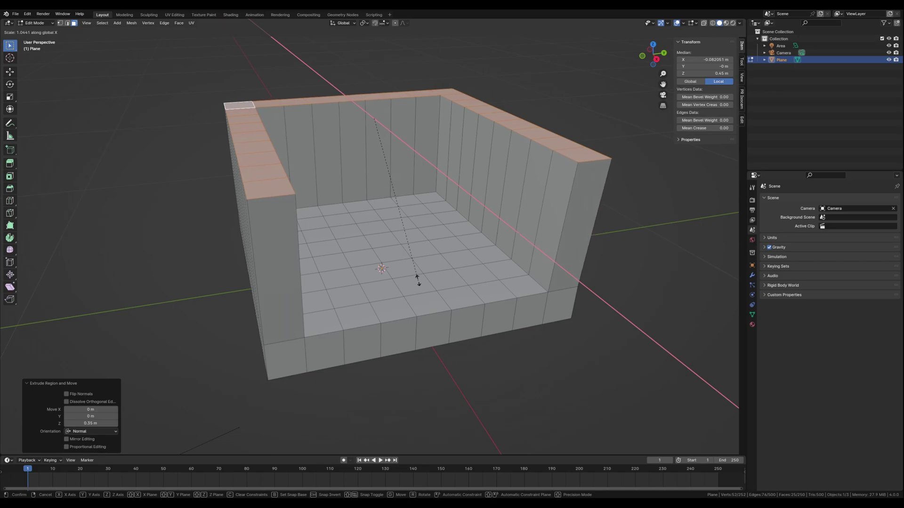
pyautogui.press('y')
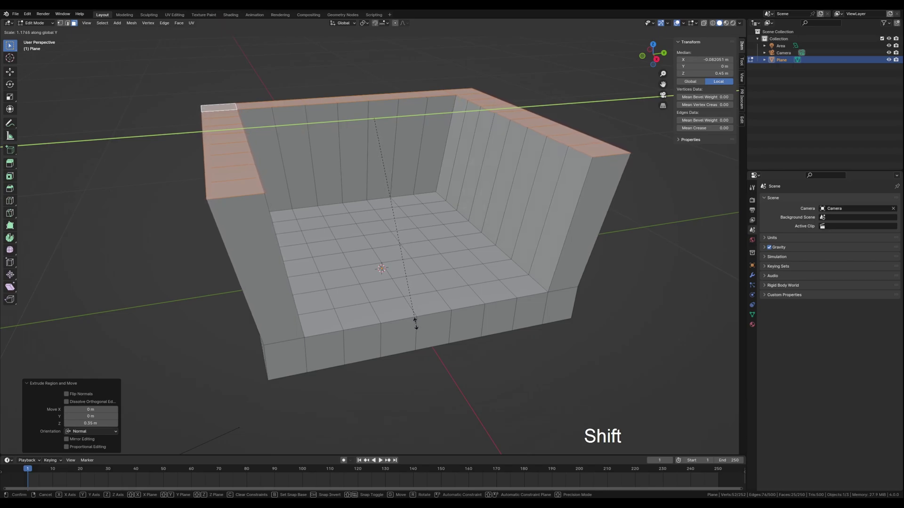
pyautogui.click(414, 321)
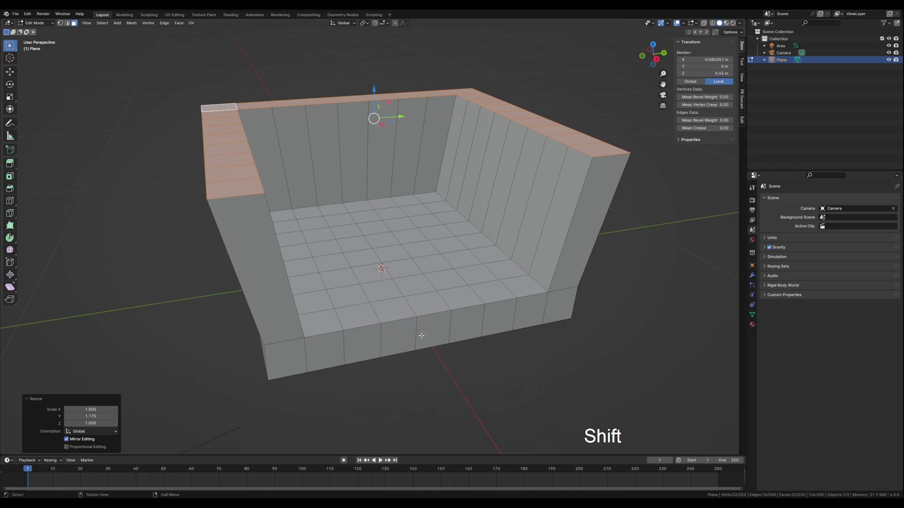
# - Examine the flared chair body from the side, back and front
pyautogui.press('KP_1')
pyautogui.press('KP_3')
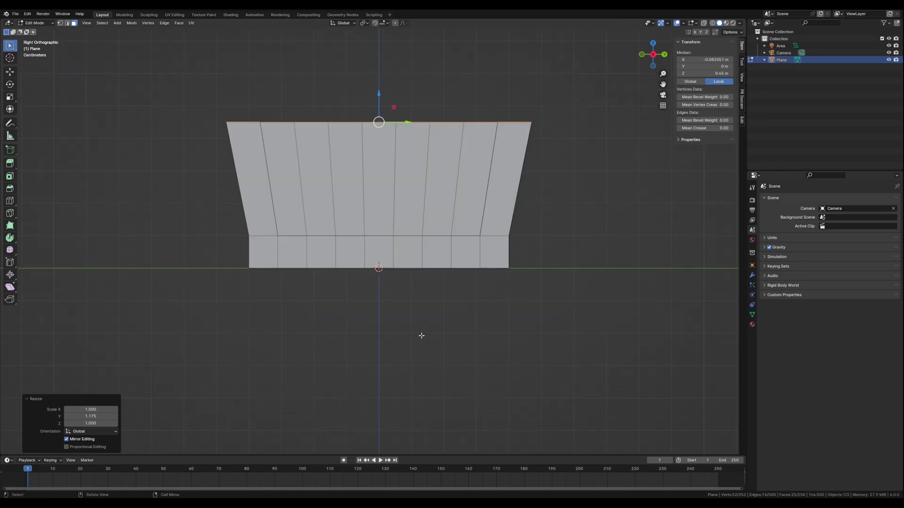
pyautogui.press('ctrl+KP_3')
pyautogui.press('KP_1')
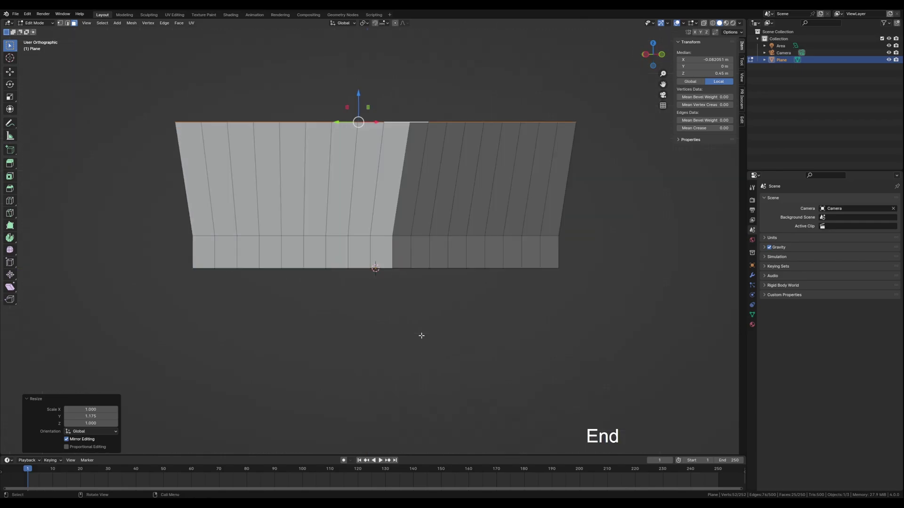
pyautogui.press('ctrl+KP_1')
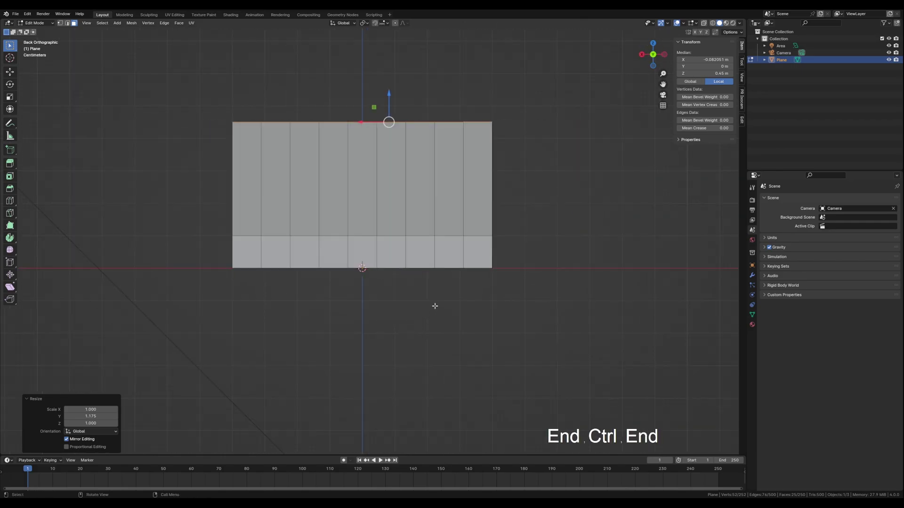
pyautogui.moveTo(435, 306); pyautogui.dragTo(504, 313, button='middle')
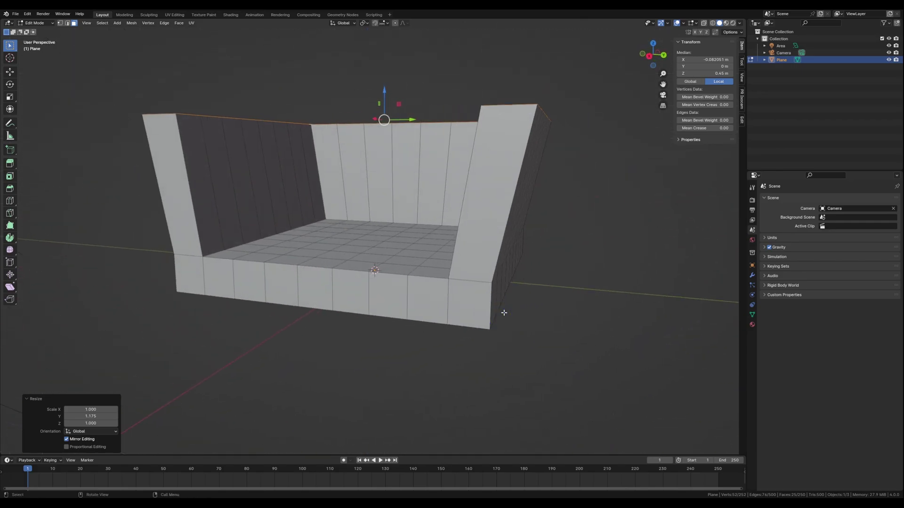
pyautogui.press('KP_3')
pyautogui.press('ctrl+KP_3')
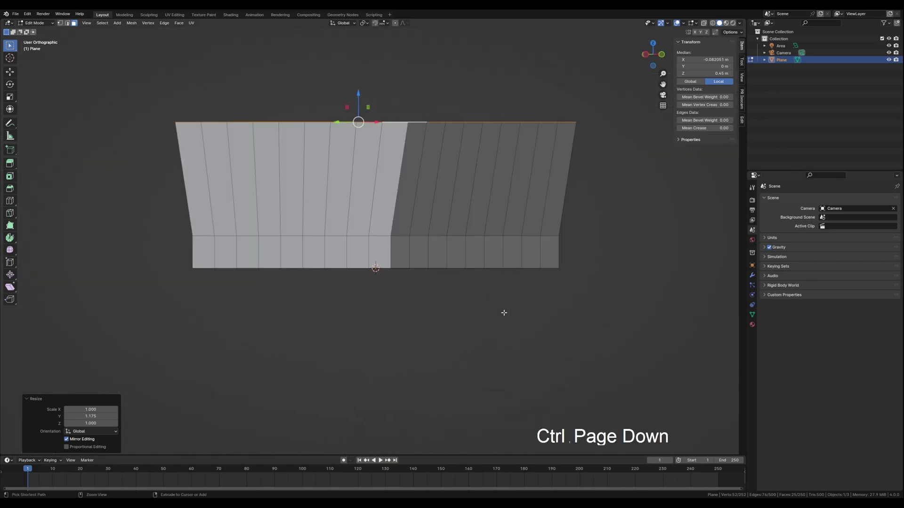
pyautogui.press('KP_3')
pyautogui.moveTo(505, 313)
pyautogui.mouseDown(button='middle')
pyautogui.moveTo(508, 303)
pyautogui.moveTo(508, 324)
pyautogui.mouseUp(button='middle')
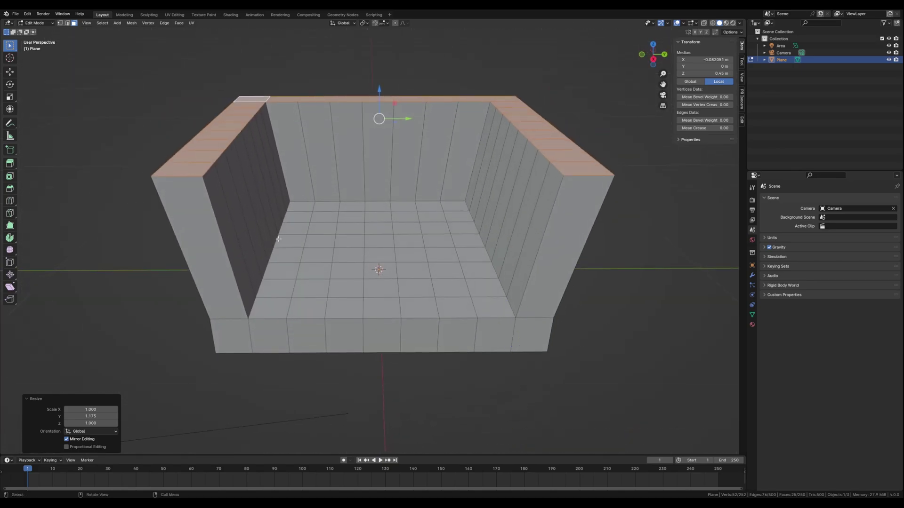
pyautogui.moveTo(278, 239); pyautogui.dragTo(289, 244, button='middle')
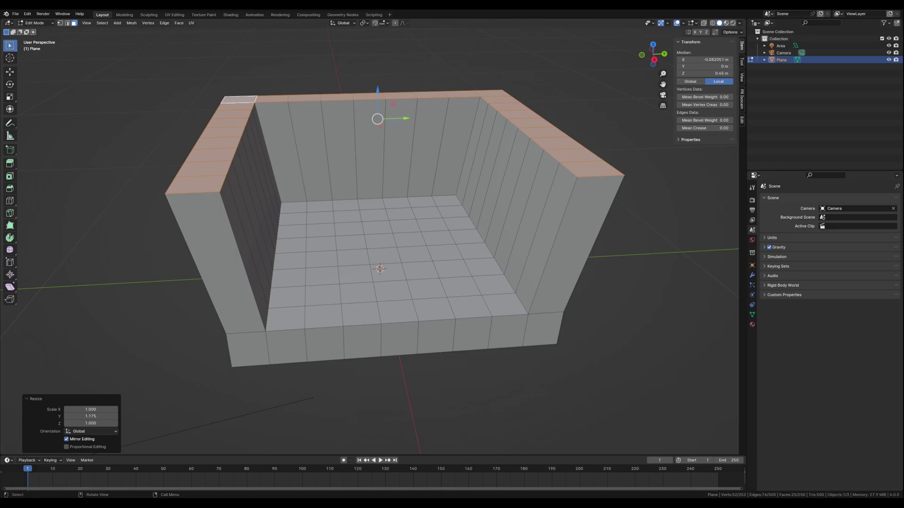
# - Extrude the row of top faces along the rear wall, including both corner faces, upward by 0.55 m to raise the backrest
pyautogui.moveTo(233, 161); pyautogui.dragTo(236, 195, button='middle')
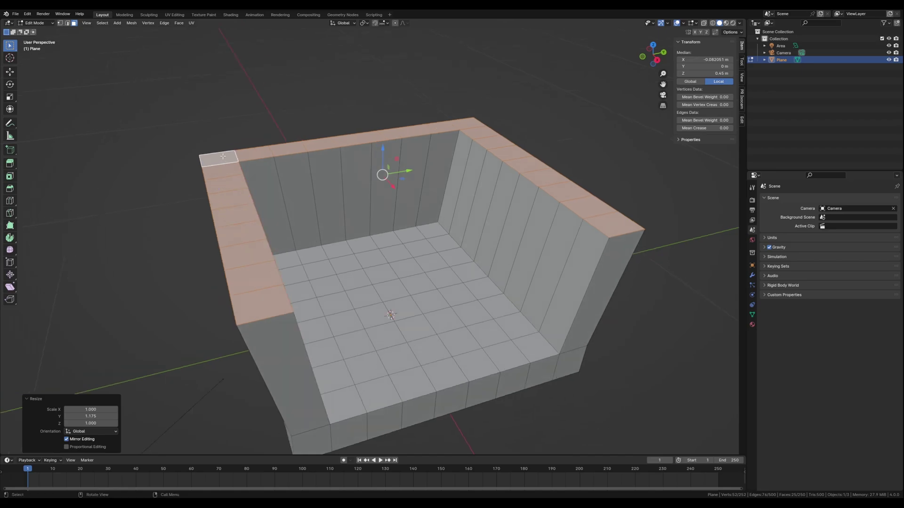
pyautogui.click(222, 158)
pyautogui.press('KP_7')
pyautogui.press('Home')
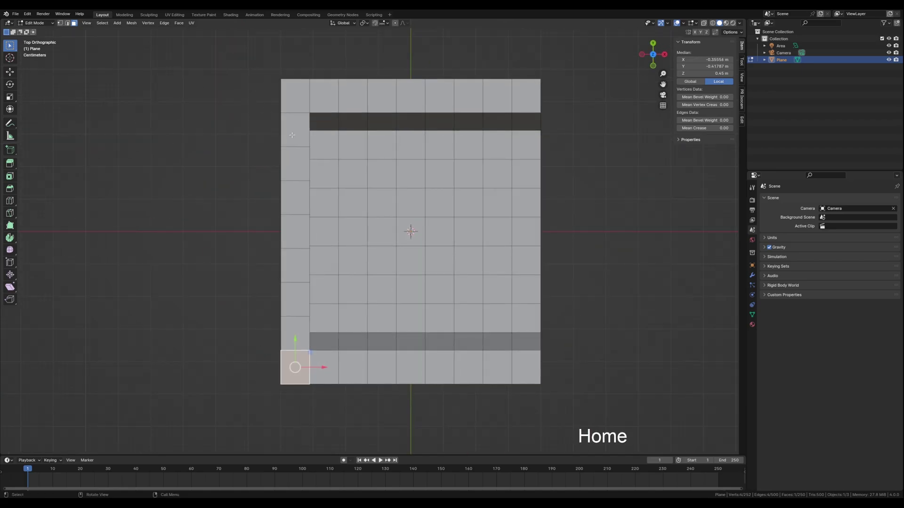
pyautogui.keyDown('alt'); pyautogui.keyDown('shift'); pyautogui.click(281, 327); pyautogui.keyUp('shift'); pyautogui.keyUp('alt')
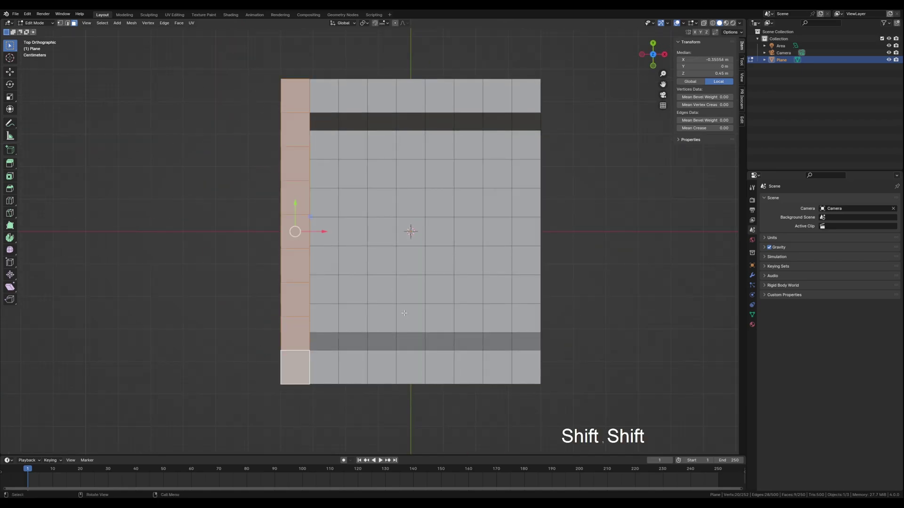
pyautogui.moveTo(404, 313); pyautogui.dragTo(345, 246, button='middle')
pyautogui.write('e')
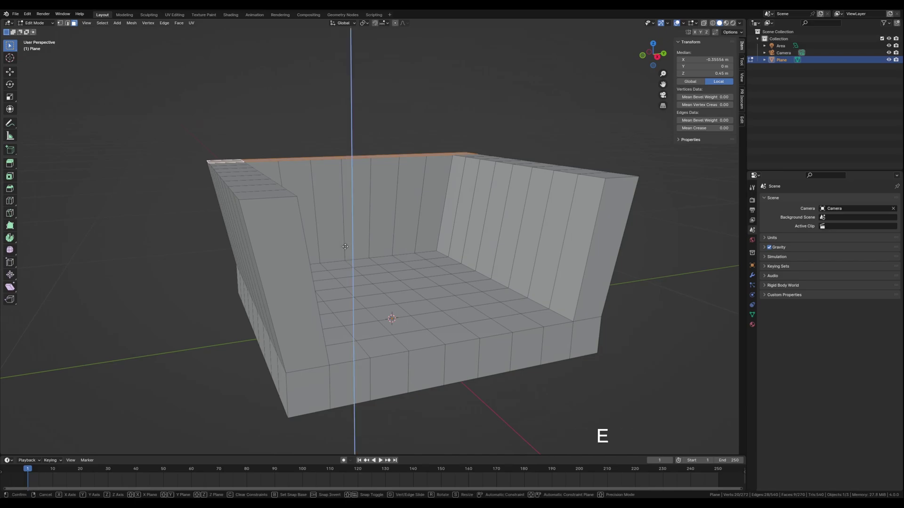
pyautogui.write('0')
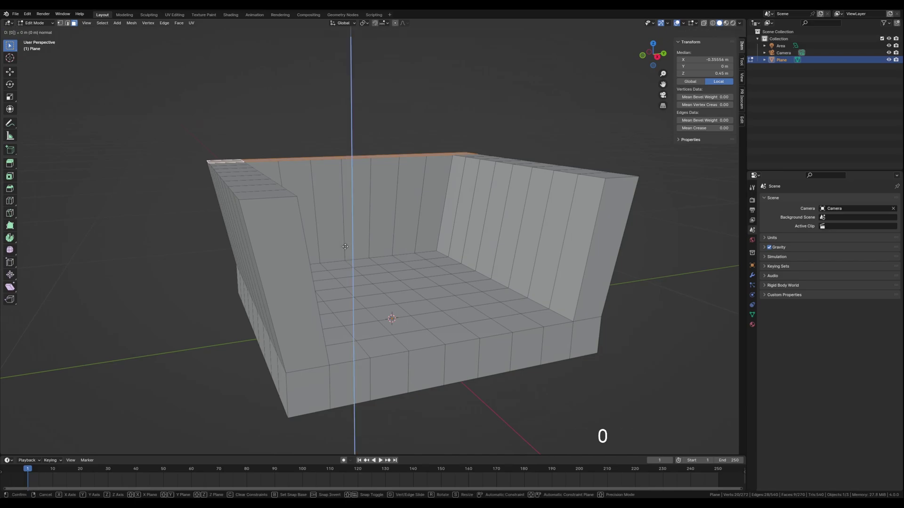
pyautogui.write('.55')
pyautogui.press('Return')
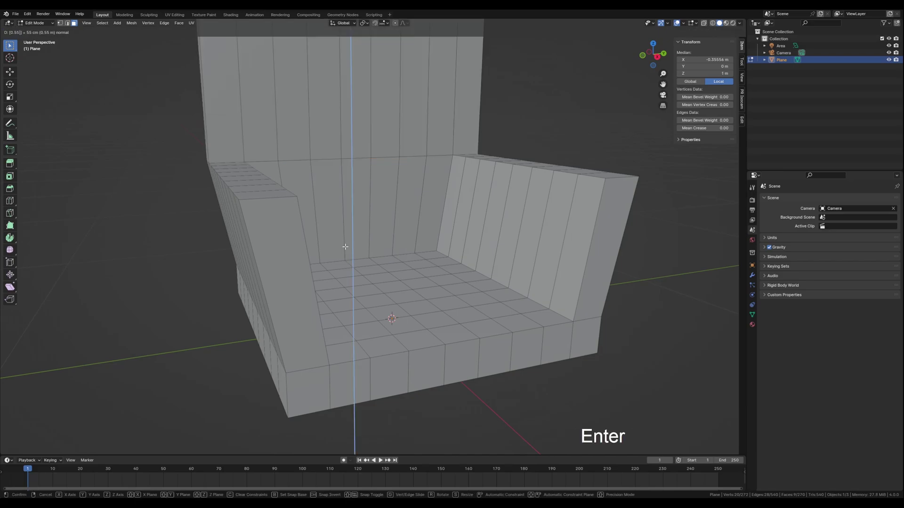
pyautogui.scroll(-3, 343, 248)
pyautogui.keyDown('shift'); pyautogui.moveTo(393, 204); pyautogui.dragTo(340, 261, button='middle'); pyautogui.keyUp('shift')
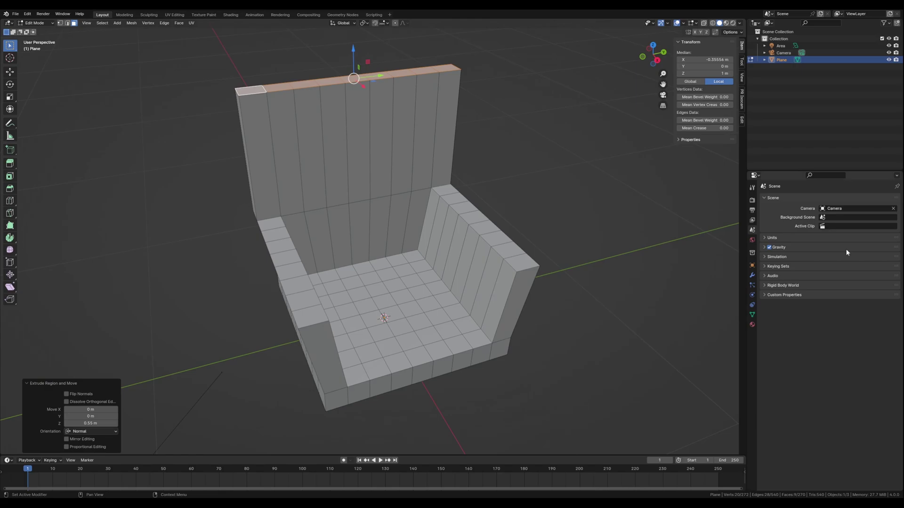
# - Select all the faces on the underside of the seat and scale them to about 0.919 along Y
pyautogui.moveTo(572, 302); pyautogui.dragTo(441, 256, button='middle')
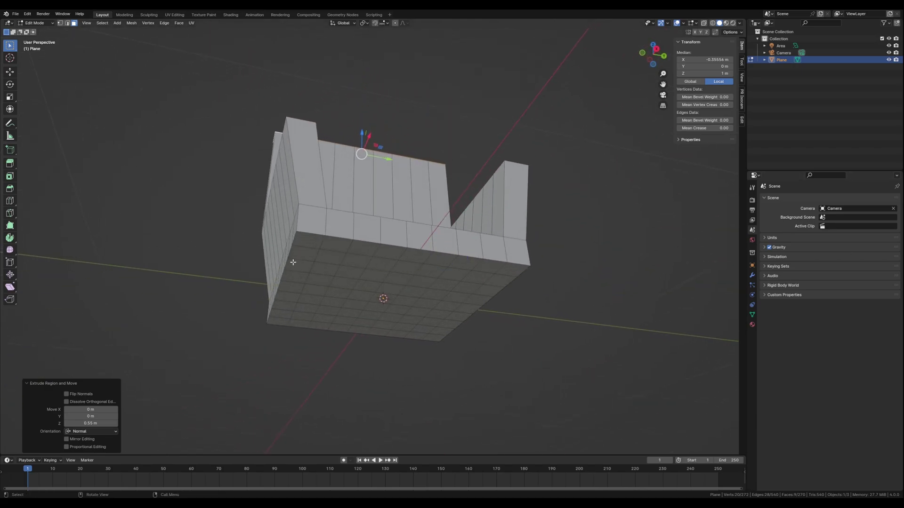
pyautogui.moveTo(308, 281); pyautogui.dragTo(308, 264, button='middle')
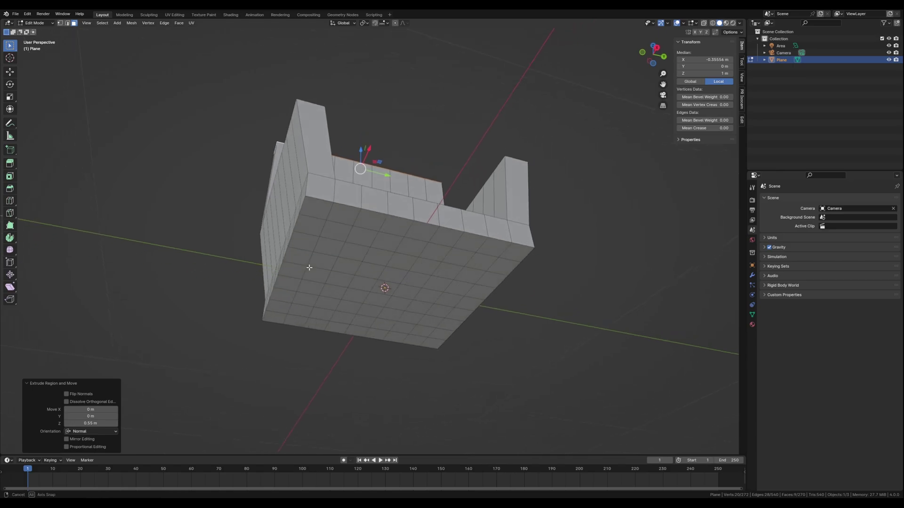
pyautogui.click(317, 211)
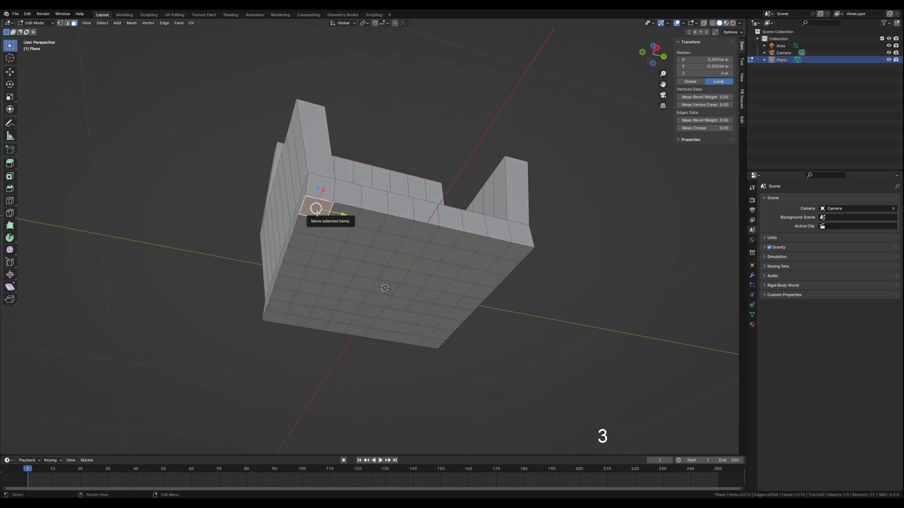
pyautogui.keyDown('ctrl'); pyautogui.keyDown('shift'); pyautogui.click(434, 343); pyautogui.keyUp('shift'); pyautogui.keyUp('ctrl')
pyautogui.moveTo(434, 343); pyautogui.dragTo(382, 306, button='middle')
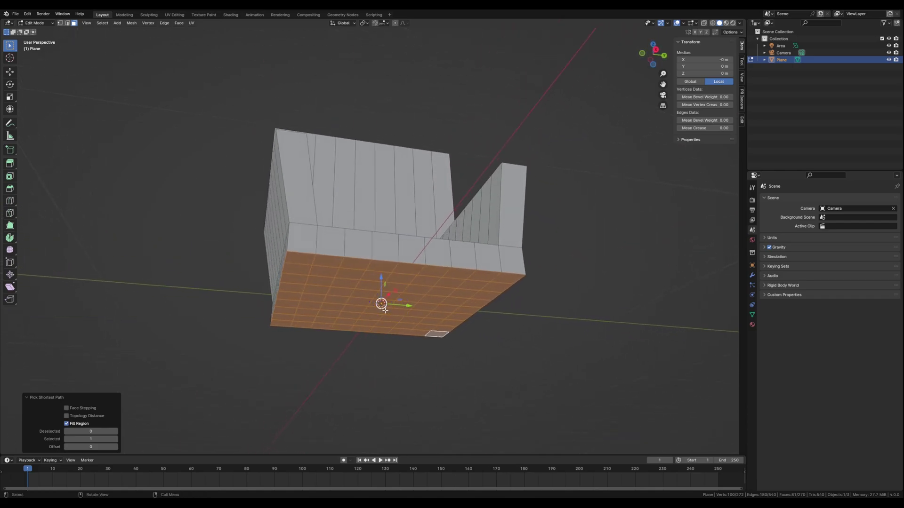
pyautogui.press('s')
pyautogui.press('y')
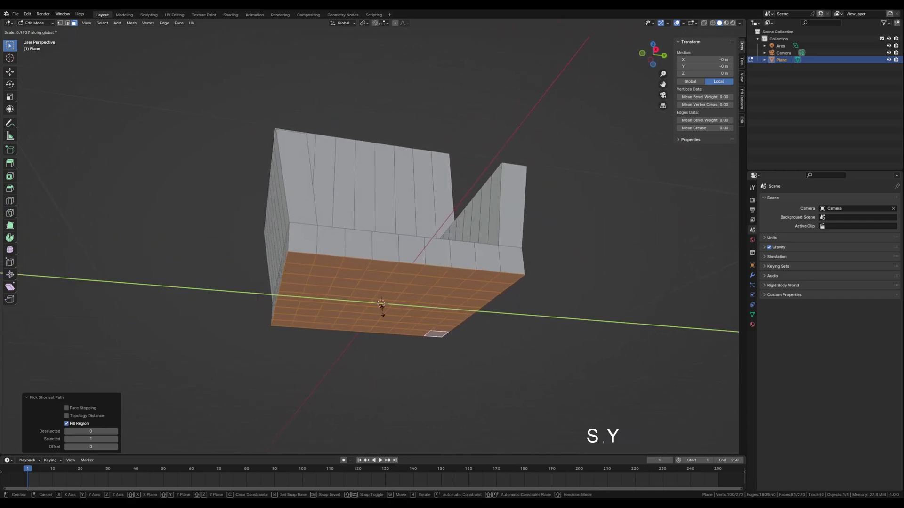
pyautogui.press('shift')
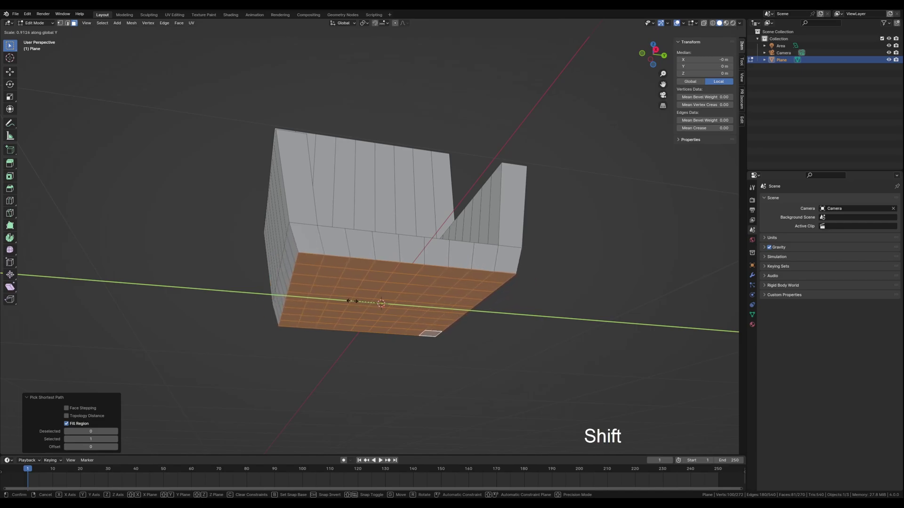
pyautogui.click(350, 301)
# - Scale the selected underside faces to about 0.933 along X so the base also tapers front to back
pyautogui.moveTo(350, 300); pyautogui.dragTo(359, 325, button='middle')
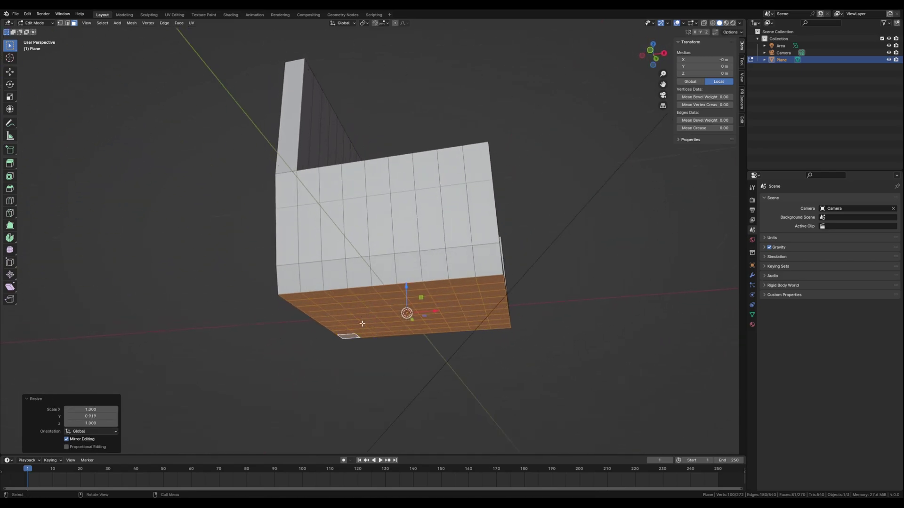
pyautogui.press('s')
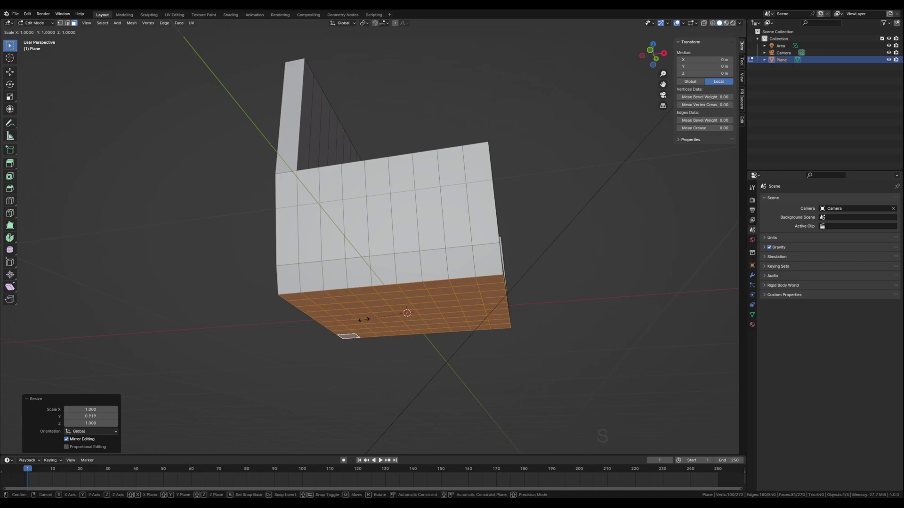
pyautogui.press('x')
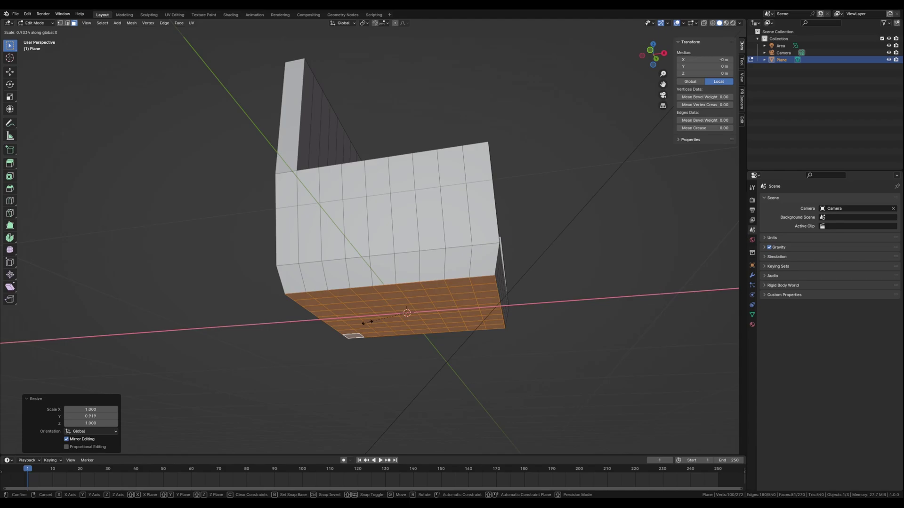
pyautogui.click(368, 323)
pyautogui.moveTo(371, 334); pyautogui.dragTo(318, 347, button='middle')
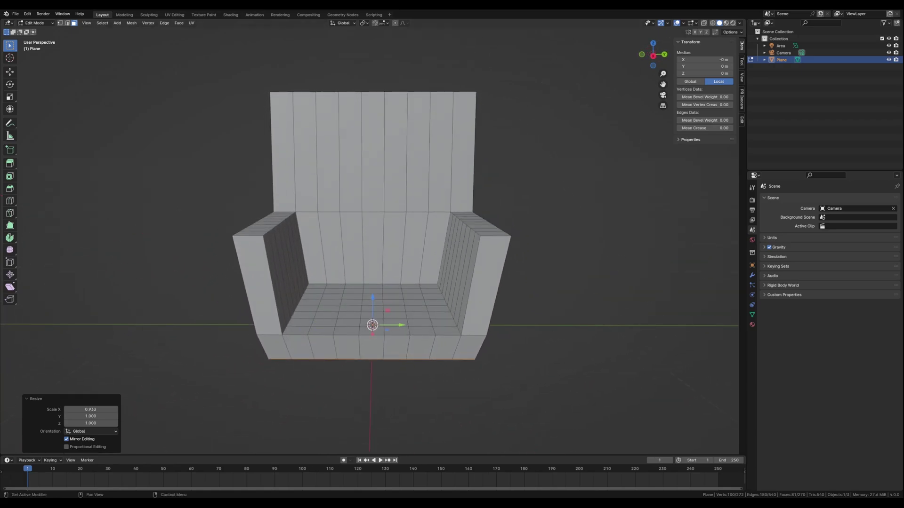
# - Return to Object Mode and add a level 2 Subdivision Surface to the chair body
pyautogui.moveTo(611, 254); pyautogui.dragTo(386, 284, button='middle')
pyautogui.press('Tab')
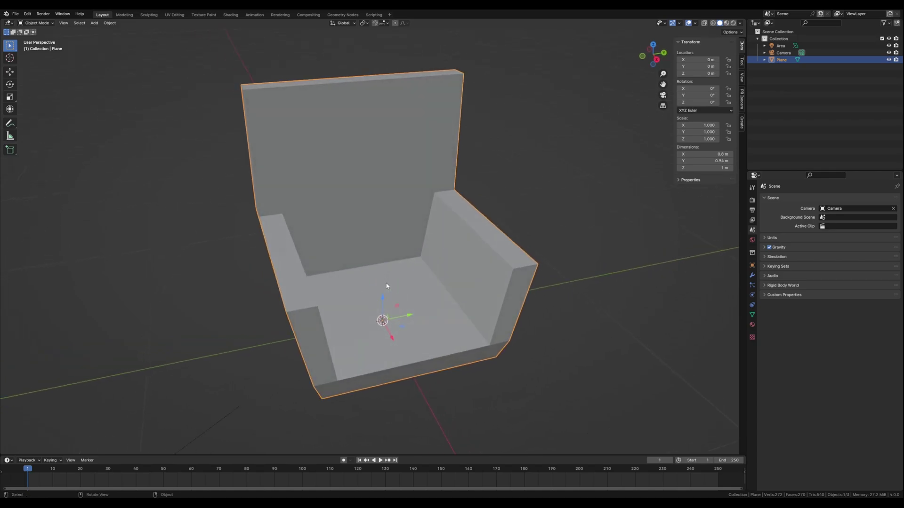
pyautogui.hotkey('ctrl', '2')
pyautogui.moveTo(369, 292); pyautogui.dragTo(371, 280, button='middle')
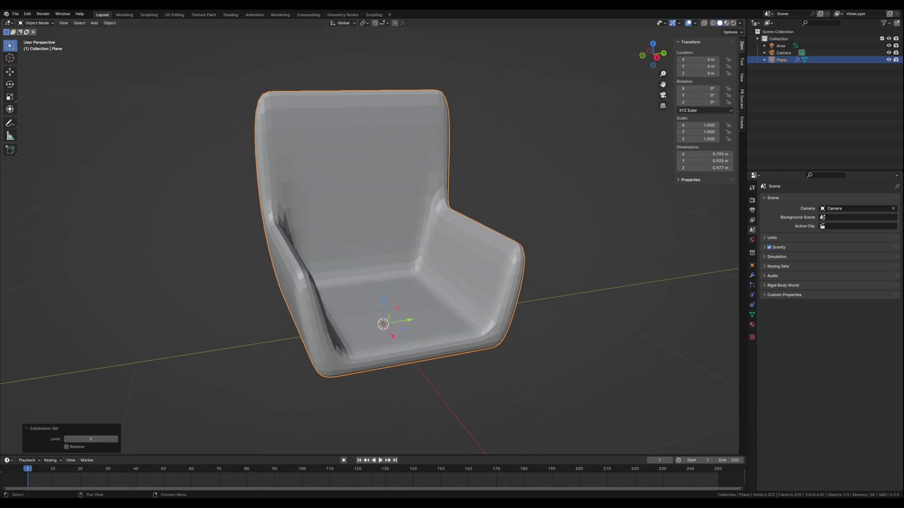
pyautogui.moveTo(424, 223); pyautogui.dragTo(434, 239, button='middle')
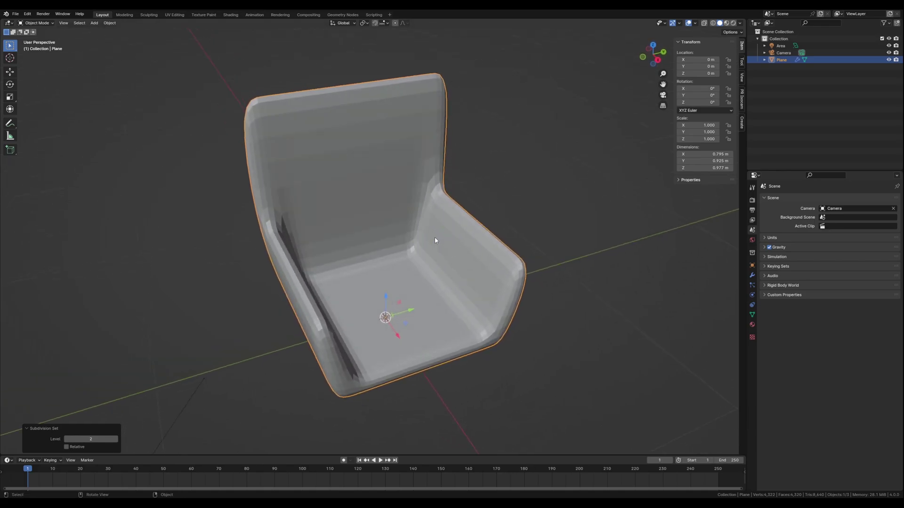
# - Add one centred loop cut running lengthwise through each armrest and up the matching side of the backrest
pyautogui.press('Tab')
pyautogui.moveTo(383, 256); pyautogui.dragTo(349, 263, button='middle')
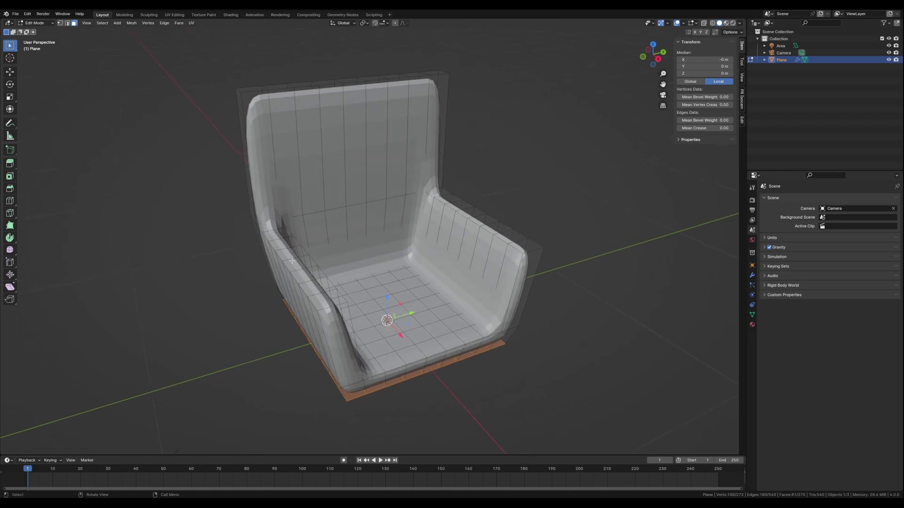
pyautogui.hotkey('ctrl', 'r')
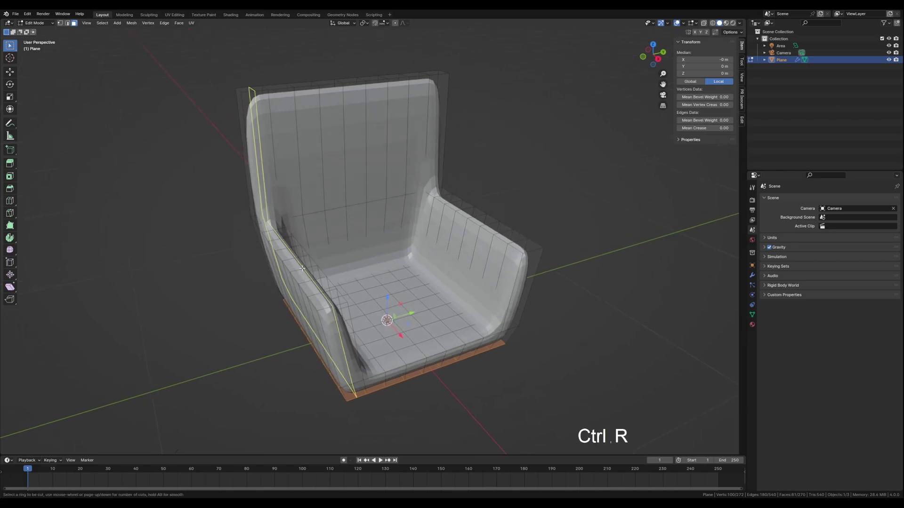
pyautogui.click(303, 268)
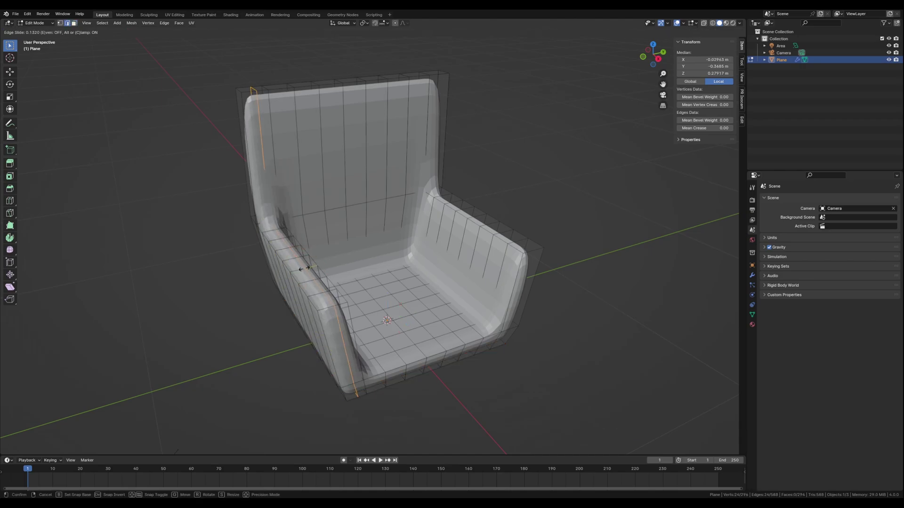
pyautogui.rightClick(319, 269)
pyautogui.moveTo(491, 284); pyautogui.dragTo(484, 270, button='middle')
pyautogui.hotkey('ctrl', 'r')
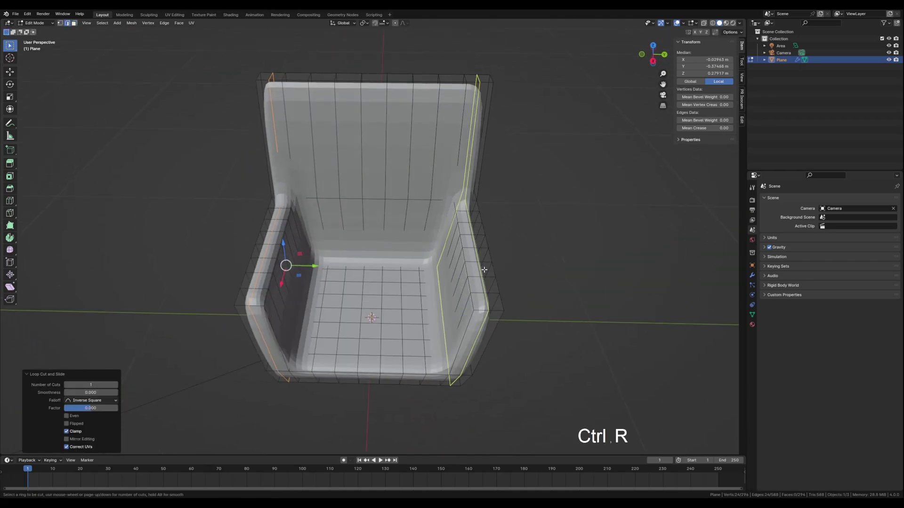
pyautogui.click(484, 269)
pyautogui.rightClick(485, 268)
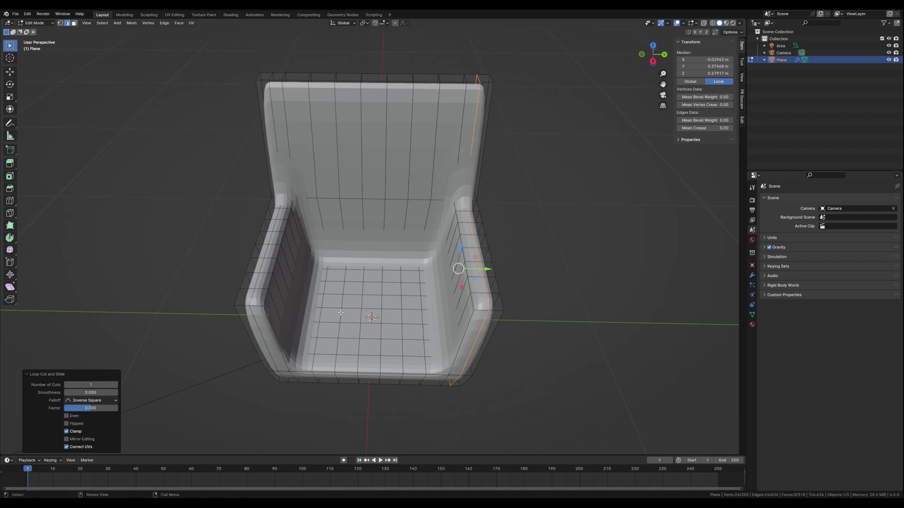
pyautogui.moveTo(340, 313); pyautogui.dragTo(368, 304, button='middle')
# - Leave mesh editing, preview the smoothed chair in Rendered shading, and return to Solid shading to inspect its side
pyautogui.press('Tab')
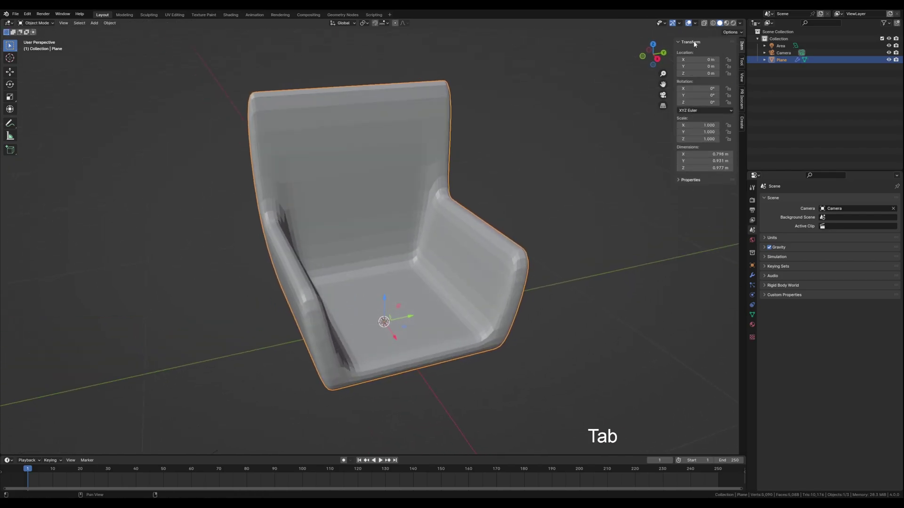
pyautogui.click(736, 26)
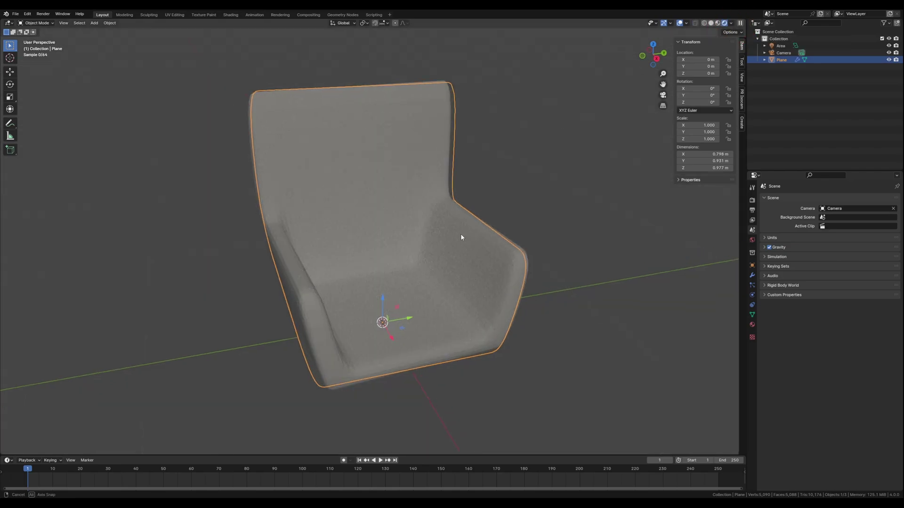
pyautogui.moveTo(461, 234)
pyautogui.mouseDown(button='middle')
pyautogui.moveTo(439, 221)
pyautogui.moveTo(520, 223)
pyautogui.moveTo(461, 237)
pyautogui.mouseUp(button='middle')
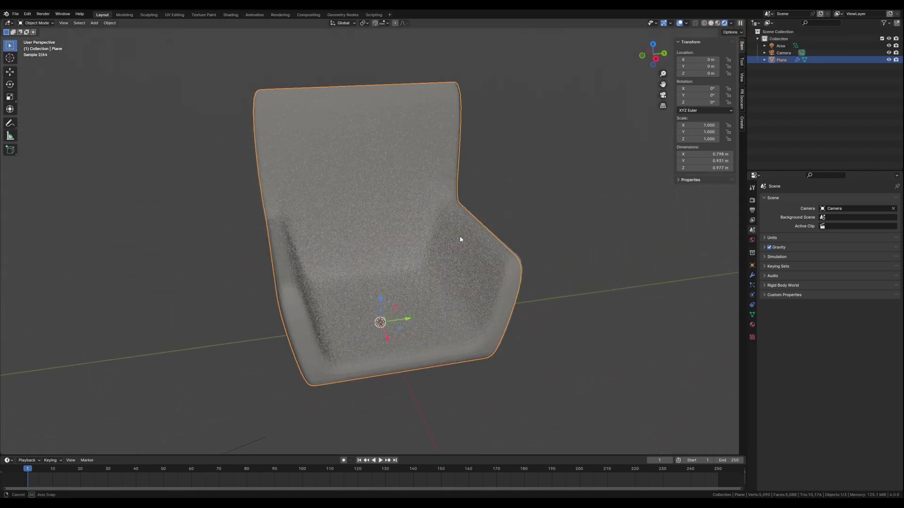
pyautogui.click(711, 23)
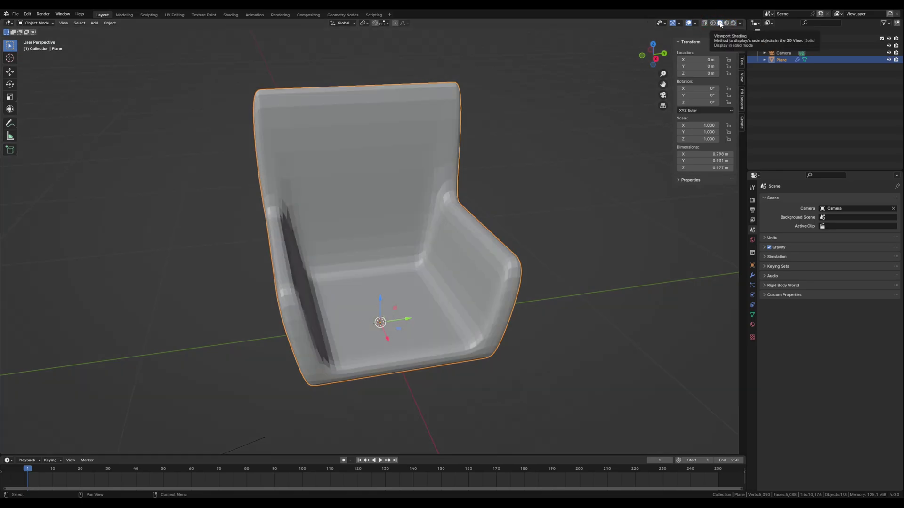
pyautogui.moveTo(530, 235)
pyautogui.mouseDown(button='middle')
pyautogui.moveTo(445, 251)
pyautogui.moveTo(462, 238)
pyautogui.moveTo(405, 232)
pyautogui.moveTo(407, 181)
pyautogui.moveTo(413, 209)
pyautogui.moveTo(424, 207)
pyautogui.moveTo(416, 212)
pyautogui.mouseUp(button='middle')
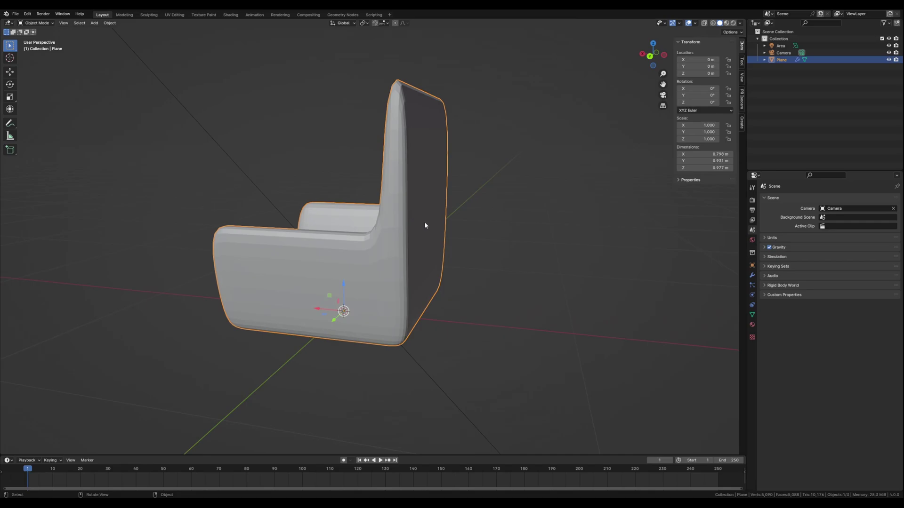
# - Select the full strip of rear faces on the backrest and move them about 0.035 m backward along X
pyautogui.press('Tab')
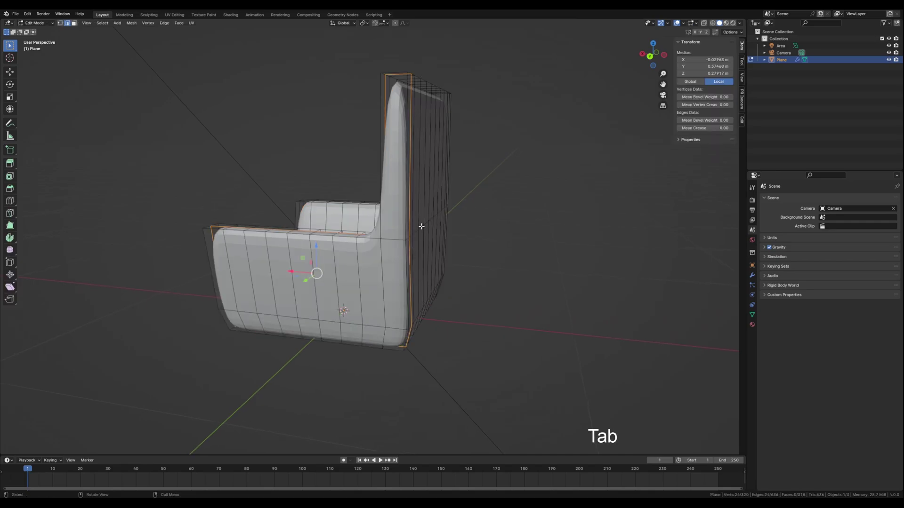
pyautogui.moveTo(421, 226); pyautogui.dragTo(377, 216, button='middle')
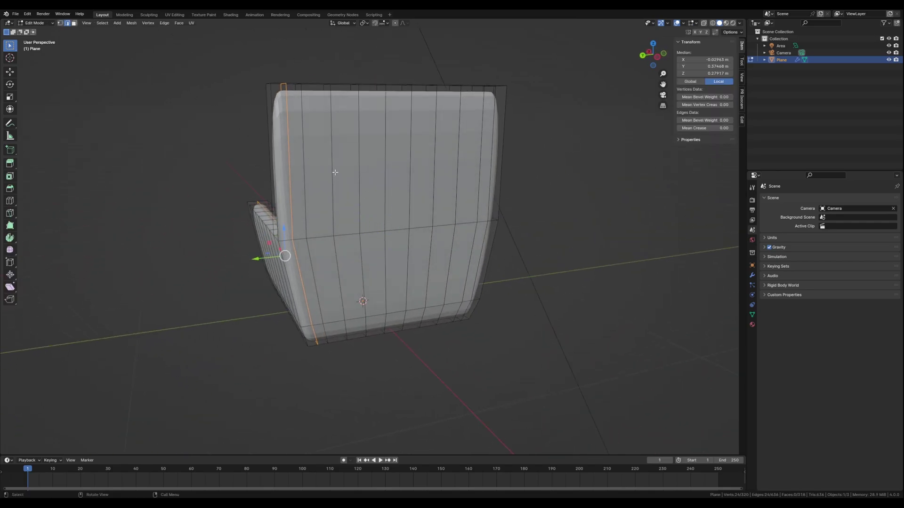
pyautogui.press('3')
pyautogui.moveTo(339, 179); pyautogui.dragTo(325, 209, button='middle')
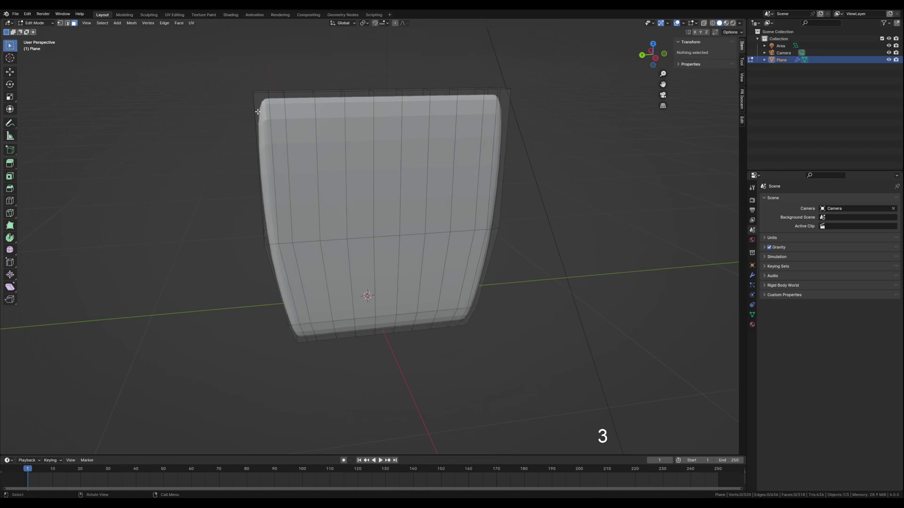
pyautogui.click(260, 113)
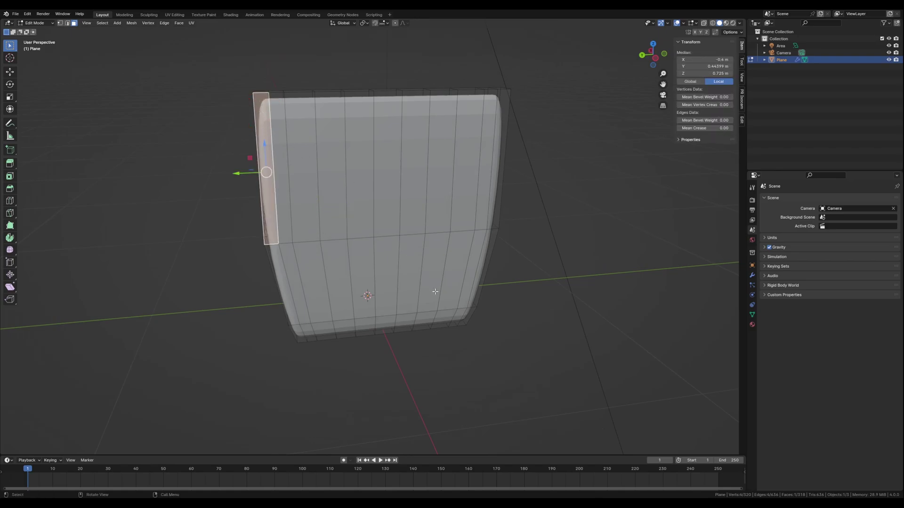
pyautogui.moveTo(435, 292); pyautogui.dragTo(513, 296, button='middle')
pyautogui.keyDown('ctrl'); pyautogui.keyDown('shift'); pyautogui.click(470, 310); pyautogui.keyUp('shift'); pyautogui.keyUp('ctrl')
pyautogui.moveTo(428, 275); pyautogui.dragTo(434, 280, button='middle')
pyautogui.press('g')
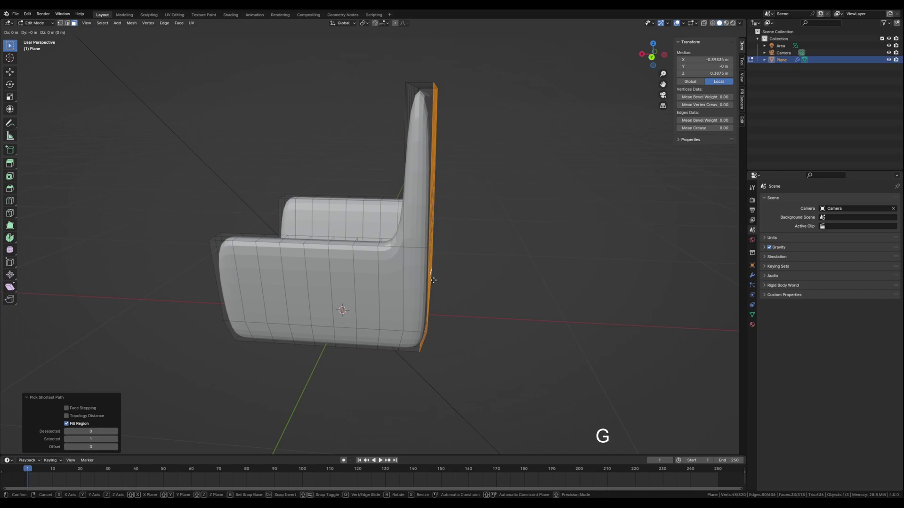
pyautogui.press('y')
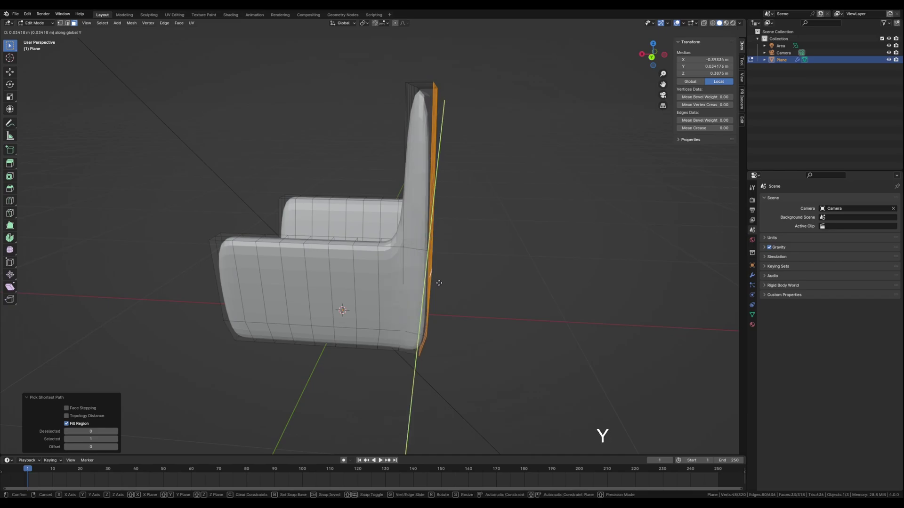
pyautogui.press('x')
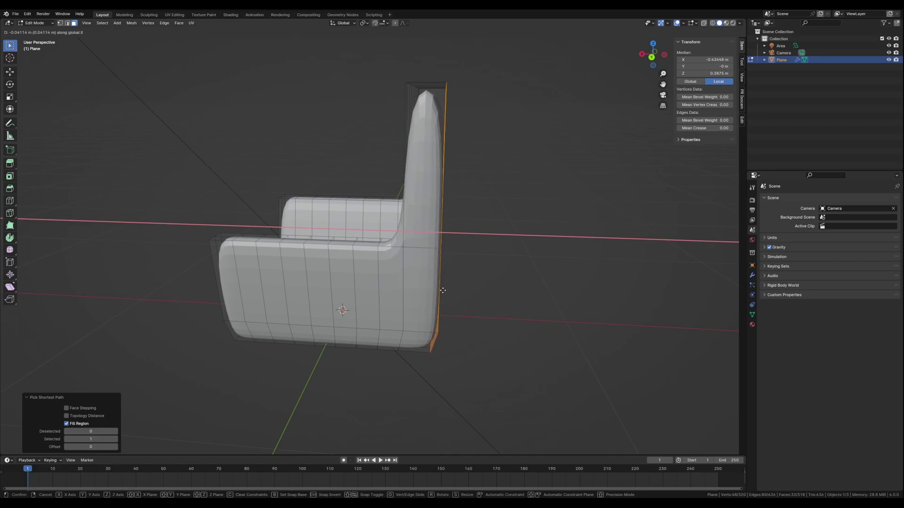
pyautogui.click(441, 291)
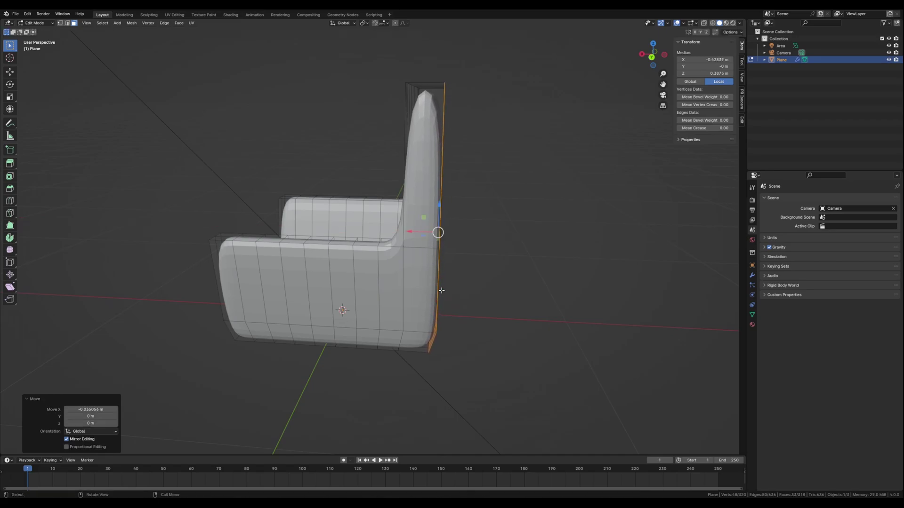
# - Rotate the rear faces about -6.25° around Y to recline the back, and move them about 0.04 m forward along X
pyautogui.press('r')
pyautogui.press('x')
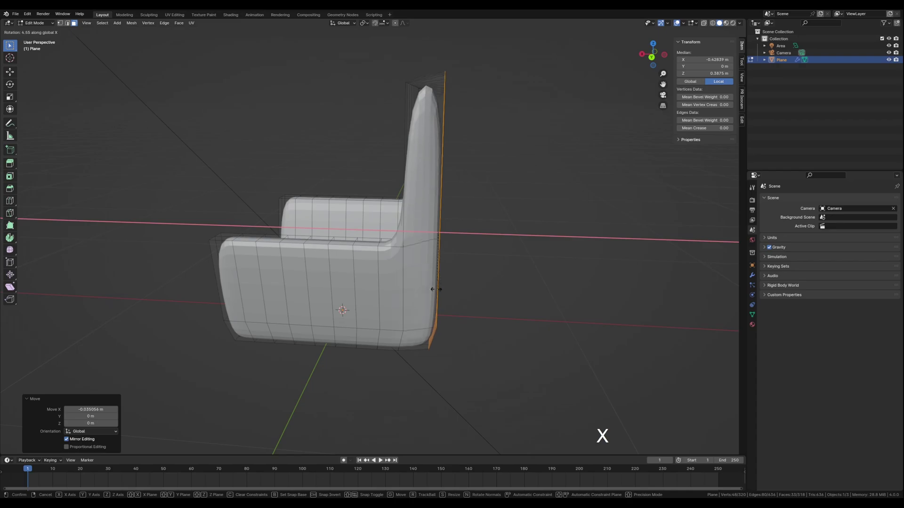
pyautogui.press('y')
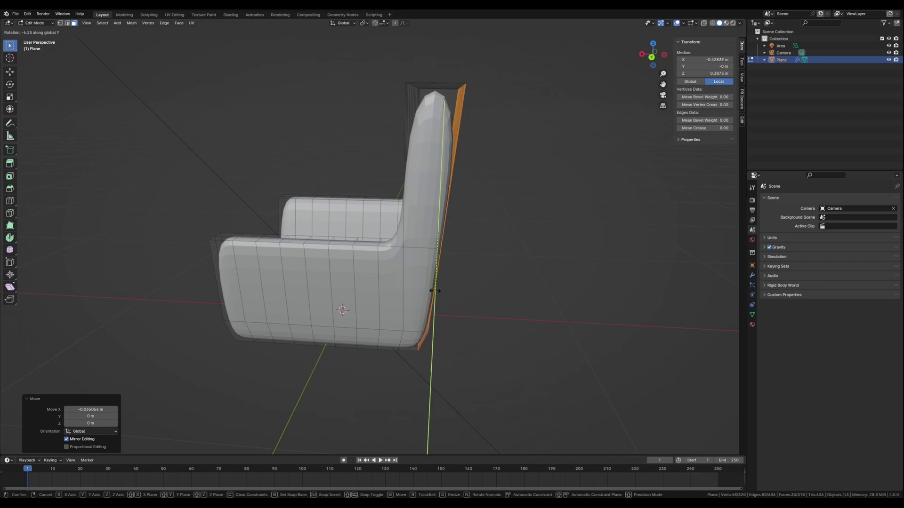
pyautogui.click(435, 291)
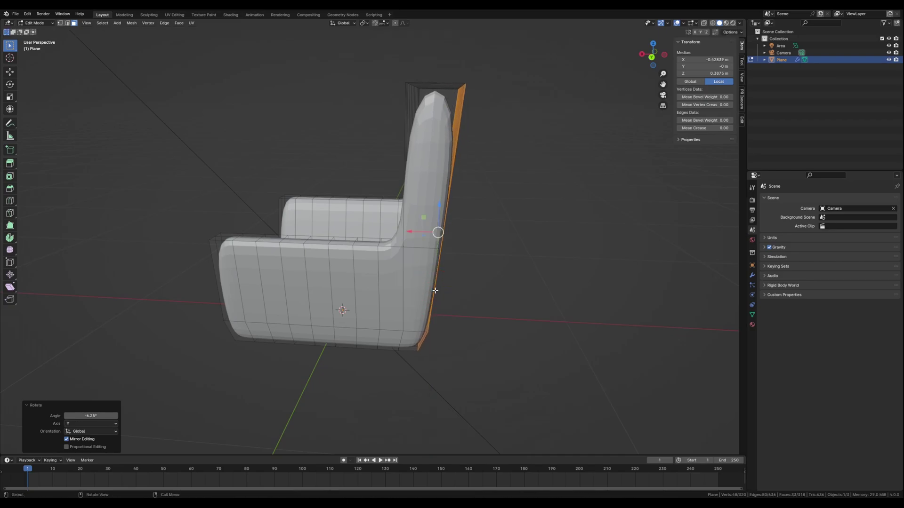
pyautogui.press('g')
pyautogui.press('y')
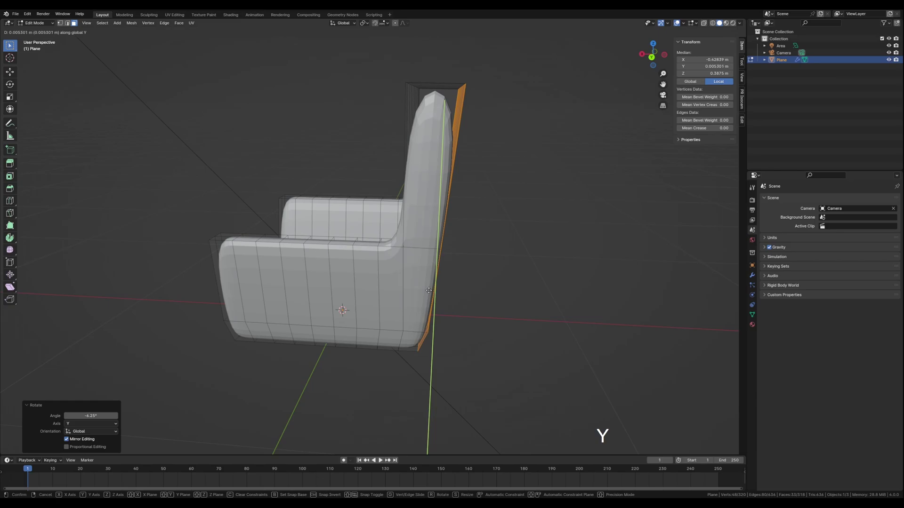
pyautogui.press('x')
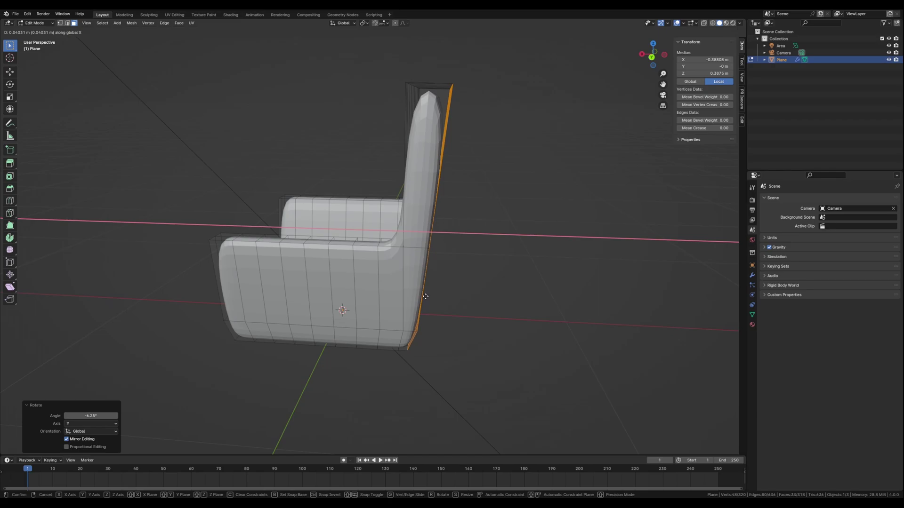
pyautogui.click(425, 296)
# - Leave mesh editing and inspect the reclined backrest from the front and side
pyautogui.press('Tab')
pyautogui.moveTo(440, 301); pyautogui.dragTo(434, 282, button='middle')
pyautogui.moveTo(405, 281); pyautogui.dragTo(320, 296, button='middle')
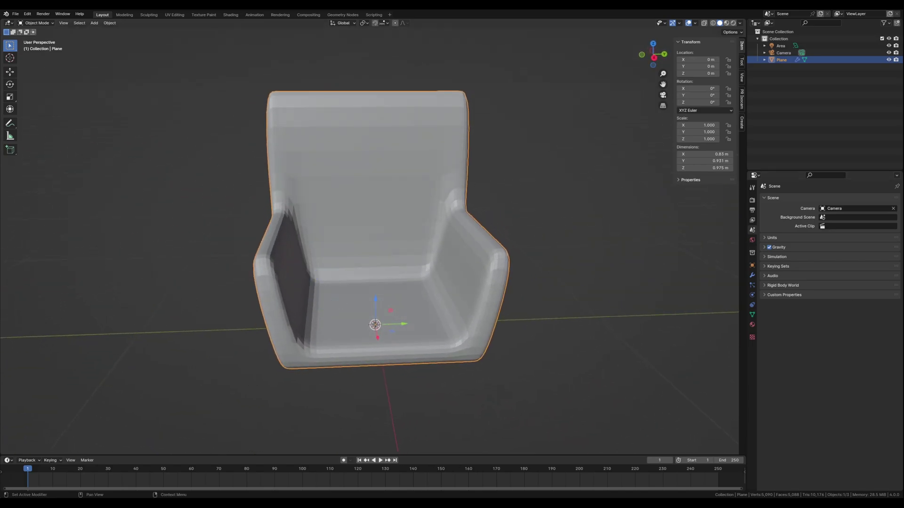
pyautogui.moveTo(452, 196); pyautogui.dragTo(476, 182, button='middle')
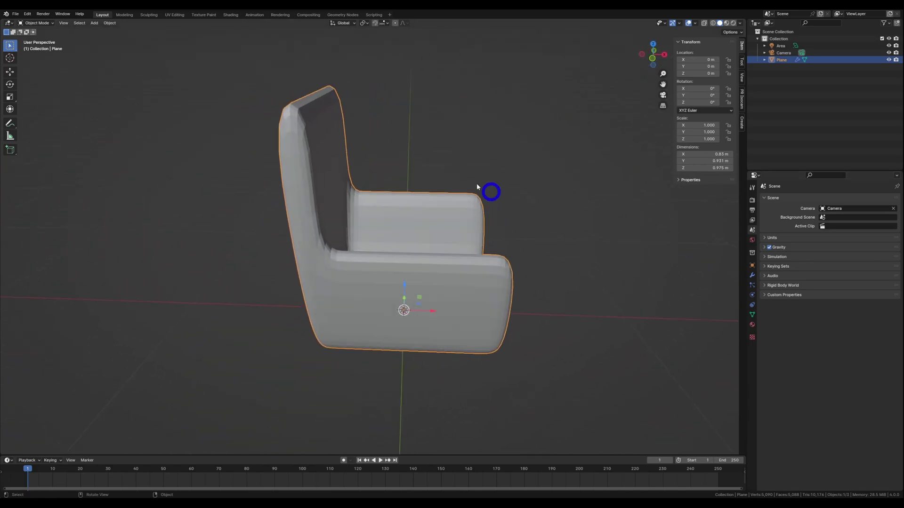
# - Return to mesh editing with edge selection and clear the current selection, with the armrests in close view
pyautogui.press('Tab')
pyautogui.moveTo(273, 158); pyautogui.dragTo(333, 151, button='middle')
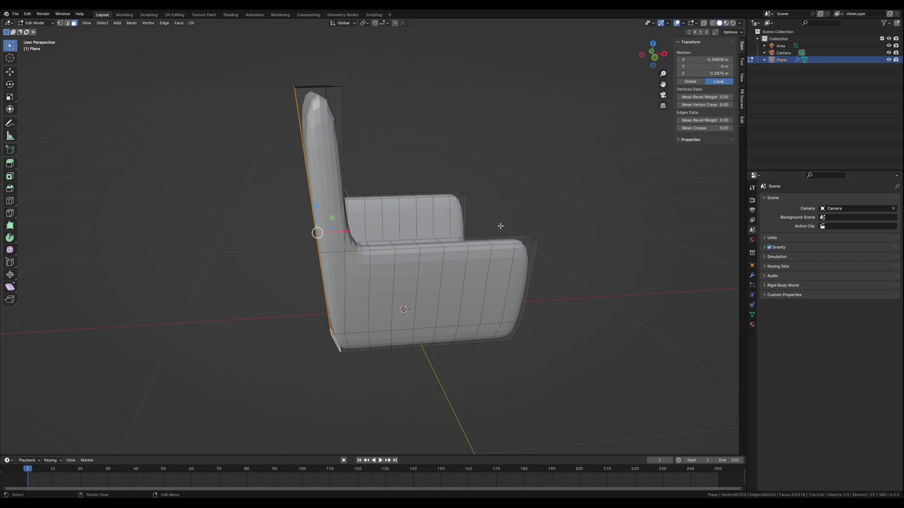
pyautogui.moveTo(501, 226); pyautogui.dragTo(430, 232, button='middle')
pyautogui.scroll(2, 303, 294)
pyautogui.keyDown('shift'); pyautogui.moveTo(318, 271); pyautogui.dragTo(346, 198, button='middle'); pyautogui.keyUp('shift')
pyautogui.moveTo(293, 176); pyautogui.dragTo(300, 192, button='middle')
pyautogui.press('2')
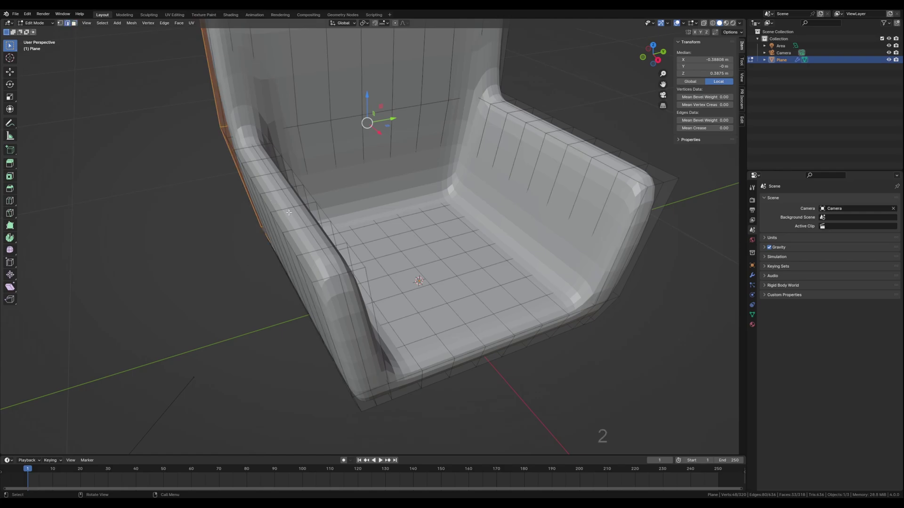
pyautogui.click(240, 243)
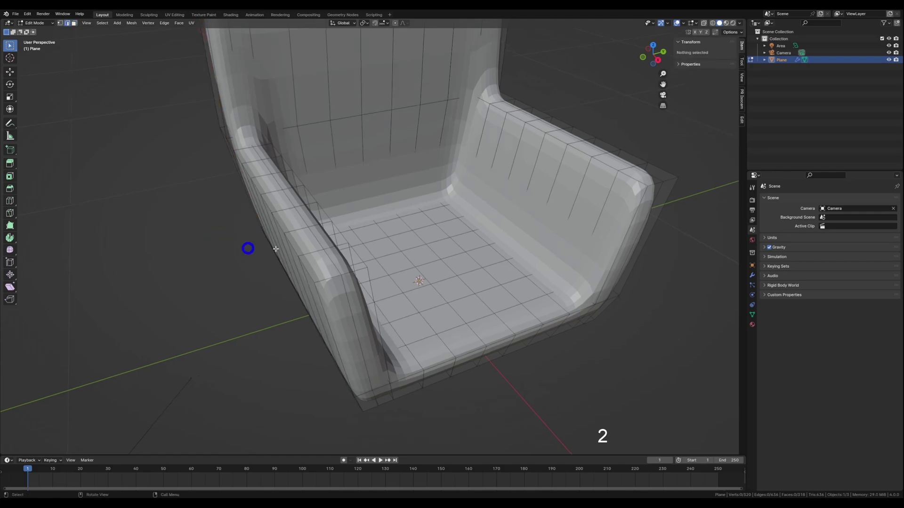
pyautogui.hotkey('ctrl', 'r')
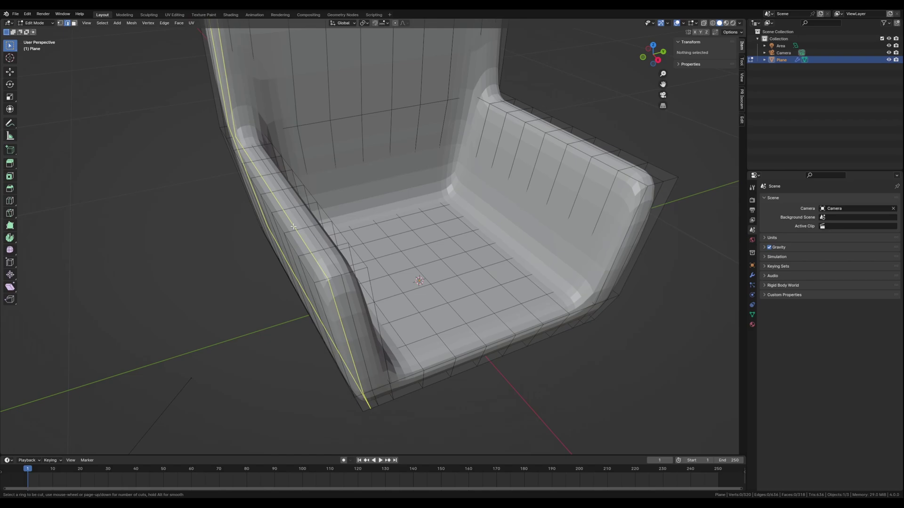
pyautogui.click(294, 227)
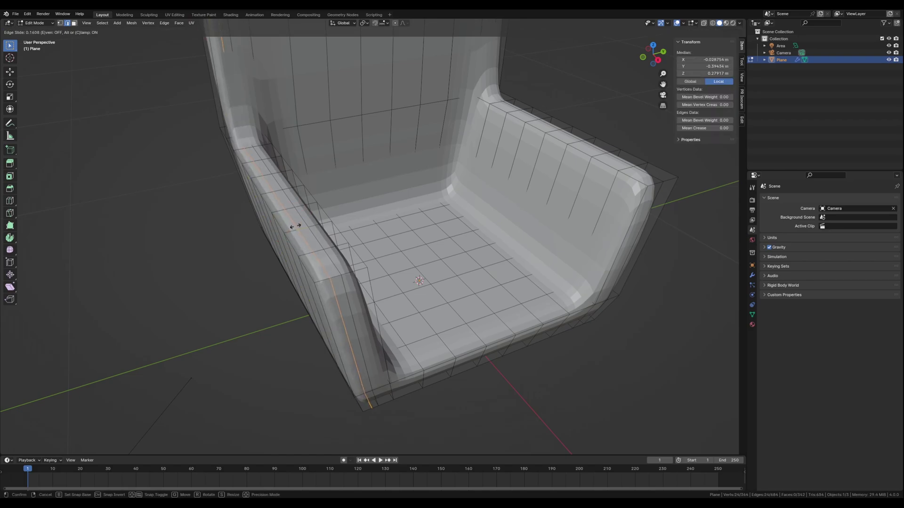
pyautogui.click(294, 227)
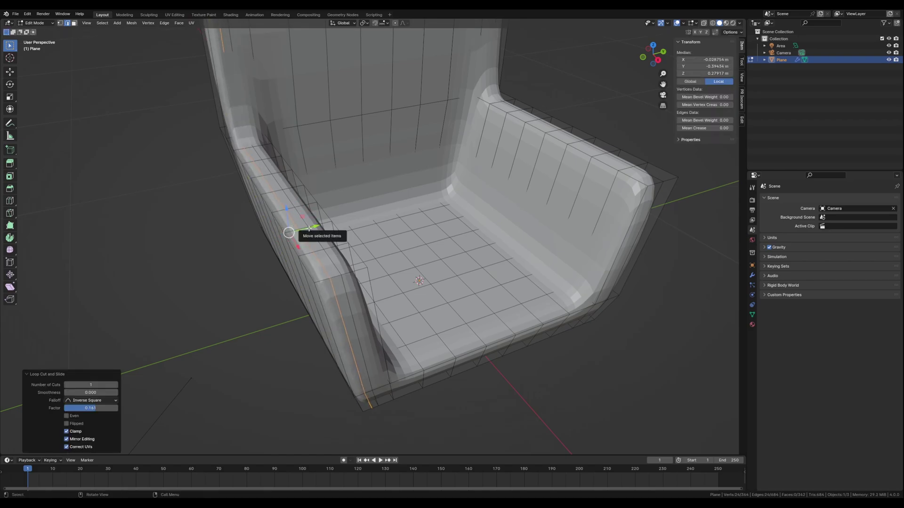
pyautogui.hotkey('ctrl', 'z')
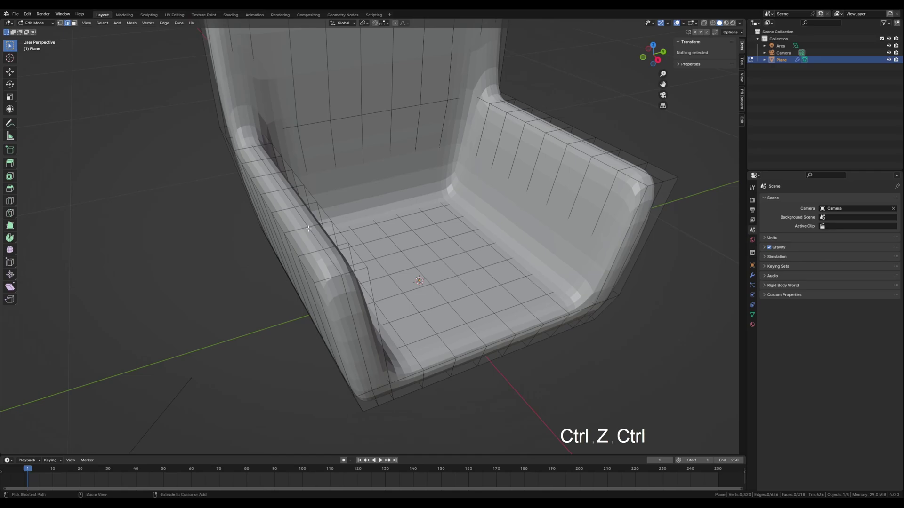
# - Add one centred loop cut along the outer half of each armrest and up the matching side of the backrest
pyautogui.hotkey('ctrl', 'r')
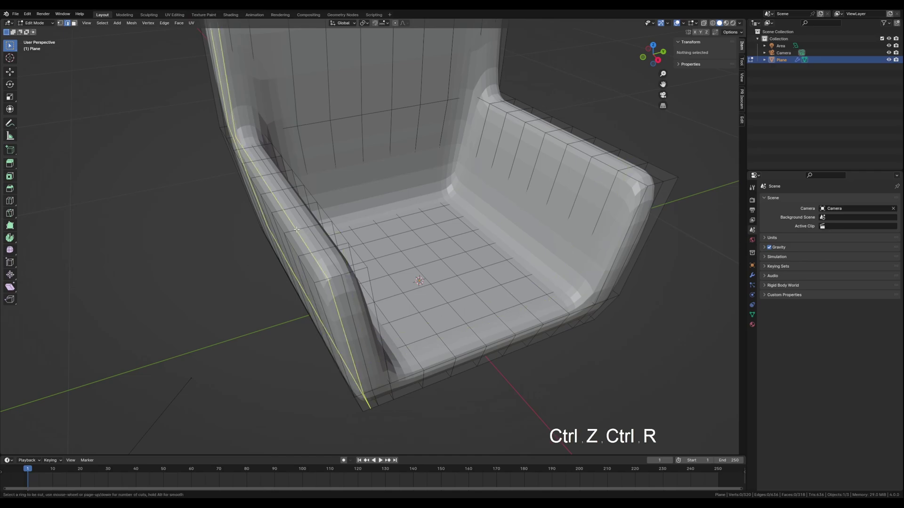
pyautogui.click(296, 229)
pyautogui.click(296, 229)
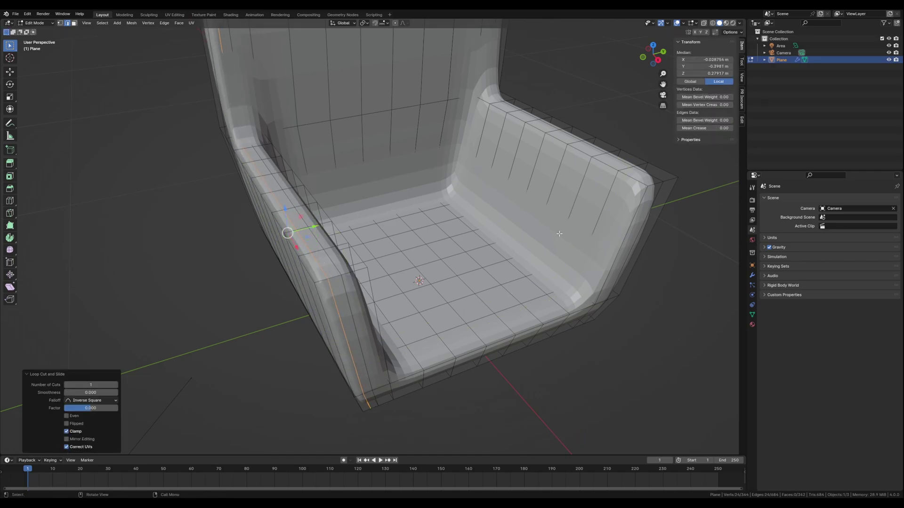
pyautogui.moveTo(560, 233); pyautogui.dragTo(518, 236, button='middle')
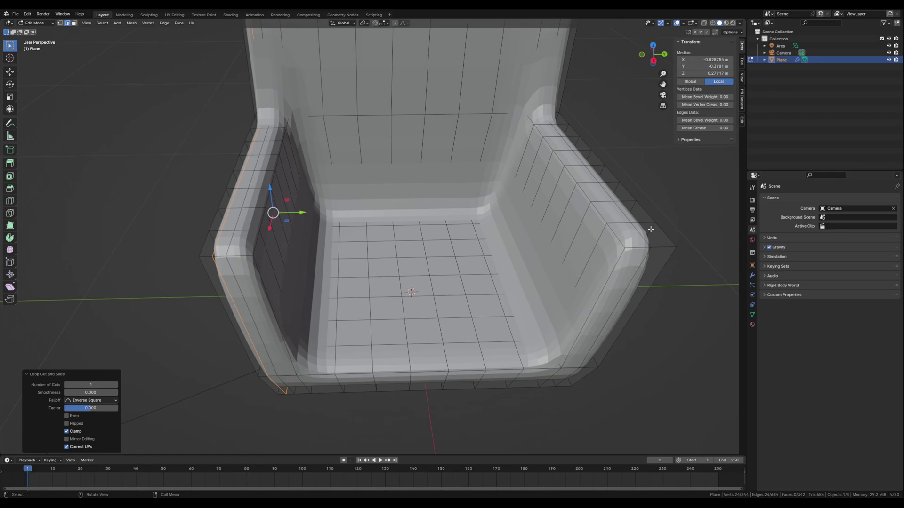
pyautogui.hotkey('ctrl', 'r')
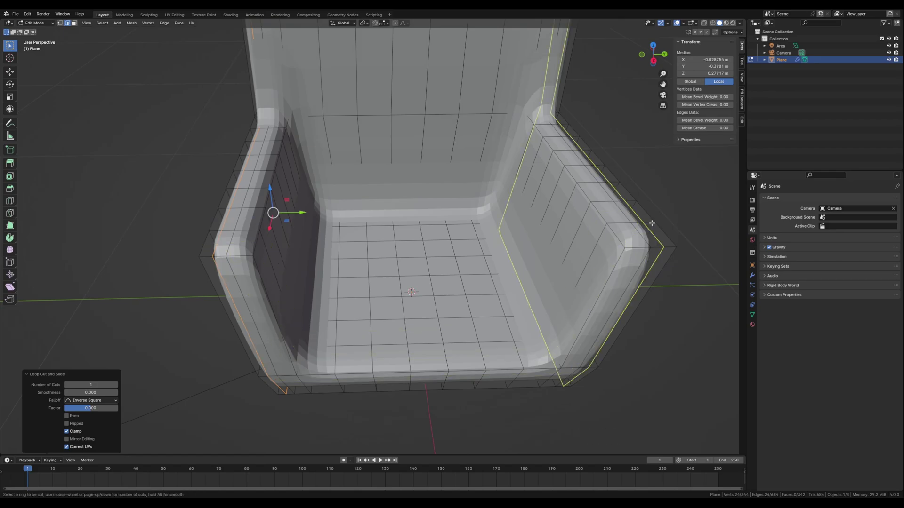
pyautogui.click(650, 224)
pyautogui.rightClick(653, 225)
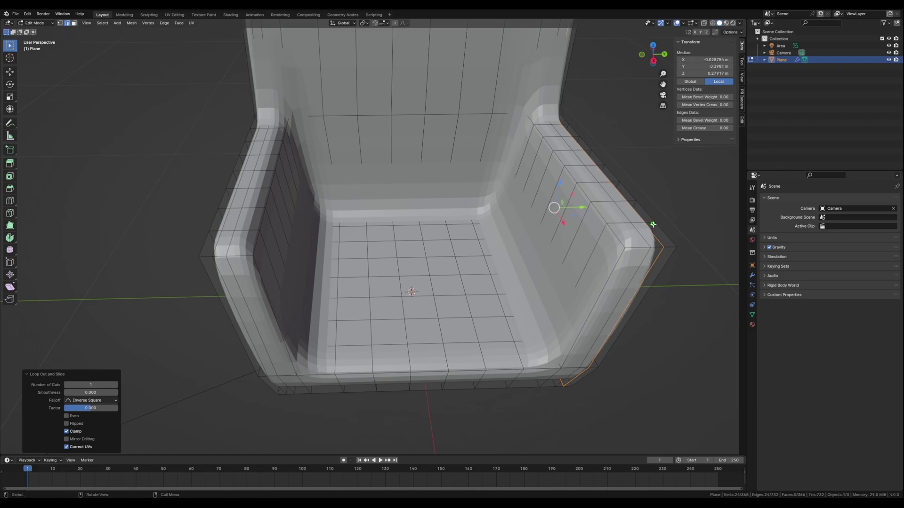
# - Add a loop cut near the outer edge of the armrest and backrest on the negative Y side, with a slide factor of 0.4
pyautogui.moveTo(252, 262); pyautogui.dragTo(270, 255, button='middle')
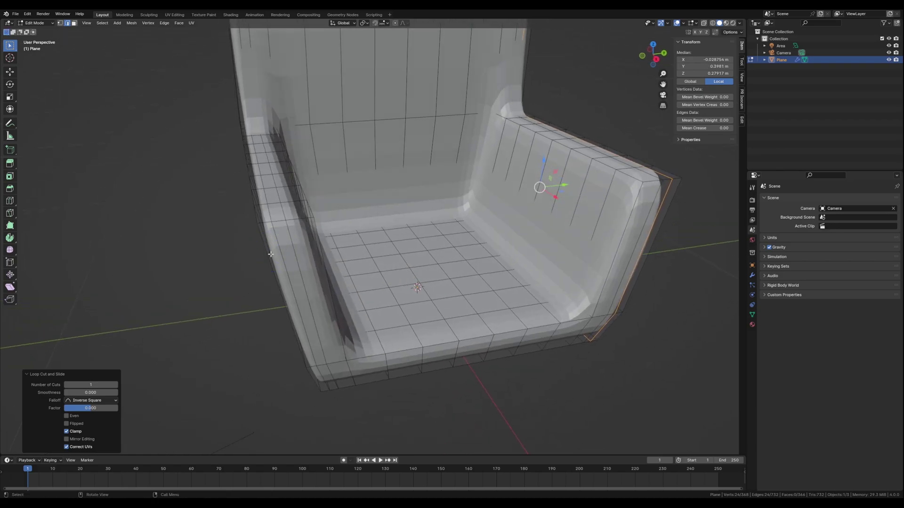
pyautogui.moveTo(353, 265)
pyautogui.keyDown('shift'); pyautogui.mouseDown(button='middle')
pyautogui.moveTo(343, 268)
pyautogui.moveTo(353, 275)
pyautogui.mouseUp(button='middle'); pyautogui.keyUp('shift')
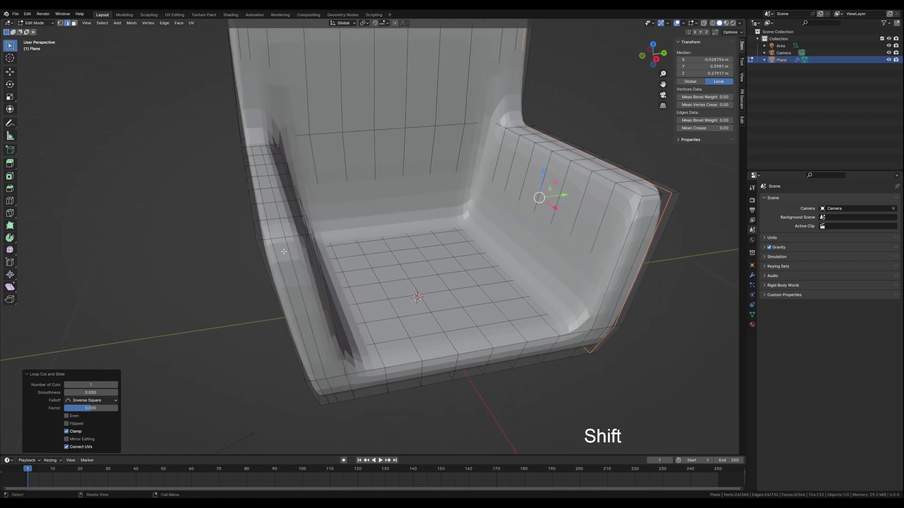
pyautogui.scroll(1, 281, 254)
pyautogui.keyDown('shift'); pyautogui.moveTo(289, 265); pyautogui.dragTo(327, 271, button='middle'); pyautogui.keyUp('shift')
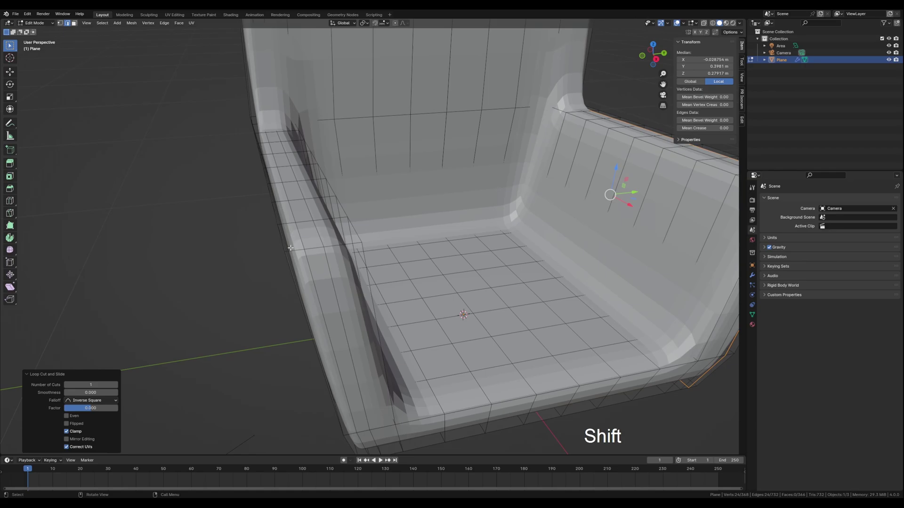
pyautogui.hotkey('ctrl', 'r')
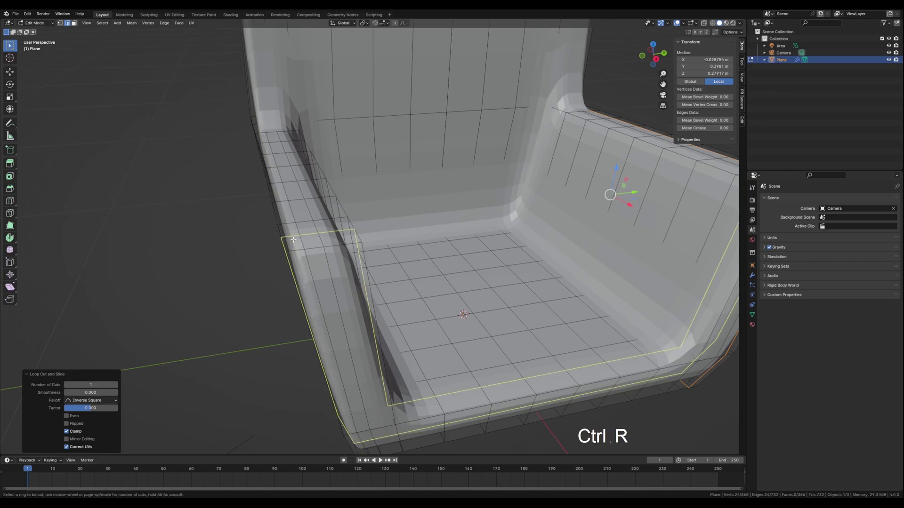
pyautogui.press('Escape')
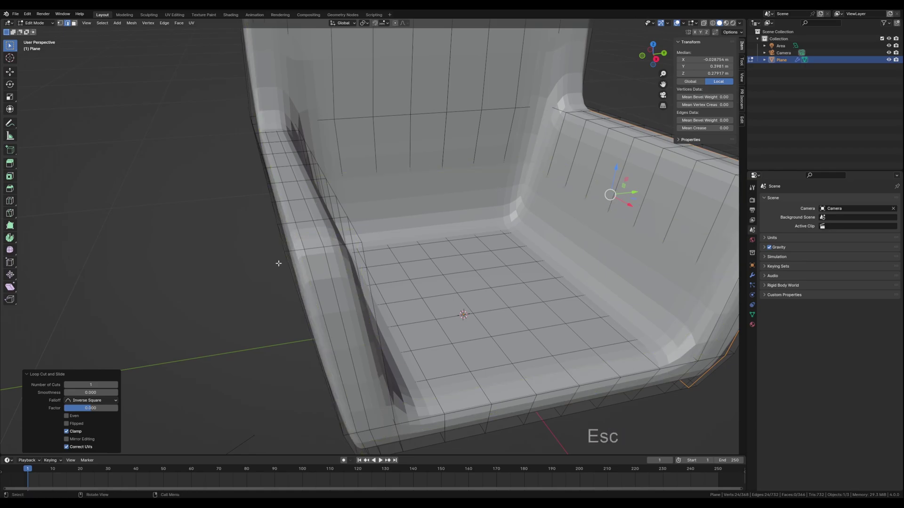
pyautogui.moveTo(279, 264)
pyautogui.mouseDown(button='middle')
pyautogui.moveTo(270, 261)
pyautogui.moveTo(305, 295)
pyautogui.moveTo(285, 272)
pyautogui.mouseUp(button='middle')
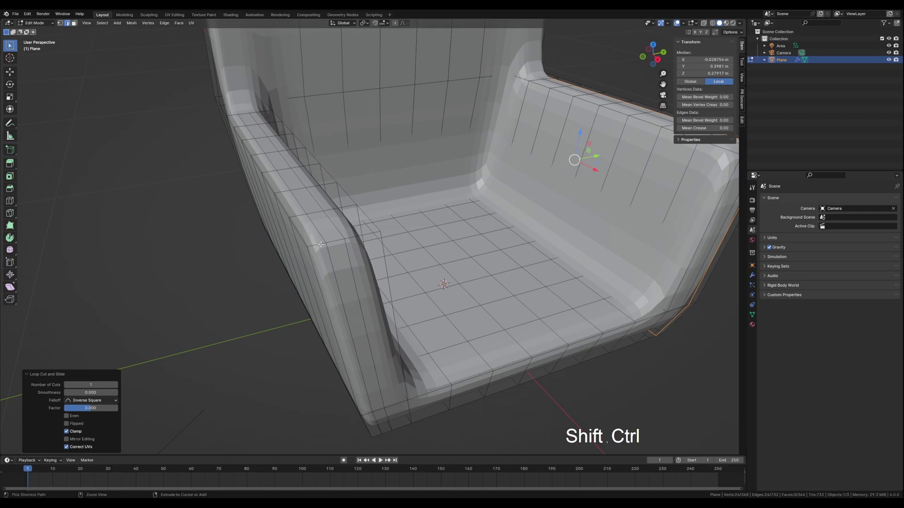
pyautogui.hotkey('ctrl', 'shift', 'r')
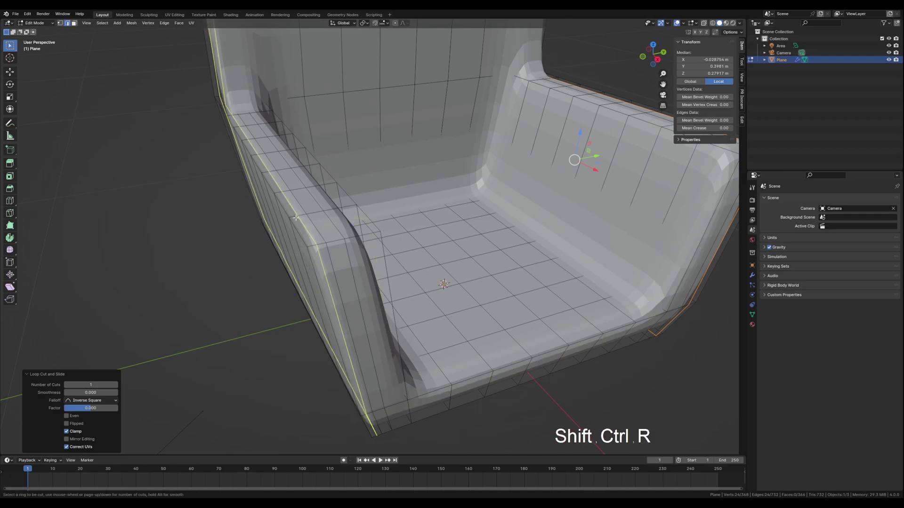
pyautogui.click(295, 215)
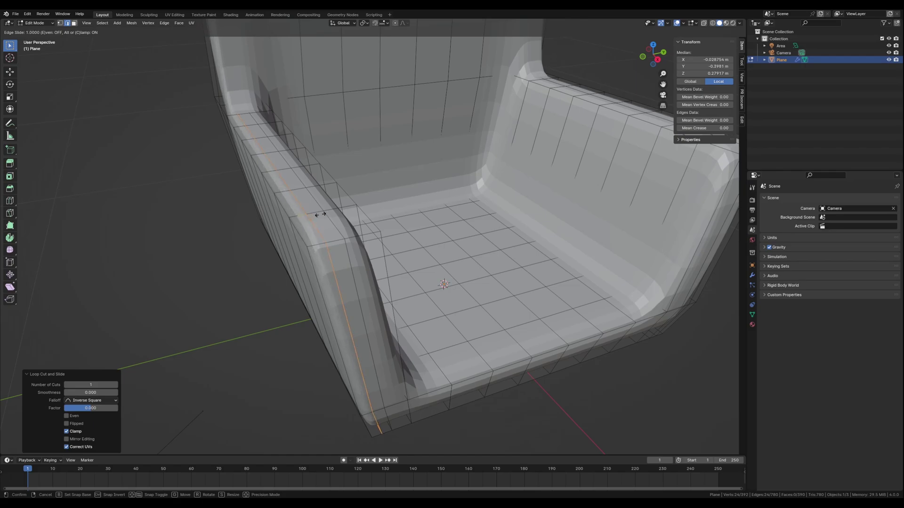
pyautogui.write('0.')
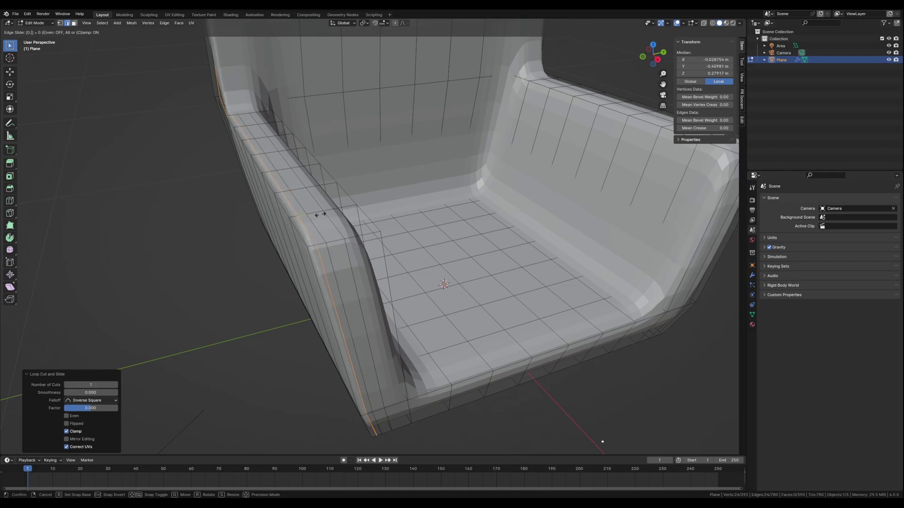
pyautogui.write('4')
pyautogui.press('Return')
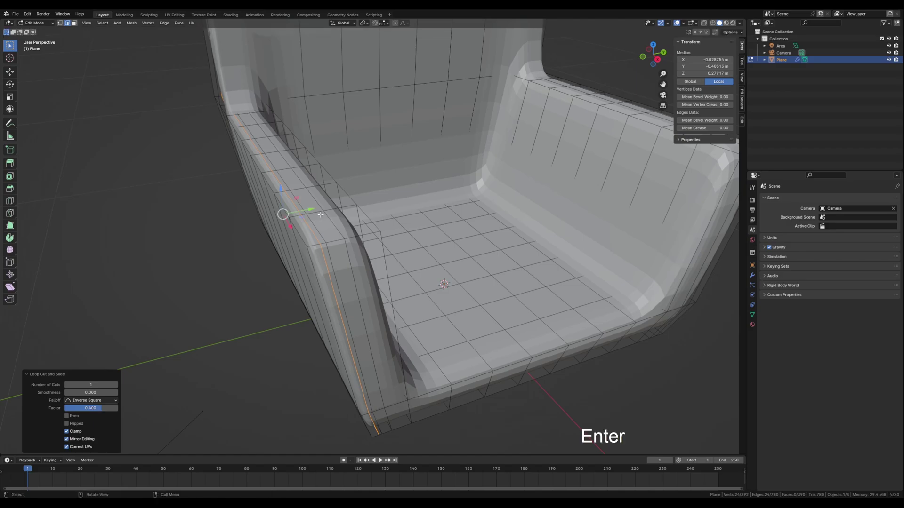
# - Add a matching loop cut near the outer edge of the positive Y armrest and backrest, with a slide factor of 0.4
pyautogui.moveTo(399, 261); pyautogui.dragTo(367, 260, button='middle')
pyautogui.keyDown('shift'); pyautogui.moveTo(527, 249); pyautogui.dragTo(351, 259, button='middle'); pyautogui.keyUp('shift')
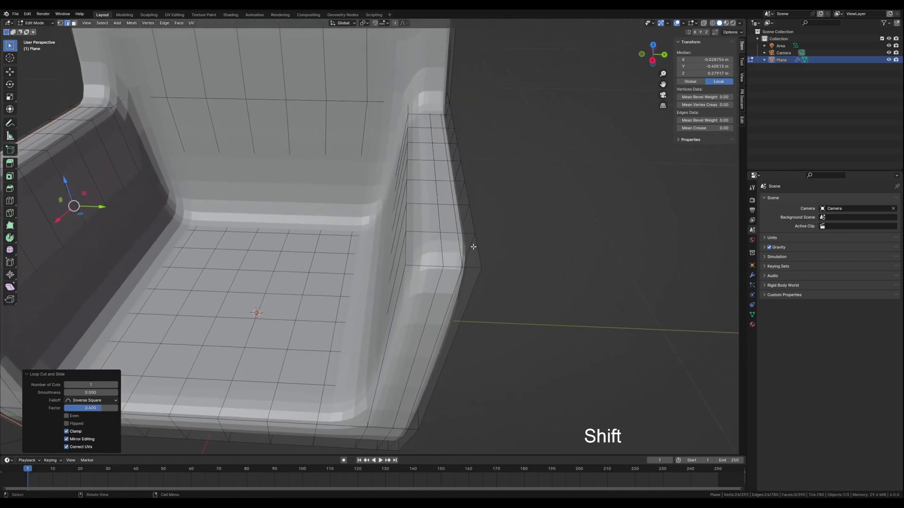
pyautogui.hotkey('ctrl', 'r')
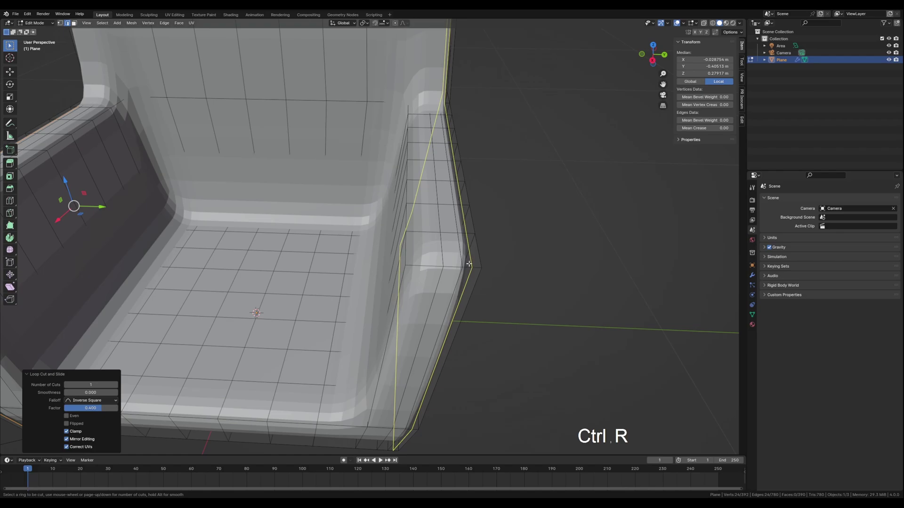
pyautogui.click(467, 262)
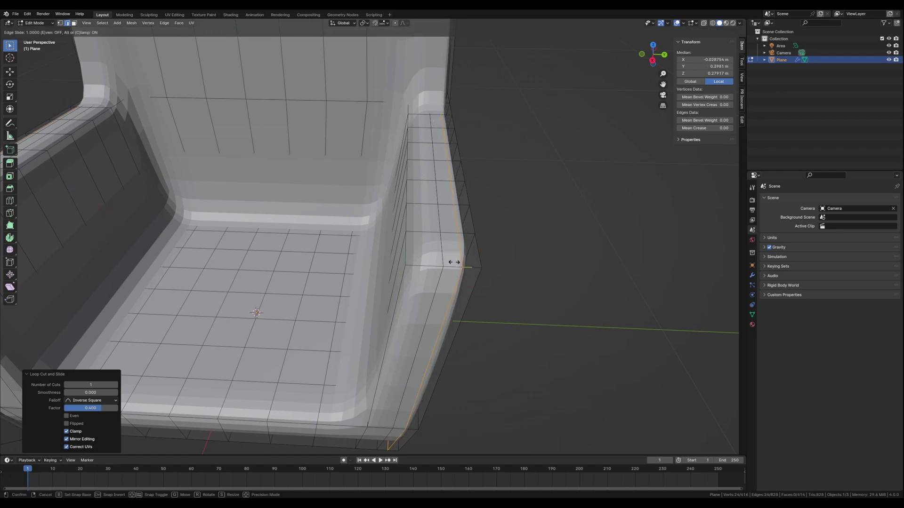
pyautogui.write('0.4')
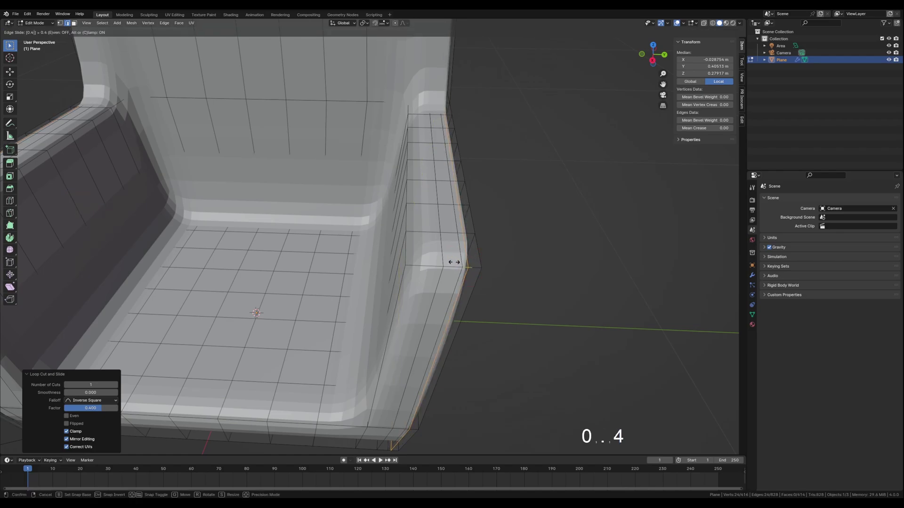
pyautogui.press('Return')
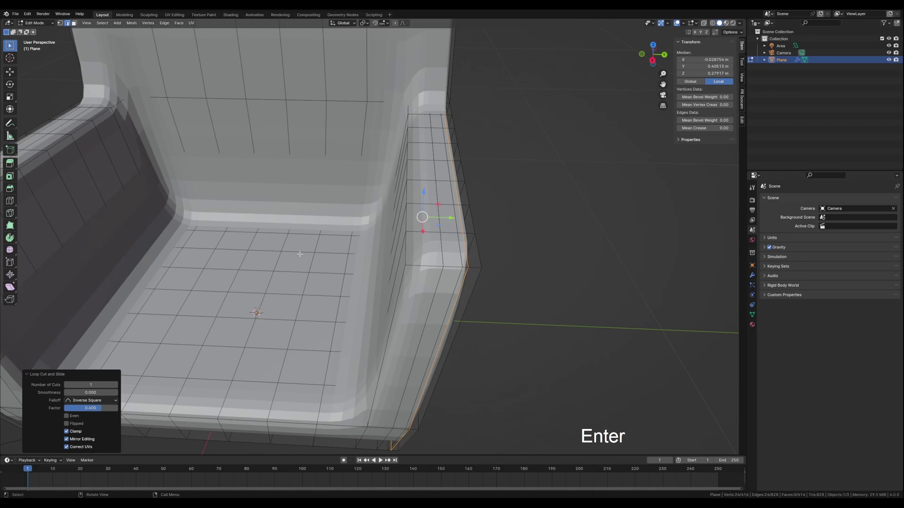
# - Select the narrow face loops along both outer armrest and backrest edges, turning the Subdivision viewport display off for picking and back on
pyautogui.moveTo(299, 254); pyautogui.dragTo(376, 239, button='middle')
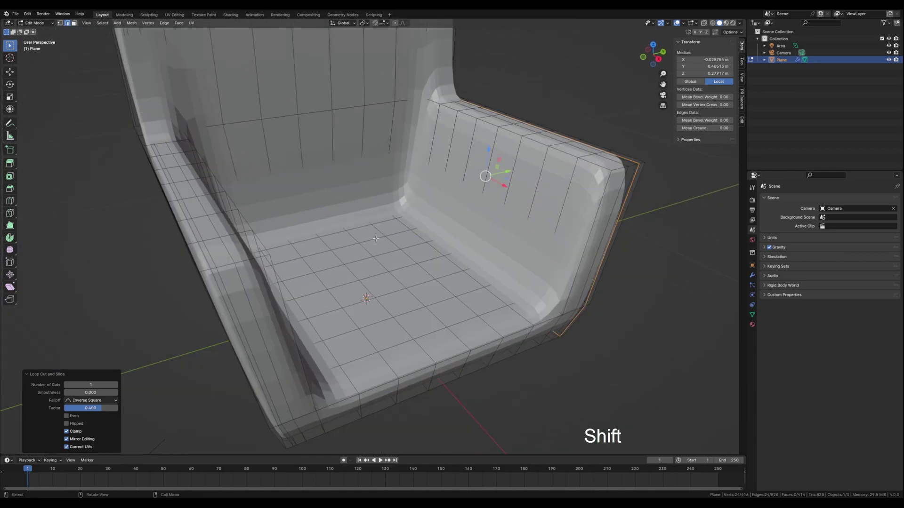
pyautogui.press('3')
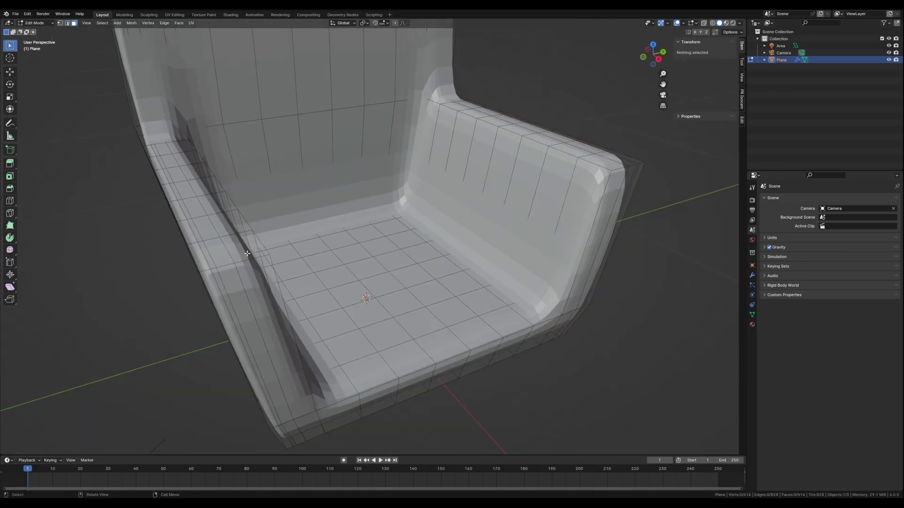
pyautogui.moveTo(201, 240); pyautogui.dragTo(218, 269, button='middle')
pyautogui.keyDown('alt'); pyautogui.click(202, 242); pyautogui.keyUp('alt')
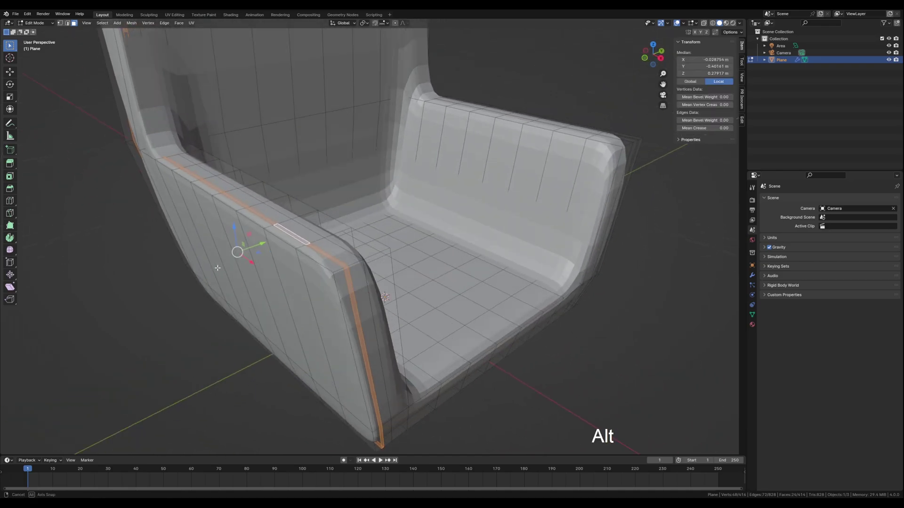
pyautogui.click(752, 276)
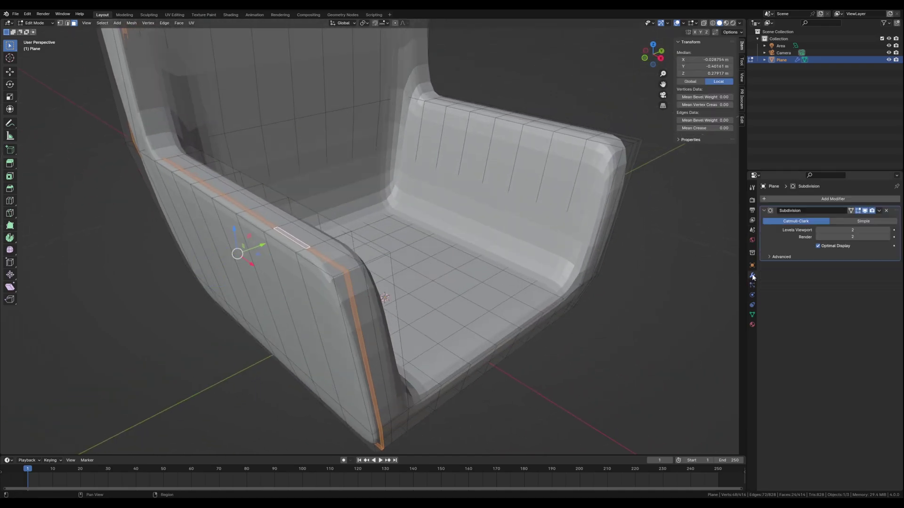
pyautogui.click(865, 213)
pyautogui.moveTo(386, 297); pyautogui.dragTo(593, 236, button='middle')
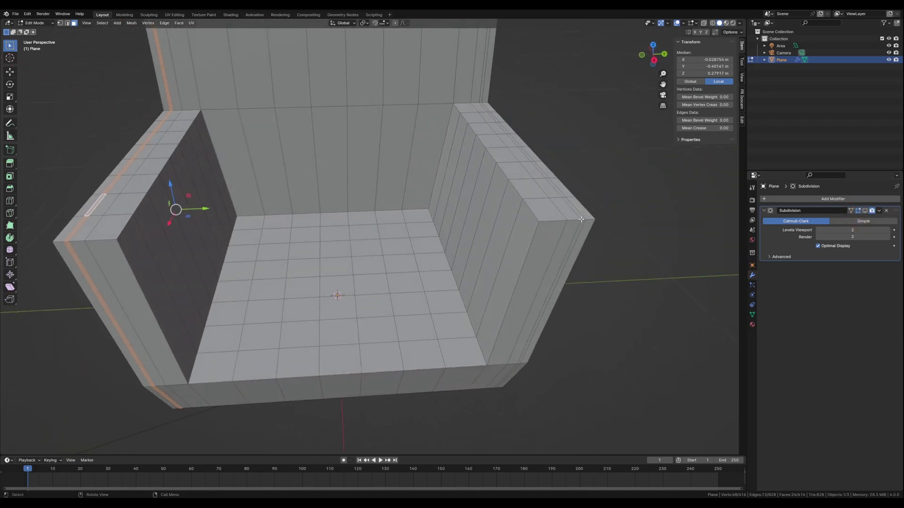
pyautogui.keyDown('alt'); pyautogui.keyDown('shift'); pyautogui.click(563, 197); pyautogui.keyUp('shift'); pyautogui.keyUp('alt')
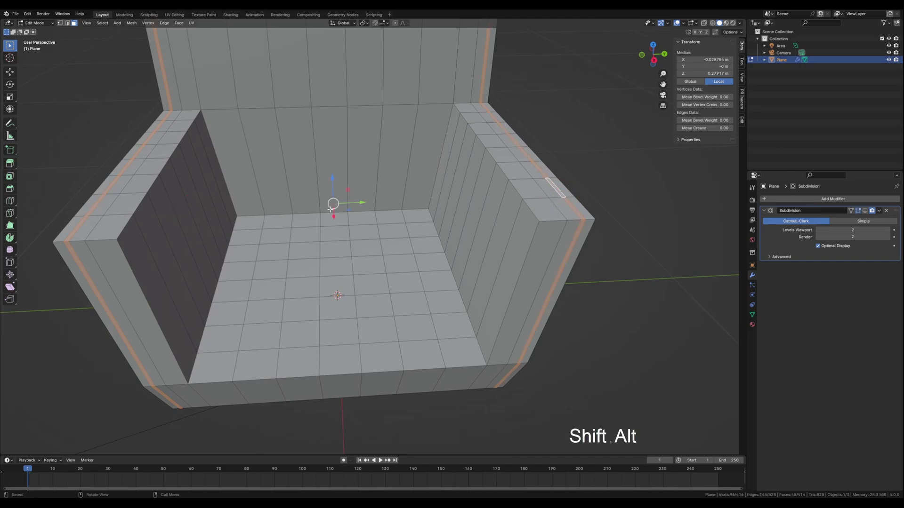
pyautogui.moveTo(564, 197); pyautogui.dragTo(789, 198, button='middle')
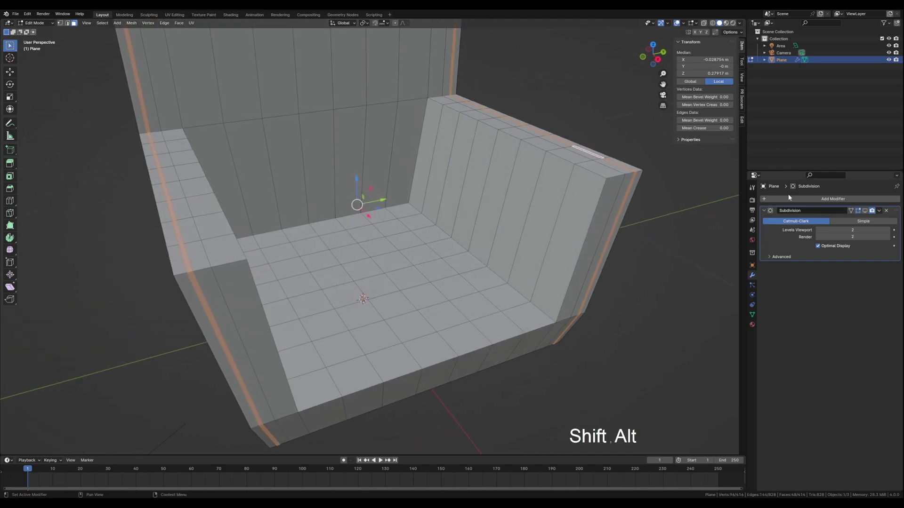
pyautogui.click(865, 210)
pyautogui.moveTo(260, 239); pyautogui.dragTo(278, 226, button='middle')
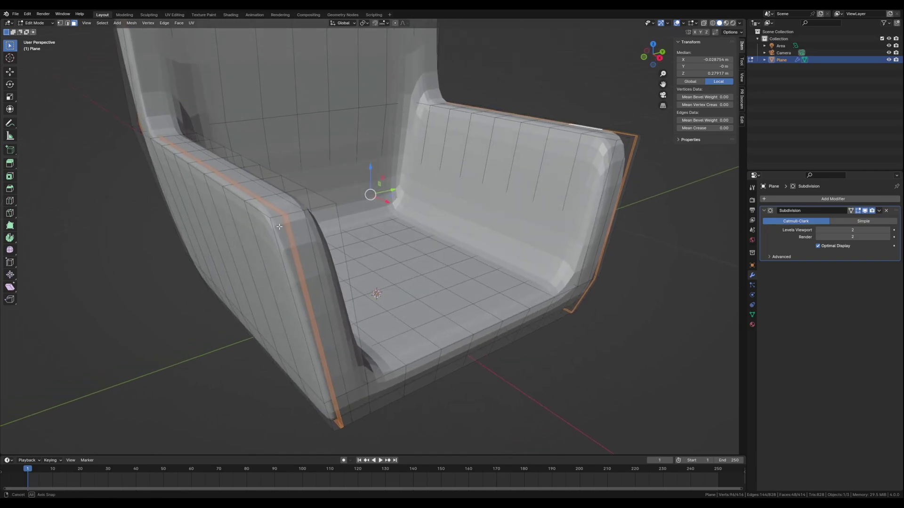
# - Extrude both selected face loops outward along their normals by about 0.006 m to form piping along the chair's sides
pyautogui.click(10, 163)
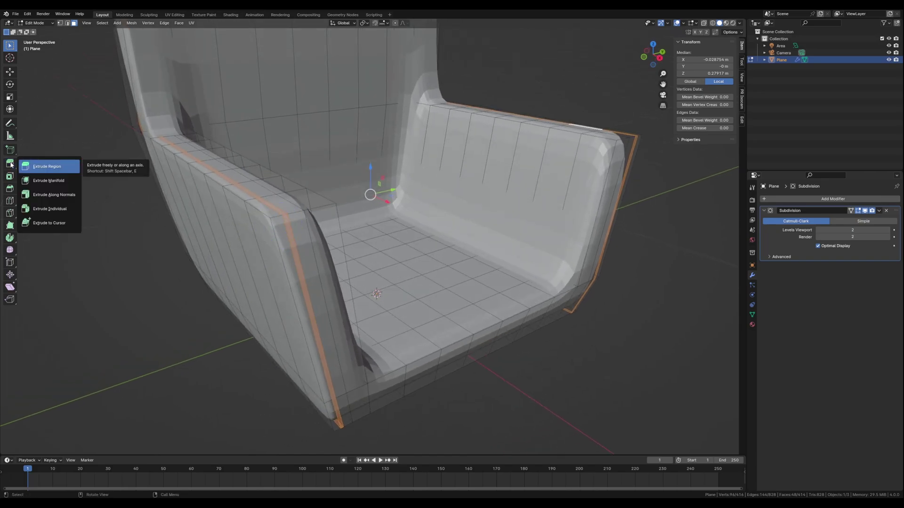
pyautogui.click(48, 168)
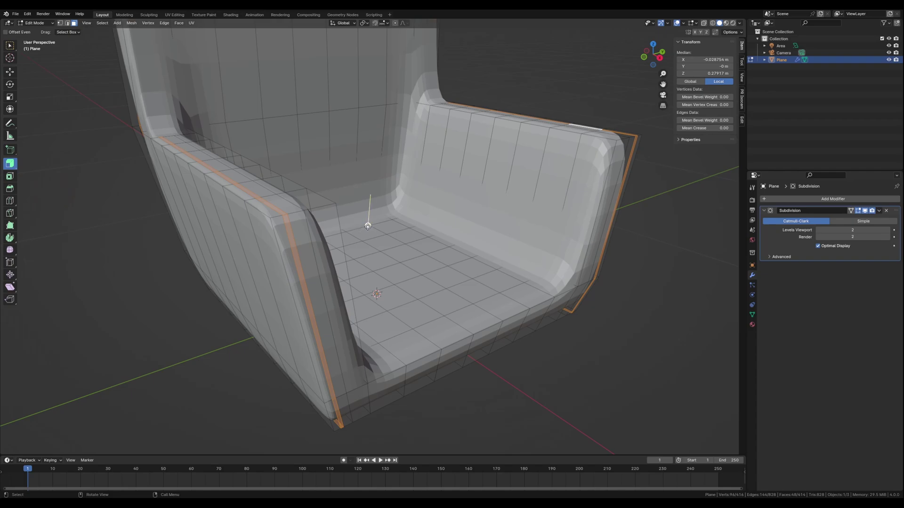
pyautogui.keyDown('shift'); pyautogui.click(368, 227); pyautogui.keyUp('shift')
pyautogui.hotkey('ctrl', 'z')
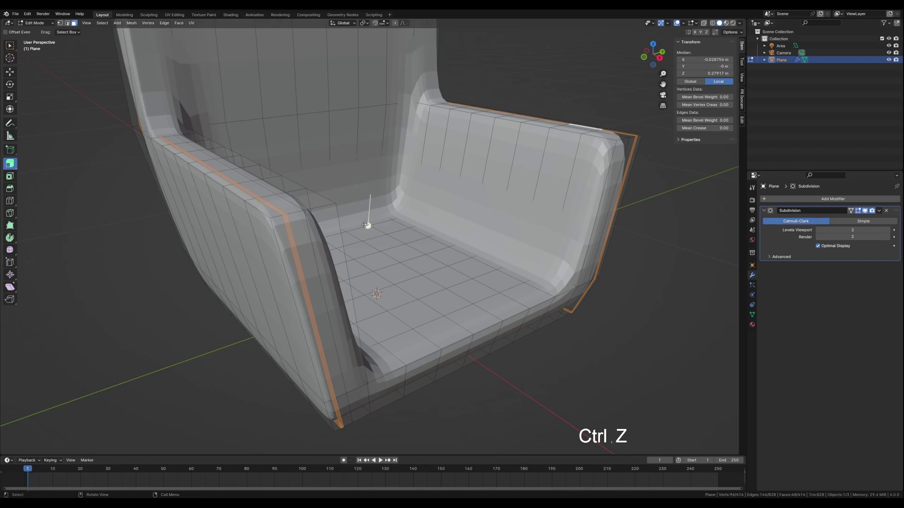
pyautogui.moveTo(369, 222); pyautogui.dragTo(365, 232)
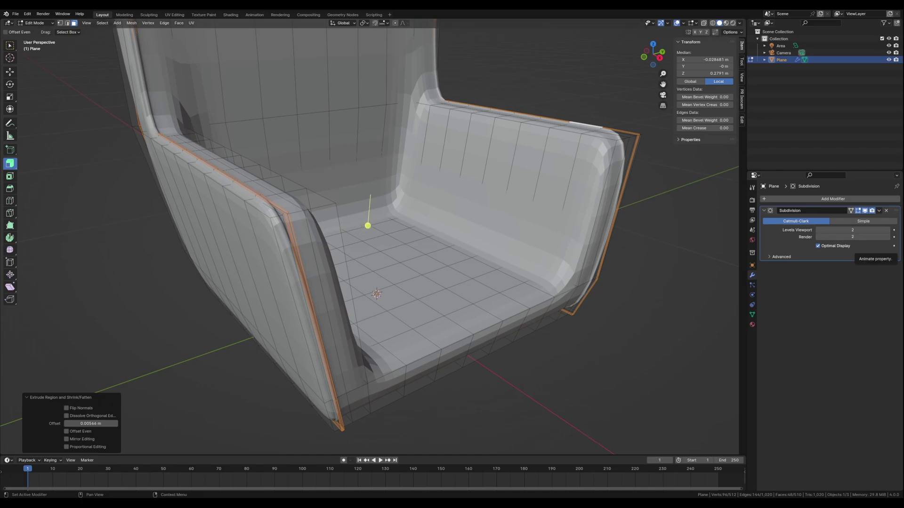
# - Add five evenly spaced horizontal loop cuts across the backrest above the armrests
pyautogui.moveTo(409, 223); pyautogui.dragTo(411, 259, button='middle')
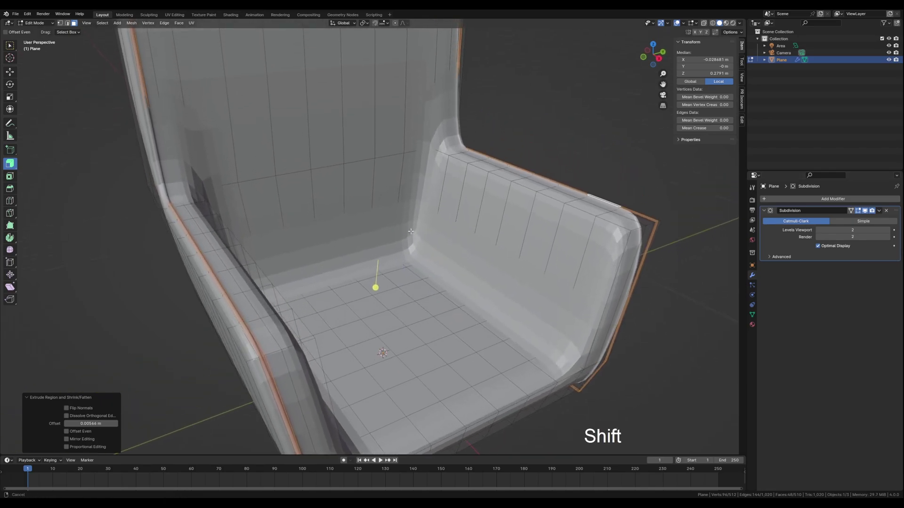
pyautogui.scroll(-3, 304, 137)
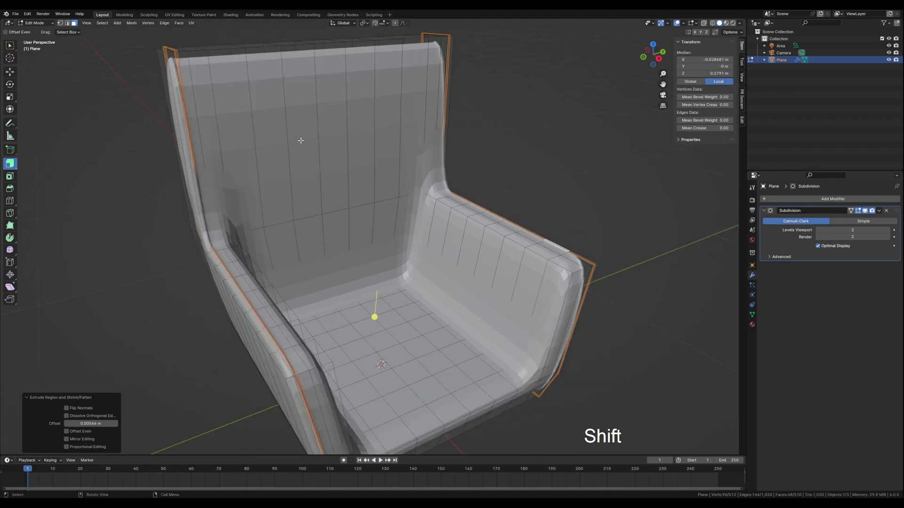
pyautogui.hotkey('ctrl', 'r')
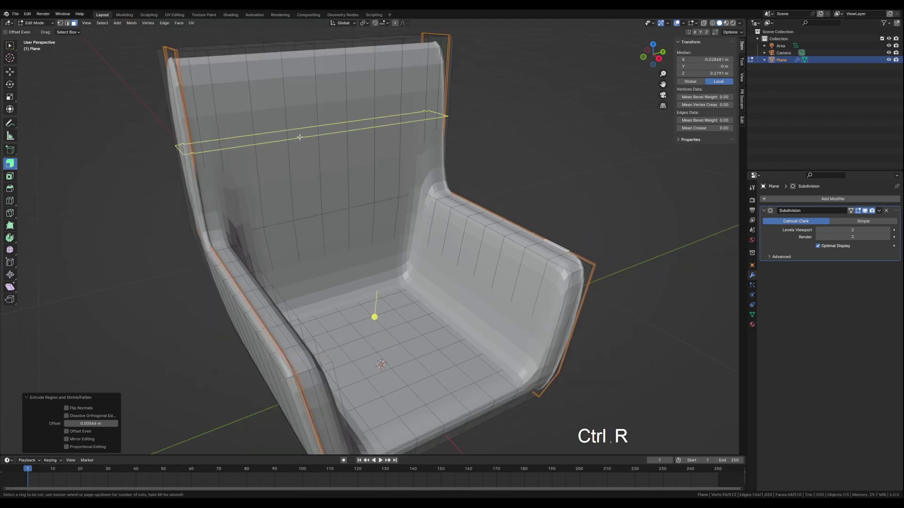
pyautogui.scroll(1, 300, 130)
pyautogui.scroll(1, 301, 130)
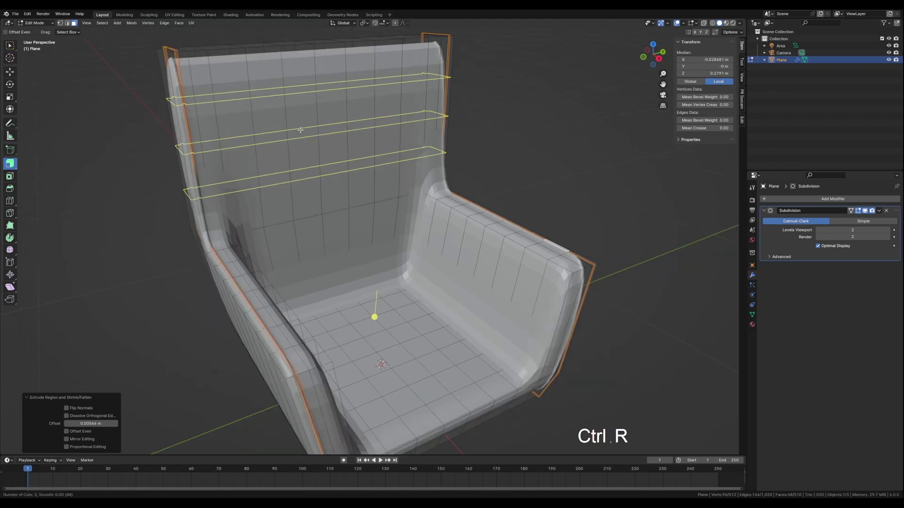
pyautogui.scroll(2, 300, 130)
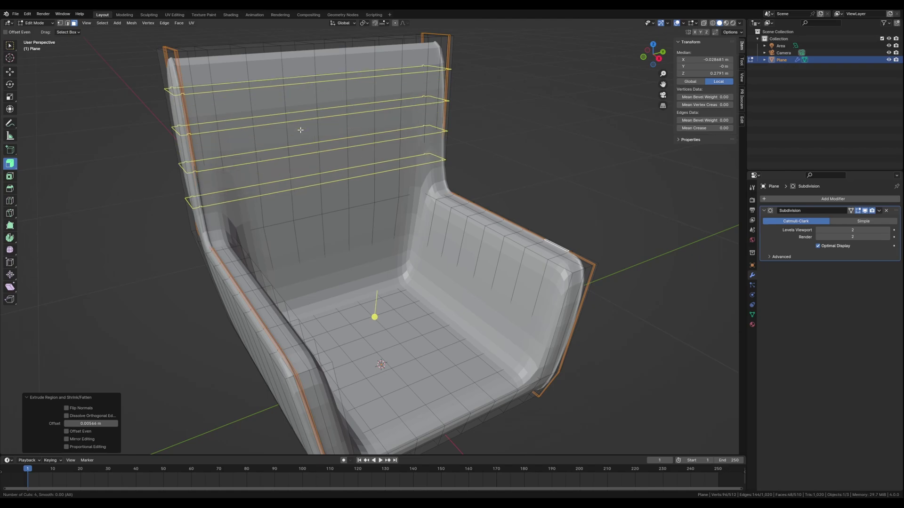
pyautogui.click(301, 129)
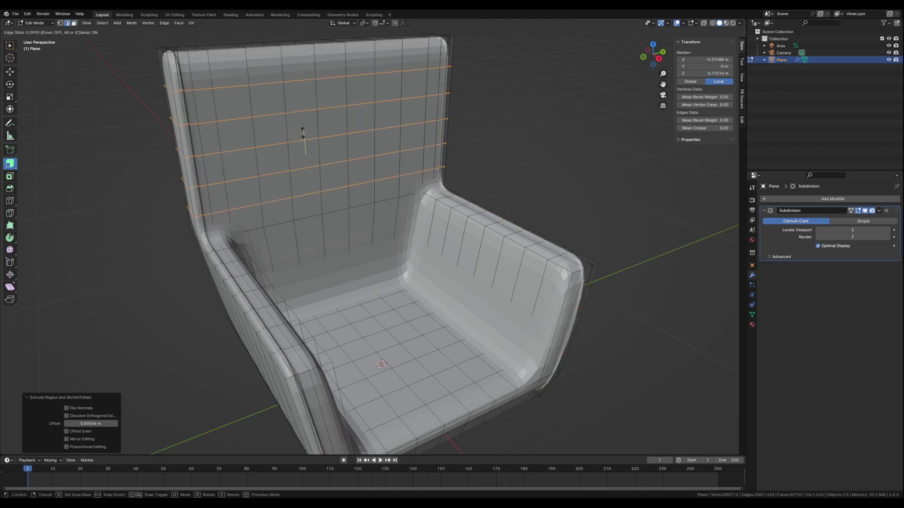
pyautogui.click(302, 135)
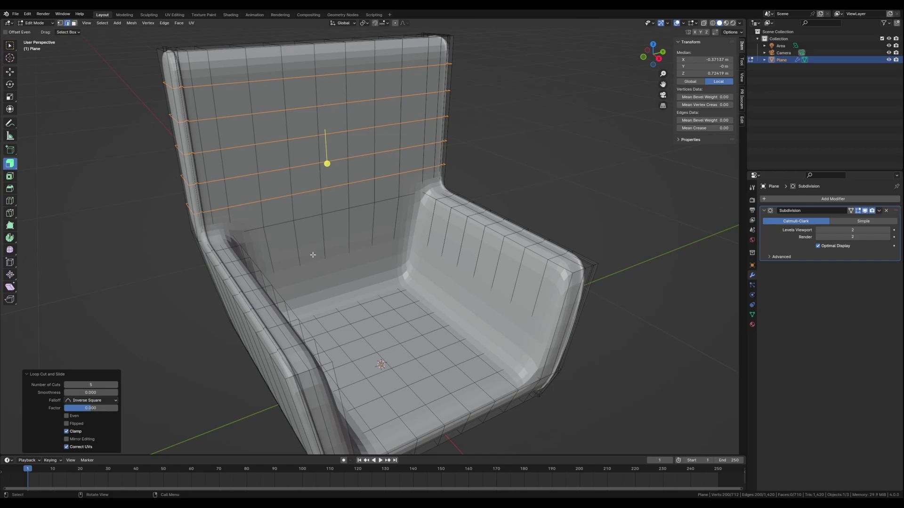
# - Add two evenly spaced horizontal loop cuts around the armrests and the lower backrest
pyautogui.hotkey('ctrl', 'r')
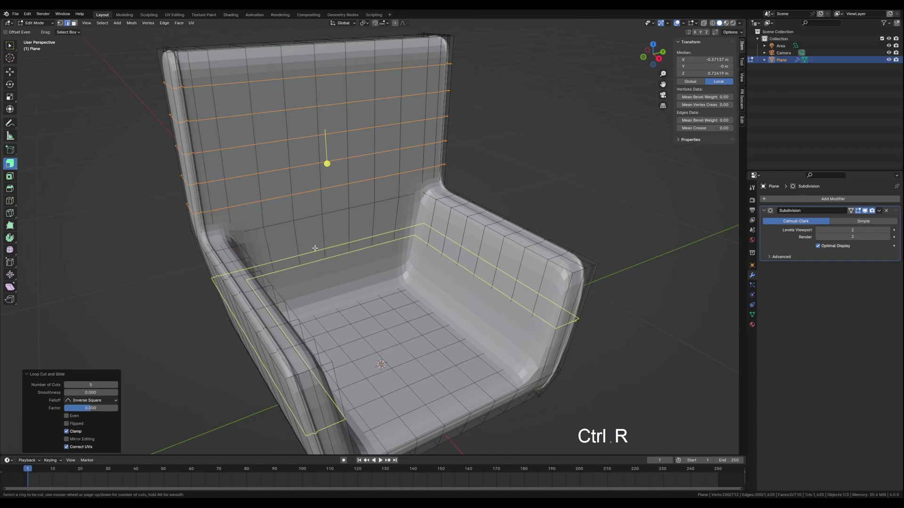
pyautogui.scroll(1, 314, 248)
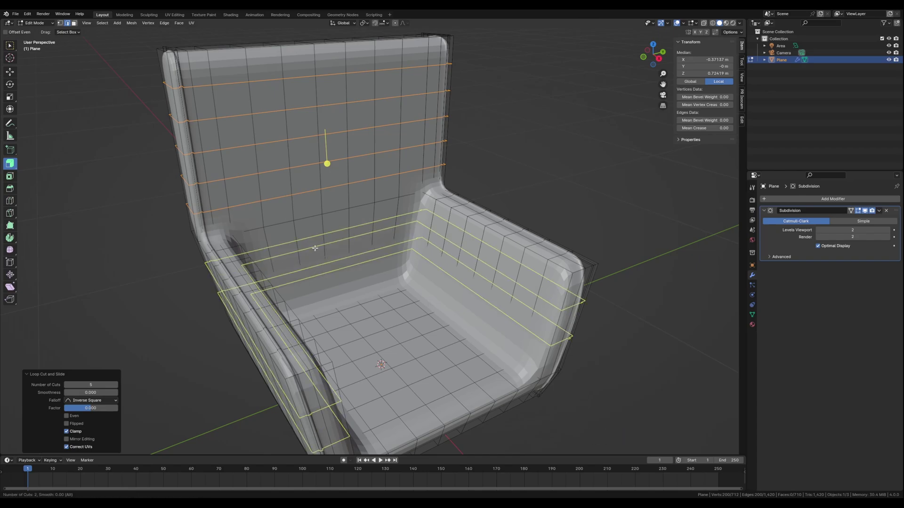
pyautogui.click(315, 248)
pyautogui.click(315, 248)
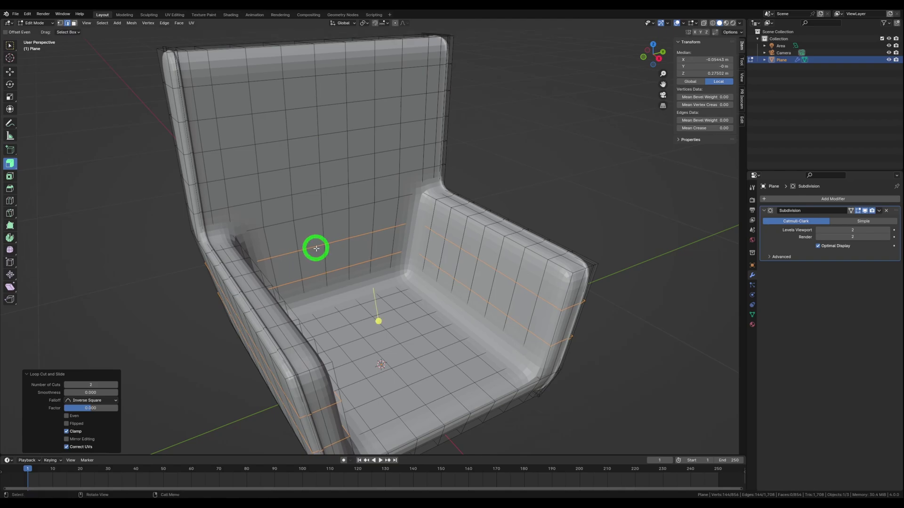
# - Select the upper two horizontal seam rows on the backrest's front, seven edges each, leaving one edge row unselected between them
pyautogui.keyDown('shift'); pyautogui.moveTo(404, 322); pyautogui.dragTo(377, 243, button='middle'); pyautogui.keyUp('shift')
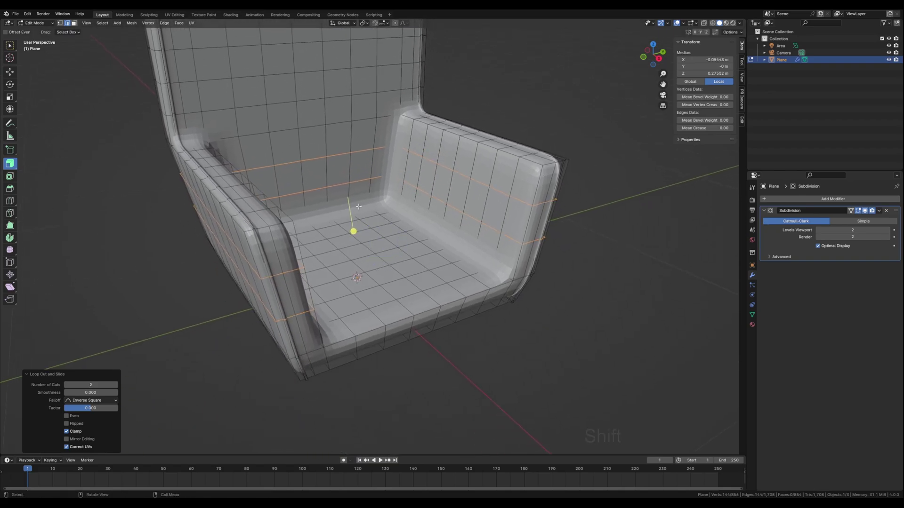
pyautogui.keyDown('shift'); pyautogui.moveTo(365, 211); pyautogui.dragTo(356, 269, button='middle'); pyautogui.keyUp('shift')
pyautogui.keyDown('shift'); pyautogui.moveTo(281, 203); pyautogui.dragTo(268, 188, button='middle'); pyautogui.keyUp('shift')
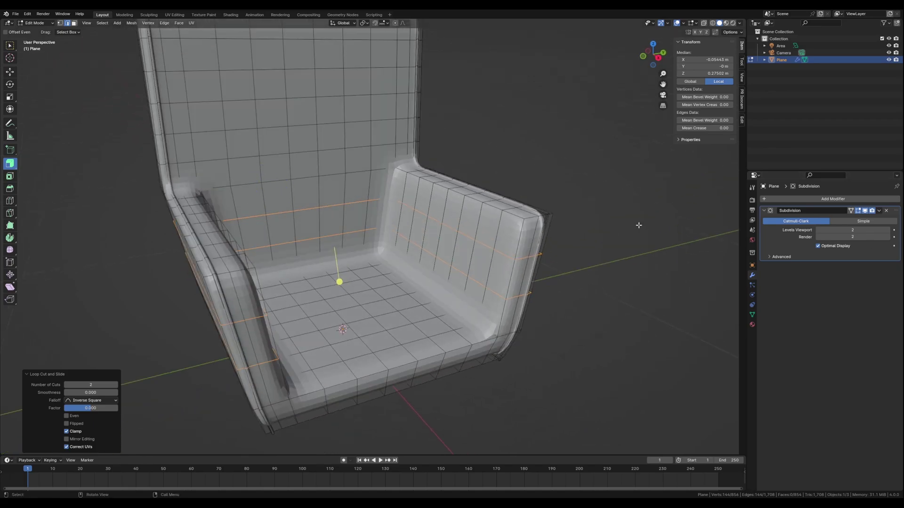
pyautogui.keyDown('shift'); pyautogui.moveTo(299, 128); pyautogui.dragTo(310, 189, button='middle'); pyautogui.keyUp('shift')
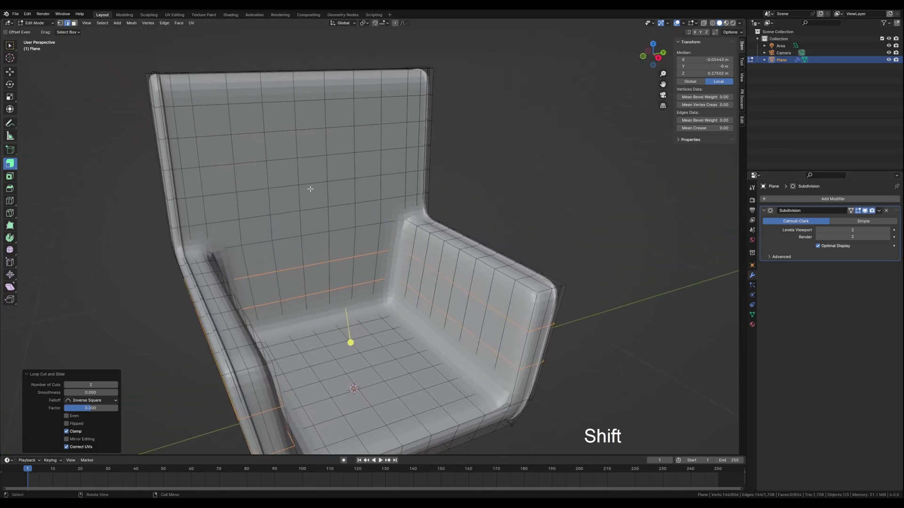
pyautogui.click(210, 136)
pyautogui.keyDown('shift'); pyautogui.click(247, 134); pyautogui.keyUp('shift')
pyautogui.keyDown('shift'); pyautogui.click(280, 133); pyautogui.keyUp('shift')
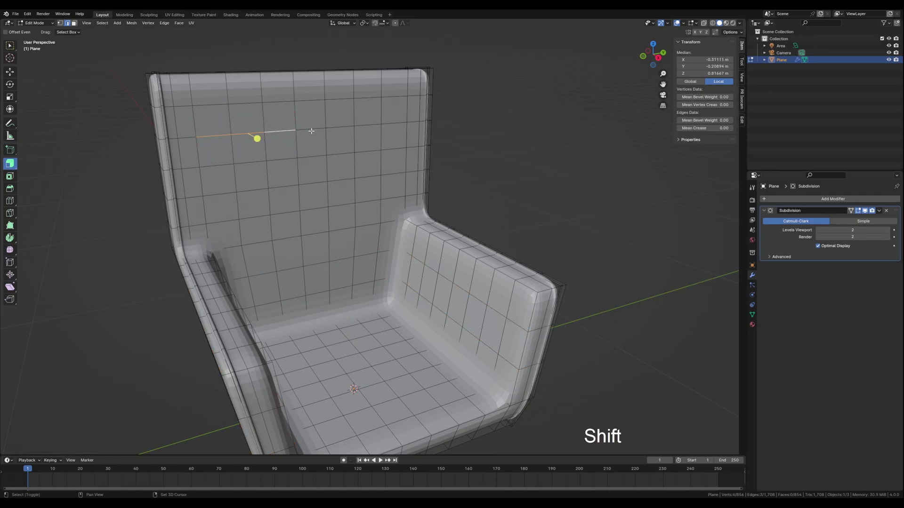
pyautogui.keyDown('shift'); pyautogui.click(308, 131); pyautogui.keyUp('shift')
pyautogui.keyDown('shift'); pyautogui.click(340, 127); pyautogui.keyUp('shift')
pyautogui.keyDown('shift'); pyautogui.click(367, 125); pyautogui.keyUp('shift')
pyautogui.keyDown('shift'); pyautogui.click(392, 124); pyautogui.keyUp('shift')
pyautogui.keyDown('shift'); pyautogui.click(228, 193); pyautogui.keyUp('shift')
pyautogui.keyDown('shift'); pyautogui.click(254, 192); pyautogui.keyUp('shift')
pyautogui.keyDown('shift'); pyautogui.click(288, 188); pyautogui.keyUp('shift')
pyautogui.keyDown('shift'); pyautogui.click(312, 186); pyautogui.keyUp('shift')
pyautogui.keyDown('shift'); pyautogui.click(340, 183); pyautogui.keyUp('shift')
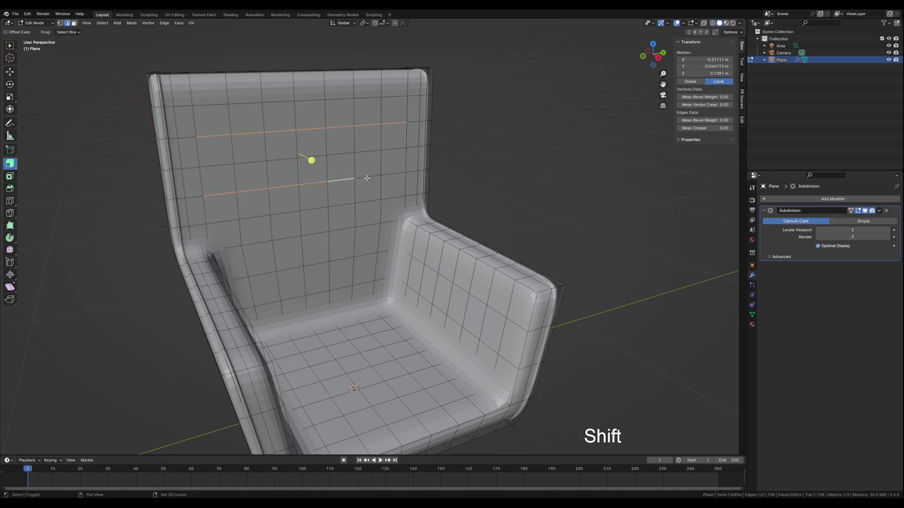
pyautogui.keyDown('shift'); pyautogui.click(368, 180); pyautogui.keyUp('shift')
pyautogui.keyDown('shift'); pyautogui.click(392, 175); pyautogui.keyUp('shift')
# - Add two lower horizontal seam rows on the backrest to the selection, five edges each and centred between the armrests
pyautogui.keyDown('shift'); pyautogui.click(257, 243); pyautogui.keyUp('shift')
pyautogui.keyDown('shift'); pyautogui.click(286, 238); pyautogui.keyUp('shift')
pyautogui.keyDown('shift'); pyautogui.click(314, 234); pyautogui.keyUp('shift')
pyautogui.keyDown('shift'); pyautogui.click(343, 230); pyautogui.keyUp('shift')
pyautogui.keyDown('shift'); pyautogui.click(367, 226); pyautogui.keyUp('shift')
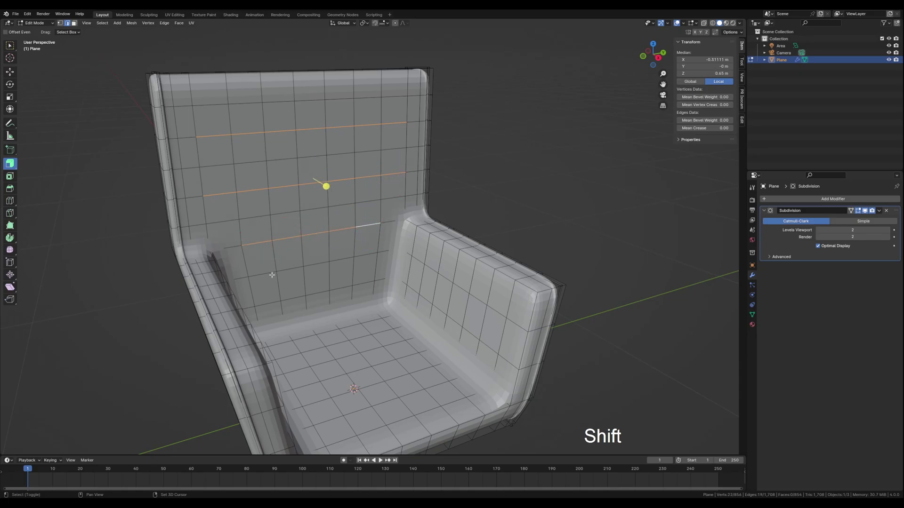
pyautogui.keyDown('shift'); pyautogui.click(269, 302); pyautogui.keyUp('shift')
pyautogui.keyDown('shift'); pyautogui.click(294, 299); pyautogui.keyUp('shift')
pyautogui.keyDown('shift'); pyautogui.click(318, 294); pyautogui.keyUp('shift')
pyautogui.keyDown('shift'); pyautogui.click(341, 288); pyautogui.keyUp('shift')
pyautogui.keyDown('shift'); pyautogui.click(363, 284); pyautogui.keyUp('shift')
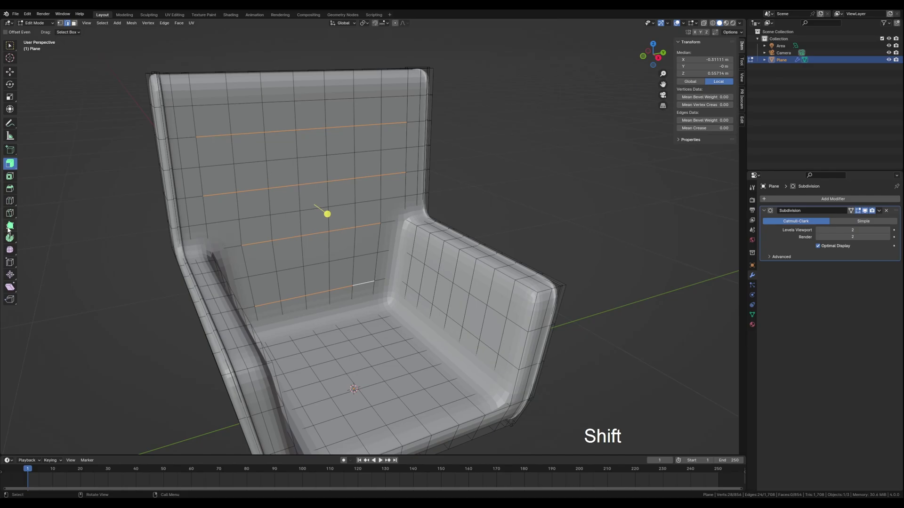
# - Add both outer vertical seam lines to the selection, from one edge above the top row down to the lowest row
pyautogui.keyDown('shift'); pyautogui.click(229, 123); pyautogui.keyUp('shift')
pyautogui.keyDown('shift'); pyautogui.click(231, 149); pyautogui.keyUp('shift')
pyautogui.keyDown('shift'); pyautogui.click(234, 178); pyautogui.keyUp('shift')
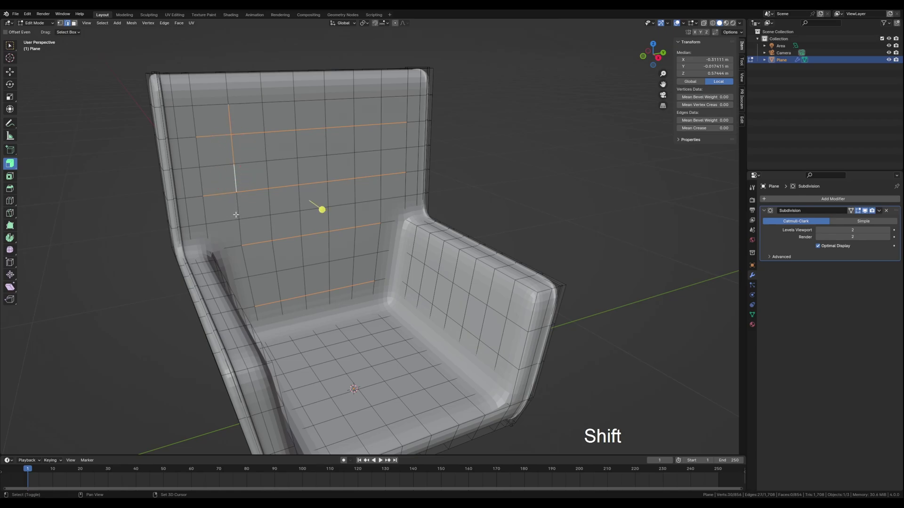
pyautogui.keyDown('shift'); pyautogui.click(238, 212); pyautogui.keyUp('shift')
pyautogui.keyDown('shift'); pyautogui.click(239, 234); pyautogui.keyUp('shift')
pyautogui.keyDown('shift'); pyautogui.click(244, 262); pyautogui.keyUp('shift')
pyautogui.keyDown('shift'); pyautogui.click(251, 293); pyautogui.keyUp('shift')
pyautogui.keyDown('shift'); pyautogui.click(380, 111); pyautogui.keyUp('shift')
pyautogui.keyDown('shift'); pyautogui.click(380, 137); pyautogui.keyUp('shift')
pyautogui.keyDown('shift'); pyautogui.click(380, 162); pyautogui.keyUp('shift')
pyautogui.keyDown('shift'); pyautogui.click(380, 189); pyautogui.keyUp('shift')
pyautogui.keyDown('shift'); pyautogui.click(376, 225); pyautogui.keyUp('shift')
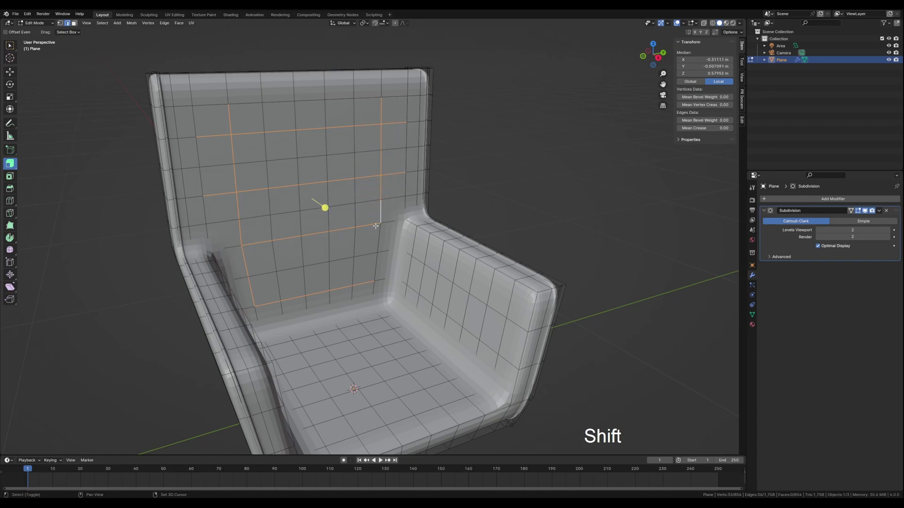
pyautogui.keyDown('shift'); pyautogui.click(378, 240); pyautogui.keyUp('shift')
pyautogui.keyDown('shift'); pyautogui.click(376, 267); pyautogui.keyUp('shift')
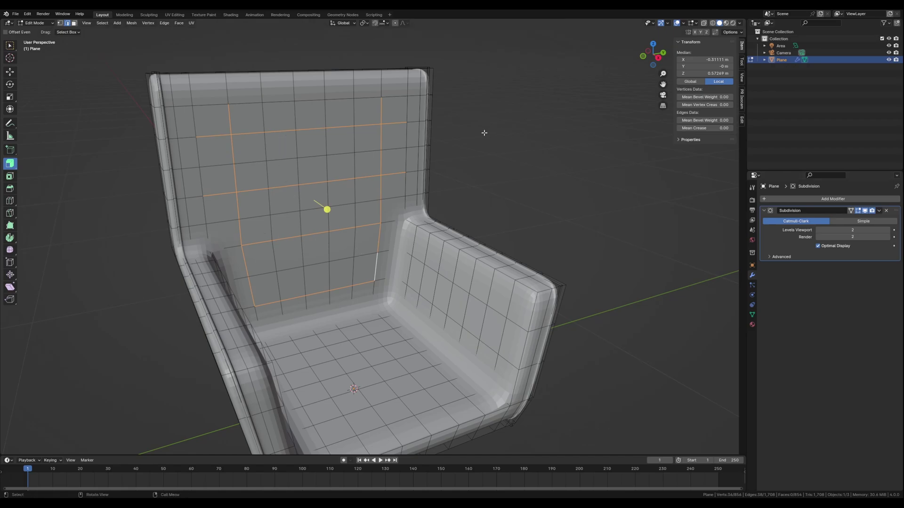
# - Add the two central vertical seam lines of the backrest to the selection, ending at the same heights as the outer ones
pyautogui.keyDown('shift'); pyautogui.click(295, 115); pyautogui.keyUp('shift')
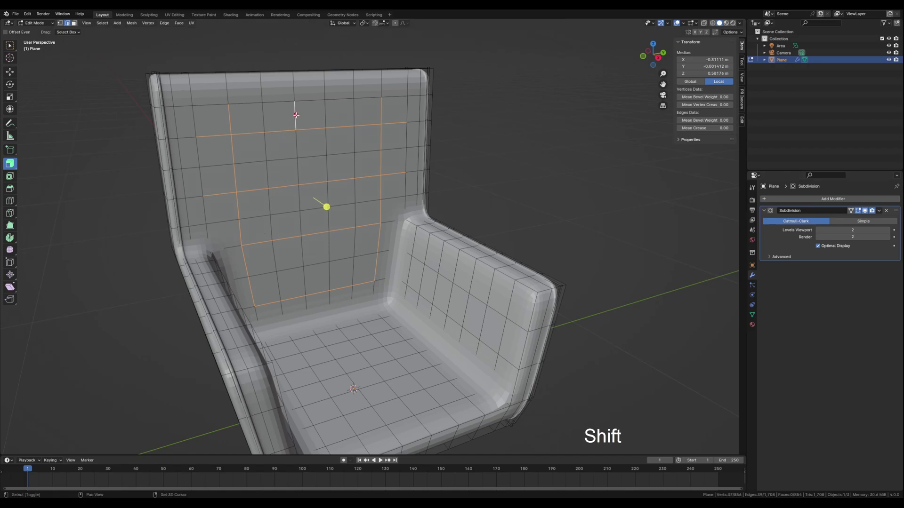
pyautogui.keyDown('shift'); pyautogui.click(296, 143); pyautogui.keyUp('shift')
pyautogui.keyDown('shift'); pyautogui.click(298, 173); pyautogui.keyUp('shift')
pyautogui.keyDown('shift'); pyautogui.click(298, 201); pyautogui.keyUp('shift')
pyautogui.keyDown('shift'); pyautogui.click(299, 225); pyautogui.keyUp('shift')
pyautogui.keyDown('shift'); pyautogui.click(302, 252); pyautogui.keyUp('shift')
pyautogui.keyDown('shift'); pyautogui.click(304, 280); pyautogui.keyUp('shift')
pyautogui.keyDown('shift'); pyautogui.click(330, 277); pyautogui.keyUp('shift')
pyautogui.keyDown('shift'); pyautogui.click(329, 247); pyautogui.keyUp('shift')
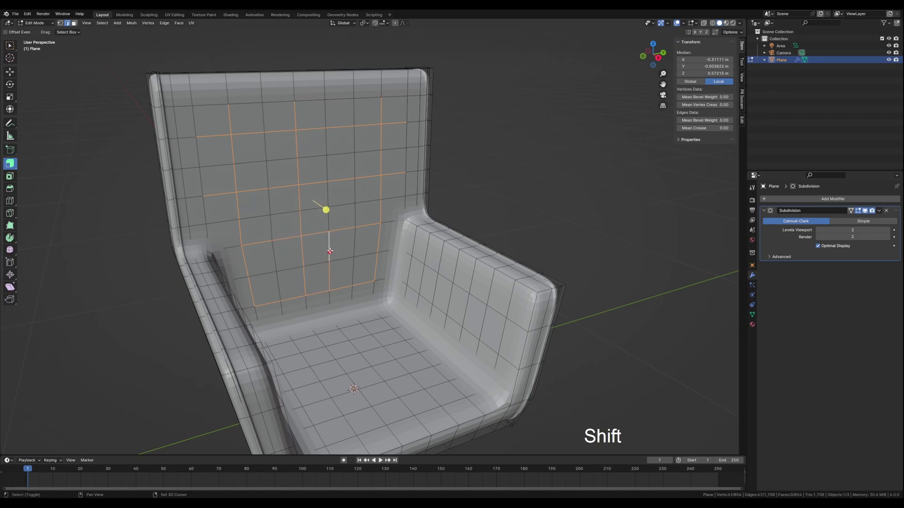
pyautogui.keyDown('shift'); pyautogui.click(329, 227); pyautogui.keyUp('shift')
pyautogui.keyDown('shift'); pyautogui.click(327, 190); pyautogui.keyUp('shift')
pyautogui.keyDown('shift'); pyautogui.click(324, 169); pyautogui.keyUp('shift')
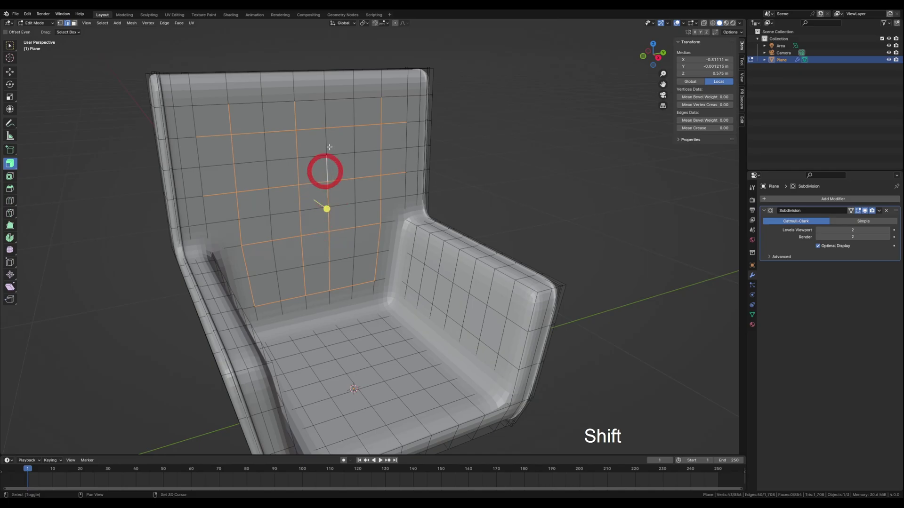
pyautogui.keyDown('shift'); pyautogui.click(325, 144); pyautogui.keyUp('shift')
pyautogui.keyDown('shift'); pyautogui.click(325, 119); pyautogui.keyUp('shift')
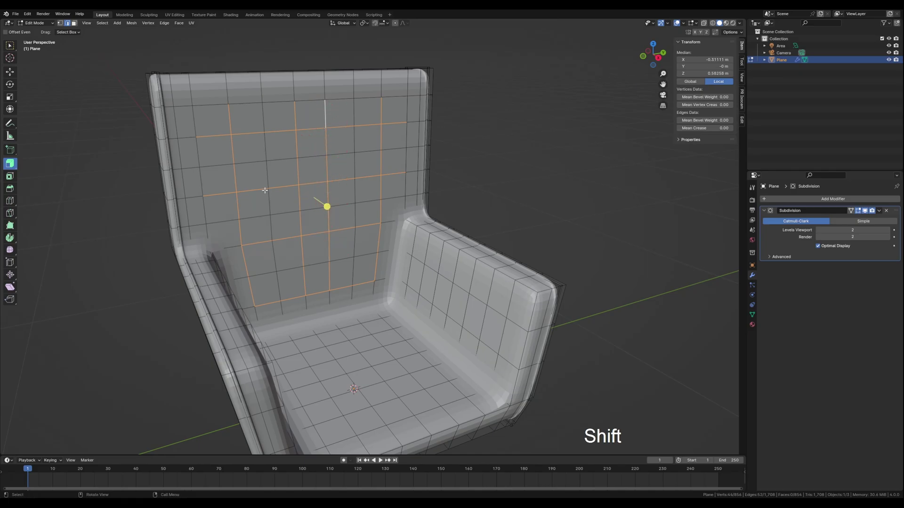
# - Bevel the selected backrest seam edges with two segments and a width of about 0.004 m
pyautogui.scroll(2, 263, 196)
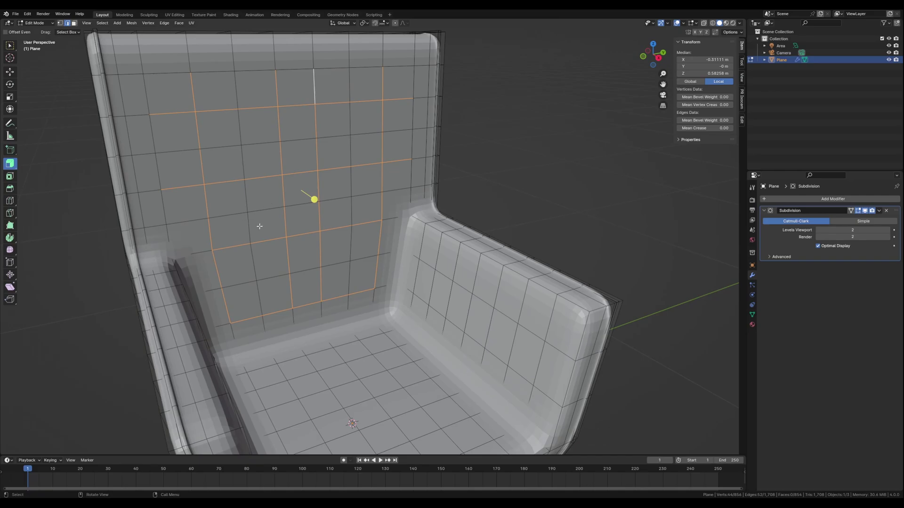
pyautogui.keyDown('shift'); pyautogui.moveTo(273, 217); pyautogui.dragTo(278, 218, button='middle'); pyautogui.keyUp('shift')
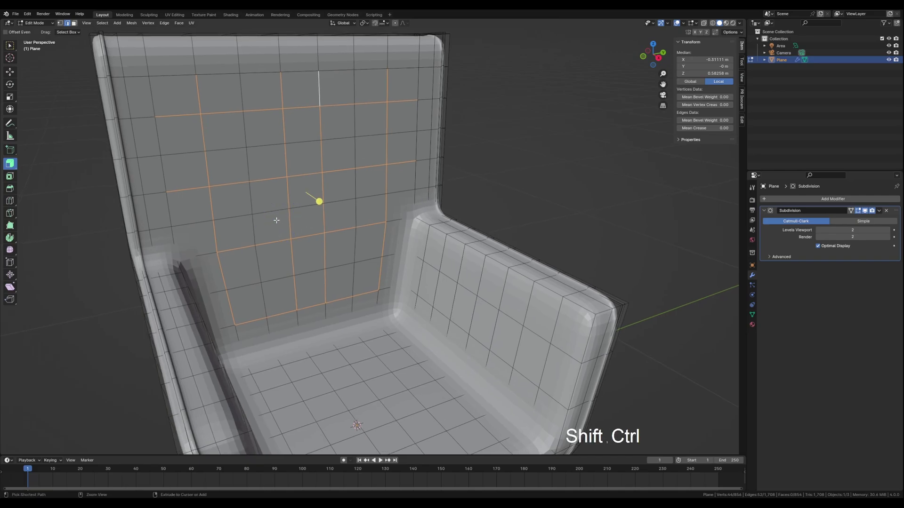
pyautogui.hotkey('shift', 'ctrl', 'b')
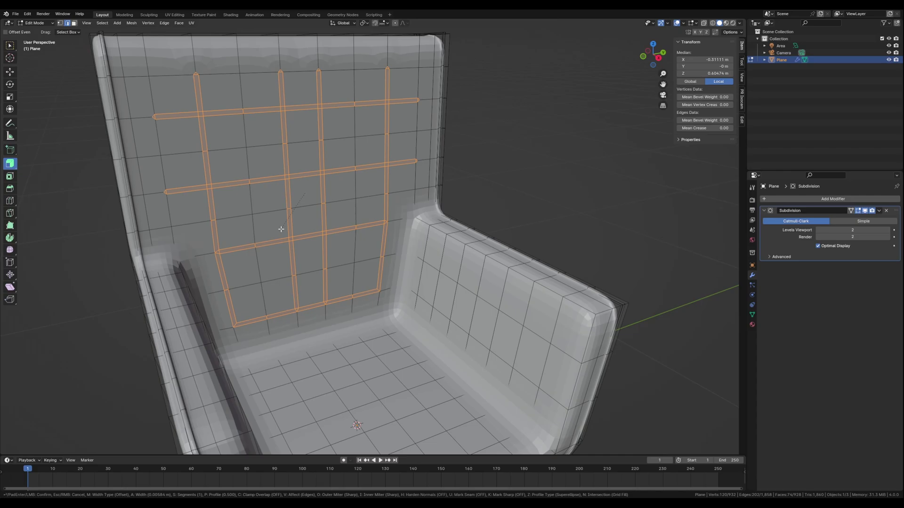
pyautogui.scroll(1, 281, 229)
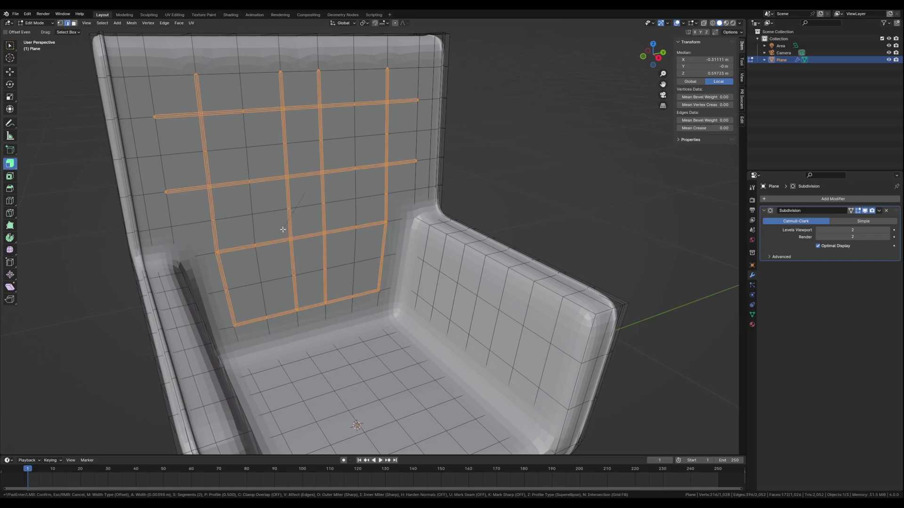
pyautogui.click(283, 229)
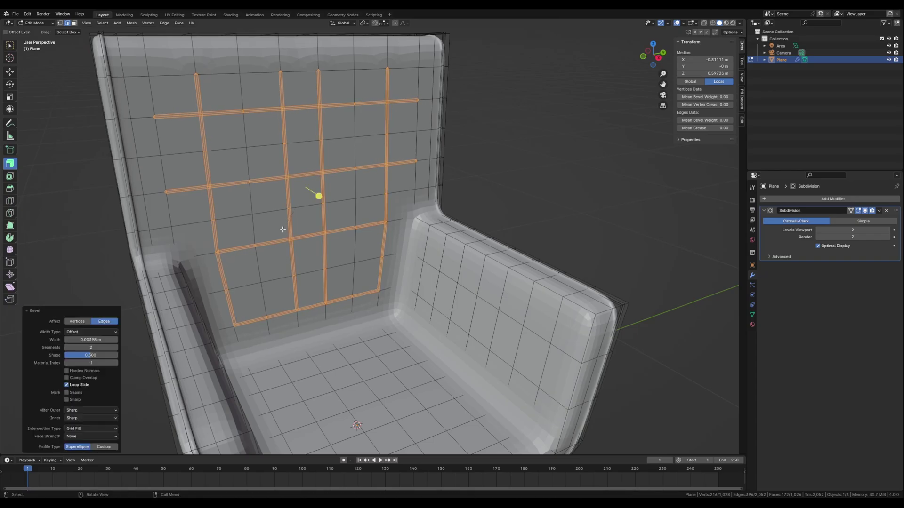
# - Keep only the bevels' center edges selected, with the Subdivision viewport display off, and check the selected grid from several angles
pyautogui.moveTo(273, 230)
pyautogui.mouseDown(button='middle')
pyautogui.moveTo(245, 231)
pyautogui.moveTo(239, 220)
pyautogui.moveTo(281, 228)
pyautogui.mouseUp(button='middle')
pyautogui.scroll(2, 254, 232)
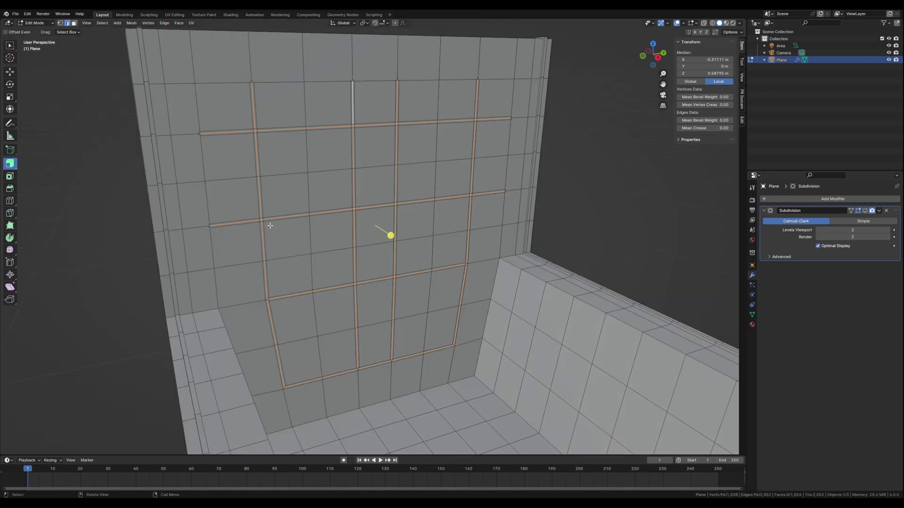
pyautogui.scroll(2, 278, 228)
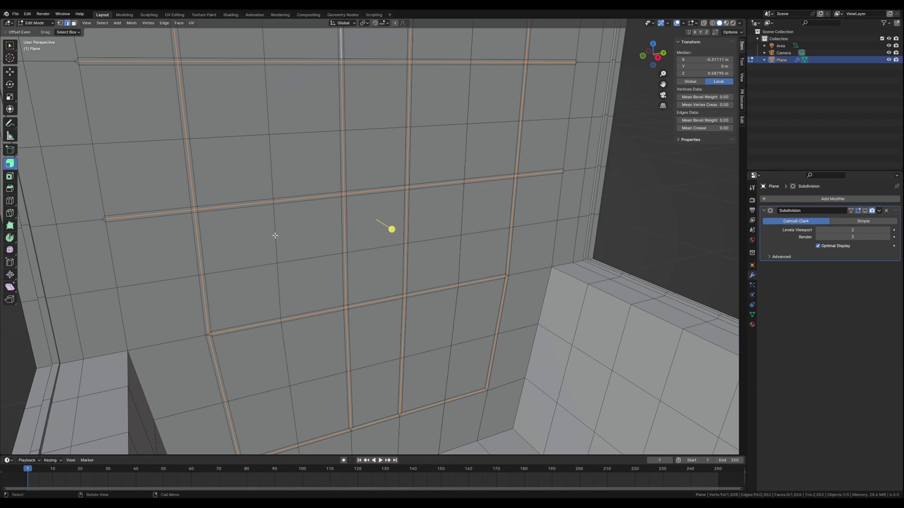
pyautogui.moveTo(231, 265)
pyautogui.mouseDown(button='middle')
pyautogui.moveTo(221, 270)
pyautogui.moveTo(229, 264)
pyautogui.mouseUp(button='middle')
pyautogui.scroll(1, 167, 250)
pyautogui.scroll(2, 167, 250)
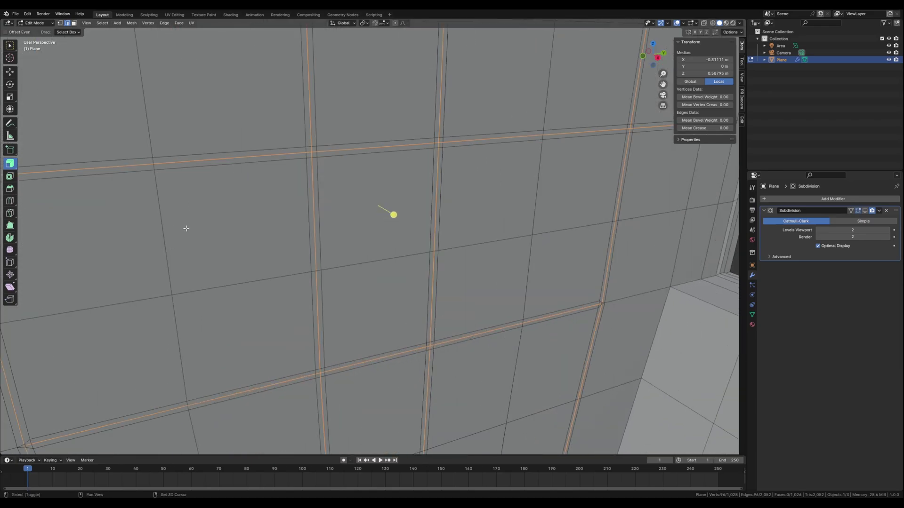
pyautogui.keyDown('shift'); pyautogui.moveTo(185, 228); pyautogui.dragTo(259, 262, button='middle'); pyautogui.keyUp('shift')
pyautogui.scroll(-5, 291, 228)
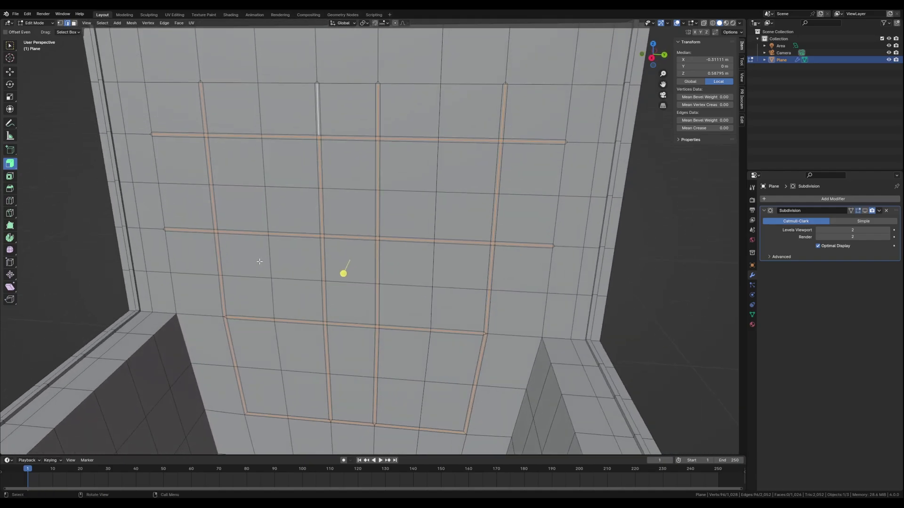
pyautogui.scroll(3, 345, 196)
pyautogui.keyDown('shift'); pyautogui.moveTo(334, 195); pyautogui.dragTo(340, 317, button='middle'); pyautogui.keyUp('shift')
pyautogui.moveTo(326, 162); pyautogui.dragTo(332, 170, button='middle')
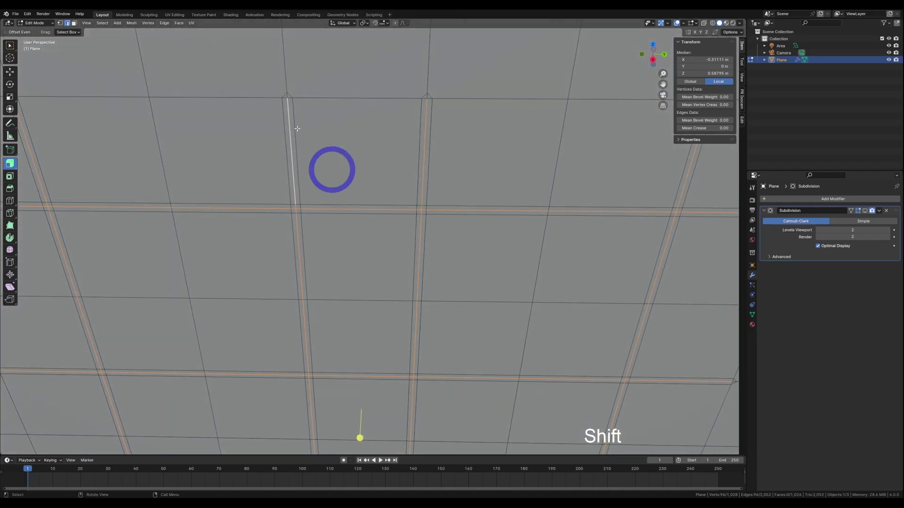
pyautogui.moveTo(242, 263); pyautogui.dragTo(278, 212, button='middle')
pyautogui.moveTo(304, 248); pyautogui.dragTo(290, 238, button='middle')
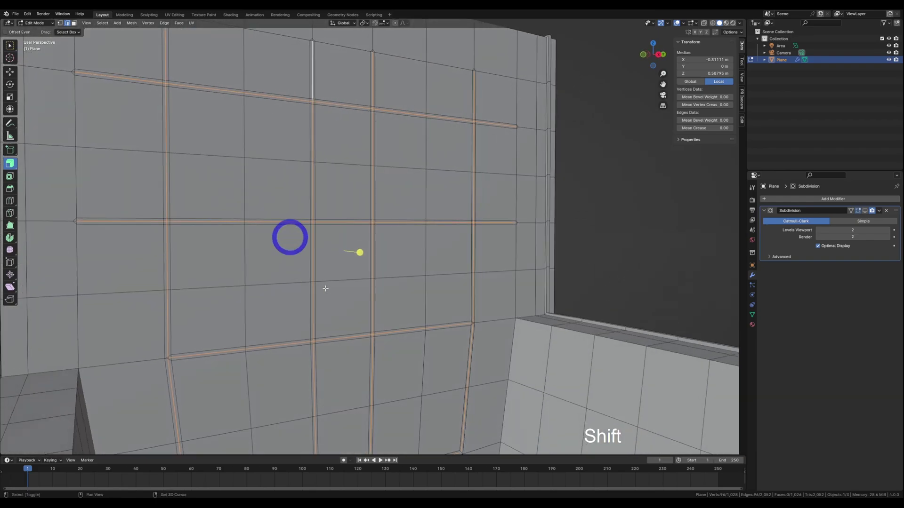
pyautogui.keyDown('shift'); pyautogui.moveTo(334, 317); pyautogui.dragTo(260, 249, button='middle'); pyautogui.keyUp('shift')
# - Turn the Subdivision viewport display back on and move the center edges about -0.033 m along global X to sink the seams
pyautogui.click(865, 211)
pyautogui.press('g')
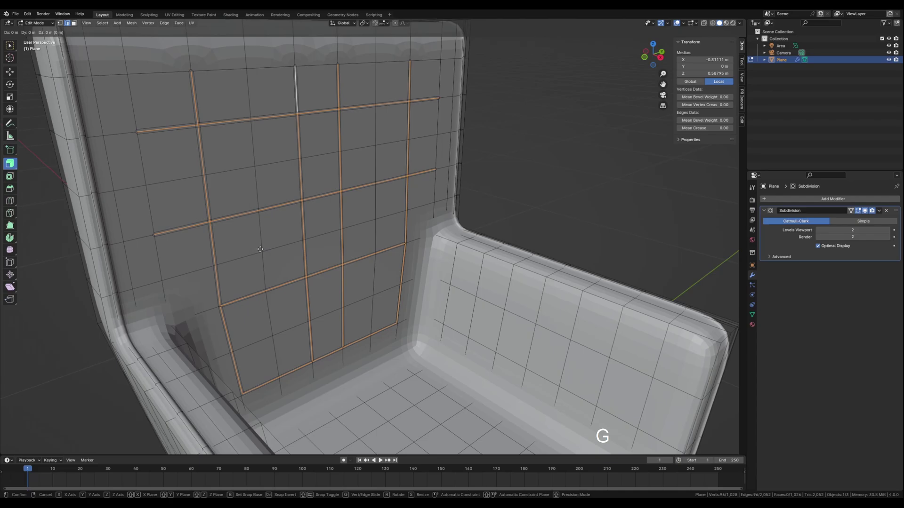
pyautogui.press('x')
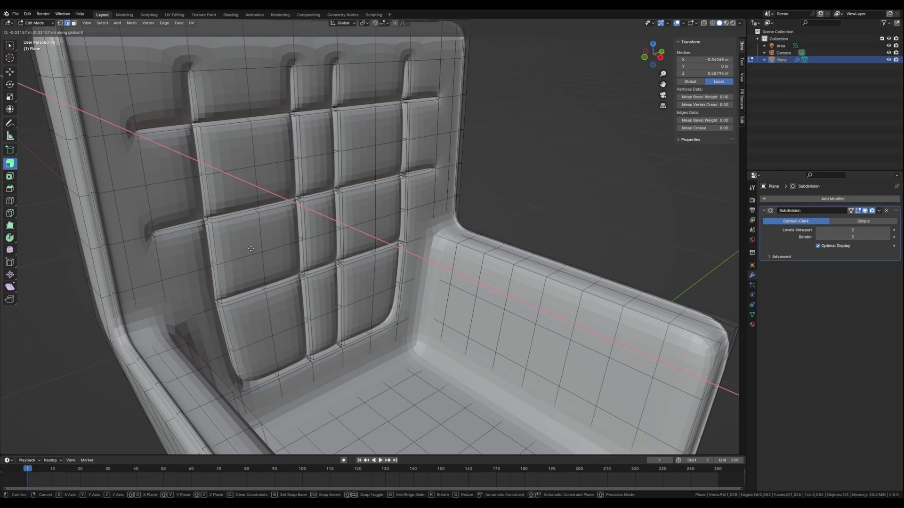
pyautogui.click(250, 249)
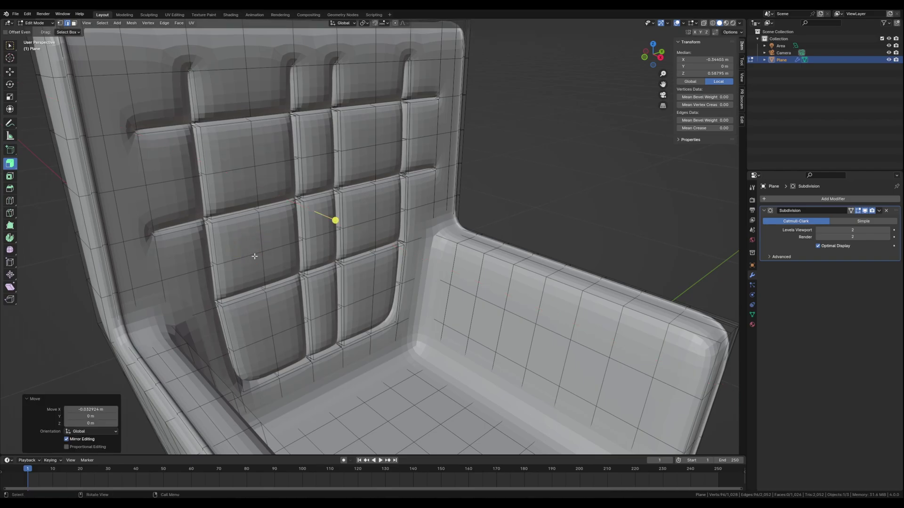
# - Switch to Object Mode and examine the grooved backrest from several distances and angles
pyautogui.moveTo(254, 256); pyautogui.dragTo(313, 258, button='middle')
pyautogui.press('Tab')
pyautogui.scroll(-3, 346, 297)
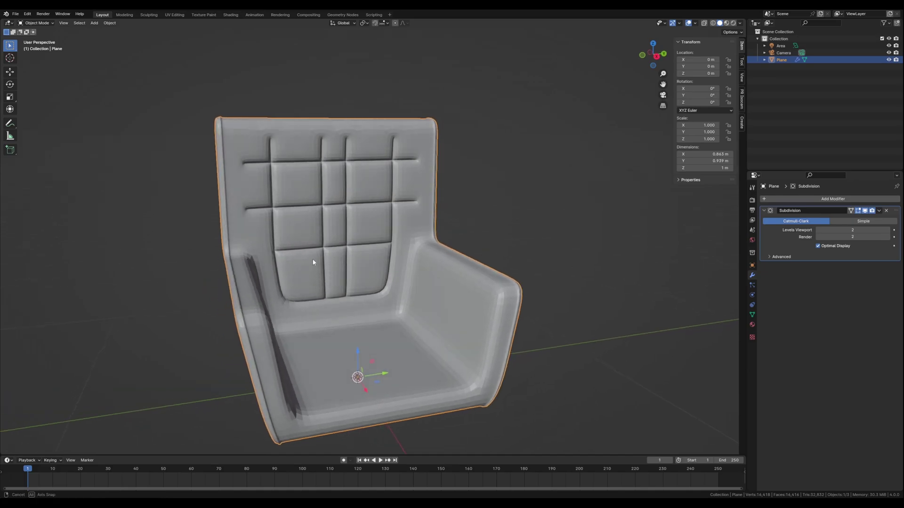
pyautogui.scroll(2, 318, 241)
pyautogui.scroll(1, 314, 252)
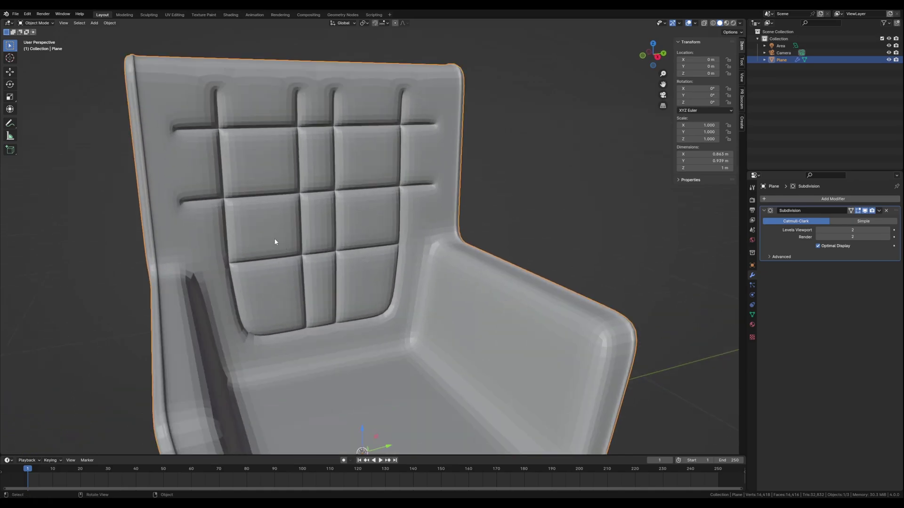
pyautogui.moveTo(277, 249); pyautogui.dragTo(268, 242, button='middle')
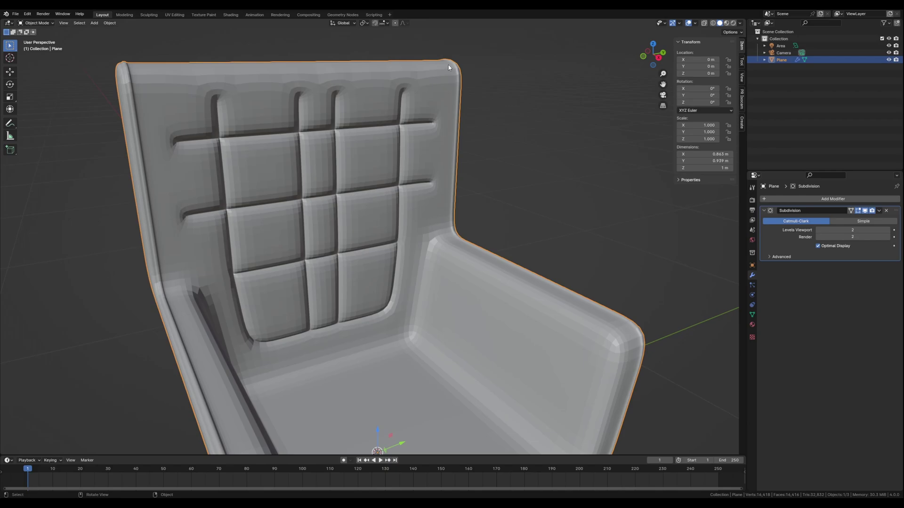
# - Turn on proportional editing for objects
pyautogui.click(395, 24)
pyautogui.click(396, 24)
pyautogui.moveTo(312, 192); pyautogui.dragTo(307, 190, button='middle')
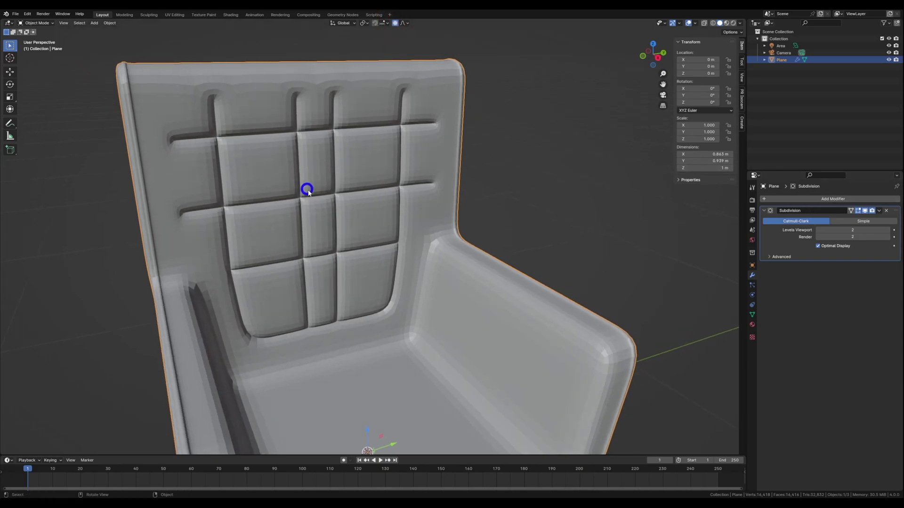
# - In Edit Mode, turn off the Subdivision viewport display and select the vertex at a crossing of two sunken backrest seams
pyautogui.press('Tab')
pyautogui.moveTo(264, 227); pyautogui.dragTo(256, 226, button='middle')
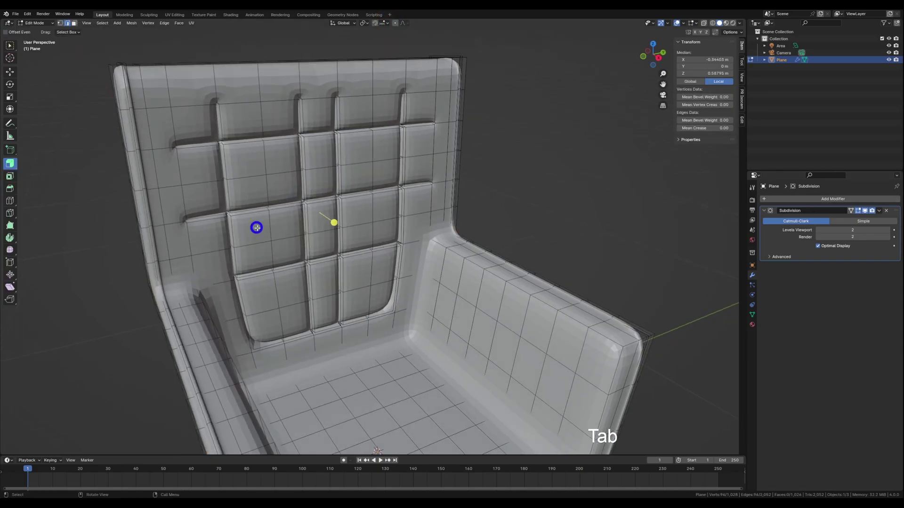
pyautogui.click(865, 210)
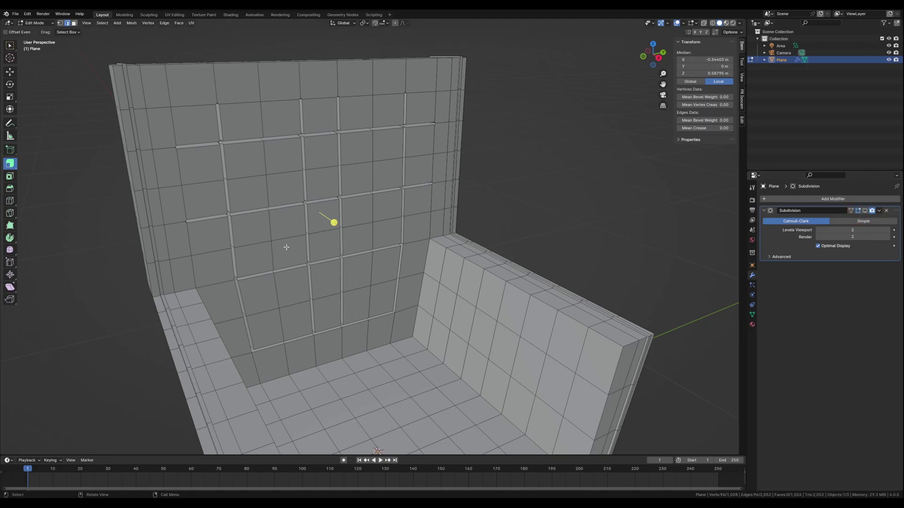
pyautogui.scroll(3, 282, 257)
pyautogui.moveTo(275, 257); pyautogui.dragTo(148, 226, button='middle')
pyautogui.press('1')
pyautogui.scroll(3, 254, 262)
pyautogui.scroll(1, 254, 262)
pyautogui.moveTo(234, 280); pyautogui.dragTo(246, 277, button='middle')
pyautogui.click(192, 281)
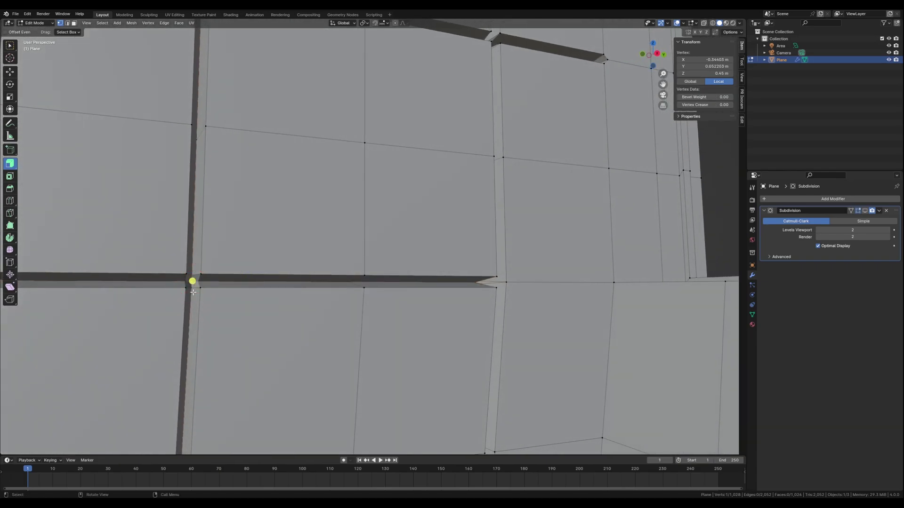
# - With the box selection tool, add the other sunken seam crossing vertices on the backrest to the selection
pyautogui.click(10, 47)
pyautogui.moveTo(317, 295)
pyautogui.mouseDown(button='middle')
pyautogui.moveTo(492, 291)
pyautogui.moveTo(345, 286)
pyautogui.moveTo(315, 298)
pyautogui.mouseUp(button='middle')
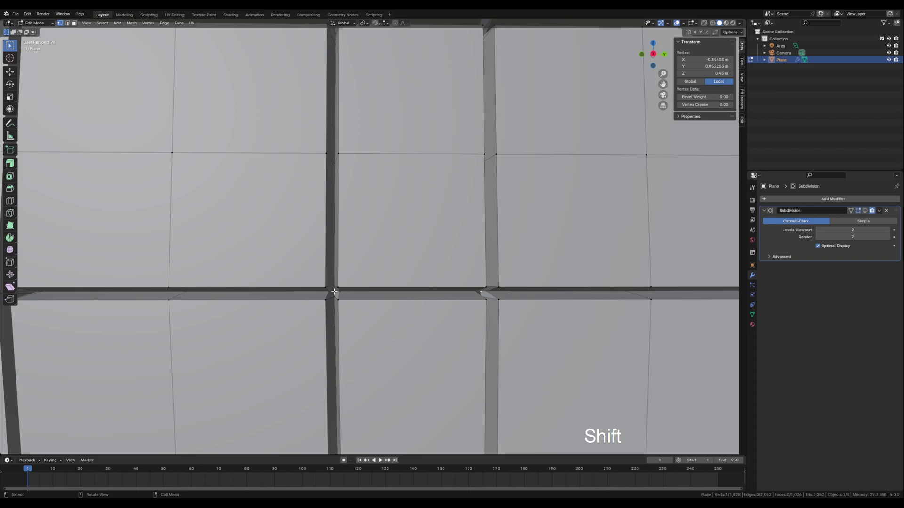
pyautogui.keyDown('shift'); pyautogui.click(482, 292); pyautogui.keyUp('shift')
pyautogui.moveTo(184, 286); pyautogui.dragTo(298, 288, button='middle')
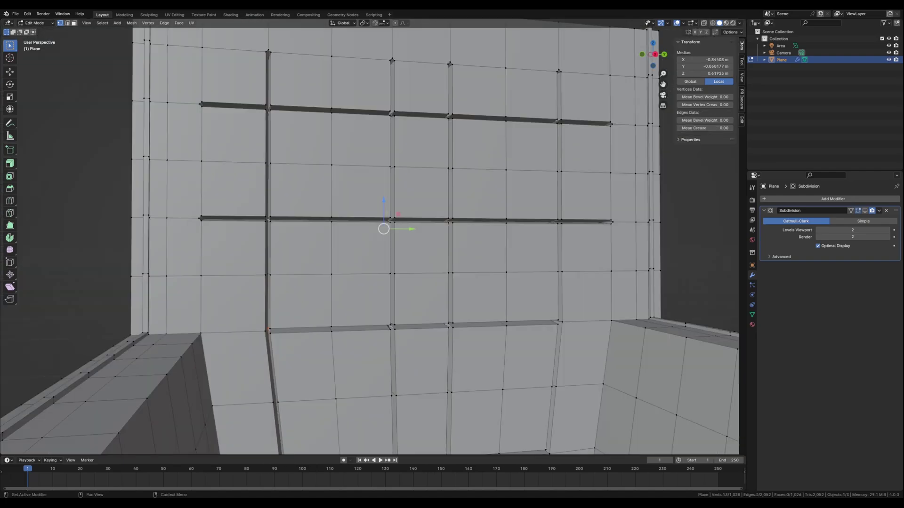
# - Examine the seam crossings up close and from several angles to check that every intersection vertex is selected
pyautogui.keyDown('shift'); pyautogui.moveTo(347, 185); pyautogui.dragTo(308, 217, button='middle'); pyautogui.keyUp('shift')
pyautogui.scroll(3, 261, 165)
pyautogui.scroll(2, 352, 186)
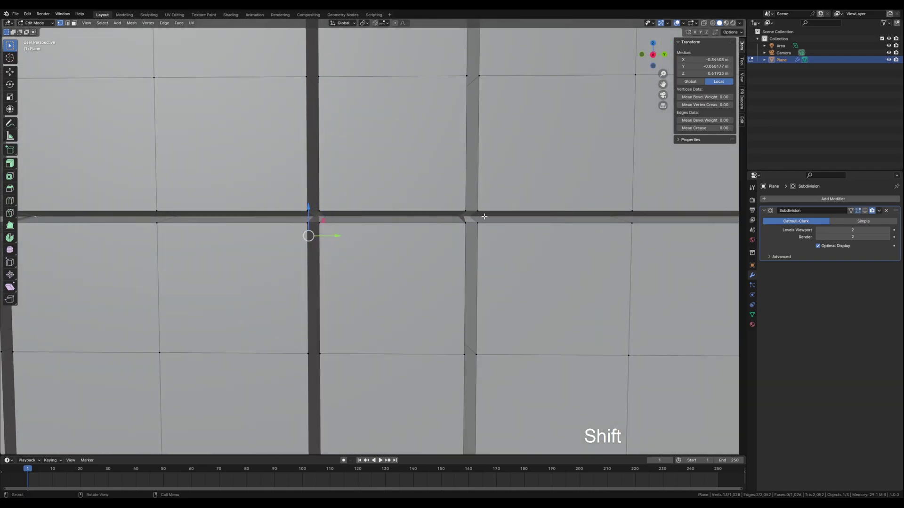
pyautogui.scroll(-5, 483, 216)
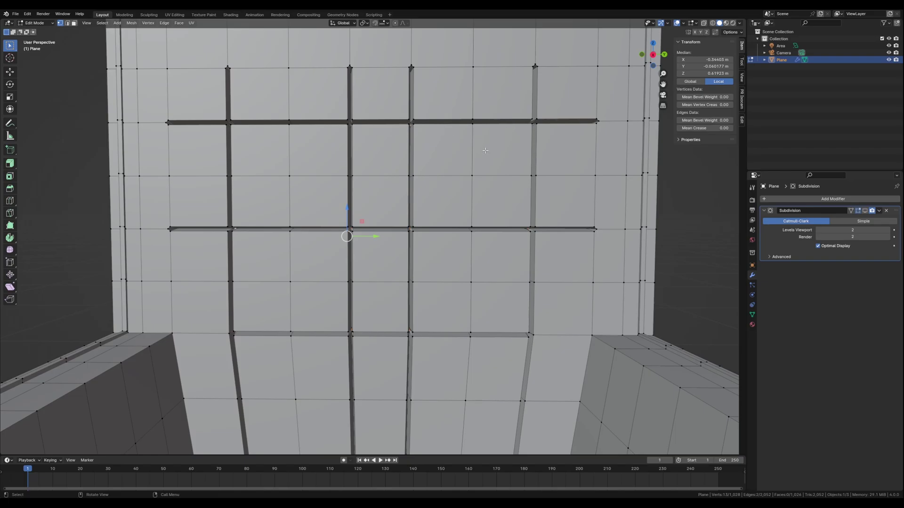
pyautogui.moveTo(485, 151); pyautogui.dragTo(448, 166, button='middle')
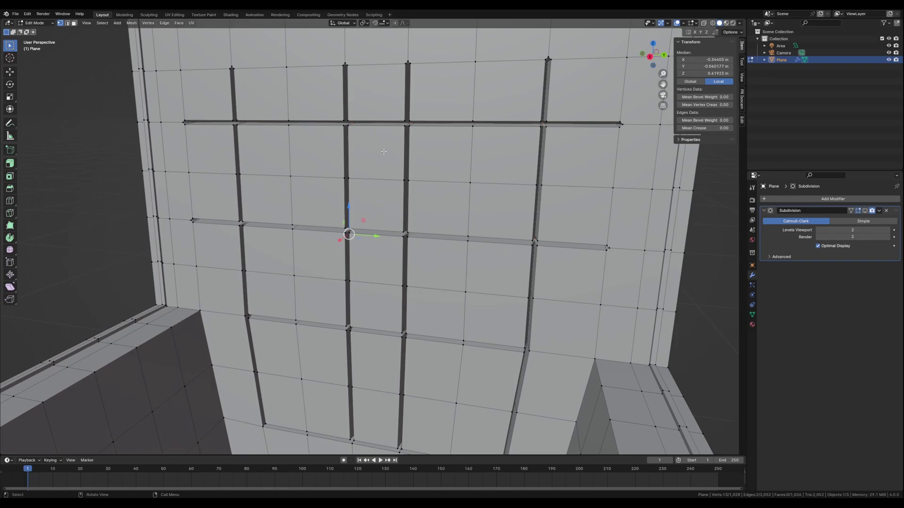
pyautogui.moveTo(383, 151); pyautogui.dragTo(223, 183, button='middle')
pyautogui.moveTo(228, 113); pyautogui.dragTo(228, 147, button='middle')
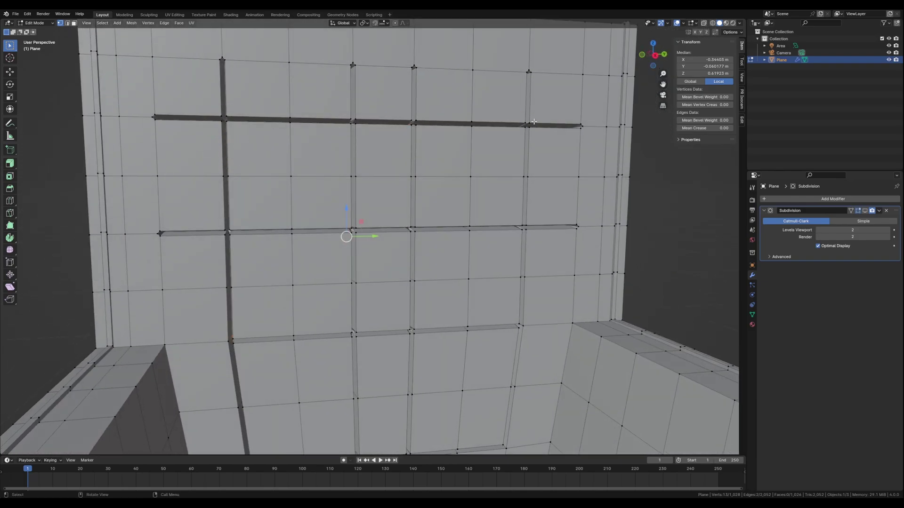
pyautogui.moveTo(524, 235); pyautogui.dragTo(518, 227, button='middle')
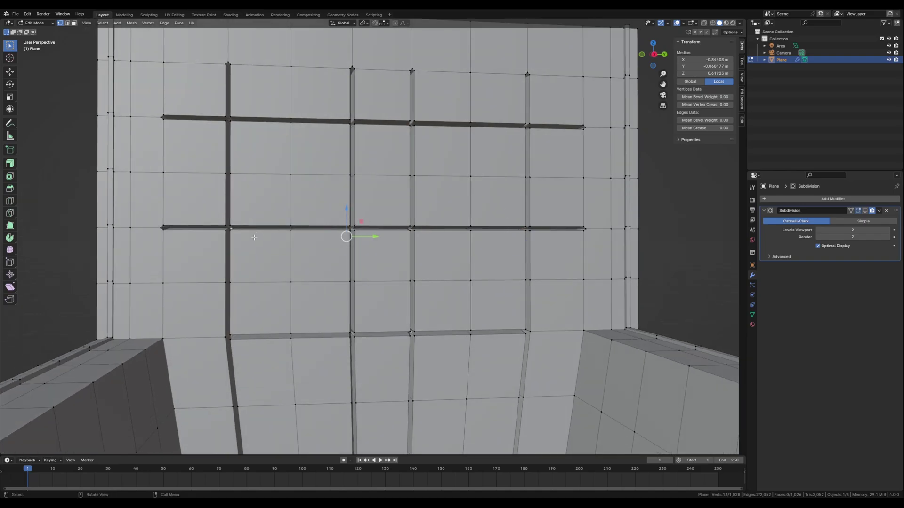
pyautogui.moveTo(252, 244)
pyautogui.keyDown('shift'); pyautogui.mouseDown(button='middle')
pyautogui.moveTo(319, 236)
pyautogui.moveTo(253, 253)
pyautogui.mouseUp(button='middle'); pyautogui.keyUp('shift')
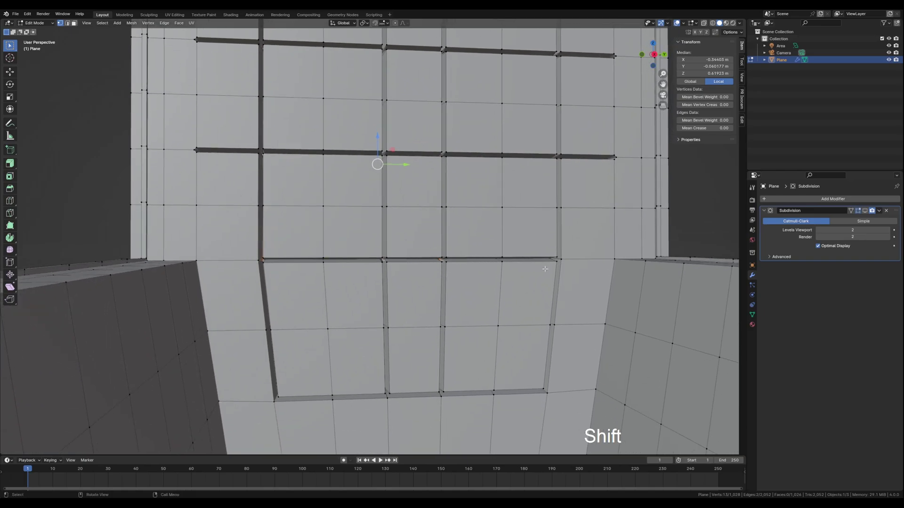
pyautogui.moveTo(545, 268); pyautogui.dragTo(484, 273, button='middle')
pyautogui.scroll(5, 525, 269)
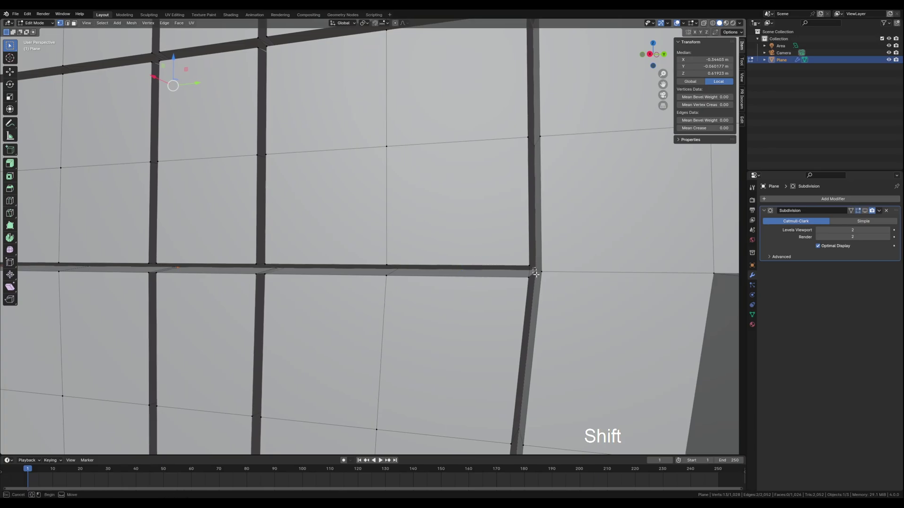
pyautogui.keyDown('shift'); pyautogui.click(536, 274); pyautogui.keyUp('shift')
pyautogui.hotkey('ctrl', 'z')
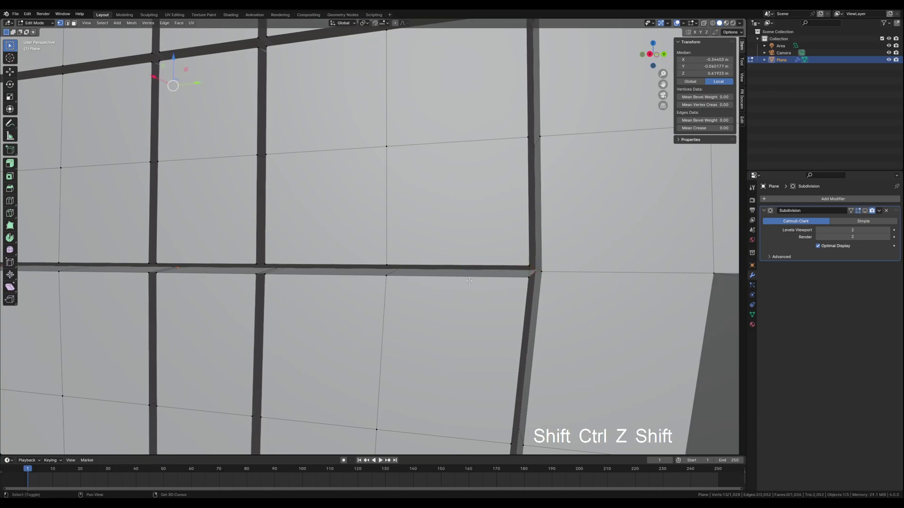
pyautogui.moveTo(535, 275); pyautogui.dragTo(330, 281, button='middle')
pyautogui.scroll(-5, 337, 233)
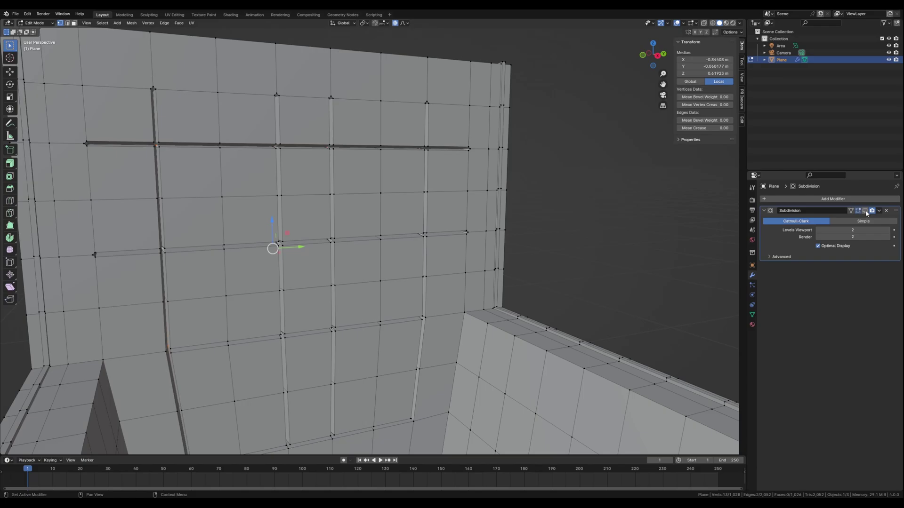
# - Turn the Subdivision viewport display back on and move the seam crossings about -0.054 m along global X with proportional size about 0.063 m
pyautogui.click(865, 211)
pyautogui.moveTo(304, 214); pyautogui.dragTo(319, 217, button='middle')
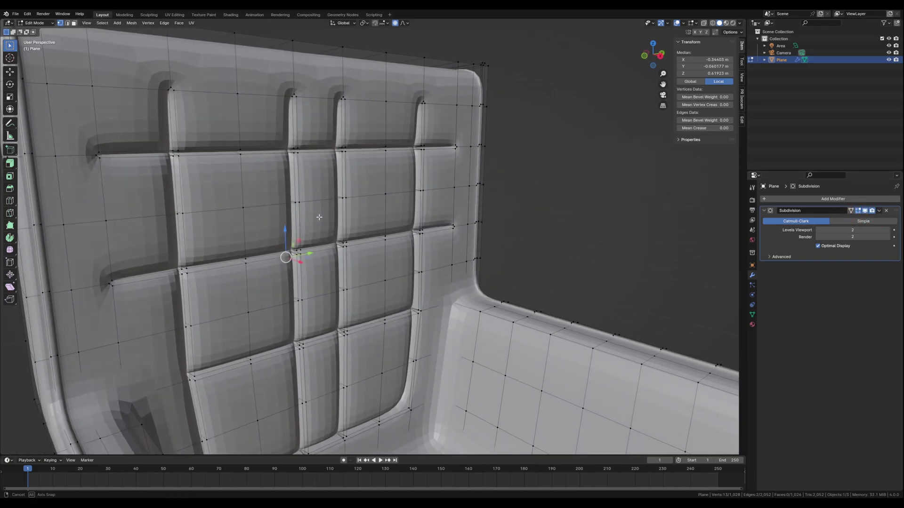
pyautogui.press('g')
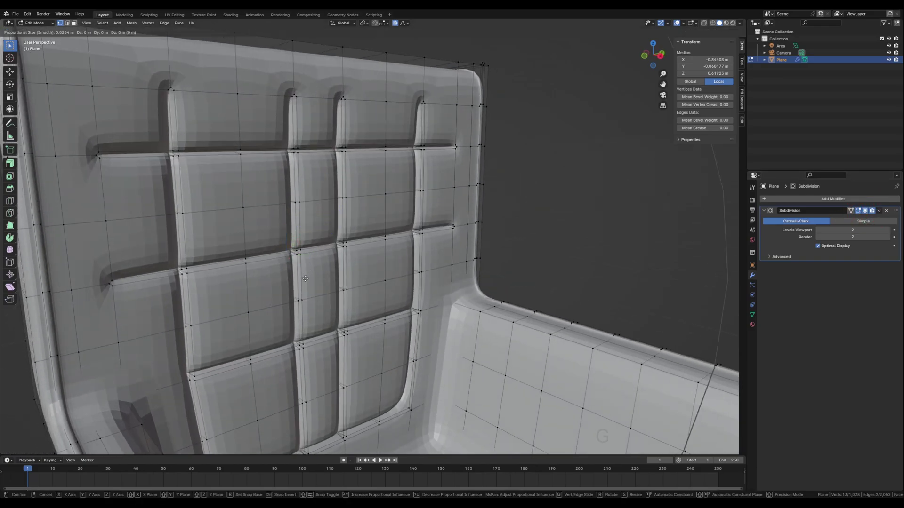
pyautogui.press('y')
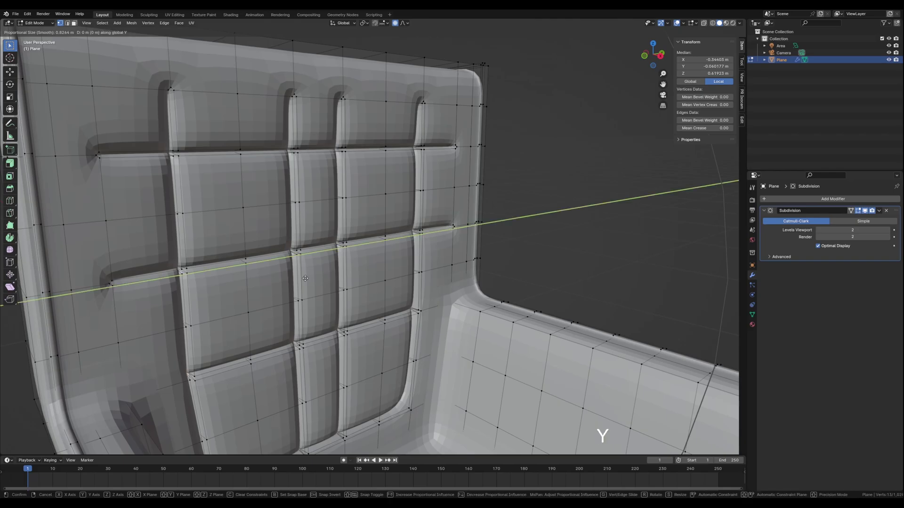
pyautogui.press('x')
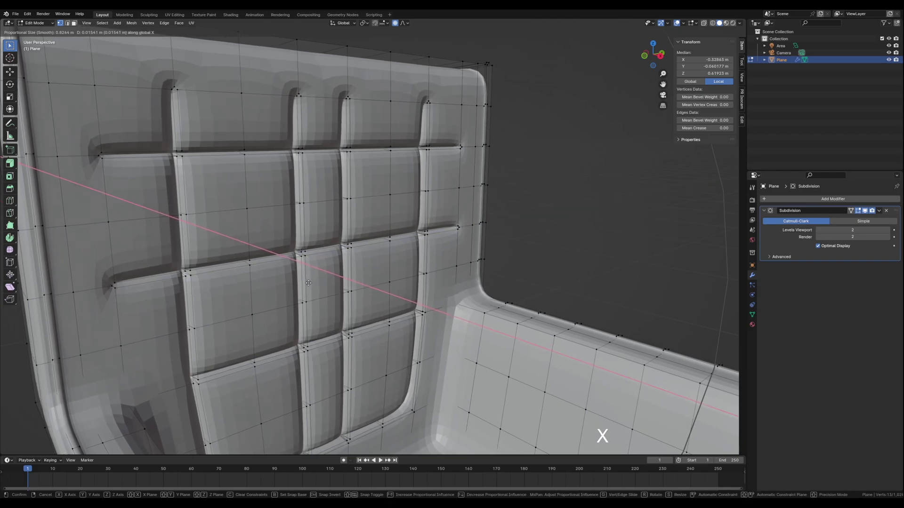
pyautogui.scroll(12, 308, 281)
pyautogui.scroll(6, 308, 282)
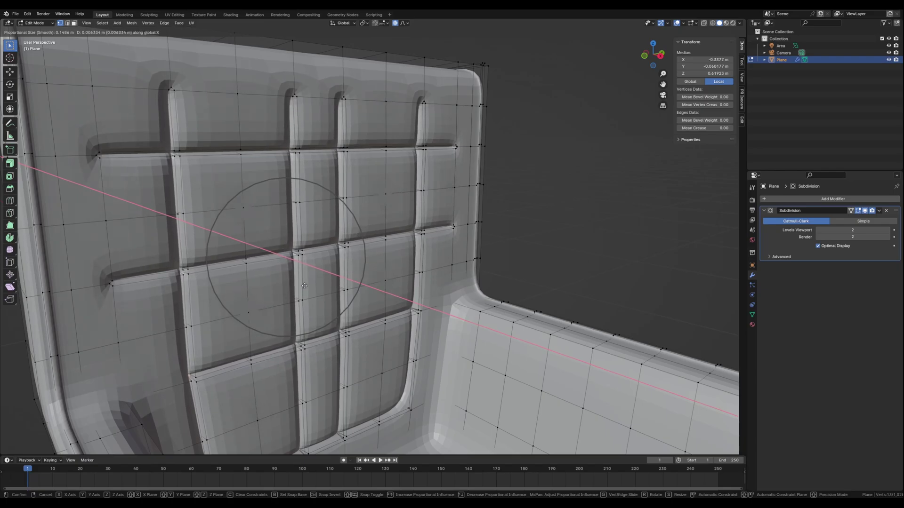
pyautogui.scroll(4, 305, 286)
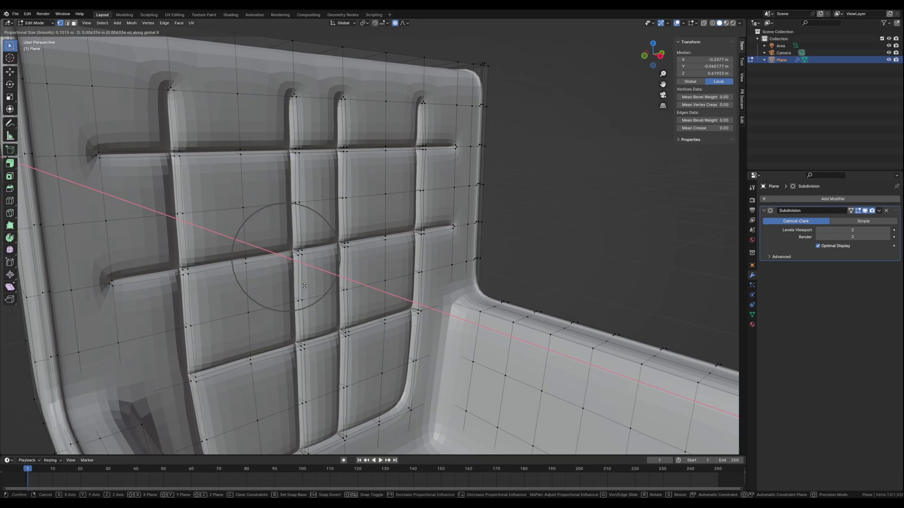
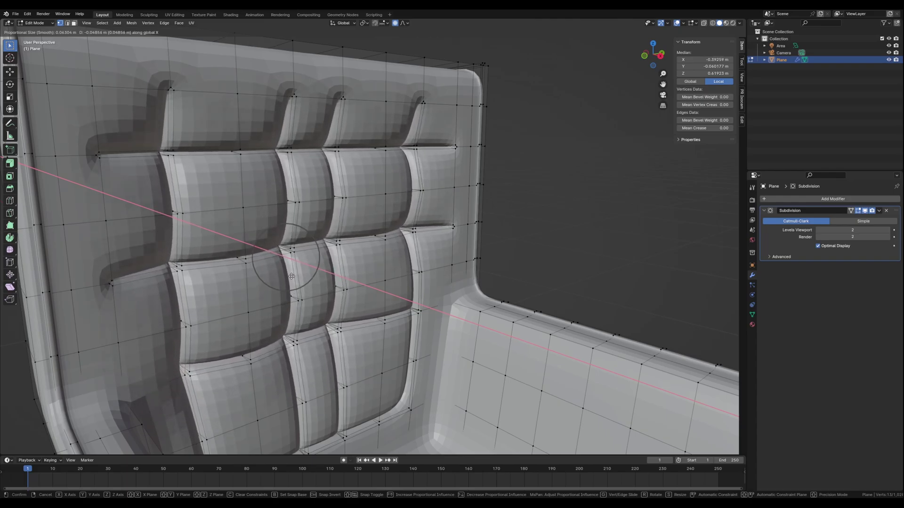
pyautogui.scroll(1, 290, 278)
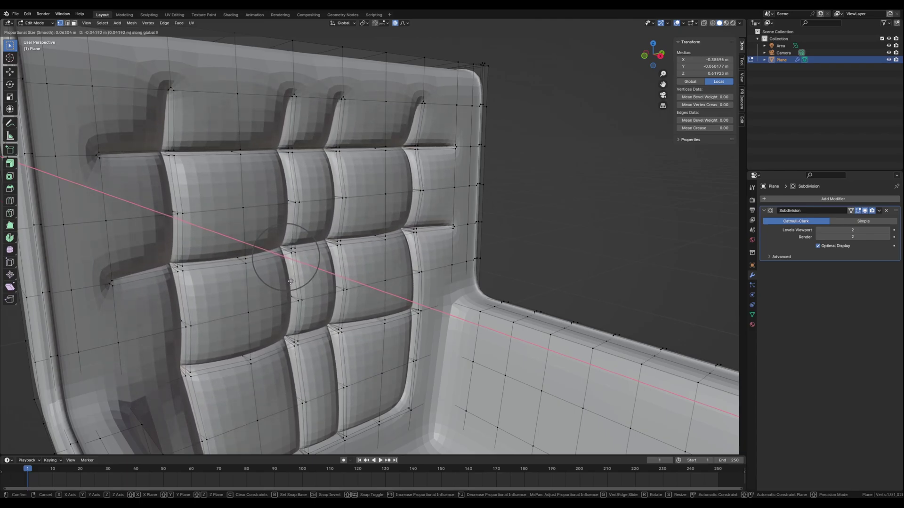
pyautogui.click(289, 280)
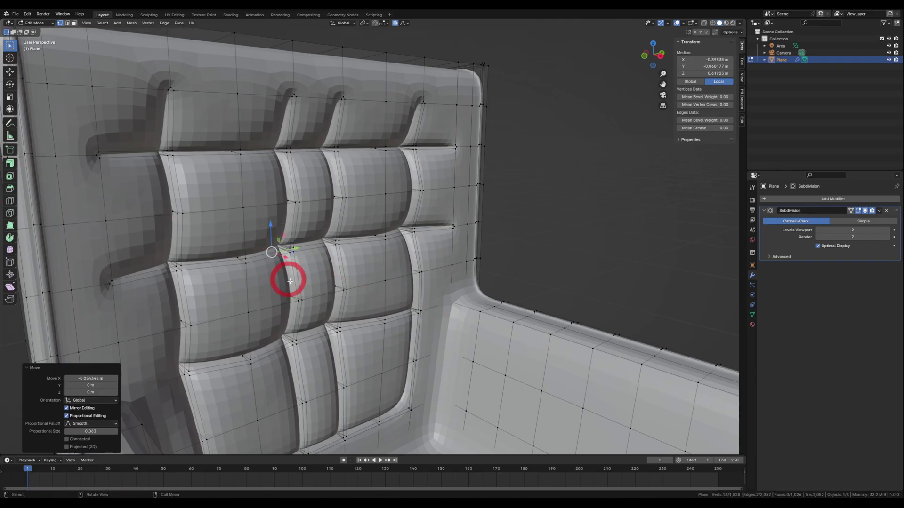
# - Switch to Object Mode with rendered viewport shading and apply Shade Smooth to the chair
pyautogui.press('Tab')
pyautogui.scroll(-8, 301, 281)
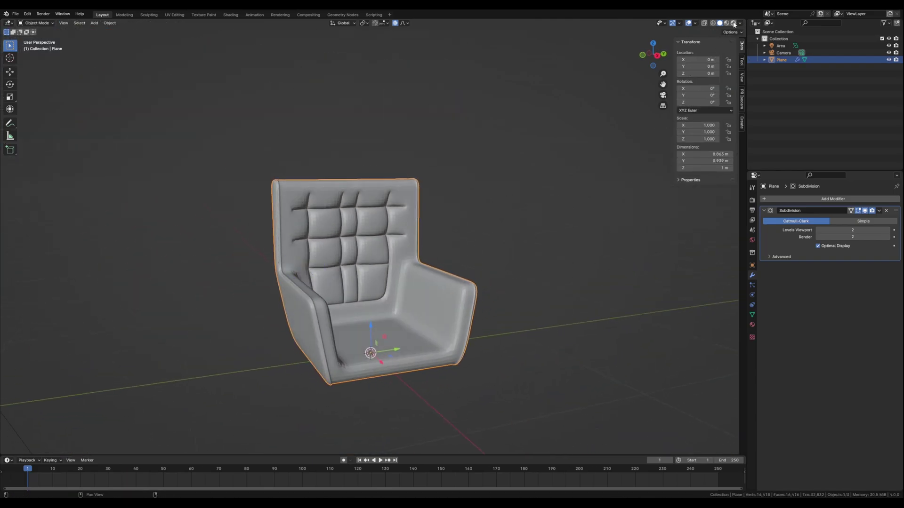
pyautogui.click(732, 24)
pyautogui.scroll(3, 372, 277)
pyautogui.moveTo(359, 296)
pyautogui.mouseDown(button='middle')
pyautogui.moveTo(332, 285)
pyautogui.moveTo(365, 280)
pyautogui.mouseUp(button='middle')
pyautogui.rightClick(326, 262)
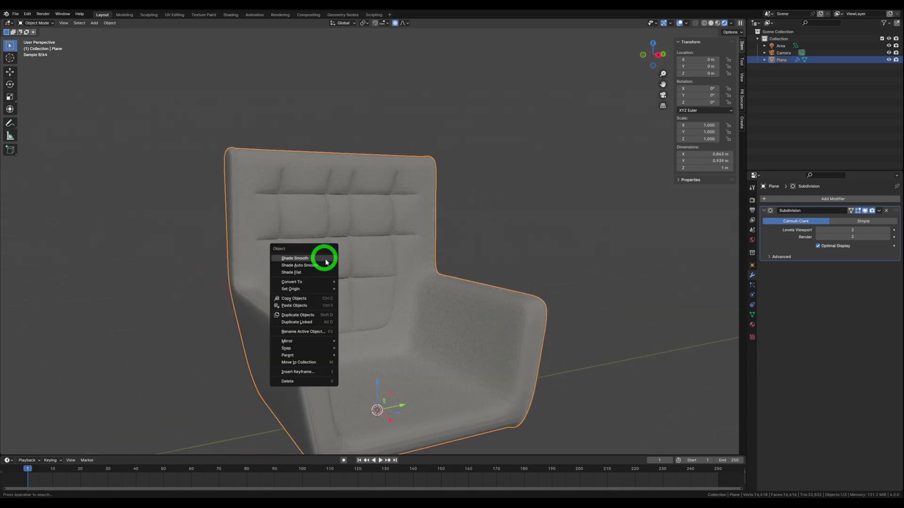
pyautogui.click(307, 263)
pyautogui.moveTo(307, 263); pyautogui.dragTo(376, 293, button='middle')
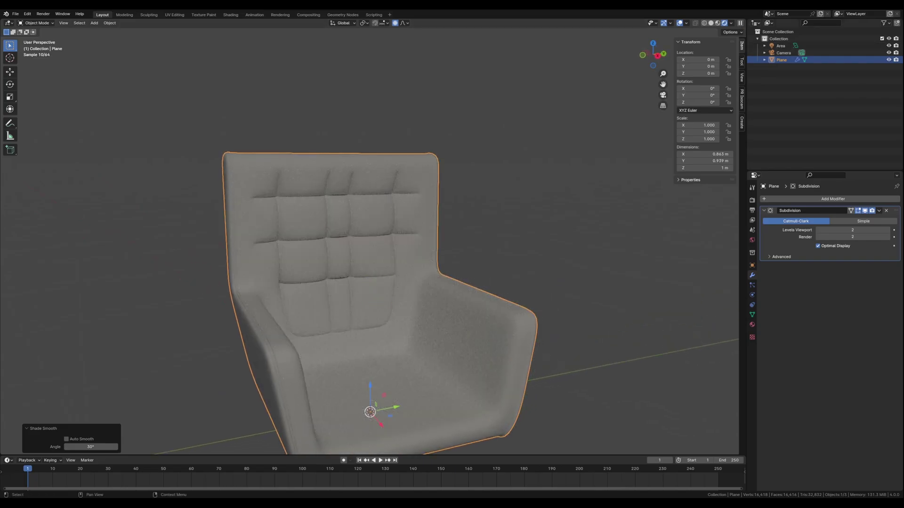
# - In Edit Mode, select the center vertices of the six large cushion pads between the backrest seams
pyautogui.keyDown('shift'); pyautogui.moveTo(310, 275); pyautogui.dragTo(315, 243, button='middle'); pyautogui.keyUp('shift')
pyautogui.scroll(2, 326, 244)
pyautogui.press('Tab')
pyautogui.press('3')
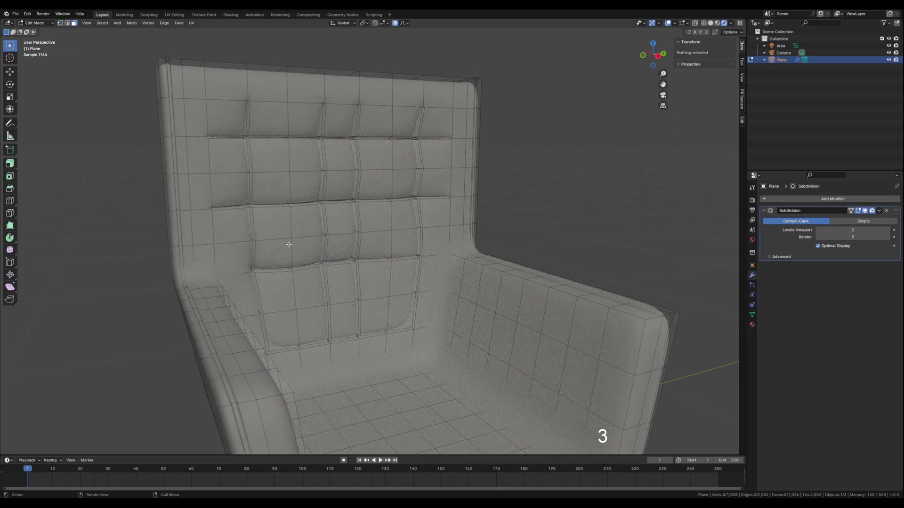
pyautogui.scroll(2, 289, 245)
pyautogui.keyDown('shift'); pyautogui.moveTo(283, 231); pyautogui.dragTo(289, 247, button='middle'); pyautogui.keyUp('shift')
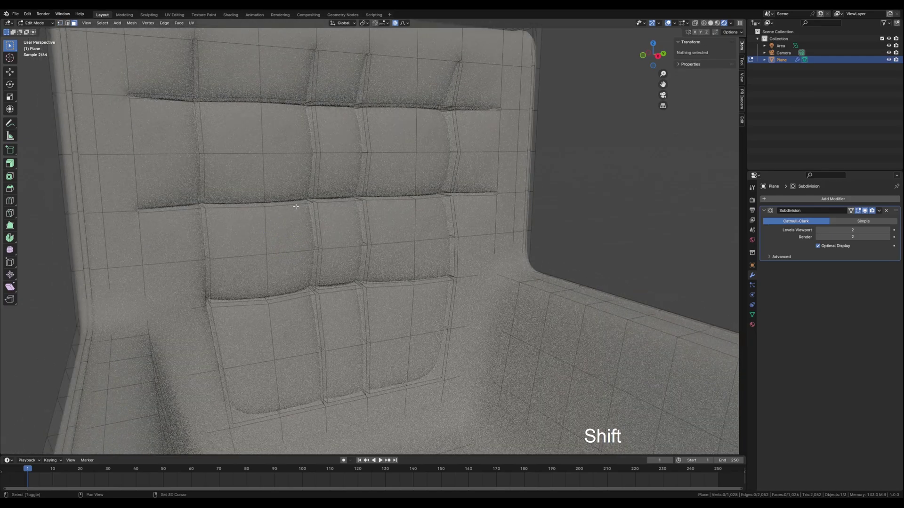
pyautogui.moveTo(296, 207); pyautogui.dragTo(293, 174, button='middle')
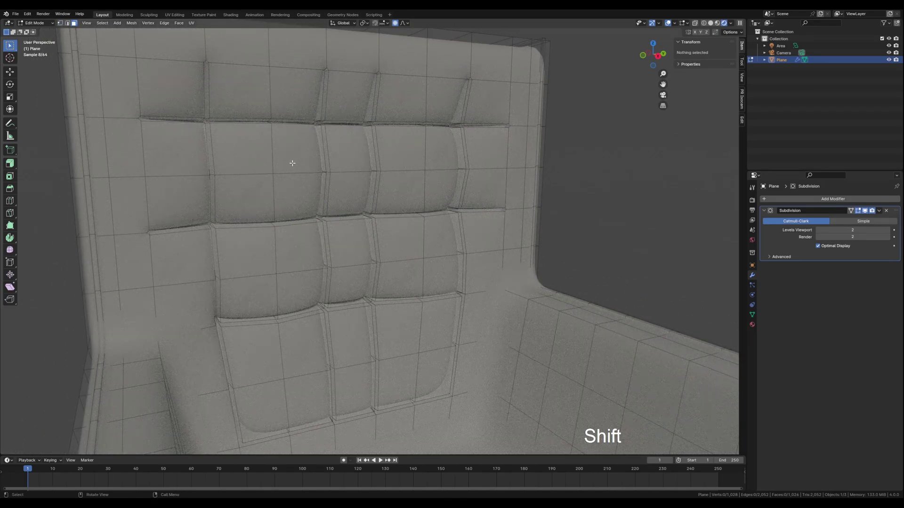
pyautogui.click(265, 158)
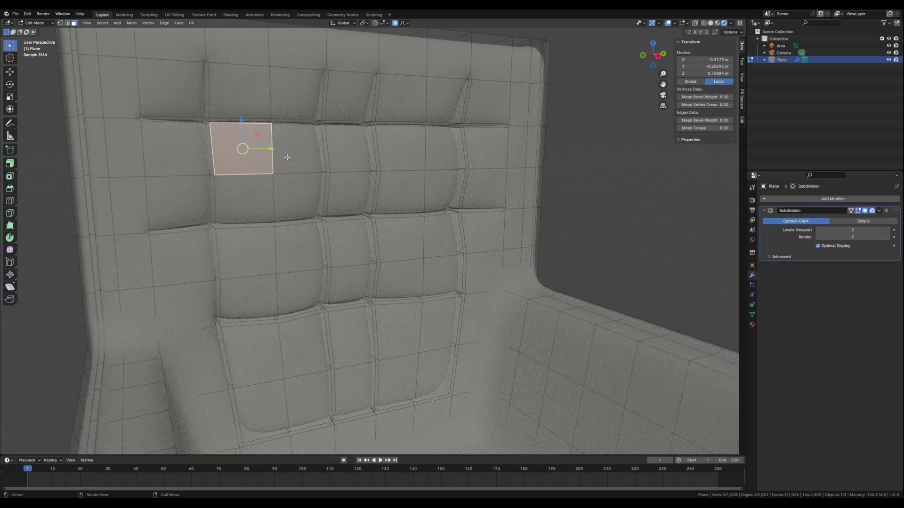
pyautogui.click(288, 158)
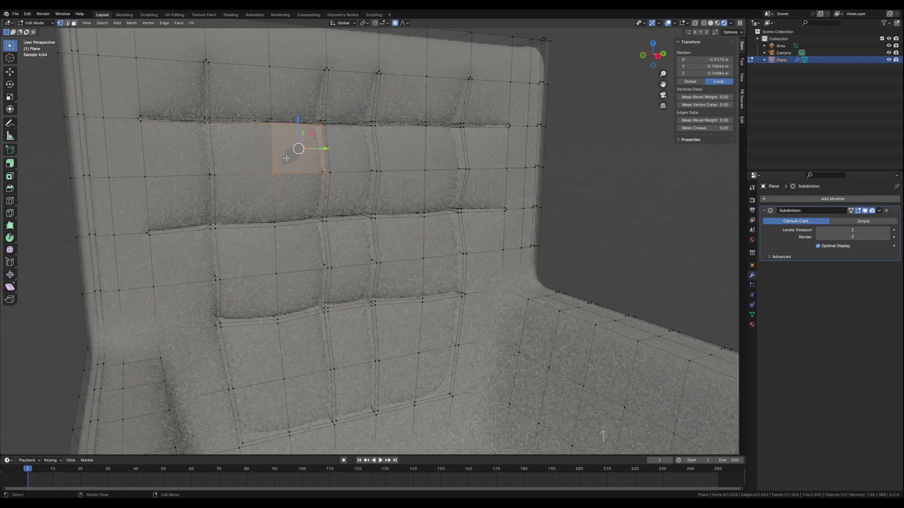
pyautogui.press('1')
pyautogui.click(273, 174)
pyautogui.keyDown('shift'); pyautogui.click(424, 170); pyautogui.keyUp('shift')
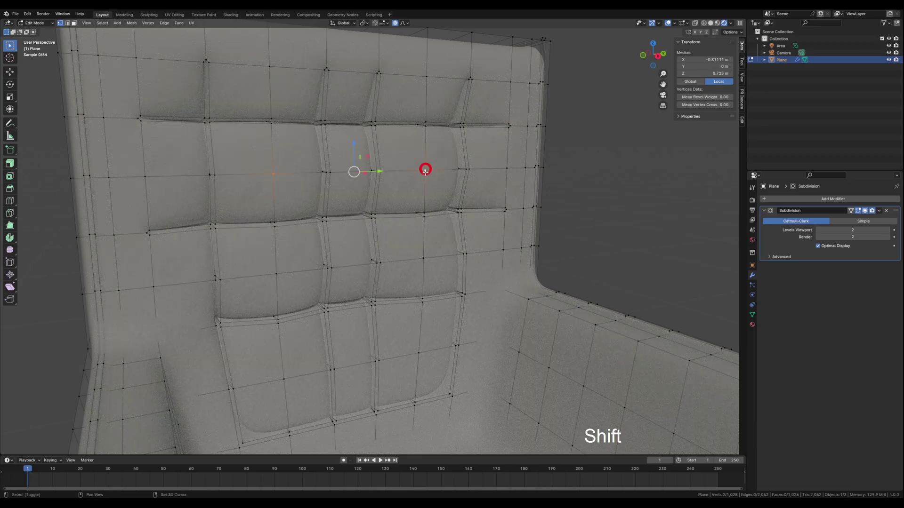
pyautogui.keyDown('shift'); pyautogui.click(275, 274); pyautogui.keyUp('shift')
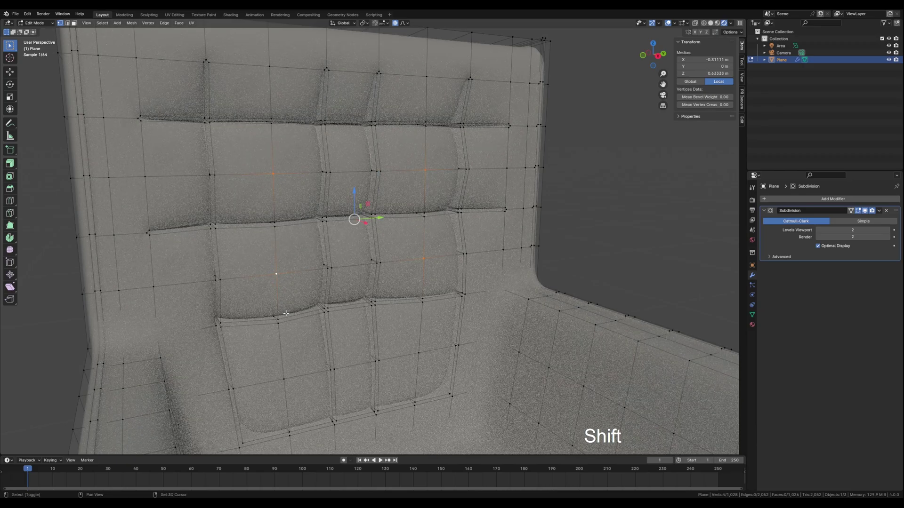
pyautogui.keyDown('shift'); pyautogui.click(419, 356); pyautogui.keyUp('shift')
# - Move the six pad center vertices about 0.025 m along global X with smooth proportional size 0.149 to puff the cushions
pyautogui.moveTo(419, 356); pyautogui.dragTo(326, 296, button='middle')
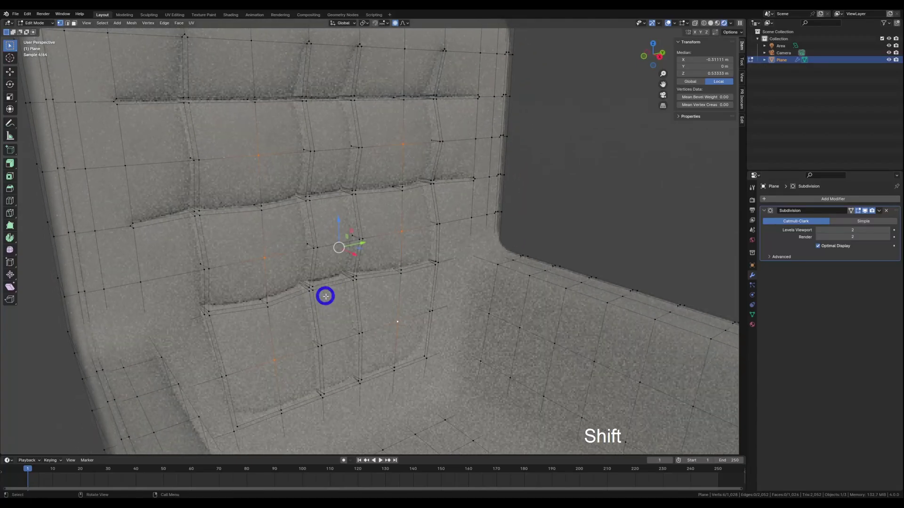
pyautogui.press('g')
pyautogui.press('x')
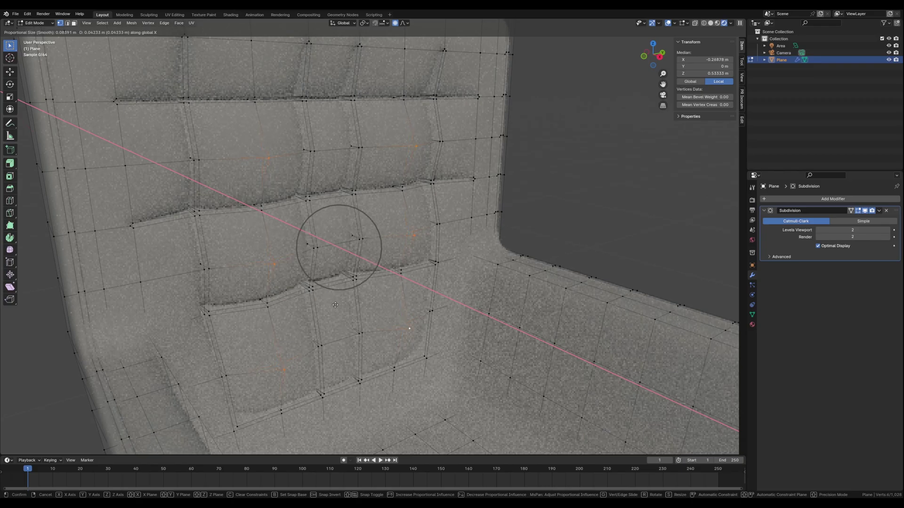
pyautogui.scroll(-9, 331, 298)
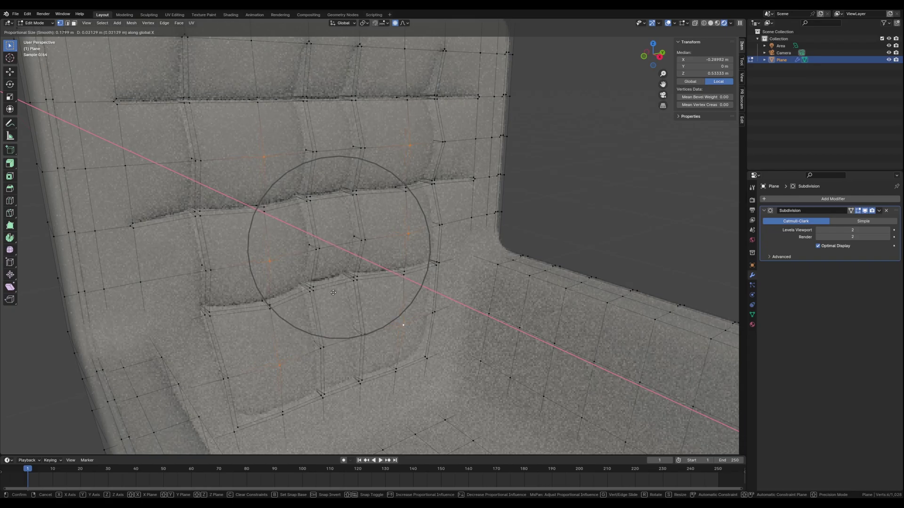
pyautogui.scroll(3, 333, 292)
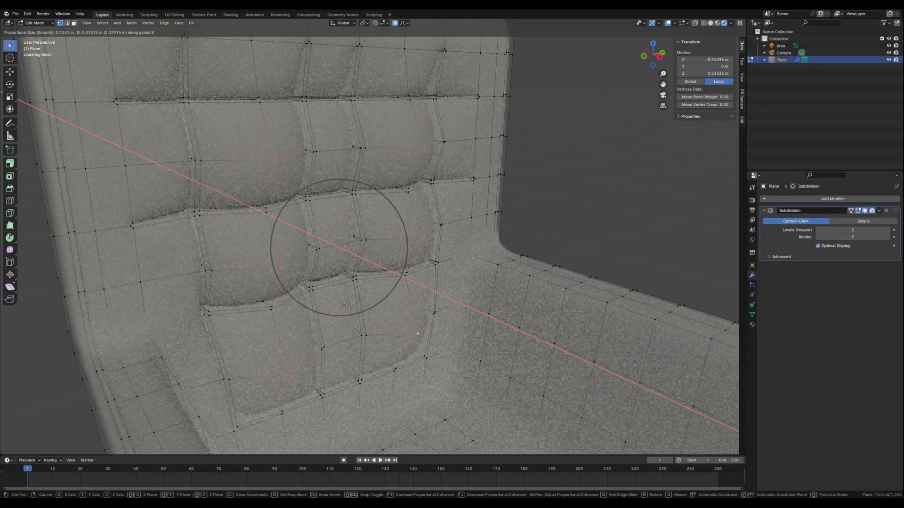
pyautogui.scroll(-1, 343, 302)
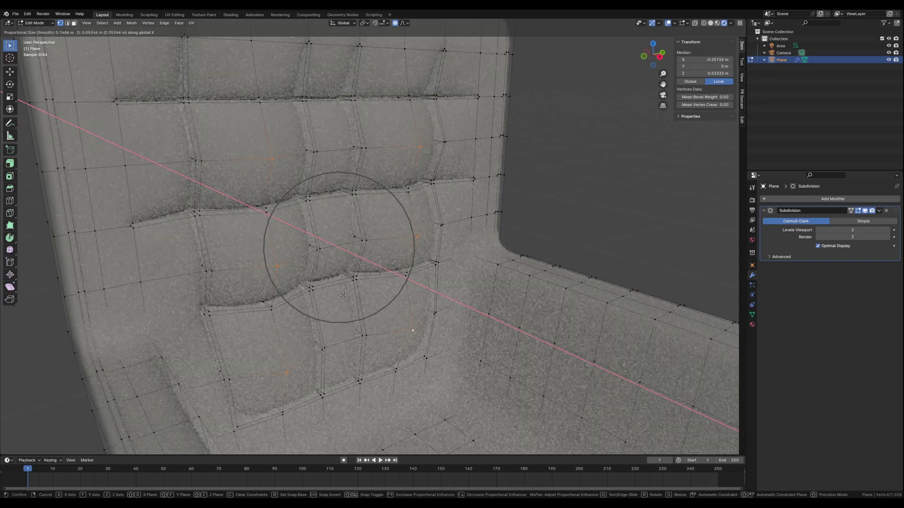
pyautogui.click(336, 288)
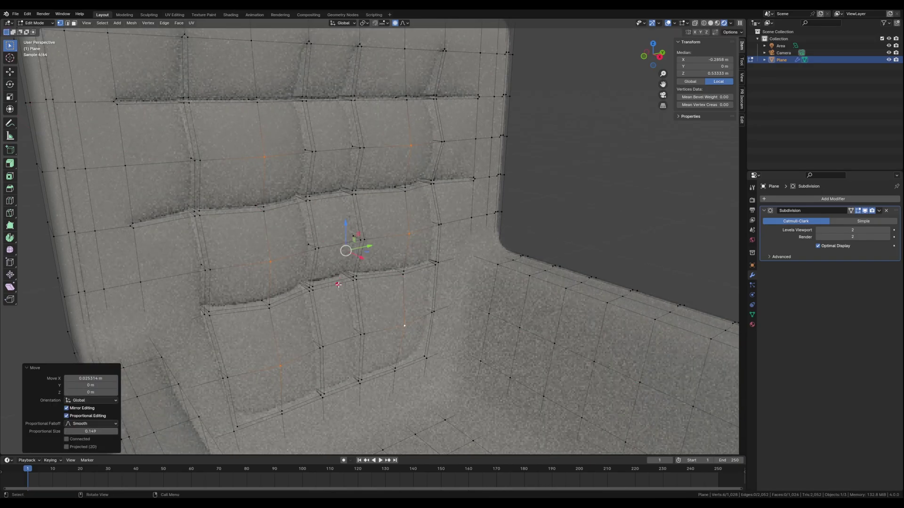
# - Examine the puffed backrest pads in Object Mode from several angles and distances
pyautogui.press('Tab')
pyautogui.scroll(-8, 333, 290)
pyautogui.moveTo(354, 274)
pyautogui.mouseDown(button='middle')
pyautogui.moveTo(271, 261)
pyautogui.moveTo(263, 273)
pyautogui.moveTo(345, 277)
pyautogui.mouseUp(button='middle')
pyautogui.scroll(3, 263, 273)
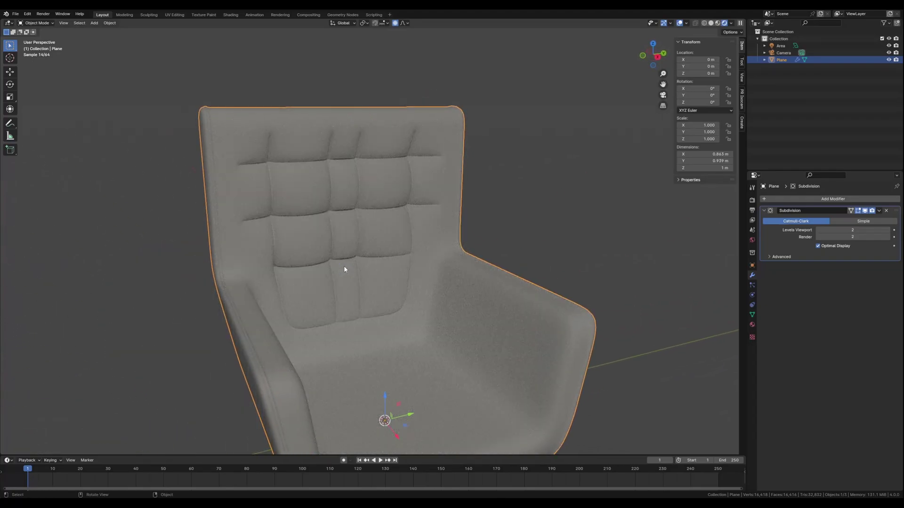
pyautogui.moveTo(358, 293); pyautogui.dragTo(332, 280, button='middle')
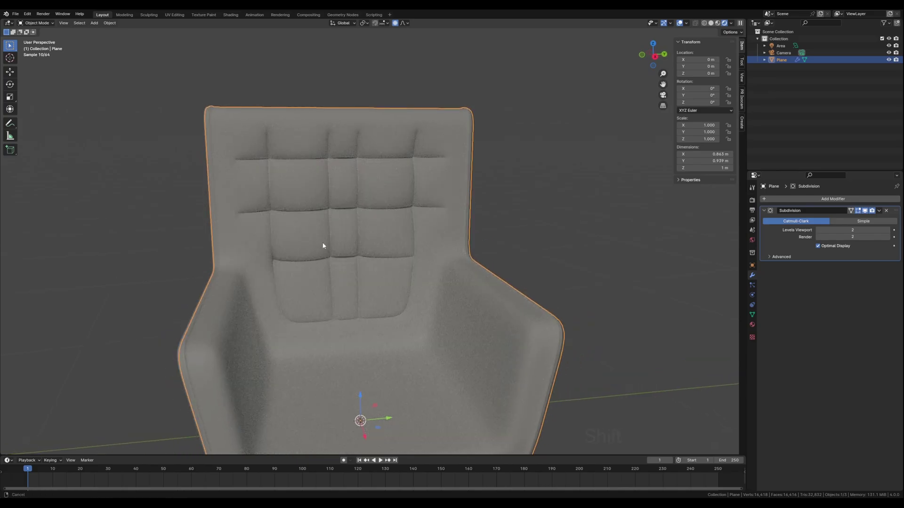
pyautogui.keyDown('shift'); pyautogui.moveTo(323, 246); pyautogui.dragTo(334, 244, button='middle'); pyautogui.keyUp('shift')
pyautogui.scroll(1, 325, 210)
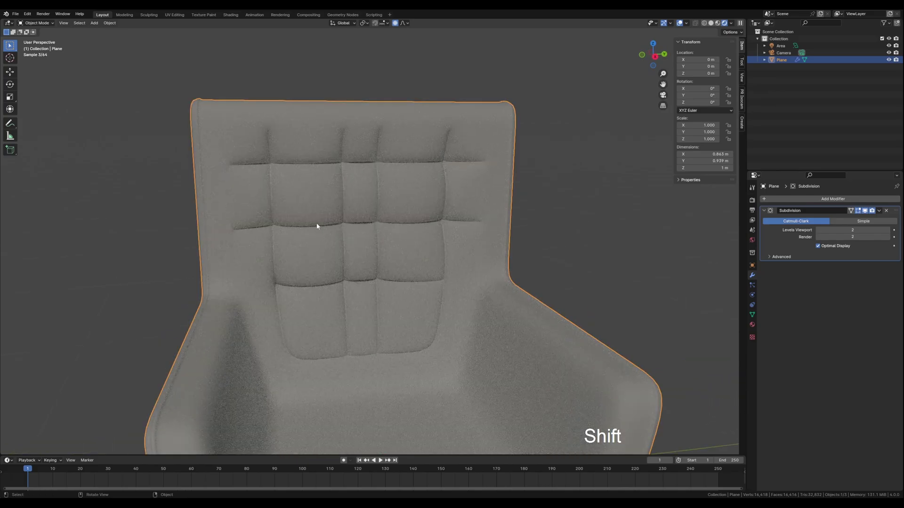
# - Select the horizontal edge loop at mid-backrest height in Edit Mode and scale it to about 0.931 along global Y with proportional size 0.29
pyautogui.press('Tab')
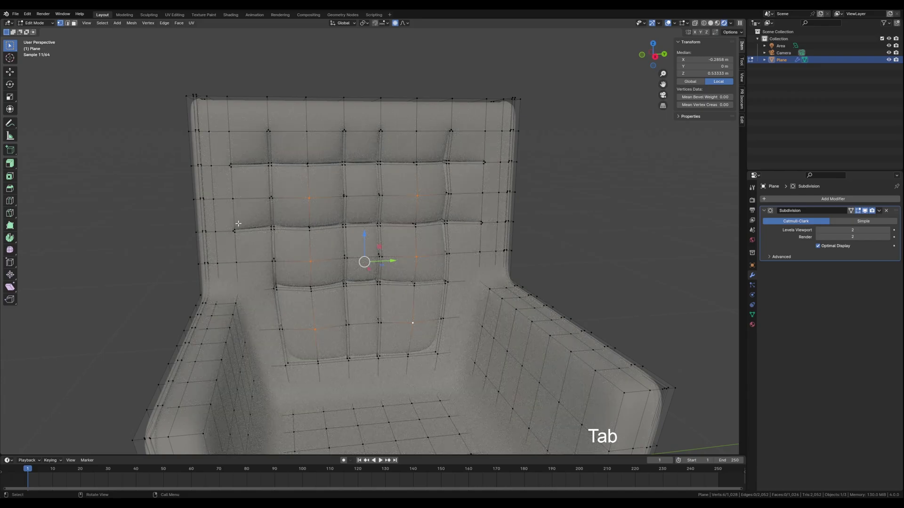
pyautogui.press('2')
pyautogui.moveTo(238, 223); pyautogui.dragTo(245, 258, button='middle')
pyautogui.keyDown('alt'); pyautogui.click(218, 254); pyautogui.keyUp('alt')
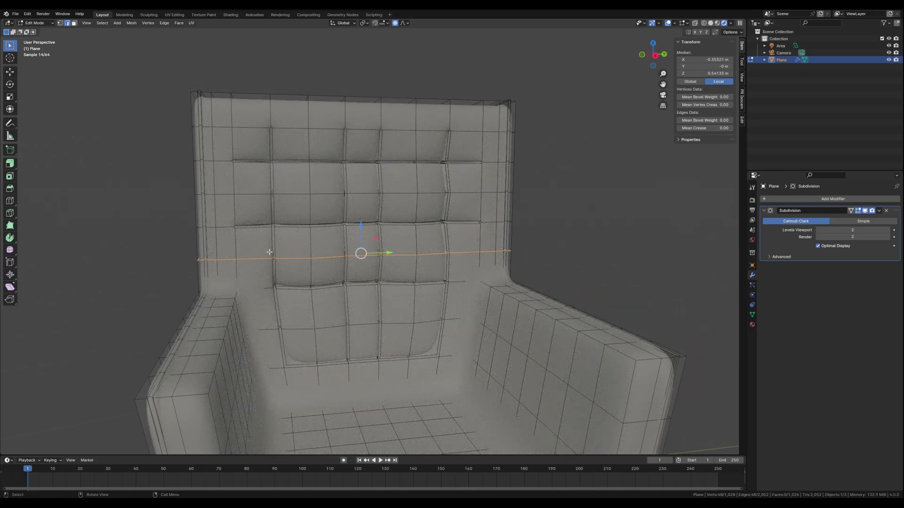
pyautogui.scroll(1, 269, 252)
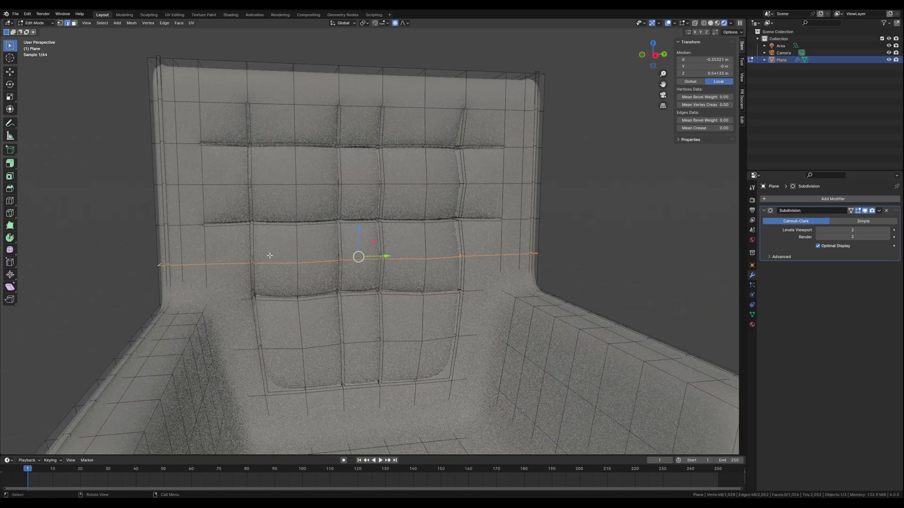
pyautogui.moveTo(172, 255); pyautogui.dragTo(277, 273, button='middle')
pyautogui.keyDown('alt'); pyautogui.click(169, 249); pyautogui.keyUp('alt')
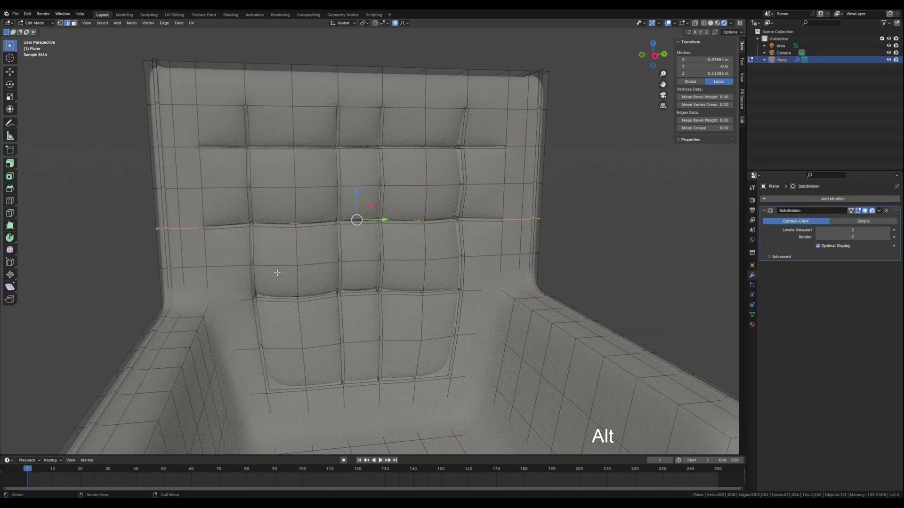
pyautogui.press('s')
pyautogui.press('y')
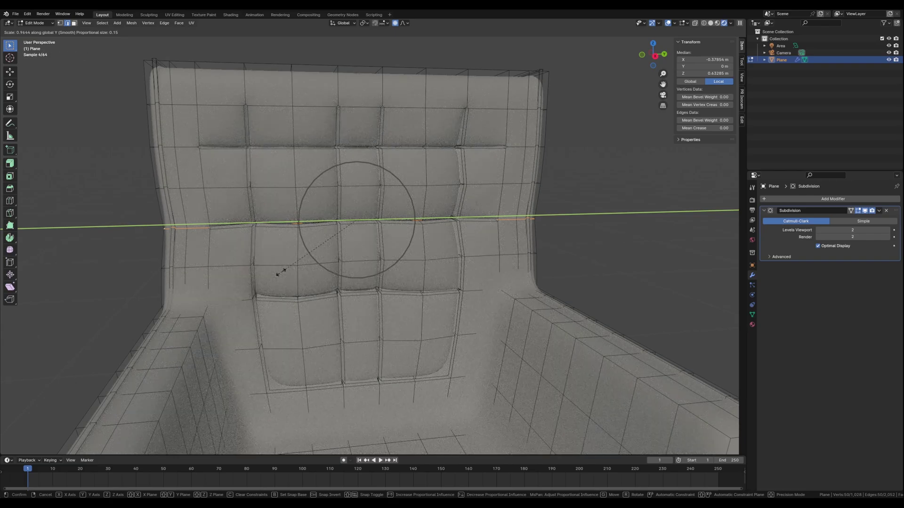
pyautogui.scroll(-2, 281, 272)
pyautogui.scroll(-5, 281, 272)
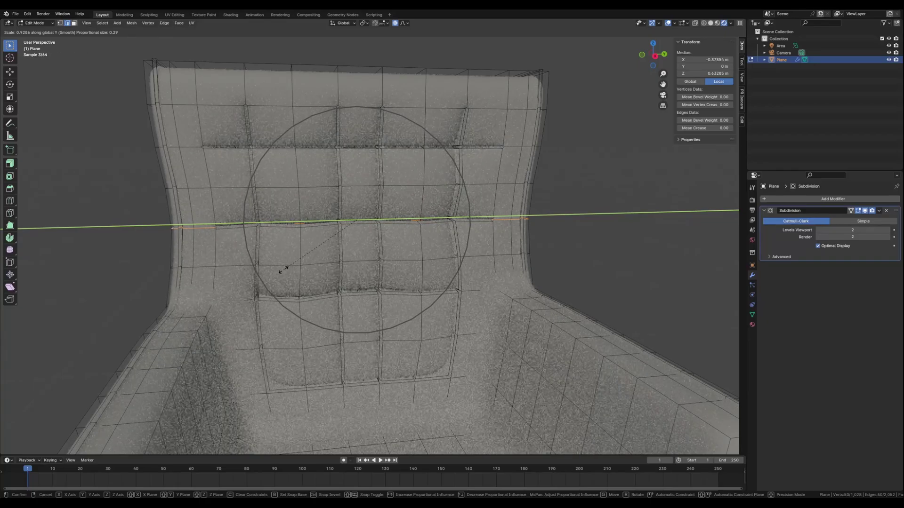
pyautogui.click(284, 270)
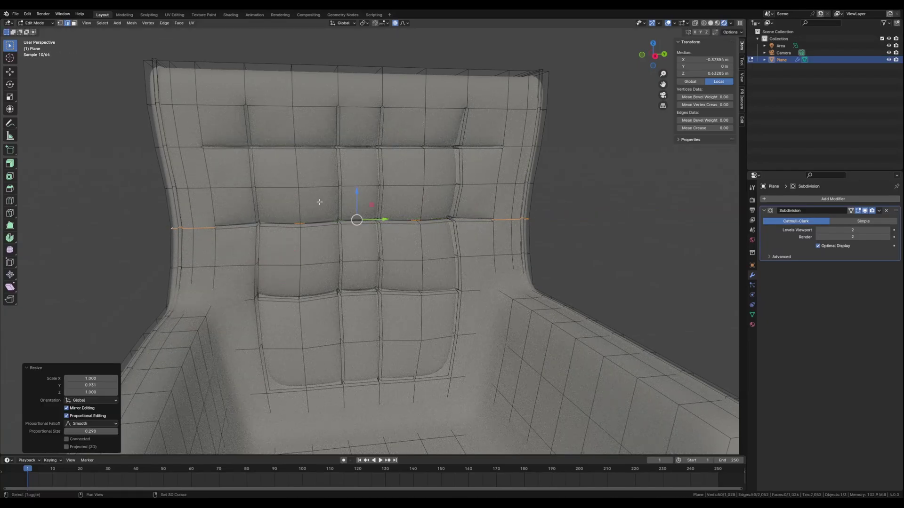
# - Select the center face on the backrest's upper edge and raise it about 0.051 m along global Z with proportional size 0.29
pyautogui.moveTo(320, 202); pyautogui.dragTo(309, 241, button='middle')
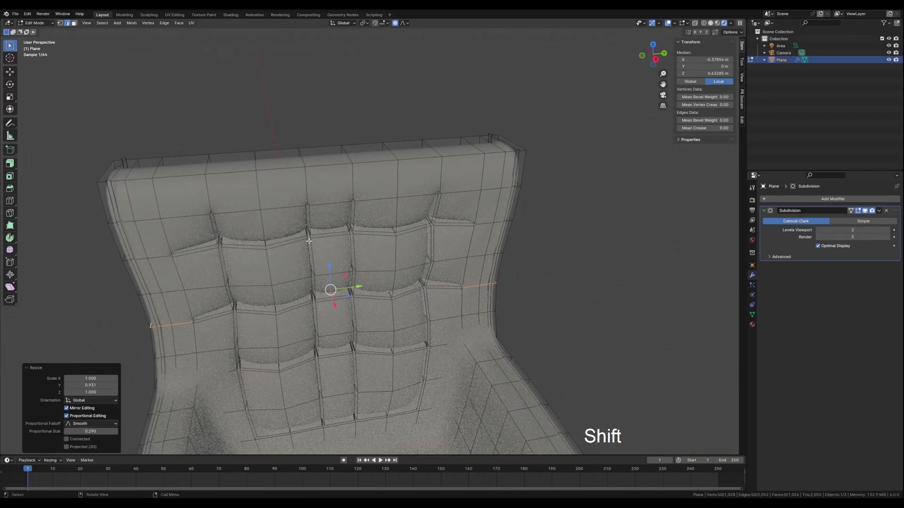
pyautogui.press('3')
pyautogui.click(317, 158)
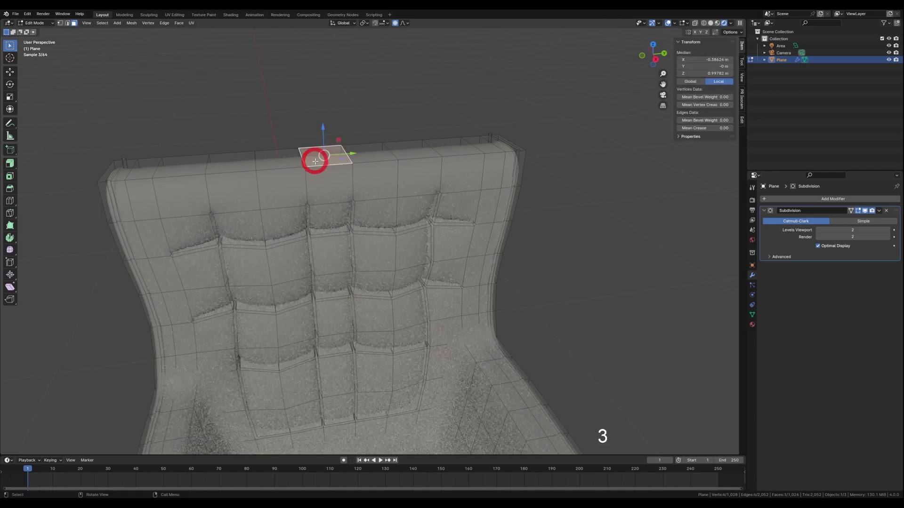
pyautogui.moveTo(323, 217); pyautogui.dragTo(325, 220, button='middle')
pyautogui.press('g')
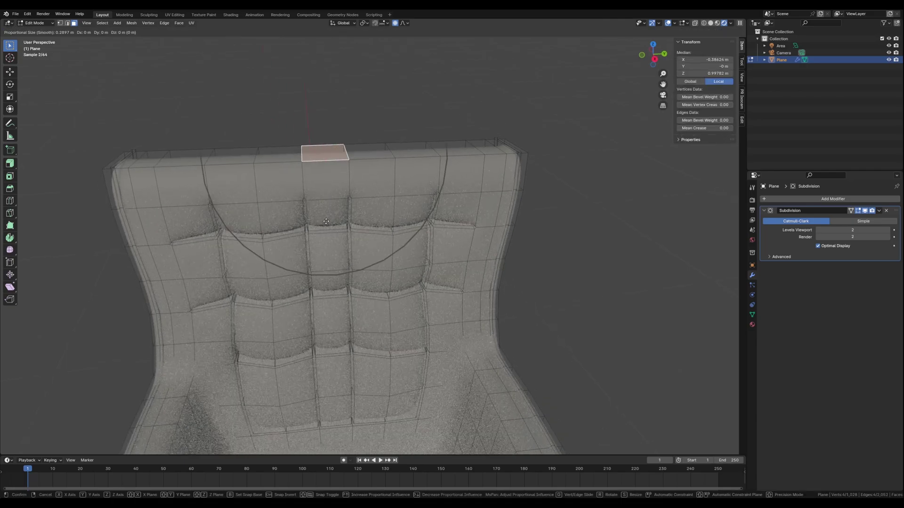
pyautogui.press('z')
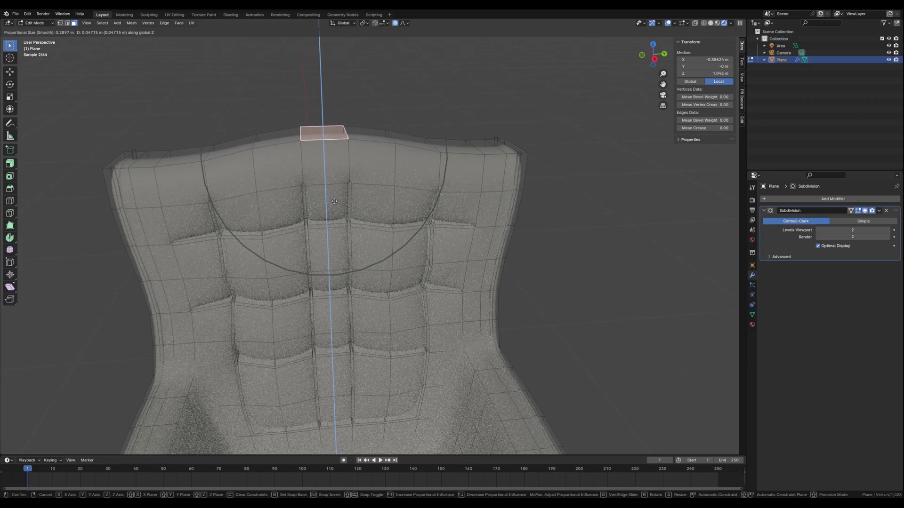
pyautogui.click(334, 200)
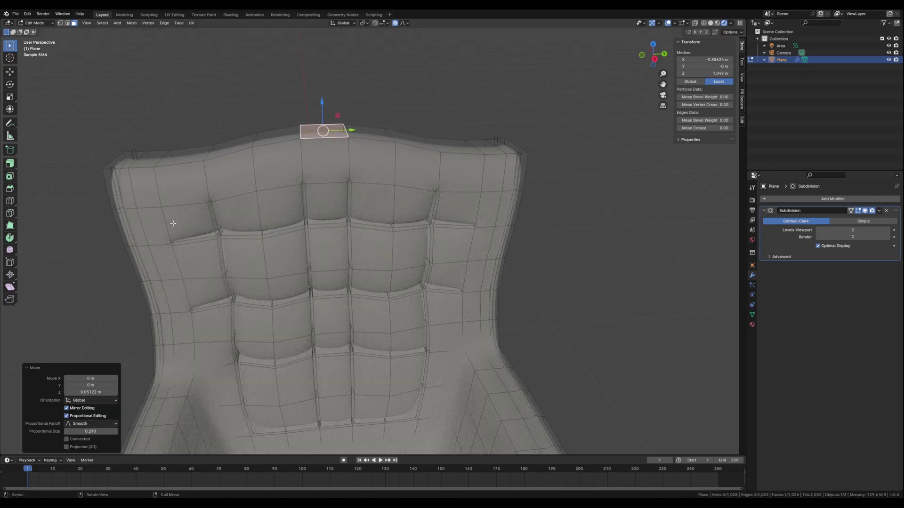
# - Select the outer edges at both upper backrest corners and scale them to about 1.07 along global Y with proportional size 0.14
pyautogui.moveTo(173, 223); pyautogui.dragTo(122, 213, button='middle')
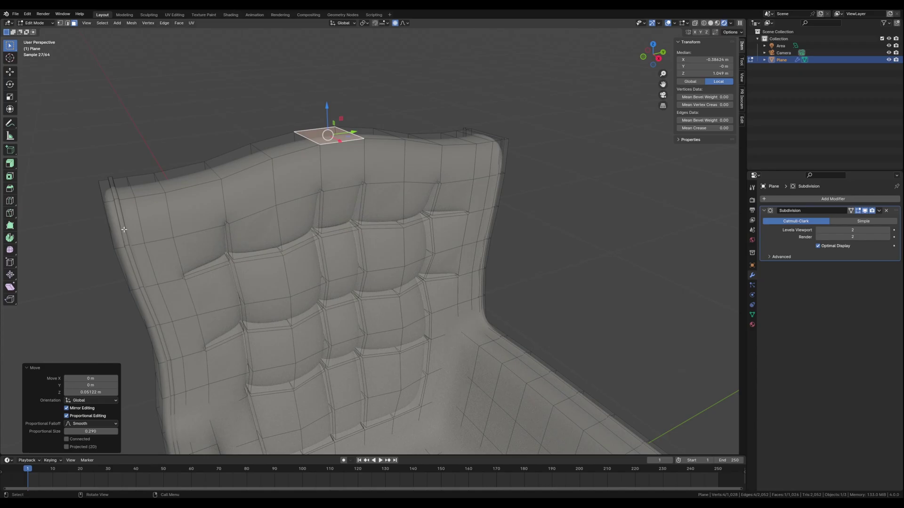
pyautogui.moveTo(124, 229); pyautogui.dragTo(135, 231, button='middle')
pyautogui.press('2')
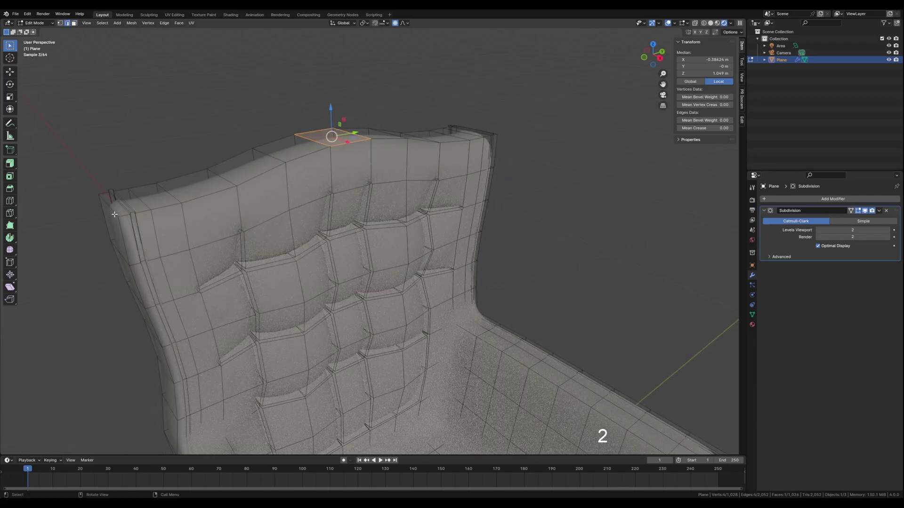
pyautogui.click(110, 209)
pyautogui.moveTo(434, 253); pyautogui.dragTo(372, 256, button='middle')
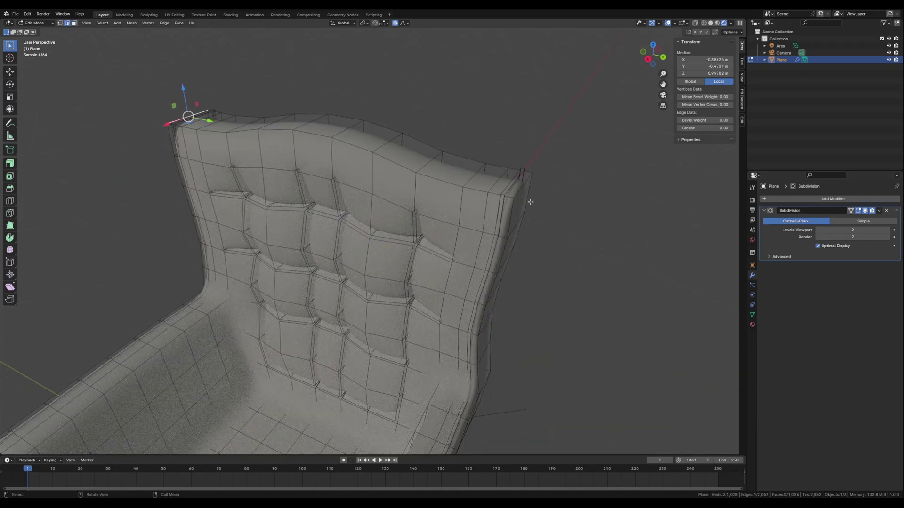
pyautogui.keyDown('shift'); pyautogui.click(517, 195); pyautogui.keyUp('shift')
pyautogui.moveTo(303, 235); pyautogui.dragTo(340, 232, button='middle')
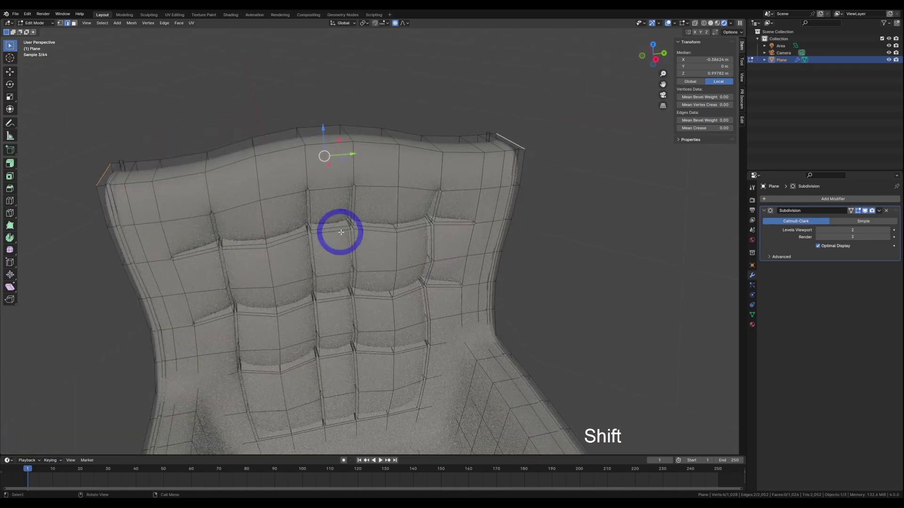
pyautogui.press('s')
pyautogui.press('y')
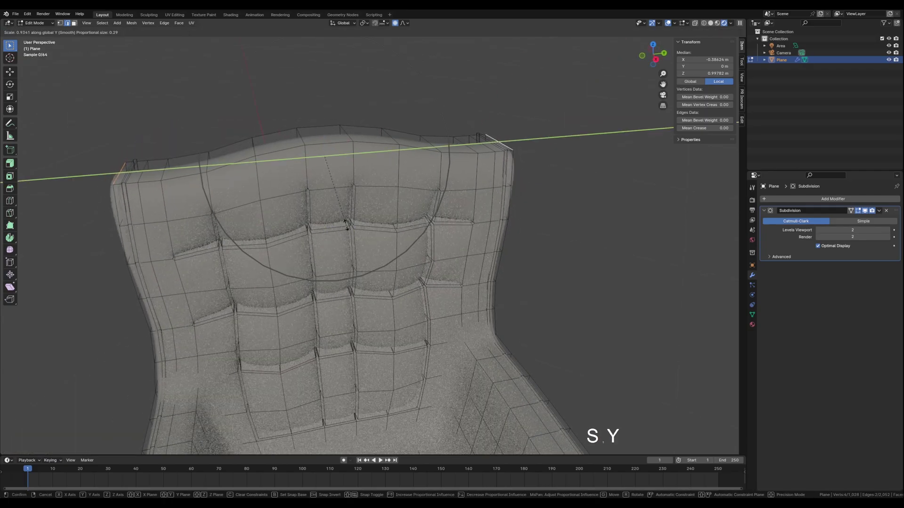
pyautogui.scroll(6, 340, 231)
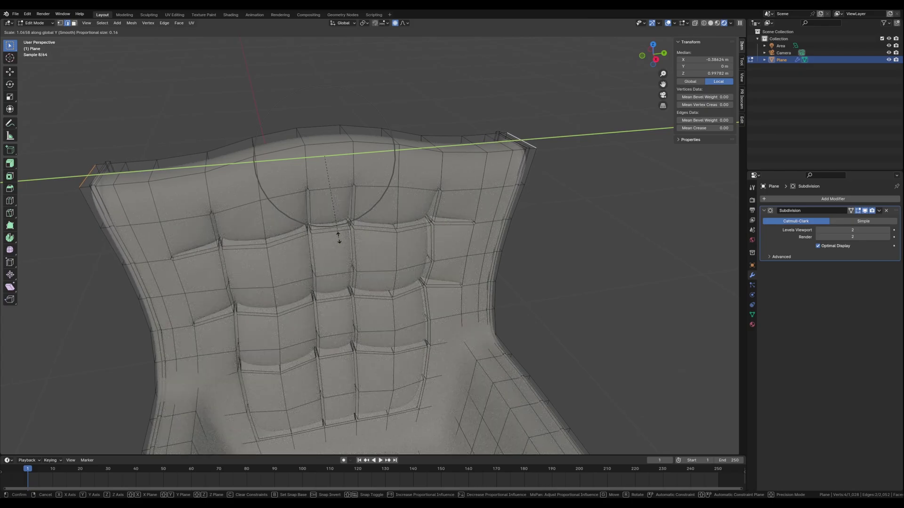
pyautogui.click(338, 237)
# - Examine the whole chair's silhouette in Object Mode from several angles with nothing selected
pyautogui.press('Tab')
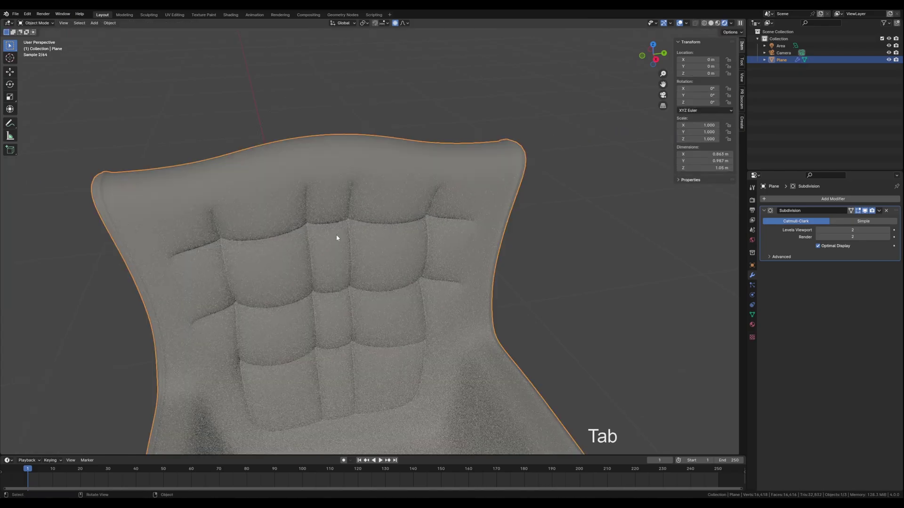
pyautogui.scroll(-6, 319, 293)
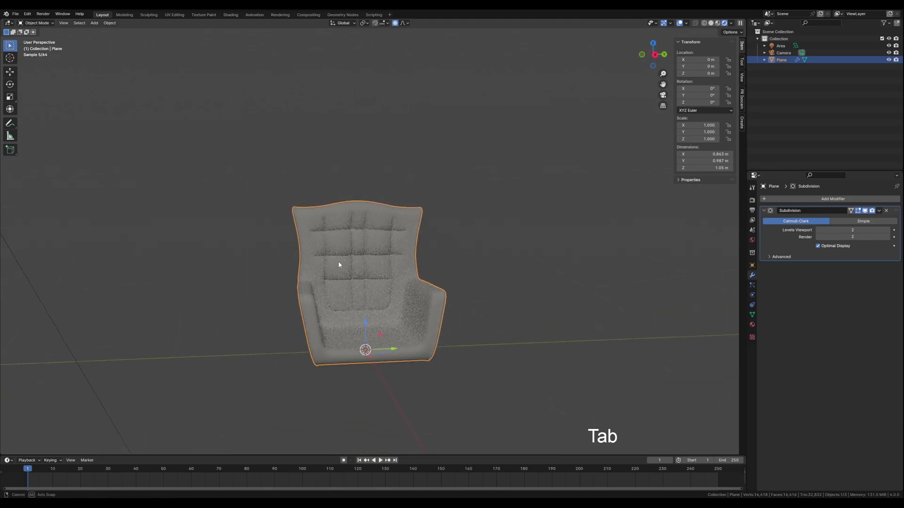
pyautogui.moveTo(337, 260); pyautogui.dragTo(387, 257, button='middle')
pyautogui.click(521, 303)
pyautogui.moveTo(492, 296); pyautogui.dragTo(342, 290, button='middle')
pyautogui.scroll(3, 347, 298)
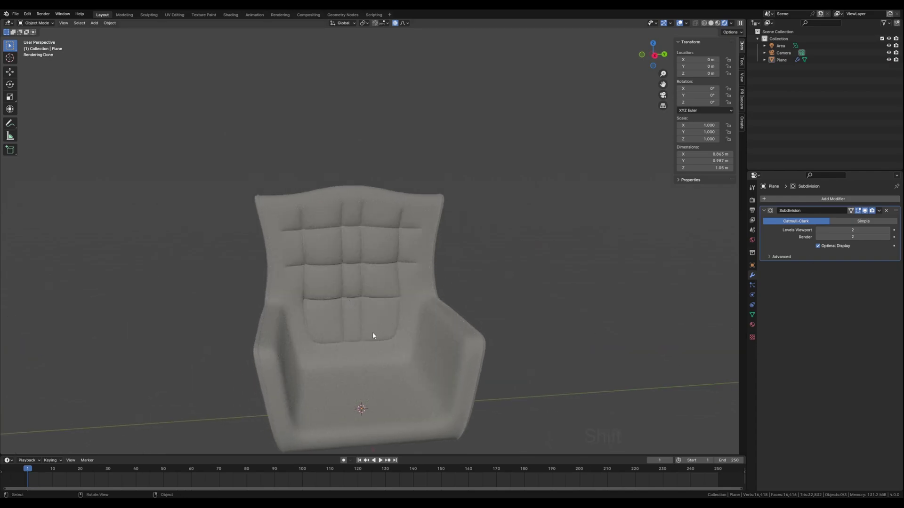
pyautogui.keyDown('shift'); pyautogui.moveTo(372, 335); pyautogui.dragTo(388, 270, button='middle'); pyautogui.keyUp('shift')
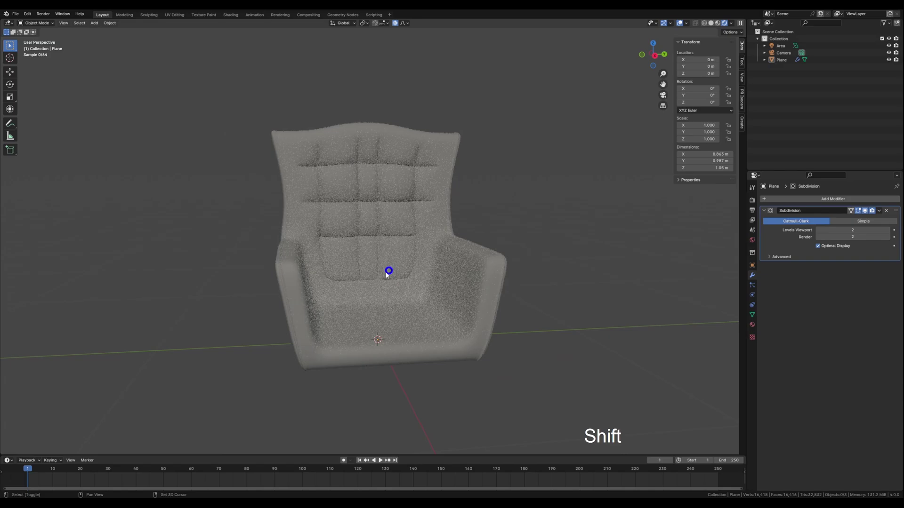
# - Select the chair, turn off its Subdivision viewport display, and enter Edit Mode
pyautogui.click(366, 321)
pyautogui.press('Tab')
pyautogui.click(359, 316)
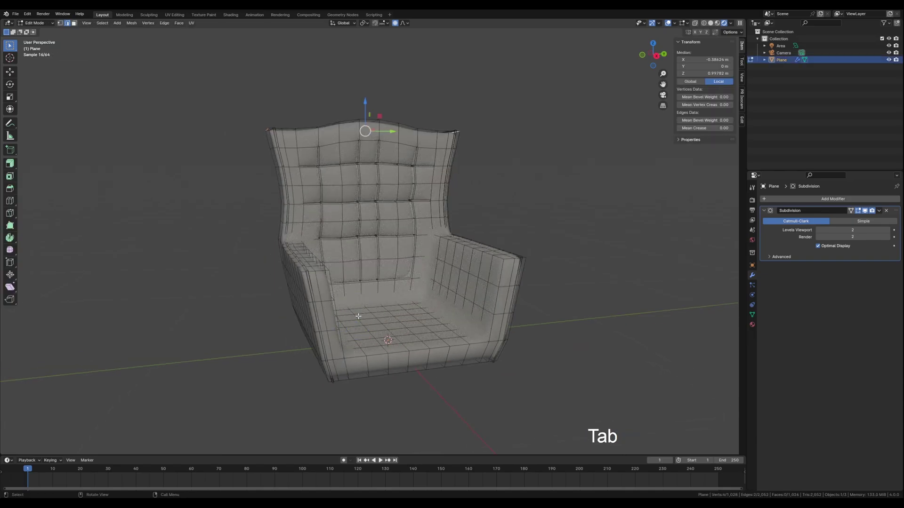
pyautogui.press('Tab')
pyautogui.rightClick(361, 312)
pyautogui.click(346, 323)
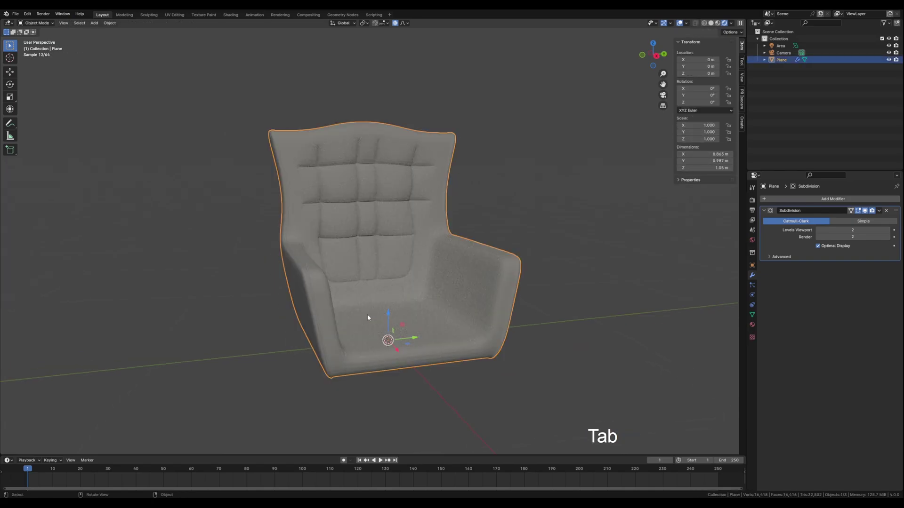
pyautogui.click(865, 211)
pyautogui.press('Tab')
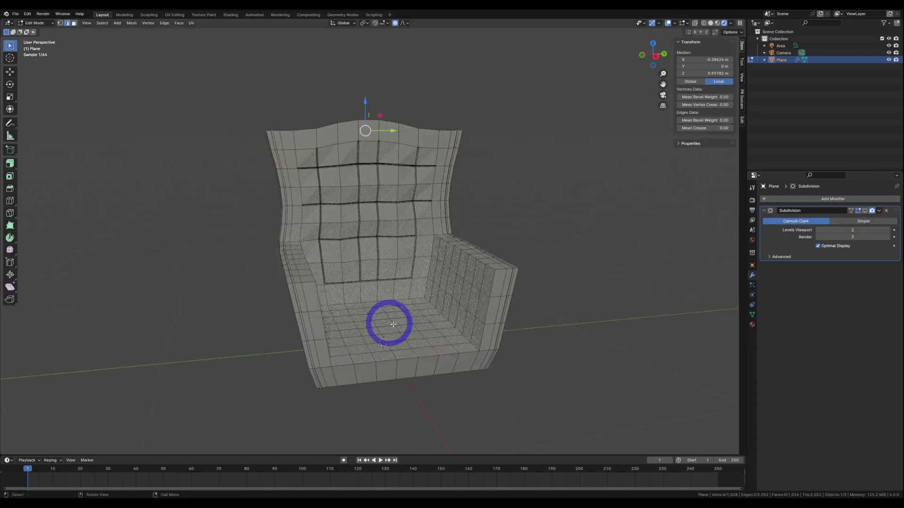
pyautogui.scroll(5, 377, 339)
pyautogui.keyDown('shift'); pyautogui.moveTo(371, 354); pyautogui.dragTo(302, 262, button='middle'); pyautogui.keyUp('shift')
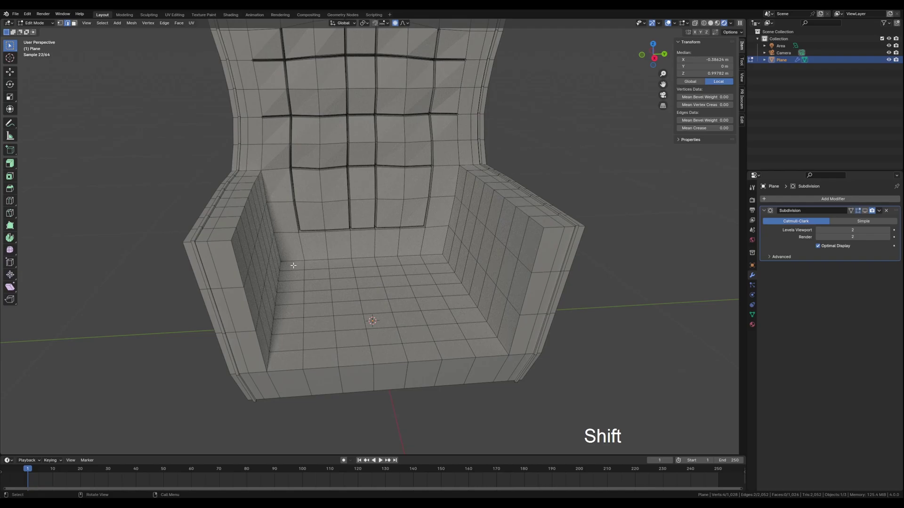
# - Select all the faces of the seat surface and duplicate them about 0.106 m upward along global Z
pyautogui.press('3')
pyautogui.click(292, 265)
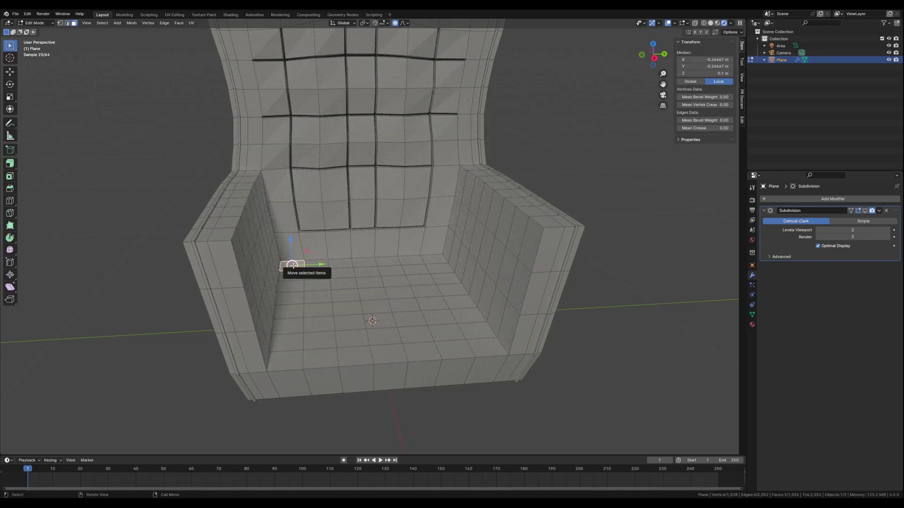
pyautogui.keyDown('ctrl'); pyautogui.keyDown('shift'); pyautogui.click(488, 346); pyautogui.keyUp('shift'); pyautogui.keyUp('ctrl')
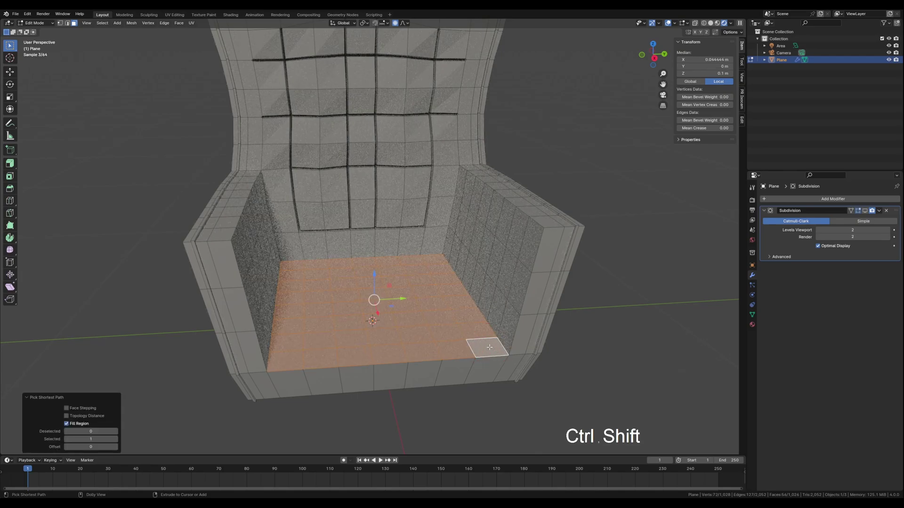
pyautogui.hotkey('shift', 'd')
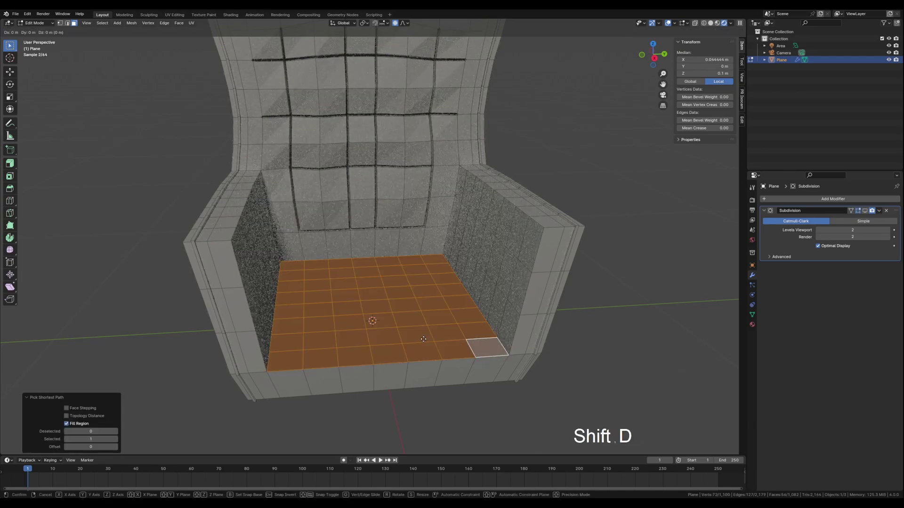
pyautogui.press('z')
pyautogui.click(417, 308)
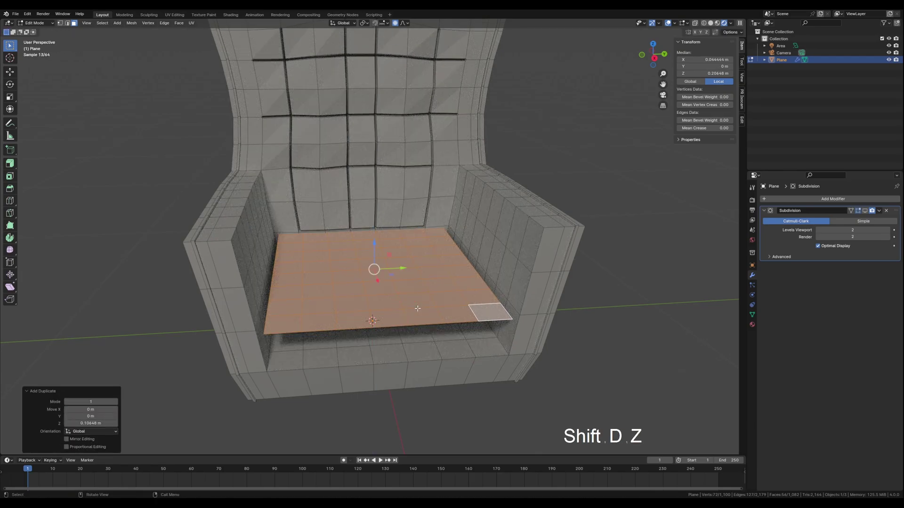
# - Separate the duplicated seat faces into their own object and select that object in Object Mode
pyautogui.press('p')
pyautogui.click(409, 308)
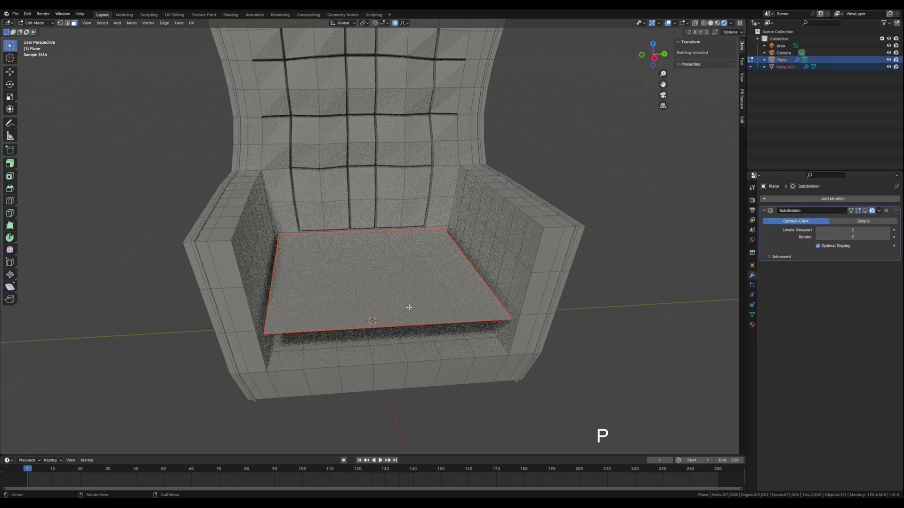
pyautogui.press('Tab')
pyautogui.click(587, 326)
pyautogui.click(372, 282)
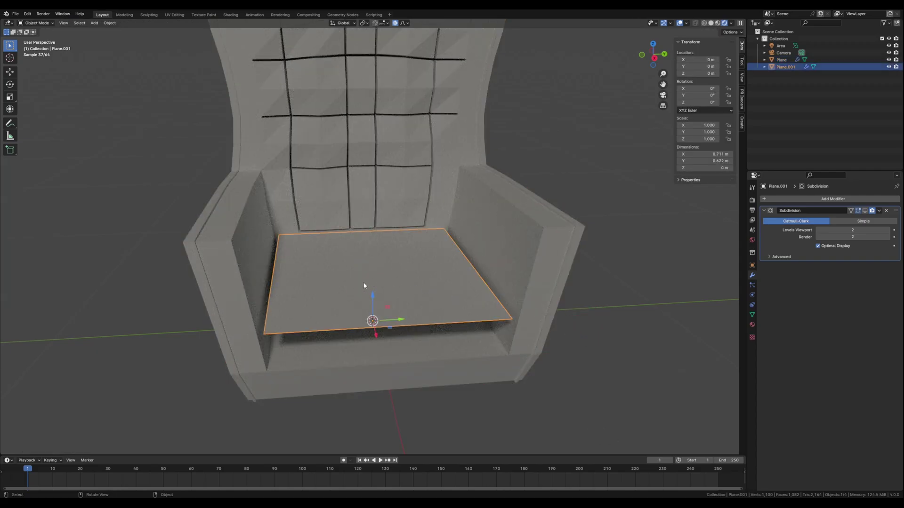
# - Extrude all faces of the separated seat panel about 0.115 m upward to form a thick cushion
pyautogui.press('Tab')
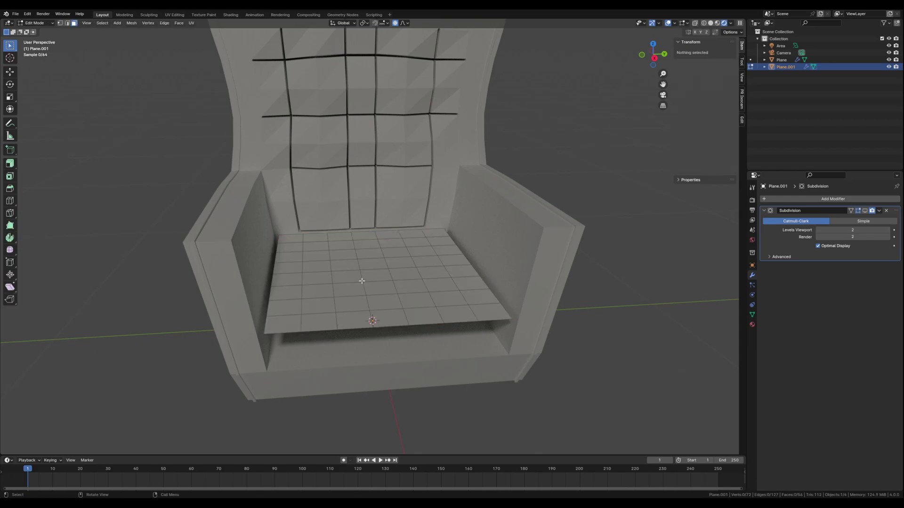
pyautogui.moveTo(337, 288); pyautogui.dragTo(342, 282, button='middle')
pyautogui.press('a')
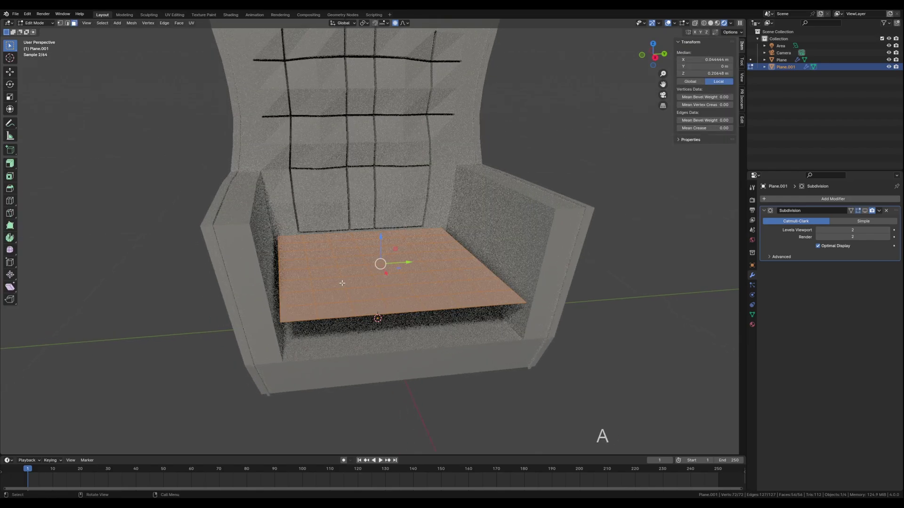
pyautogui.press('e')
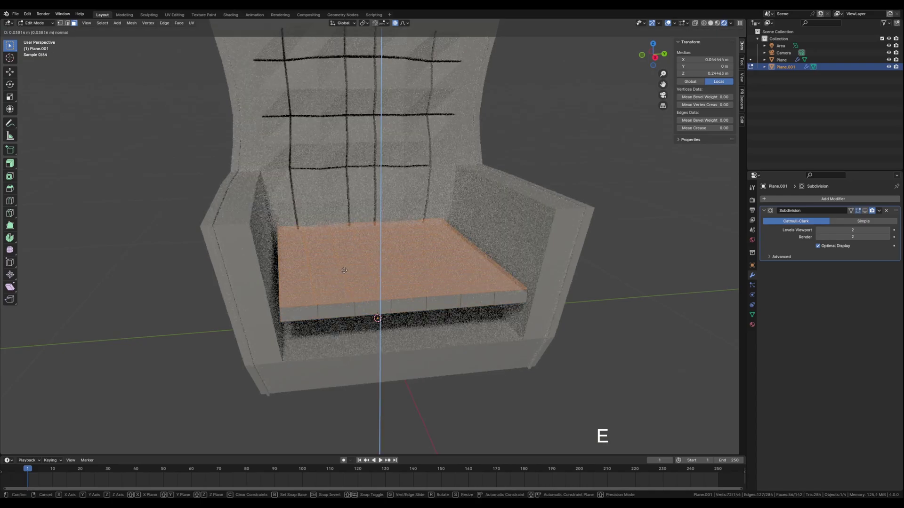
pyautogui.click(351, 247)
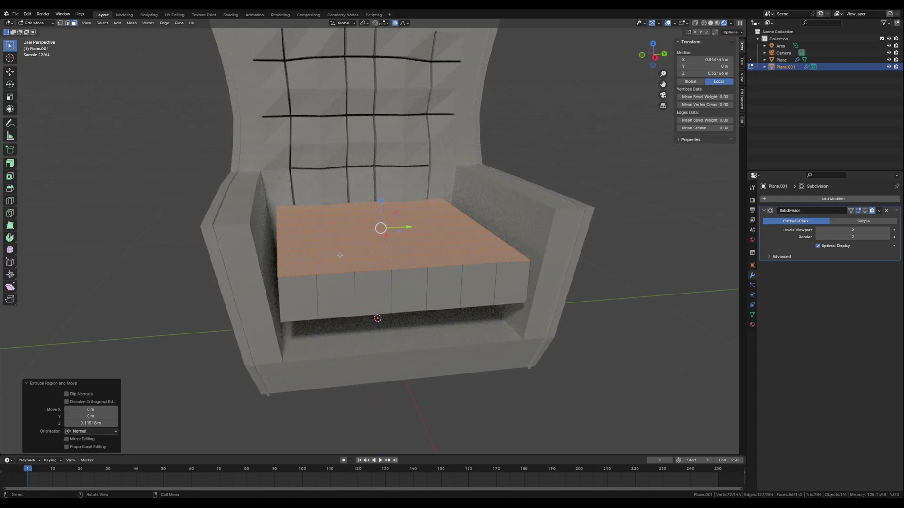
pyautogui.moveTo(340, 254); pyautogui.dragTo(322, 256, button='middle')
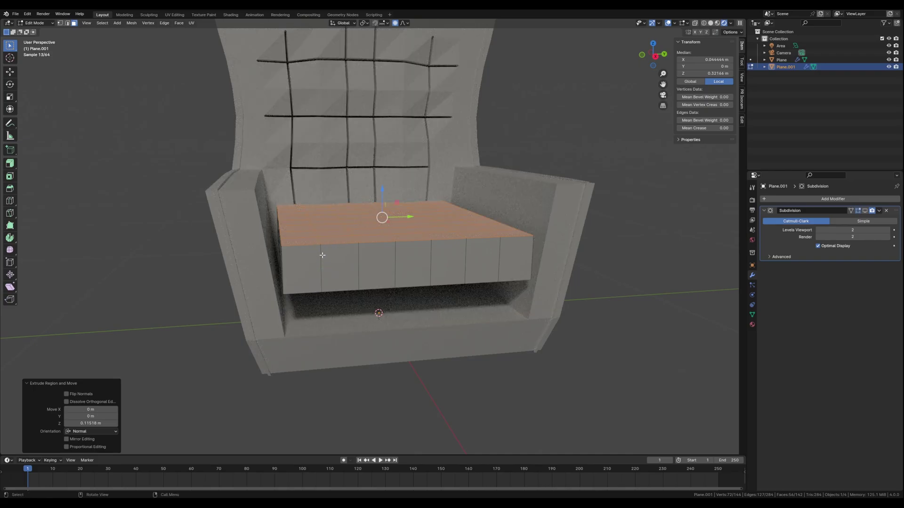
# - Turn on the Subdivision viewport display for both the seat cushion and the chair in Object Mode
pyautogui.press('Tab')
pyautogui.moveTo(373, 297); pyautogui.dragTo(364, 292, button='middle')
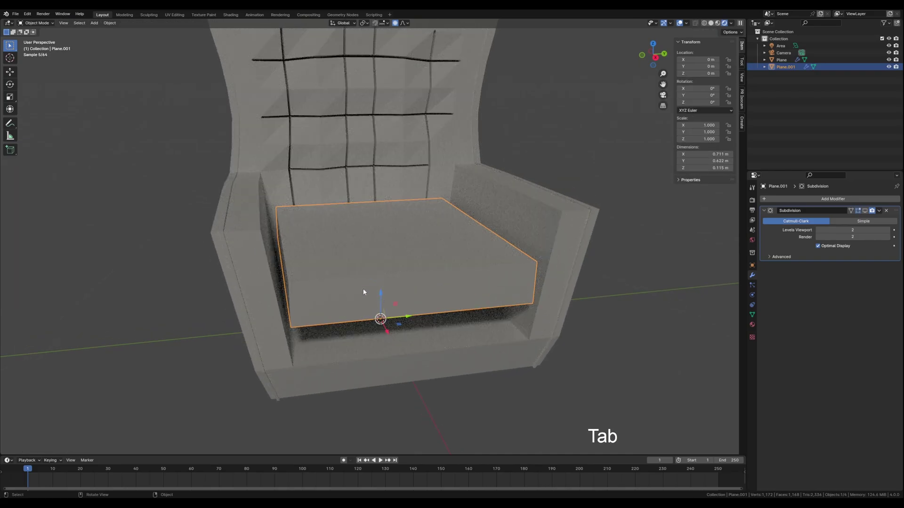
pyautogui.scroll(-2, 364, 292)
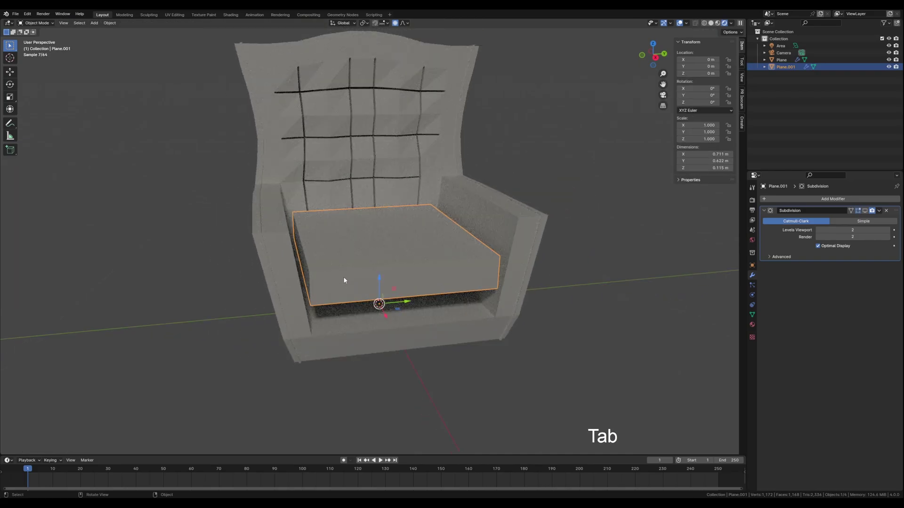
pyautogui.click(865, 212)
pyautogui.click(462, 332)
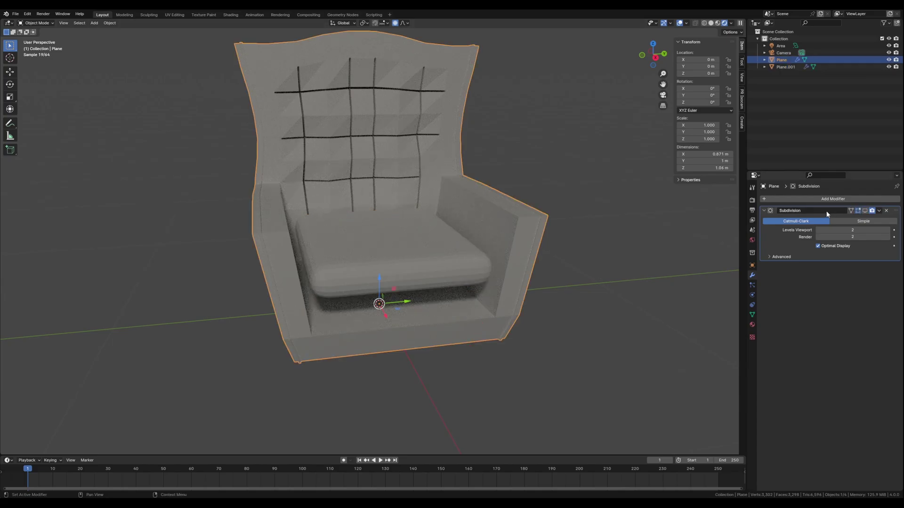
pyautogui.click(865, 211)
# - Enter Edit Mode on the cushion and select four consecutive front-to-back edges on its upper surface, two columns in from the left side
pyautogui.click(382, 248)
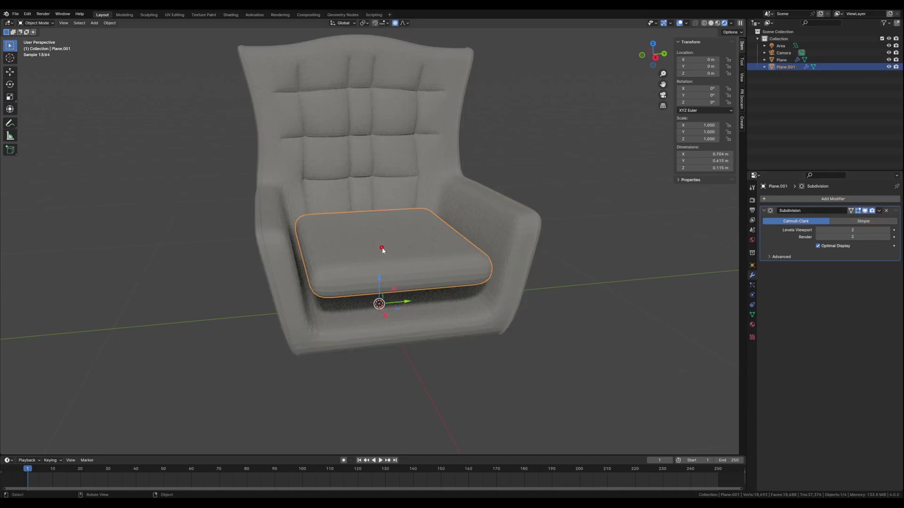
pyautogui.scroll(3, 341, 276)
pyautogui.keyDown('shift'); pyautogui.moveTo(341, 277); pyautogui.dragTo(318, 252, button='middle'); pyautogui.keyUp('shift')
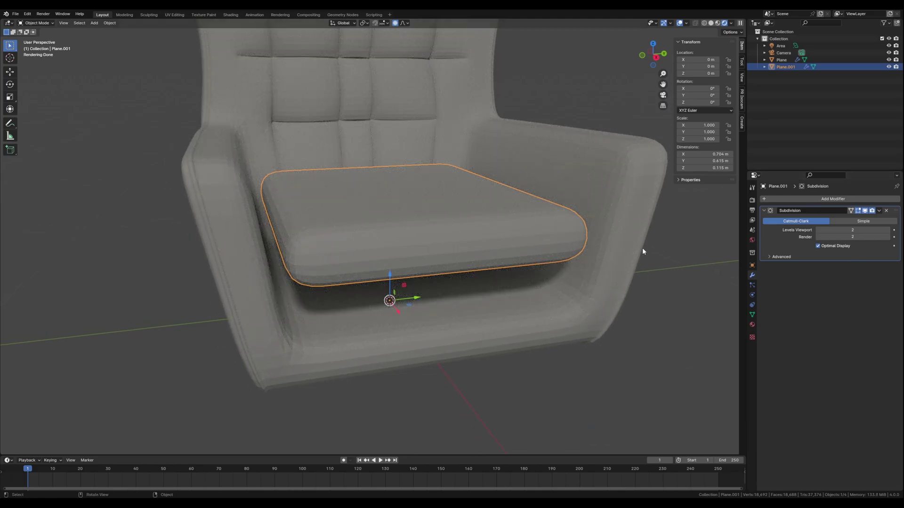
pyautogui.moveTo(464, 237); pyautogui.dragTo(461, 244, button='middle')
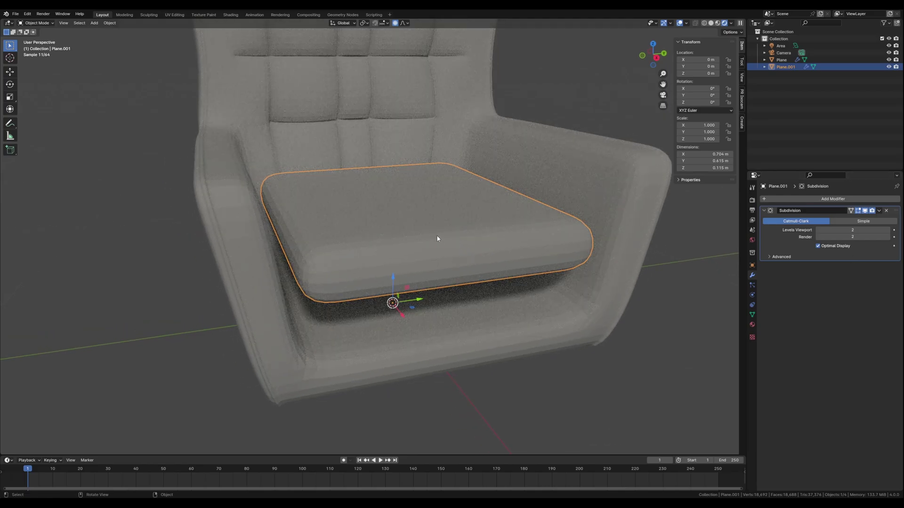
pyautogui.press('Tab')
pyautogui.moveTo(329, 217); pyautogui.dragTo(319, 200, button='middle')
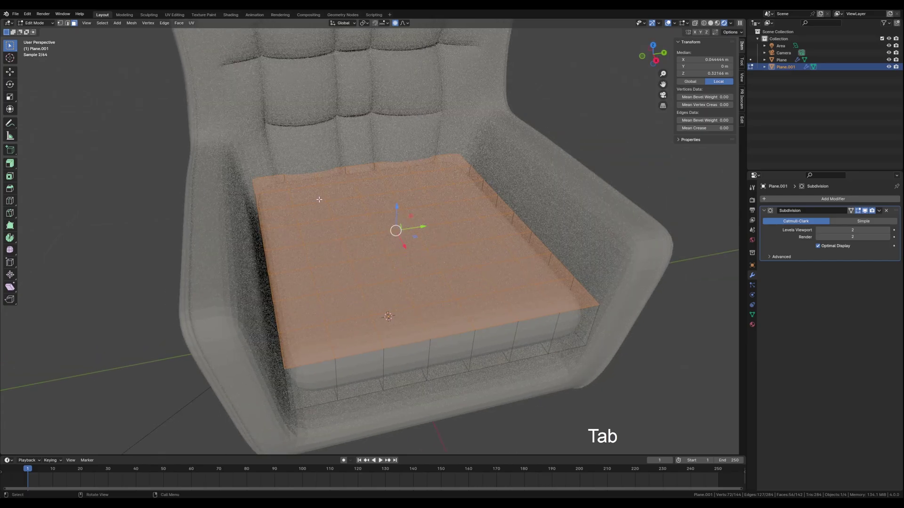
pyautogui.click(328, 205)
pyautogui.press('2')
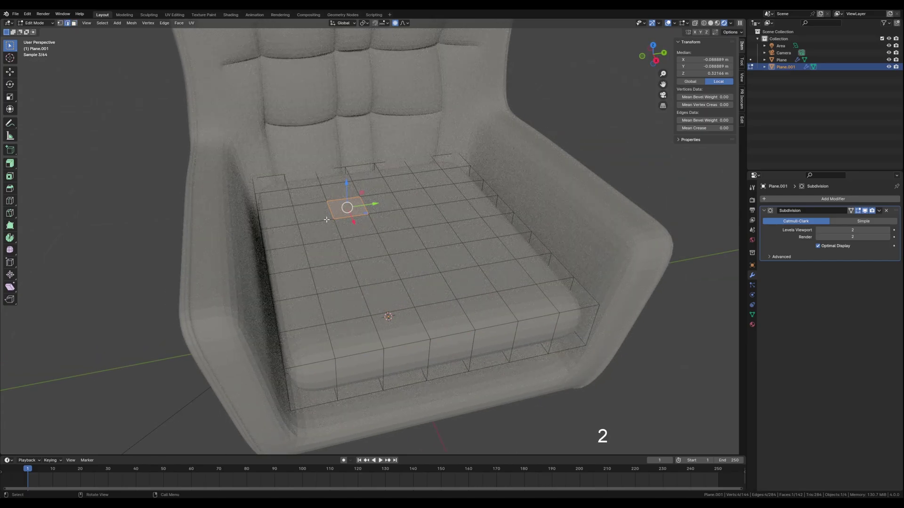
pyautogui.click(334, 222)
pyautogui.keyDown('shift'); pyautogui.click(340, 236); pyautogui.keyUp('shift')
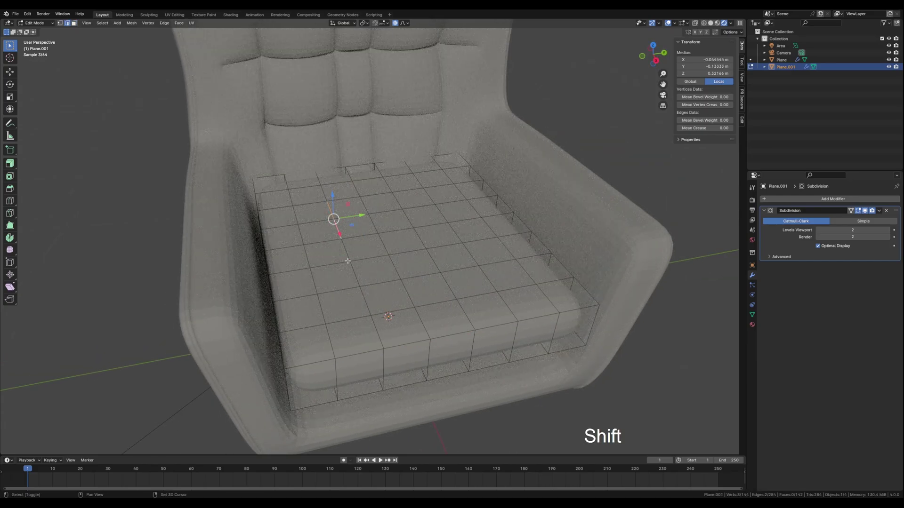
pyautogui.keyDown('shift'); pyautogui.click(347, 253); pyautogui.keyUp('shift')
pyautogui.keyDown('shift'); pyautogui.click(355, 273); pyautogui.keyUp('shift')
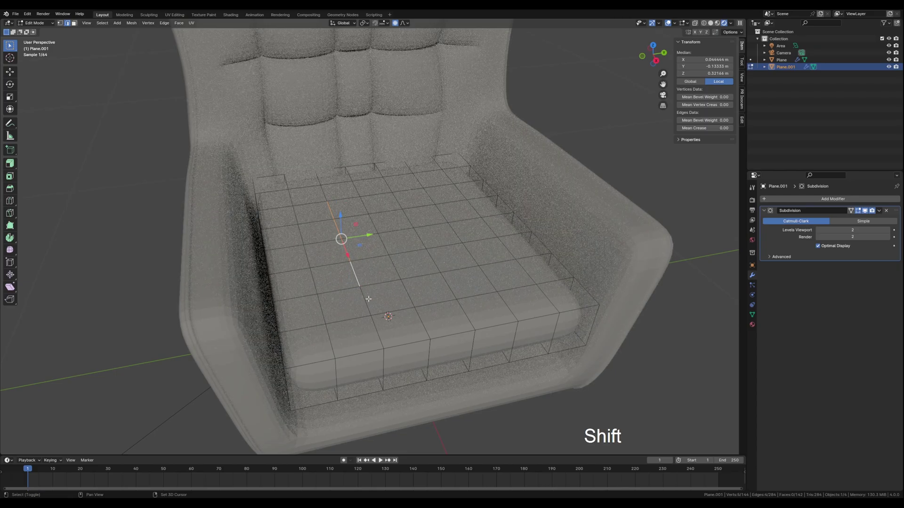
# - Add the matching front-to-back edge line on the cushion's right half and extend both lines by one edge at the front and back
pyautogui.keyDown('shift'); pyautogui.click(429, 198); pyautogui.keyUp('shift')
pyautogui.keyDown('shift'); pyautogui.click(440, 213); pyautogui.keyUp('shift')
pyautogui.keyDown('shift'); pyautogui.click(454, 232); pyautogui.keyUp('shift')
pyautogui.keyDown('shift'); pyautogui.click(468, 256); pyautogui.keyUp('shift')
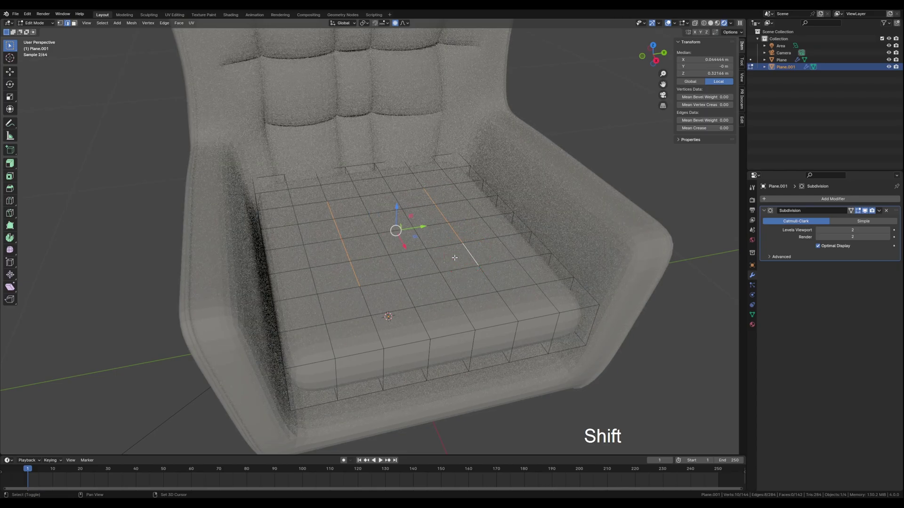
pyautogui.keyDown('shift'); pyautogui.click(365, 298); pyautogui.keyUp('shift')
pyautogui.keyDown('shift'); pyautogui.click(489, 279); pyautogui.keyUp('shift')
pyautogui.keyDown('shift'); pyautogui.click(325, 194); pyautogui.keyUp('shift')
pyautogui.keyDown('shift'); pyautogui.click(355, 190); pyautogui.keyUp('shift')
pyautogui.keyDown('shift'); pyautogui.click(388, 185); pyautogui.keyUp('shift')
pyautogui.keyDown('shift'); pyautogui.click(419, 182); pyautogui.keyUp('shift')
# - Add two crosswise rows of five edges each, across the middle and rear of the cushion's upper surface, to the selection
pyautogui.keyDown('shift'); pyautogui.click(325, 241); pyautogui.keyUp('shift')
pyautogui.keyDown('shift'); pyautogui.click(370, 235); pyautogui.keyUp('shift')
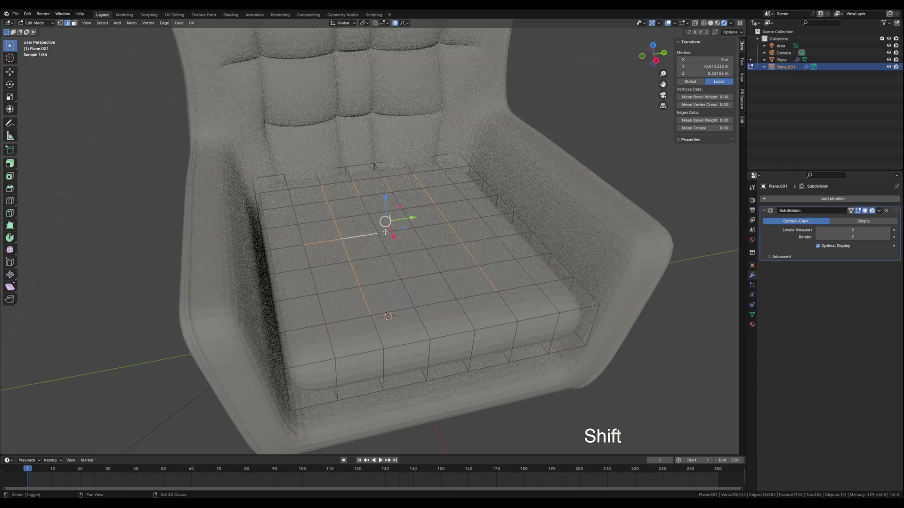
pyautogui.keyDown('shift'); pyautogui.click(401, 229); pyautogui.keyUp('shift')
pyautogui.keyDown('shift'); pyautogui.click(426, 225); pyautogui.keyUp('shift')
pyautogui.keyDown('shift'); pyautogui.click(454, 227); pyautogui.keyUp('shift')
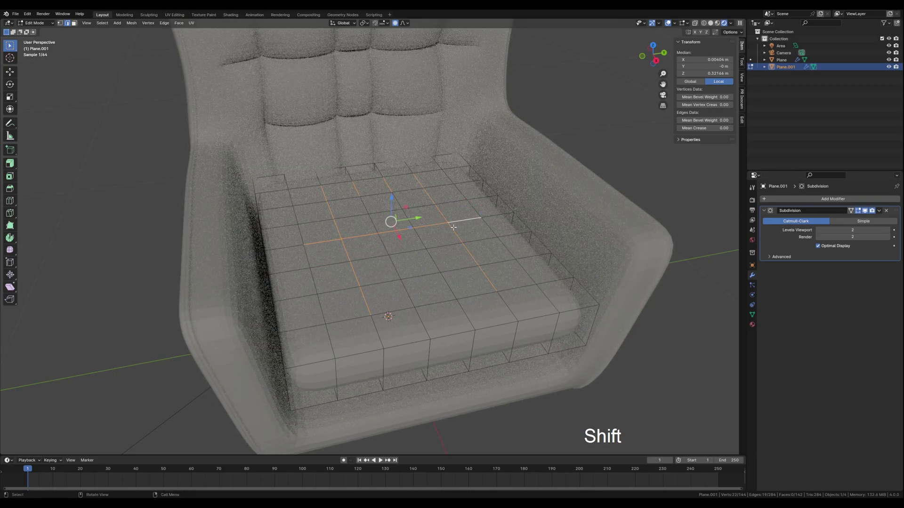
pyautogui.keyDown('shift'); pyautogui.click(309, 204); pyautogui.keyUp('shift')
pyautogui.keyDown('shift'); pyautogui.click(344, 199); pyautogui.keyUp('shift')
pyautogui.keyDown('shift'); pyautogui.click(377, 193); pyautogui.keyUp('shift')
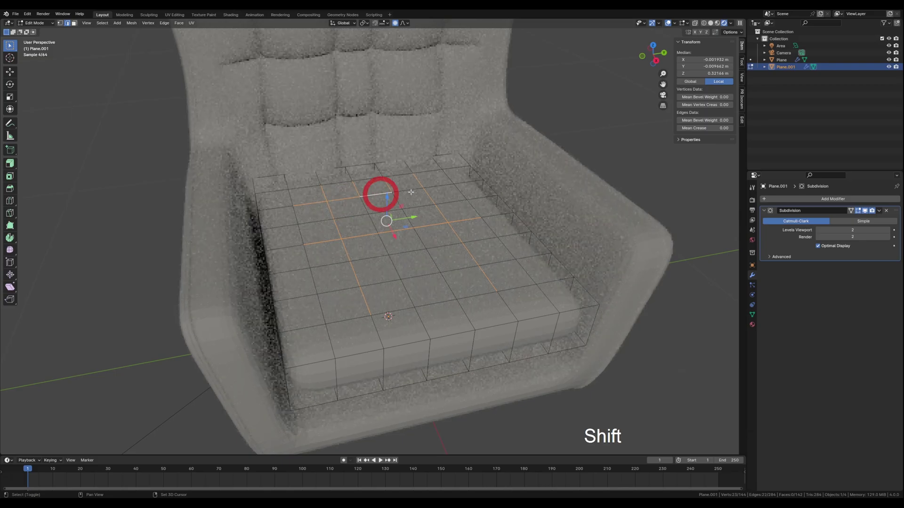
pyautogui.keyDown('shift'); pyautogui.click(411, 191); pyautogui.keyUp('shift')
pyautogui.keyDown('shift'); pyautogui.click(433, 188); pyautogui.keyUp('shift')
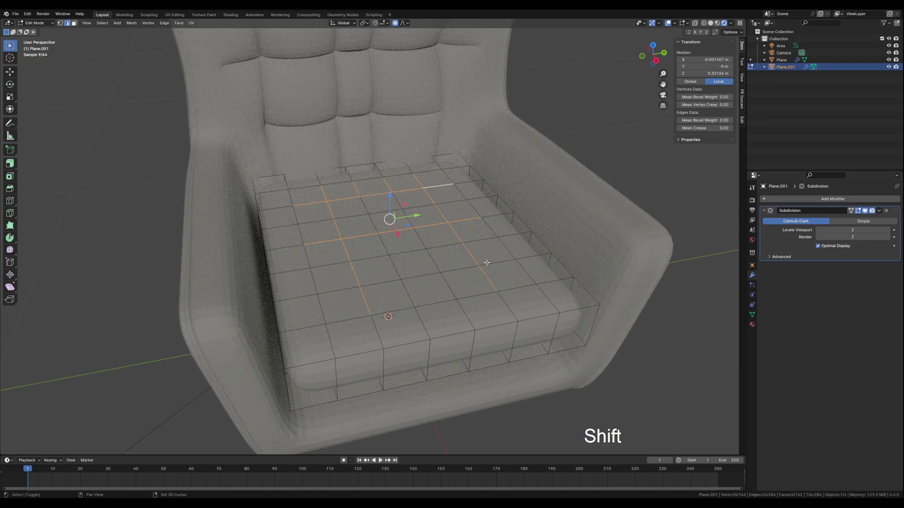
# - Add a front crosswise row of five edges to the selection and deselect the two extra edges between the lengthwise lines at the rear
pyautogui.keyDown('shift'); pyautogui.click(485, 263); pyautogui.keyUp('shift')
pyautogui.keyDown('shift'); pyautogui.click(452, 267); pyautogui.keyUp('shift')
pyautogui.keyDown('shift'); pyautogui.click(419, 273); pyautogui.keyUp('shift')
pyautogui.keyDown('shift'); pyautogui.click(378, 282); pyautogui.keyUp('shift')
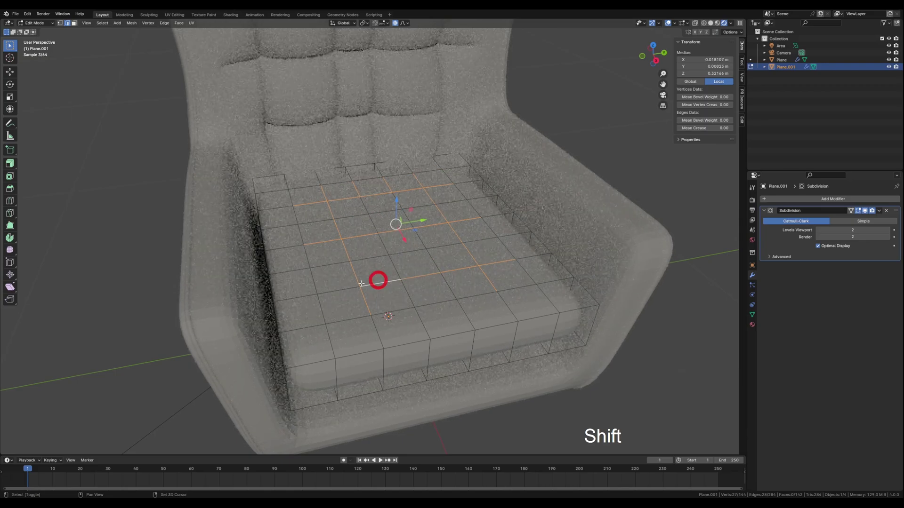
pyautogui.keyDown('shift'); pyautogui.click(340, 288); pyautogui.keyUp('shift')
pyautogui.moveTo(339, 288); pyautogui.dragTo(394, 297, button='middle')
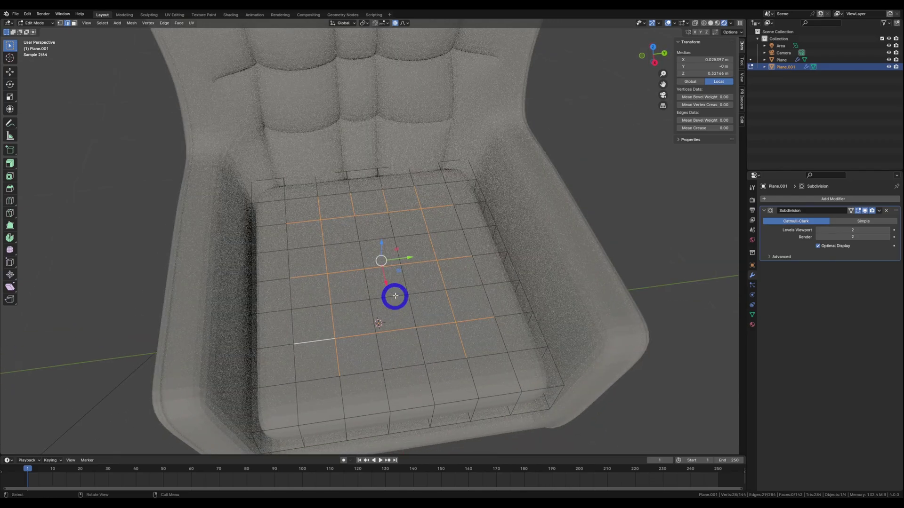
pyautogui.keyDown('shift'); pyautogui.click(351, 202); pyautogui.keyUp('shift')
pyautogui.keyDown('shift'); pyautogui.click(386, 200); pyautogui.keyUp('shift')
# - Bevel the selected cushion grid edges with a width of about 0.0044 m and 2 segments
pyautogui.moveTo(331, 260); pyautogui.dragTo(355, 263, button='middle')
pyautogui.scroll(2, 360, 277)
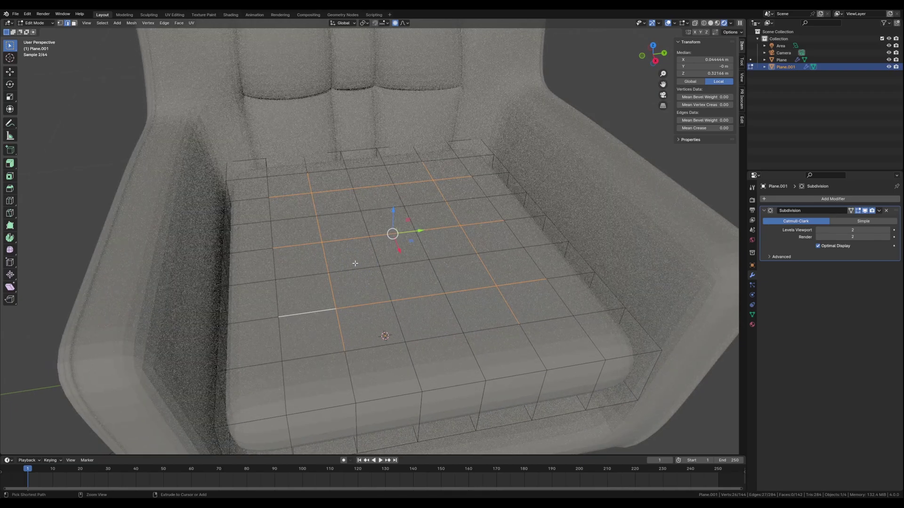
pyautogui.hotkey('ctrl', 'b')
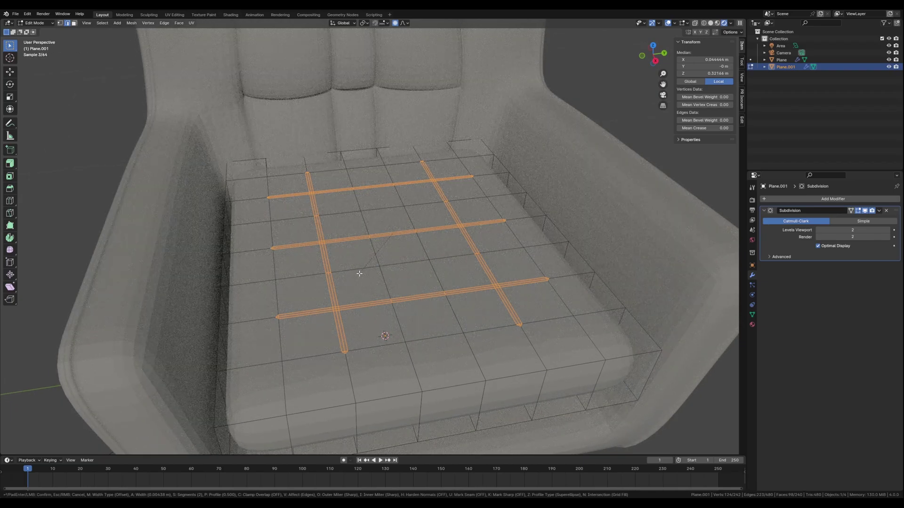
pyautogui.click(360, 274)
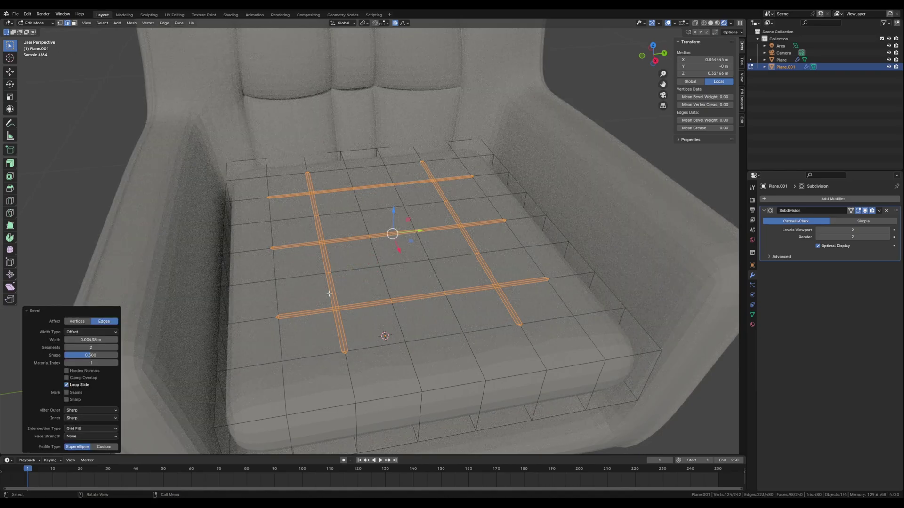
# - Select the centre edges running along all the bevelled grid strips on the cushion's upper surface
pyautogui.scroll(5, 356, 262)
pyautogui.keyDown('shift'); pyautogui.moveTo(354, 260); pyautogui.dragTo(355, 256, button='middle'); pyautogui.keyUp('shift')
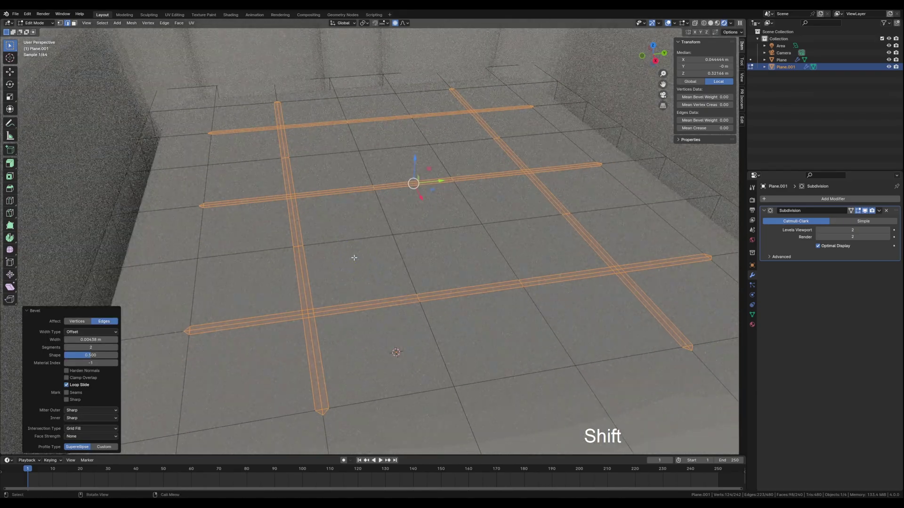
pyautogui.click(302, 275)
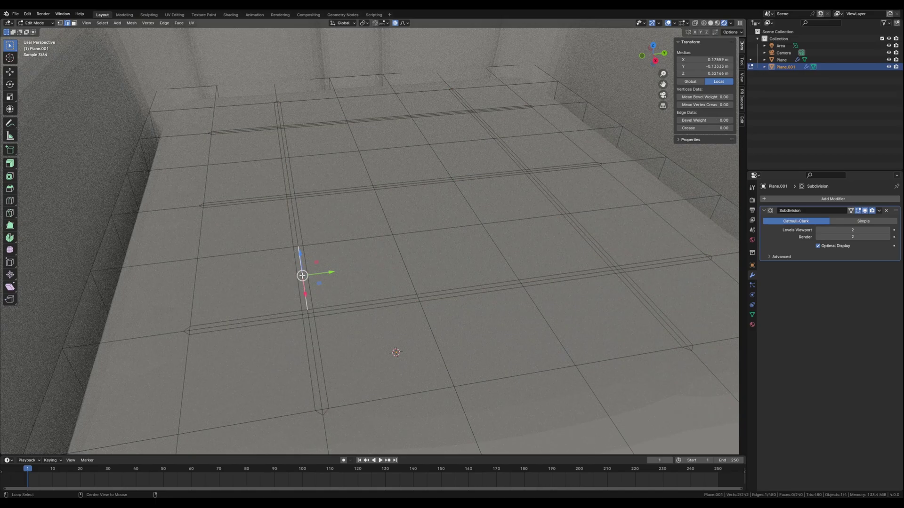
pyautogui.keyDown('alt'); pyautogui.click(302, 275); pyautogui.keyUp('alt')
pyautogui.click(303, 275)
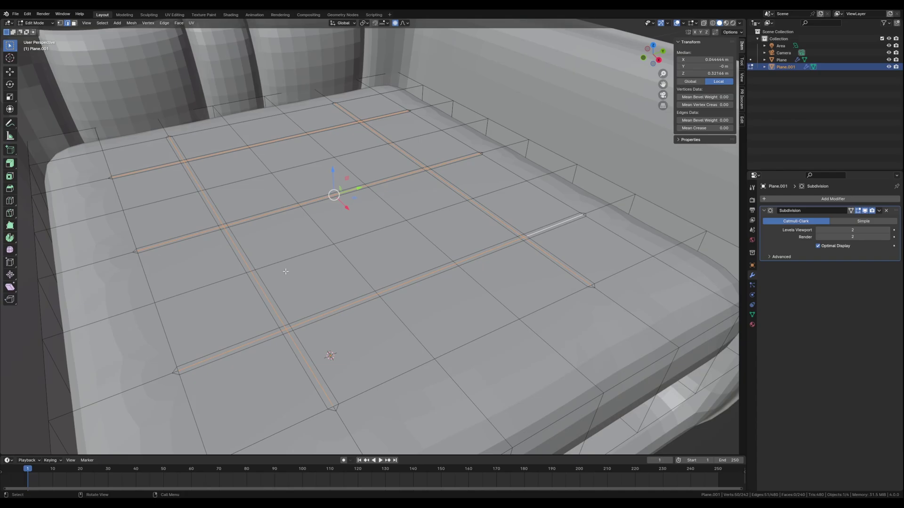
pyautogui.keyDown('shift'); pyautogui.moveTo(286, 271); pyautogui.dragTo(311, 315, button='middle'); pyautogui.keyUp('shift')
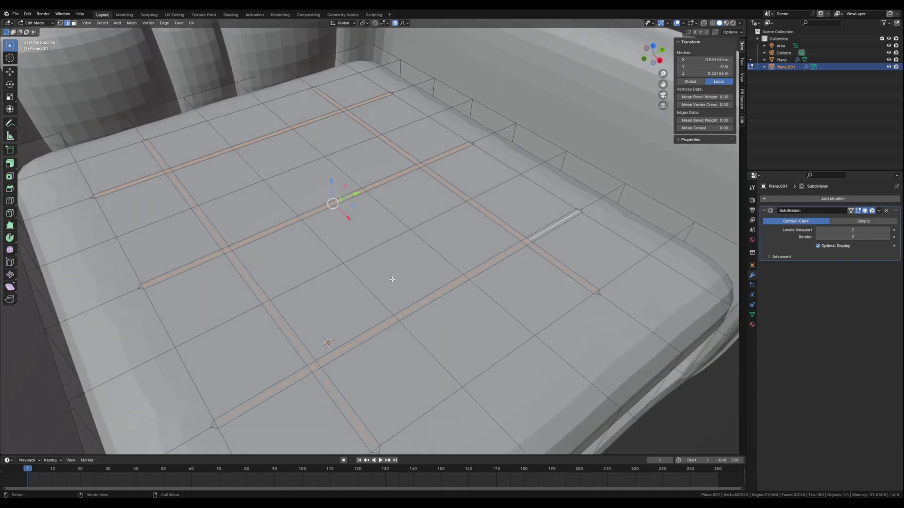
pyautogui.moveTo(392, 280); pyautogui.dragTo(346, 277, button='middle')
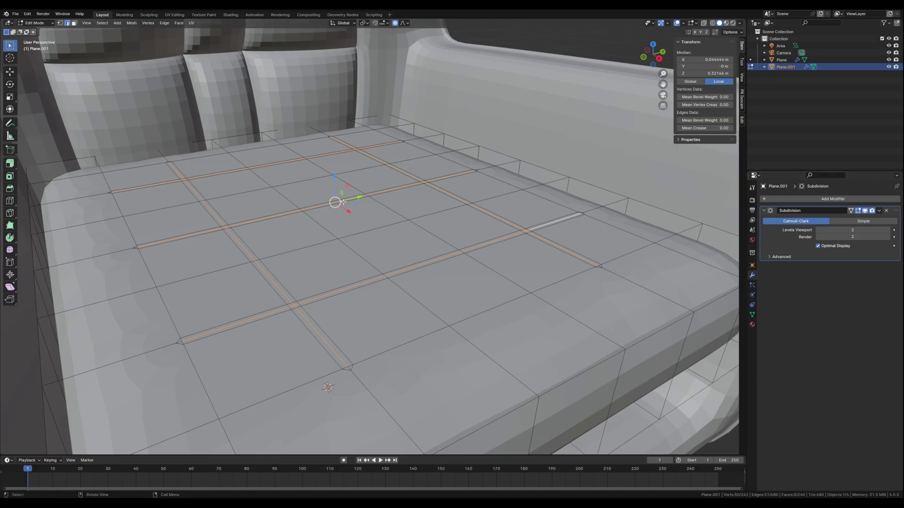
# - Turn off proportional editing and lower the selected strip centre edges about 0.0236 m along Z to form grooves
pyautogui.moveTo(333, 176); pyautogui.dragTo(334, 183)
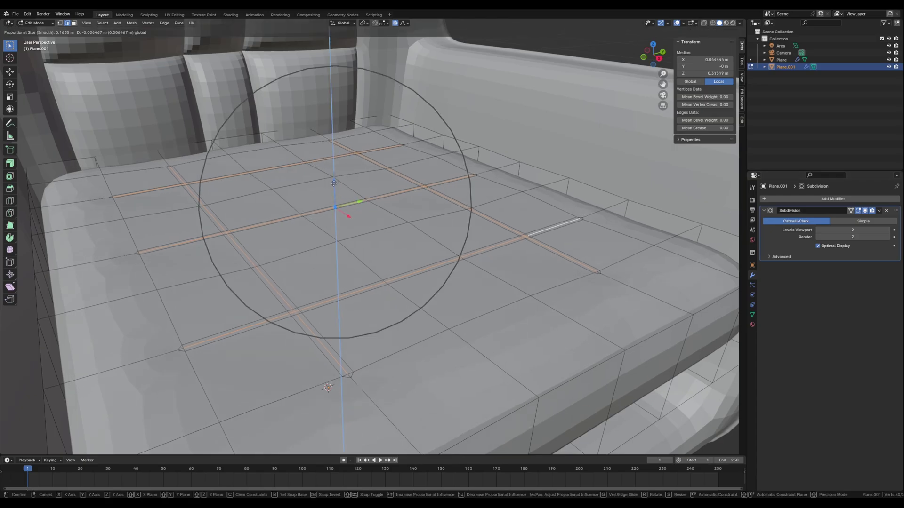
pyautogui.rightClick(334, 183)
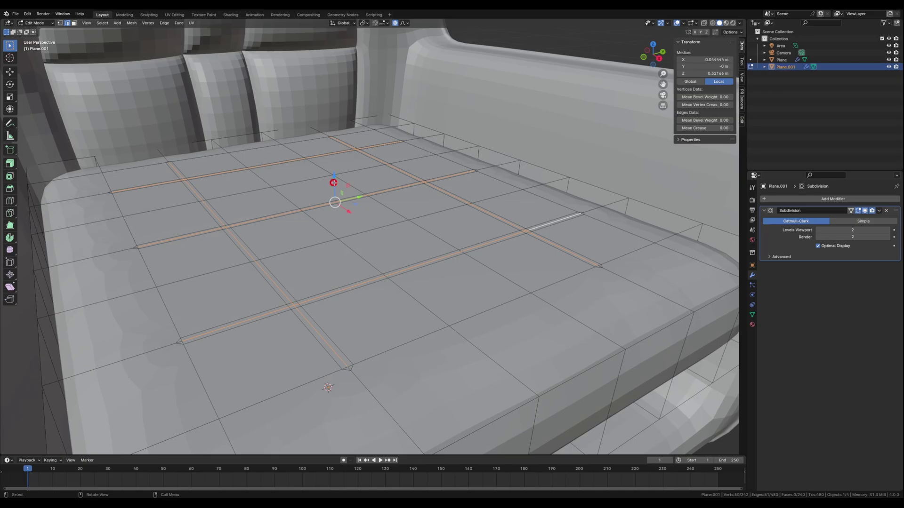
pyautogui.click(395, 24)
pyautogui.press('g')
pyautogui.press('z')
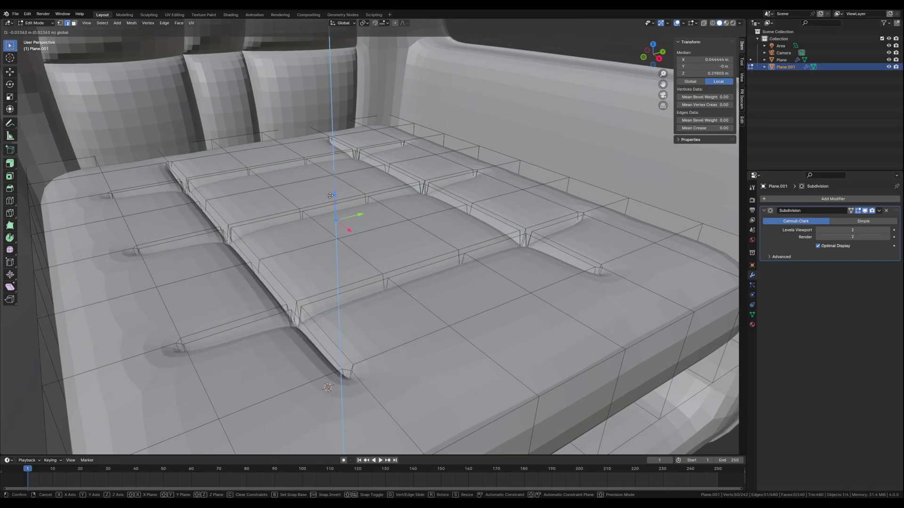
pyautogui.click(329, 195)
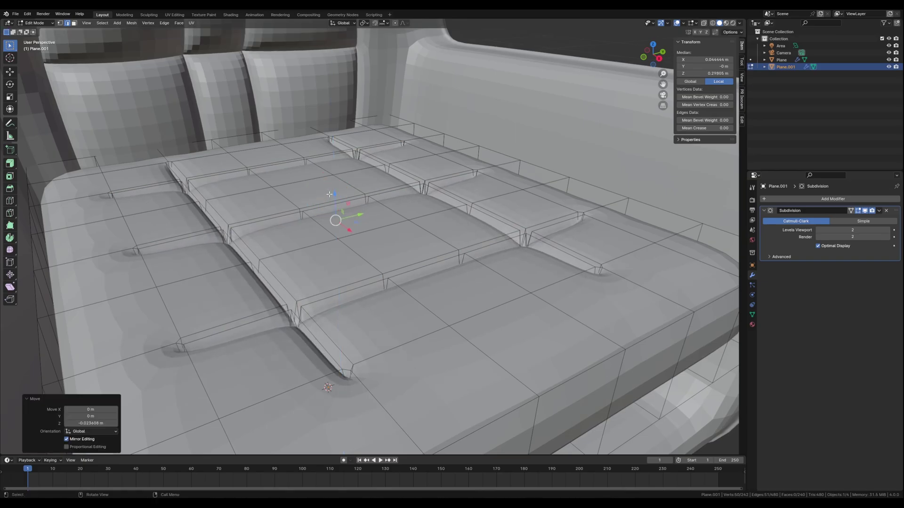
# - Examine the grooves on the smoothed cushion in Object Mode and return to editing its mesh
pyautogui.moveTo(422, 310); pyautogui.dragTo(404, 294, button='middle')
pyautogui.press('Tab')
pyautogui.scroll(-3, 420, 299)
pyautogui.scroll(2, 383, 296)
pyautogui.scroll(3, 384, 297)
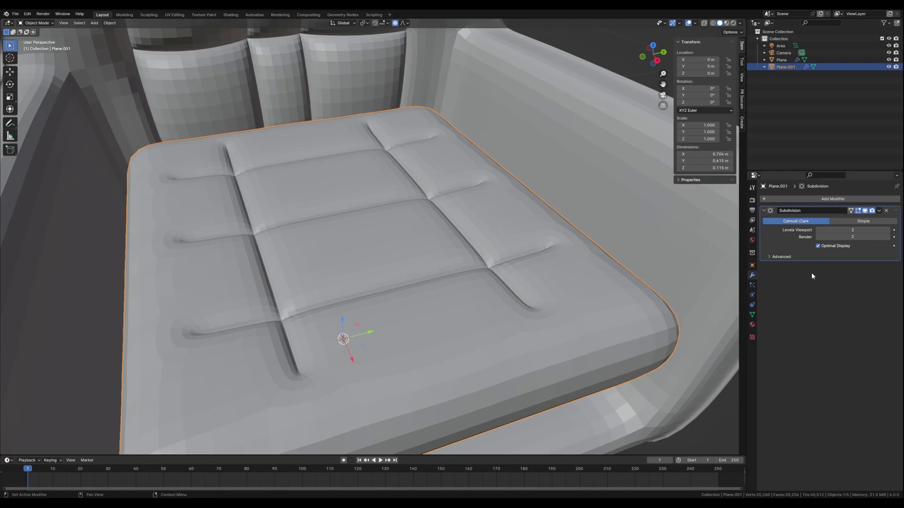
pyautogui.moveTo(556, 294); pyautogui.dragTo(426, 284, button='middle')
pyautogui.press('Tab')
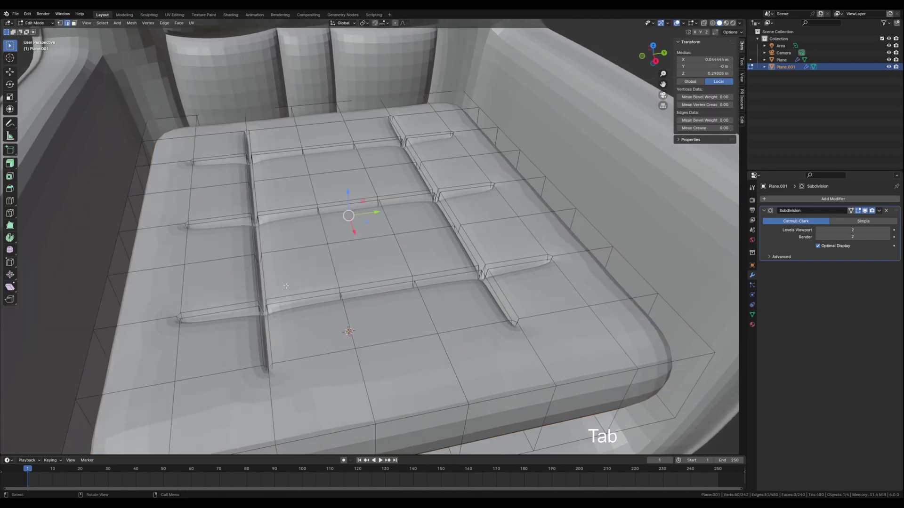
pyautogui.moveTo(277, 291); pyautogui.dragTo(284, 326, button='middle')
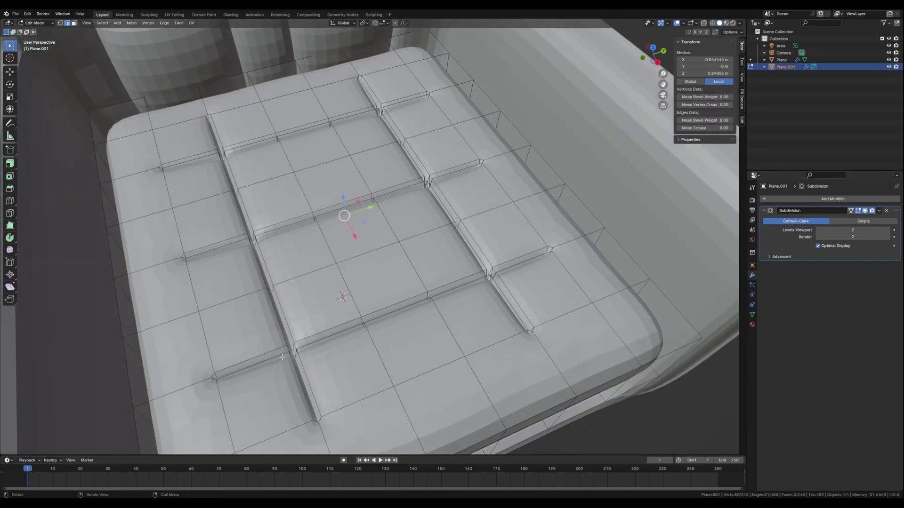
# - Hide the cushion's subdivision in the viewport and select the six centre vertices where the grooves cross
pyautogui.click(866, 213)
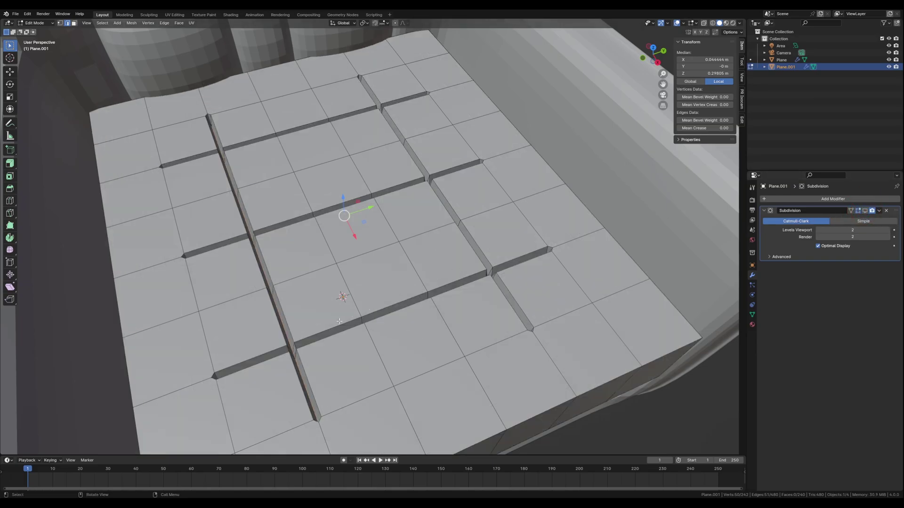
pyautogui.moveTo(324, 283); pyautogui.dragTo(321, 318, button='middle')
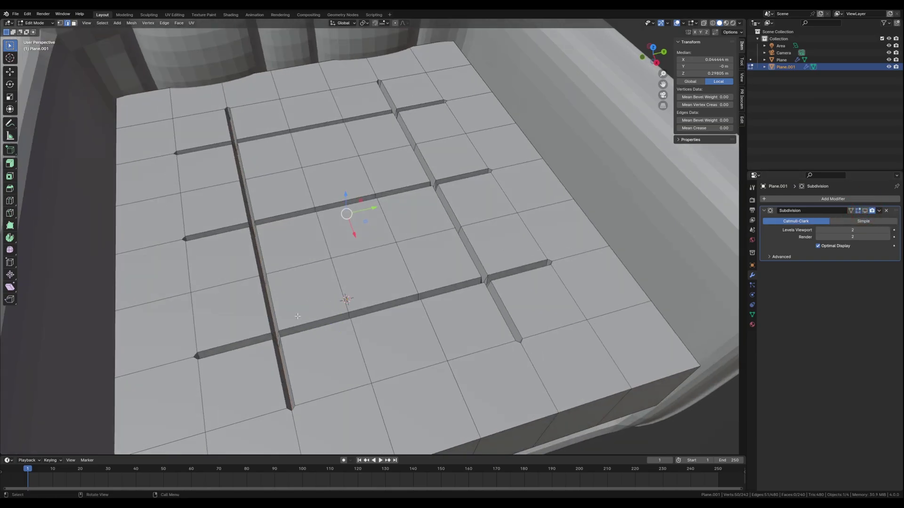
pyautogui.press('1')
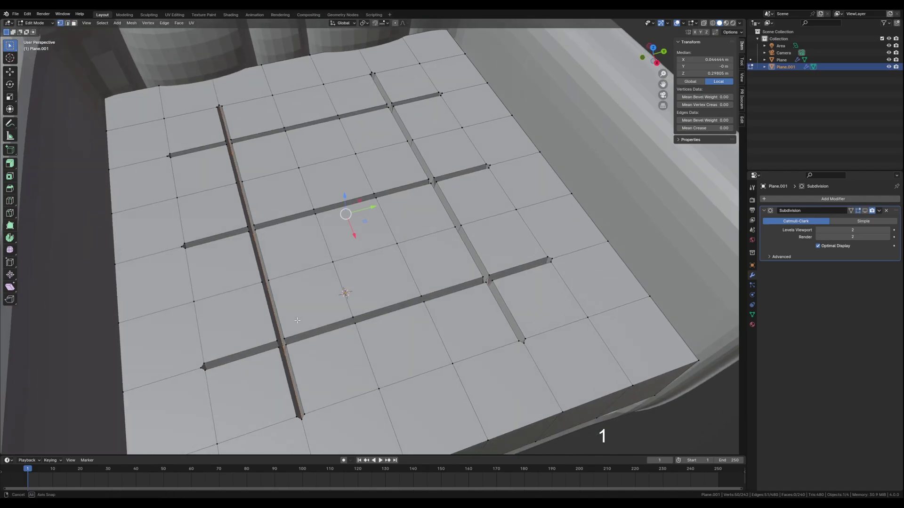
pyautogui.press('KP_7')
pyautogui.scroll(3, 299, 319)
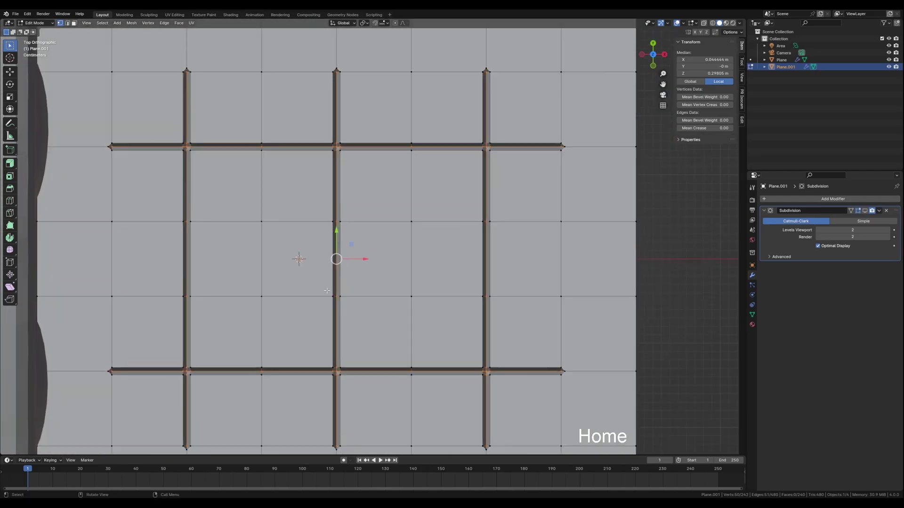
pyautogui.keyDown('shift'); pyautogui.moveTo(71, 109); pyautogui.dragTo(208, 175, button='middle'); pyautogui.keyUp('shift')
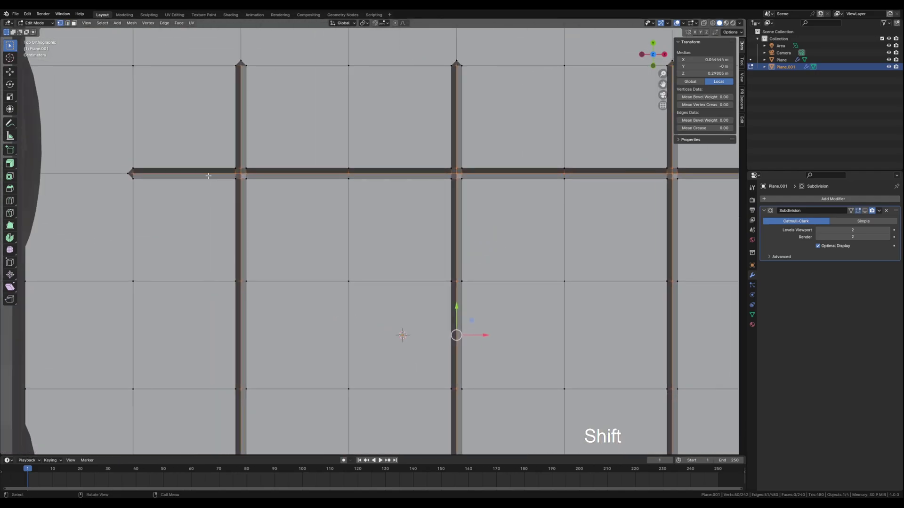
pyautogui.click(241, 175)
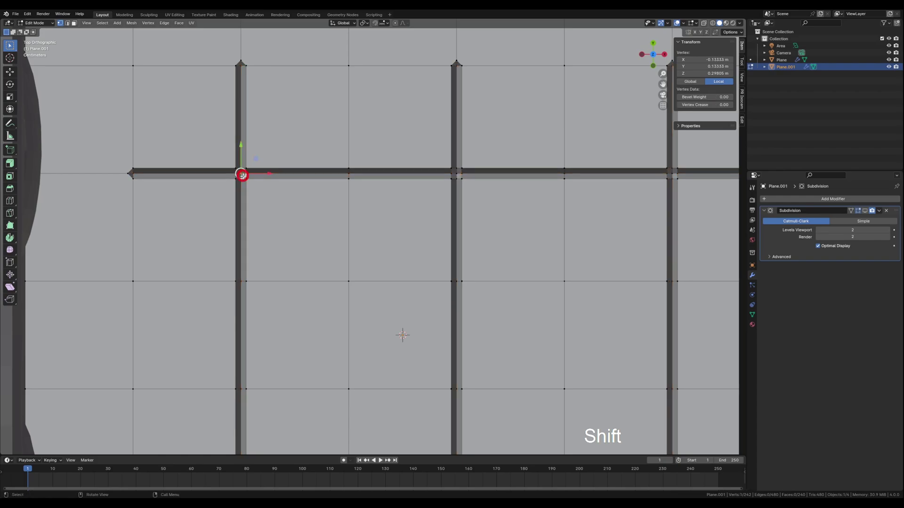
pyautogui.keyDown('shift'); pyautogui.click(456, 174); pyautogui.keyUp('shift')
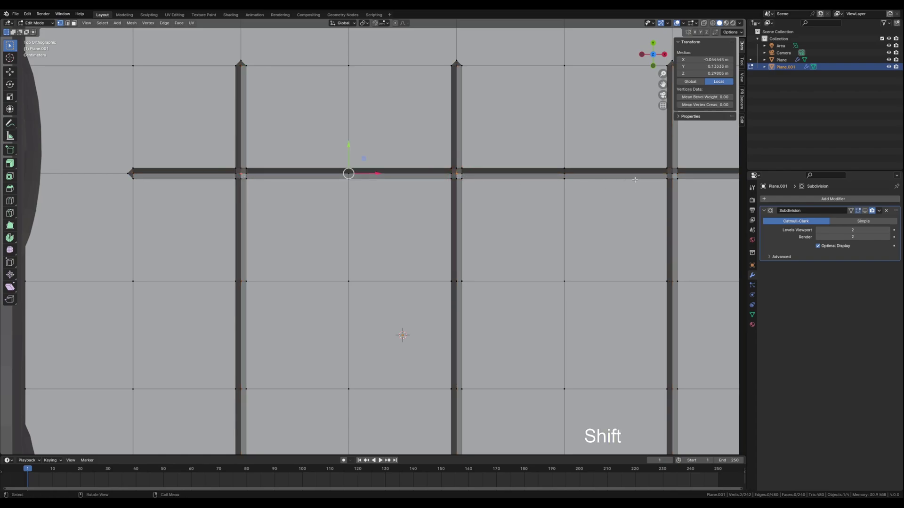
pyautogui.keyDown('shift'); pyautogui.click(670, 172); pyautogui.keyUp('shift')
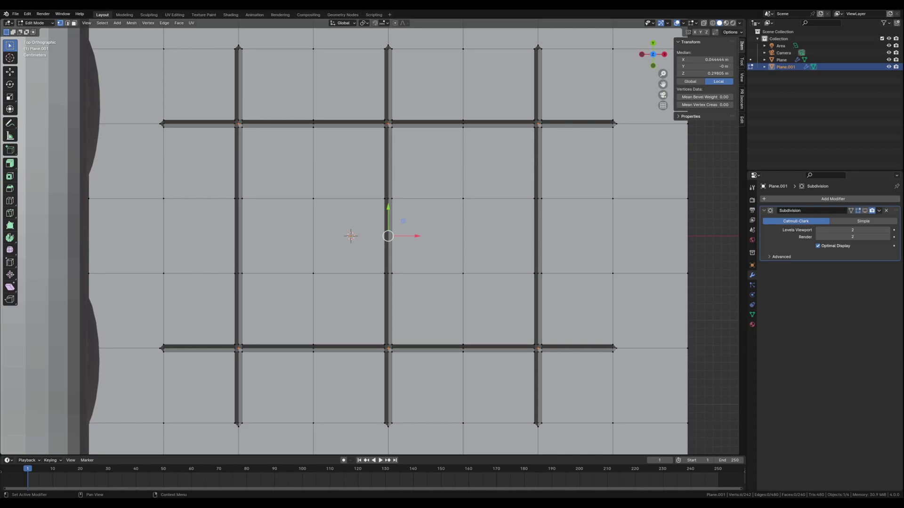
# - Show the subdivision again and lower the crossing vertices about 0.028 m along Z with proportional editing at a size of about 0.052 m
pyautogui.moveTo(402, 244); pyautogui.dragTo(396, 194, button='middle')
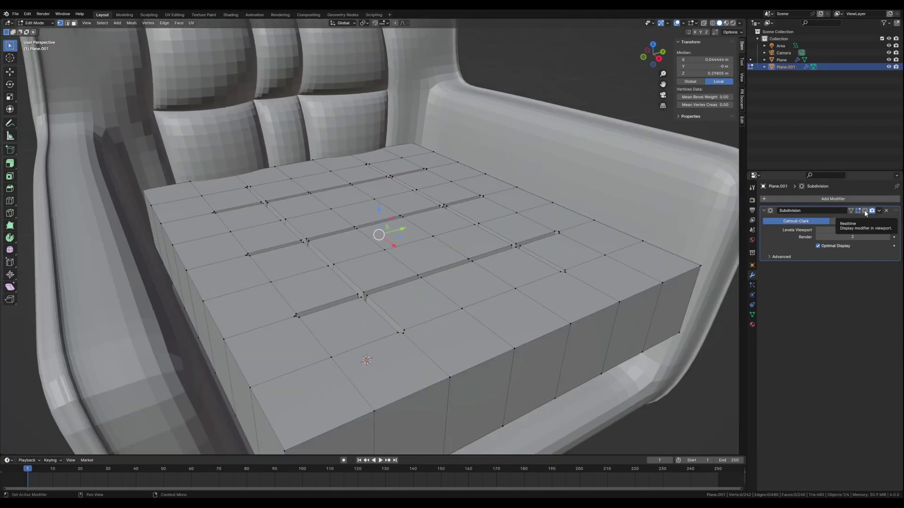
pyautogui.click(865, 211)
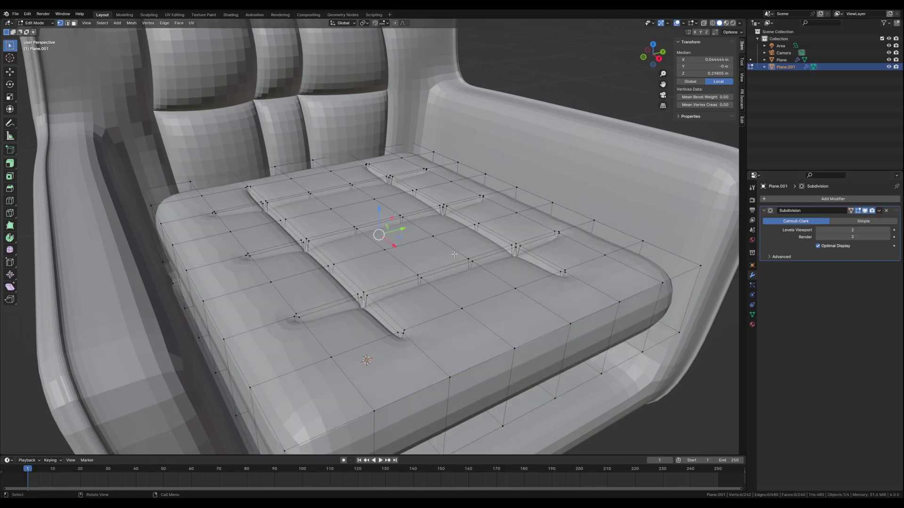
pyautogui.click(395, 23)
pyautogui.press('g')
pyautogui.press('z')
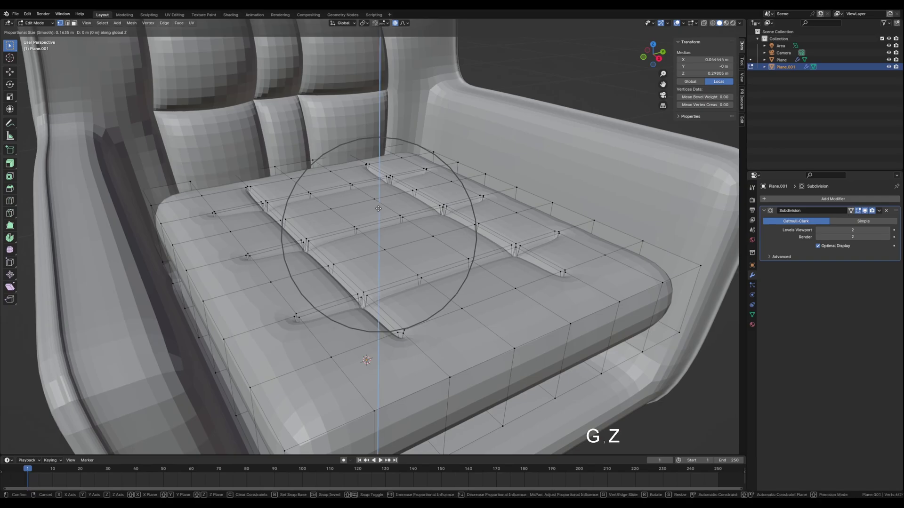
pyautogui.scroll(-2, 379, 209)
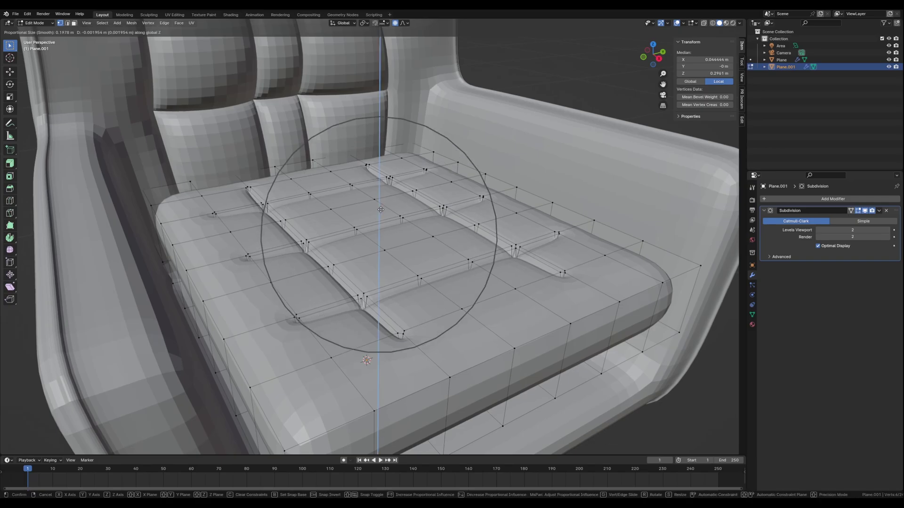
pyautogui.scroll(4, 380, 209)
pyautogui.scroll(6, 380, 211)
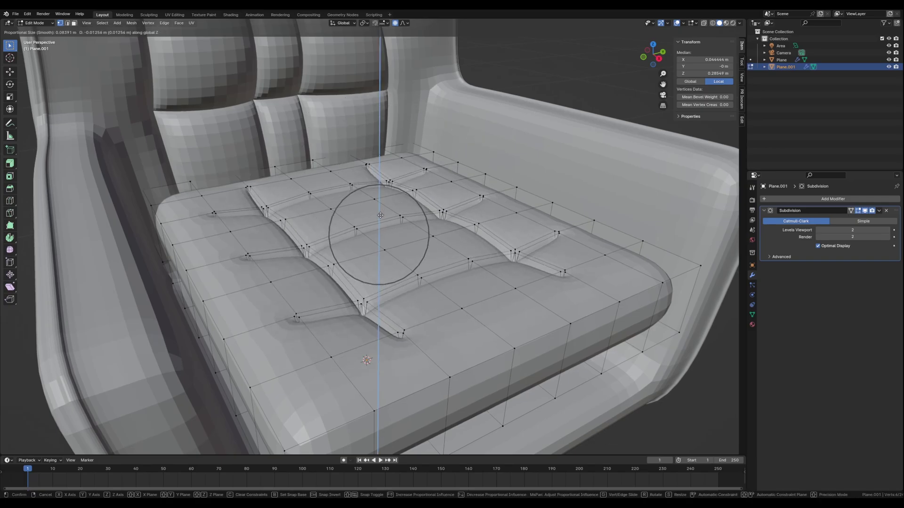
pyautogui.scroll(2, 380, 217)
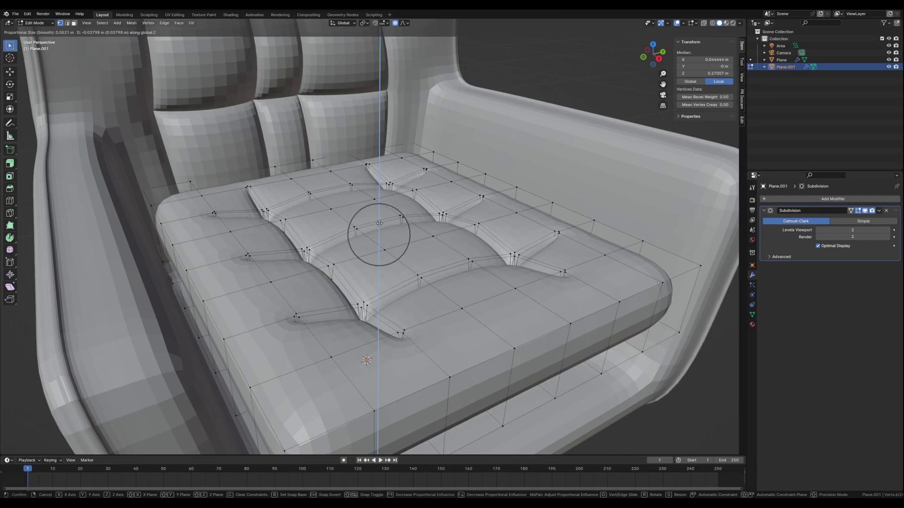
pyautogui.click(379, 223)
# - Add one horizontal loop cut around the cushion's sides, slid towards the underside with a factor of about 0.492
pyautogui.press('Tab')
pyautogui.scroll(-8, 377, 224)
pyautogui.moveTo(376, 224); pyautogui.dragTo(338, 196, button='middle')
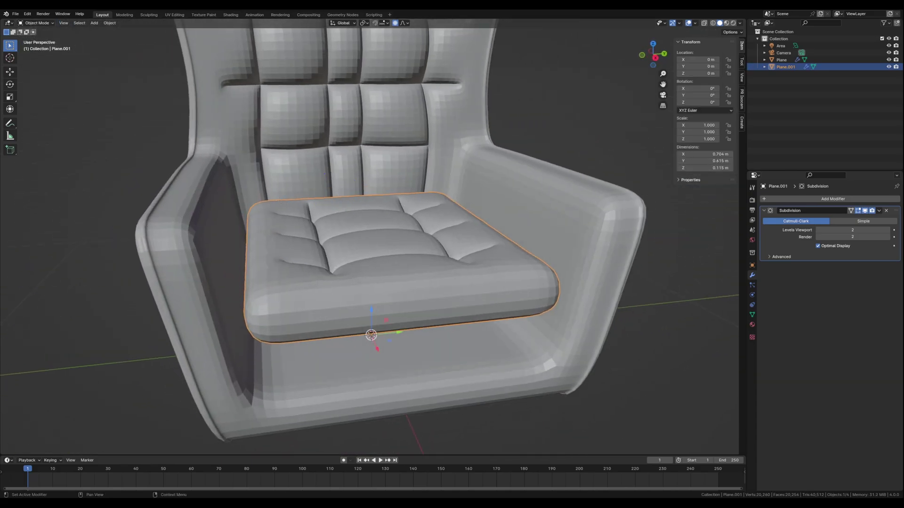
pyautogui.keyDown('shift'); pyautogui.moveTo(498, 326); pyautogui.dragTo(311, 315, button='middle'); pyautogui.keyUp('shift')
pyautogui.press('Tab')
pyautogui.press('2')
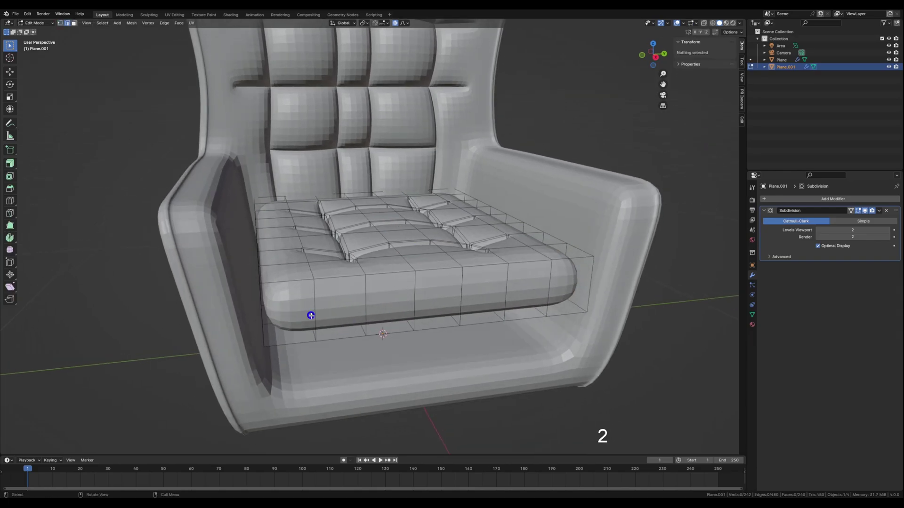
pyautogui.hotkey('ctrl', 'r')
pyautogui.click(320, 314)
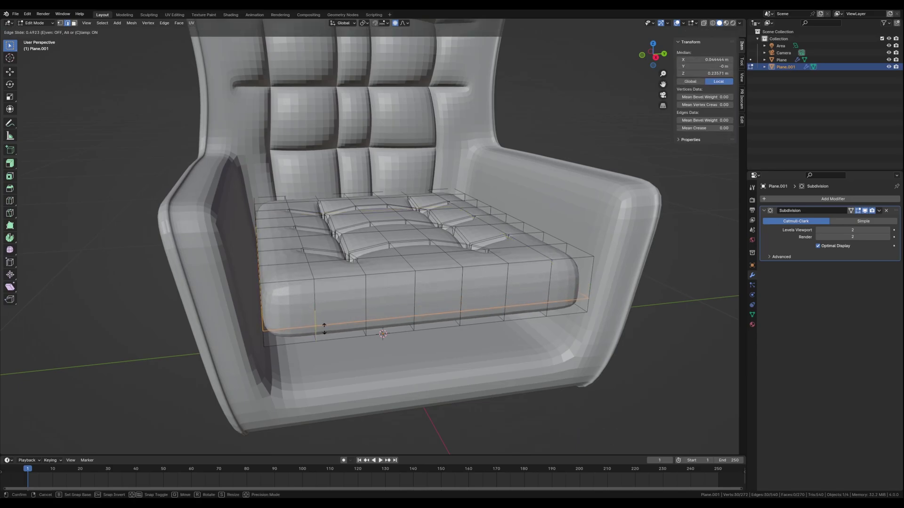
pyautogui.click(324, 329)
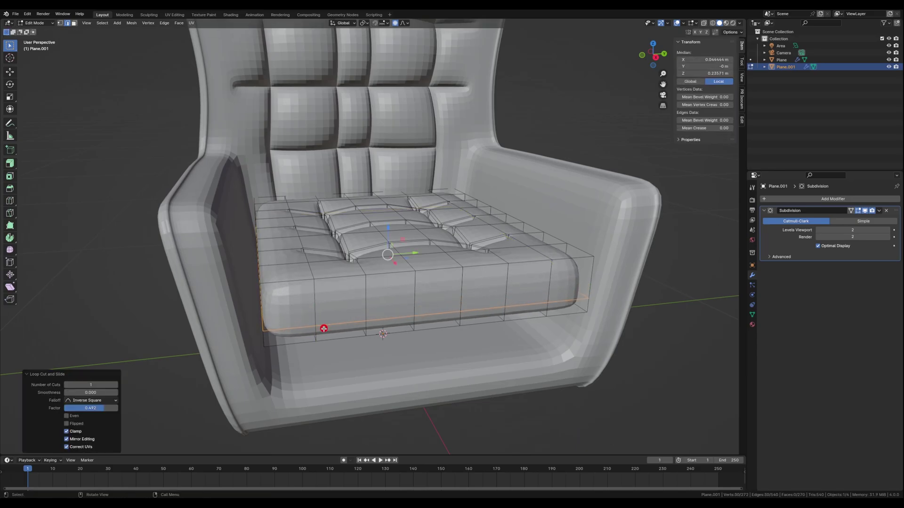
pyautogui.moveTo(324, 329); pyautogui.dragTo(328, 344, button='middle')
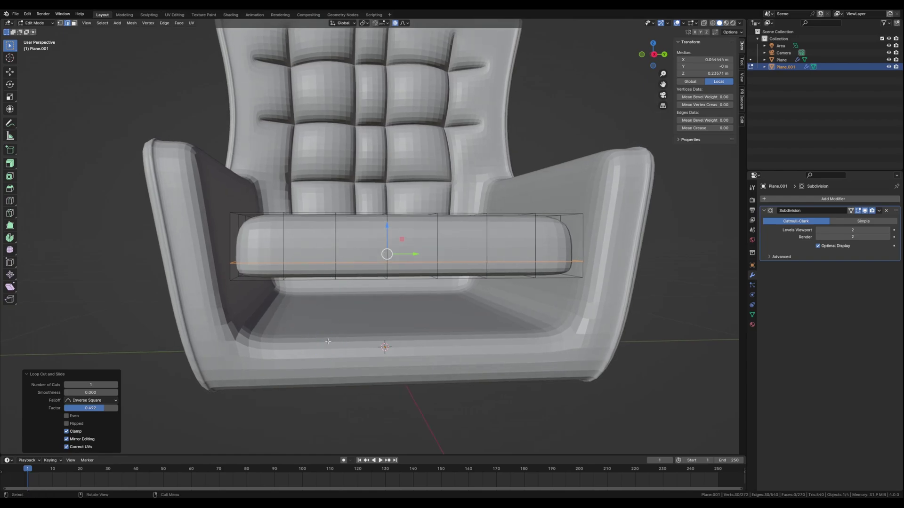
# - Set the cushion's origin to its geometry in Object Mode
pyautogui.press('Tab')
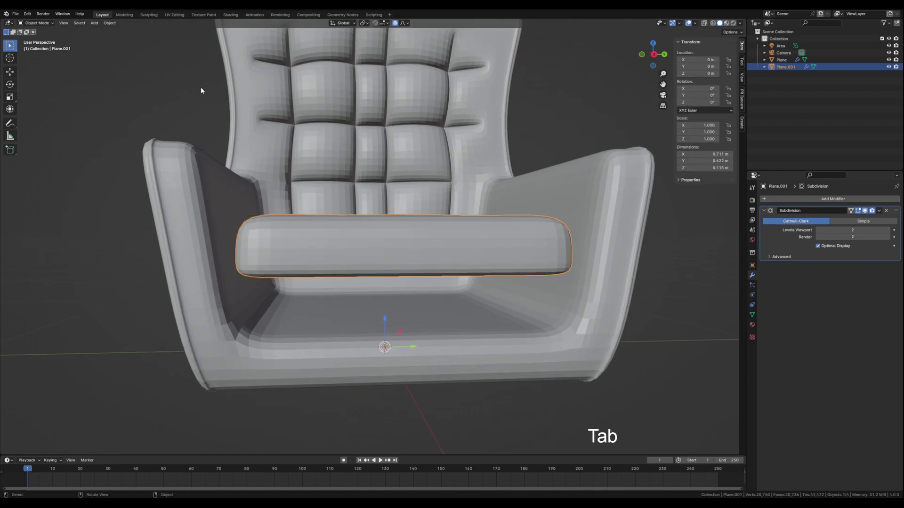
pyautogui.click(109, 22)
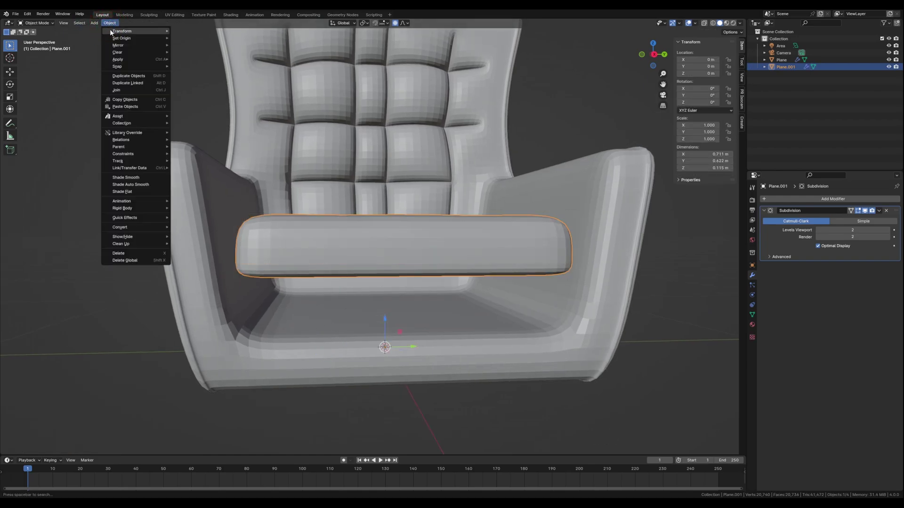
pyautogui.moveTo(121, 38)
pyautogui.click(189, 46)
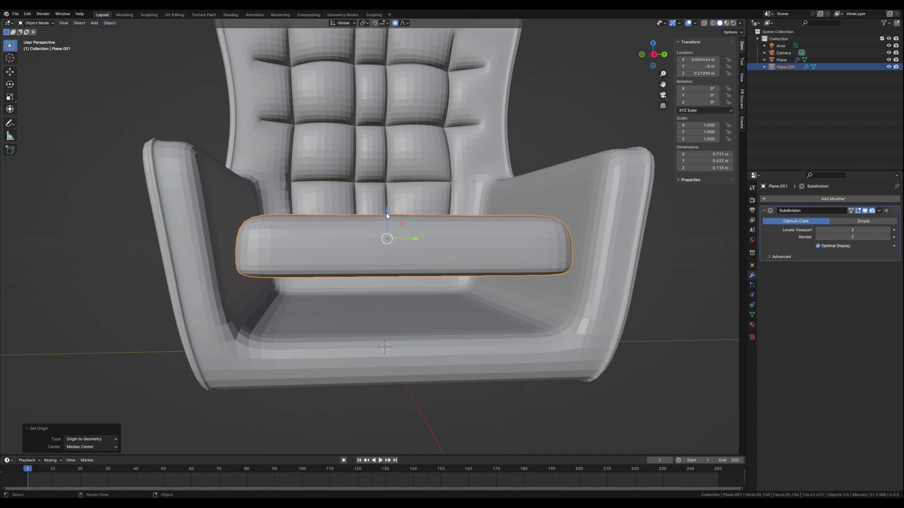
# - Lower the cushion about 0.111 m along Z onto the base of the seat
pyautogui.moveTo(386, 215); pyautogui.dragTo(369, 259)
pyautogui.moveTo(369, 260); pyautogui.dragTo(251, 316, button='middle')
pyautogui.press('End')
pyautogui.press('pagedown')
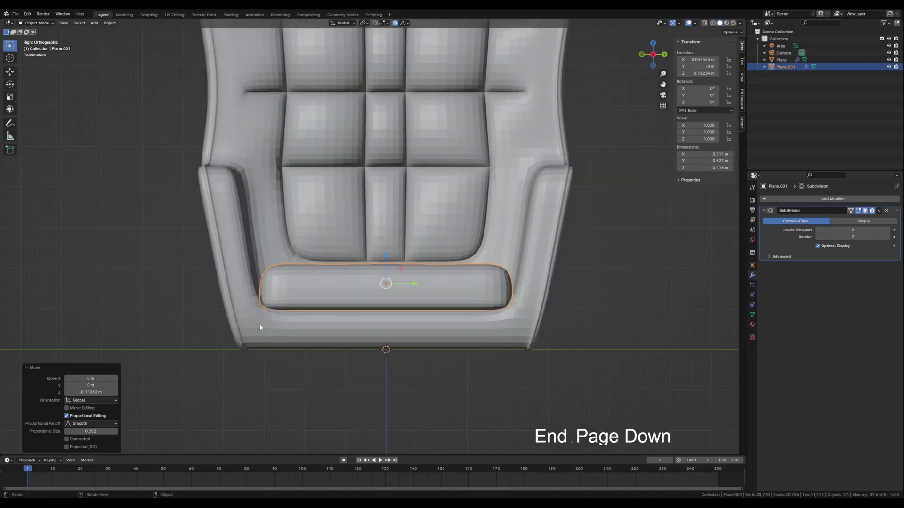
# - Lower the seat cushion a further 0.016 m or so along Z so it sits deeper on the base
pyautogui.scroll(2, 259, 325)
pyautogui.keyDown('shift'); pyautogui.moveTo(274, 351); pyautogui.dragTo(283, 339, button='middle'); pyautogui.keyUp('shift')
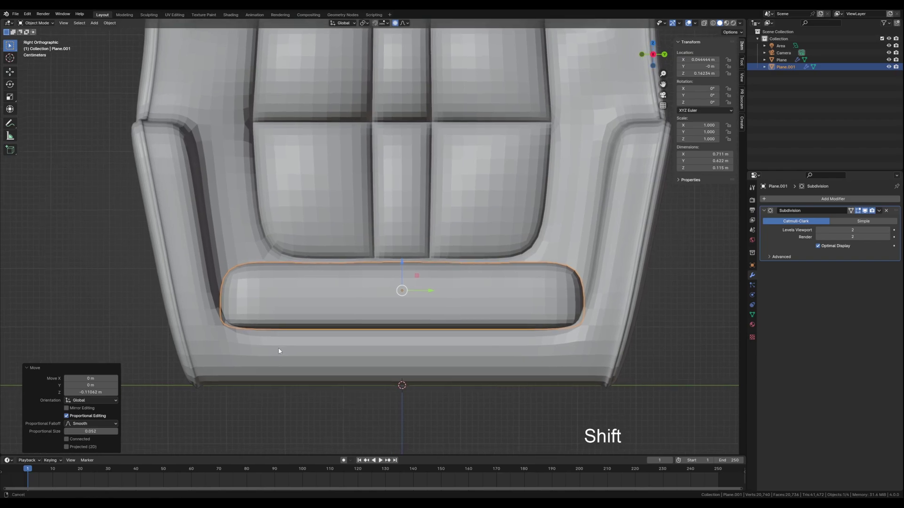
pyautogui.moveTo(404, 264)
pyautogui.mouseDown()
pyautogui.moveTo(403, 291)
pyautogui.moveTo(409, 275)
pyautogui.mouseUp()
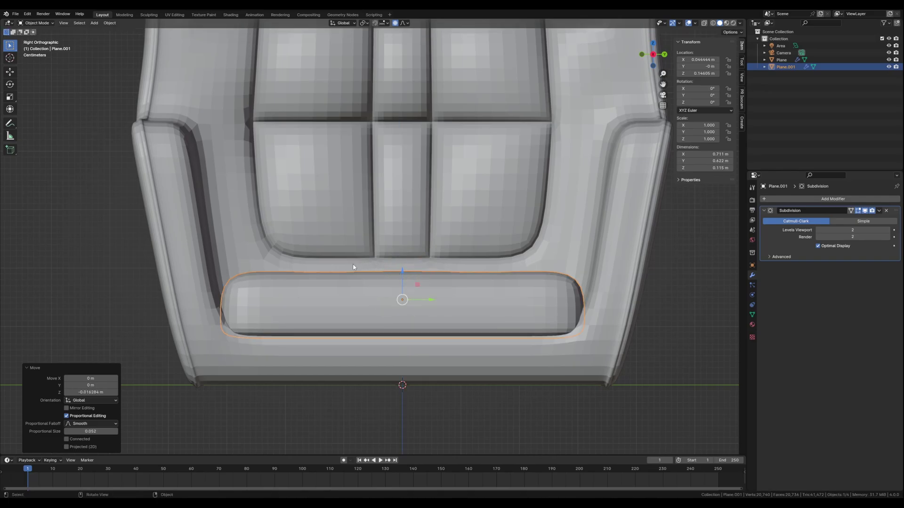
pyautogui.moveTo(354, 267); pyautogui.dragTo(370, 286, button='middle')
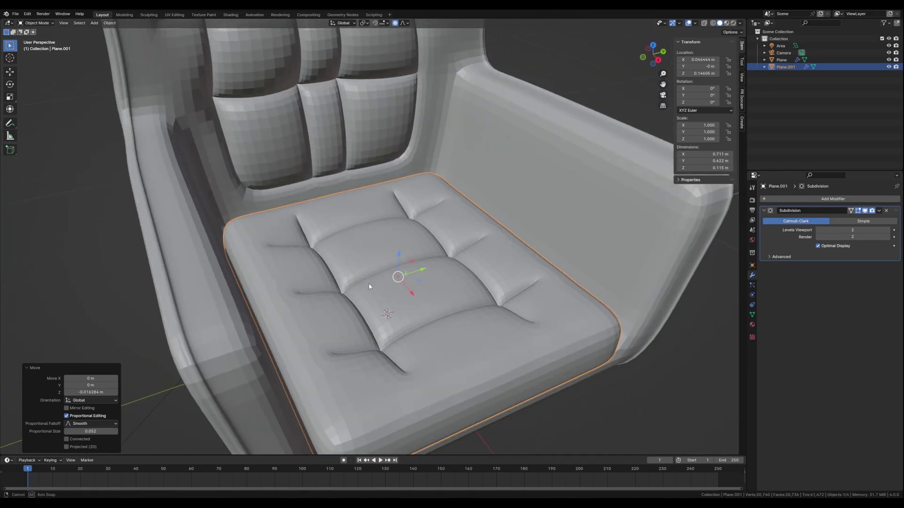
# - Deselect the cushion, check the whole armchair in Rendered shading, and return to Solid shading
pyautogui.scroll(-5, 372, 273)
pyautogui.click(471, 331)
pyautogui.moveTo(467, 328); pyautogui.dragTo(401, 292, button='middle')
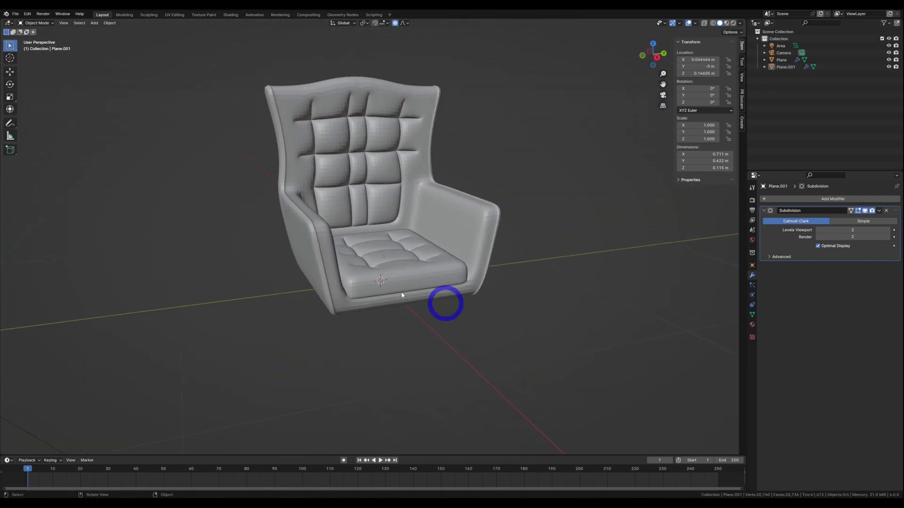
pyautogui.scroll(2, 398, 291)
pyautogui.click(734, 23)
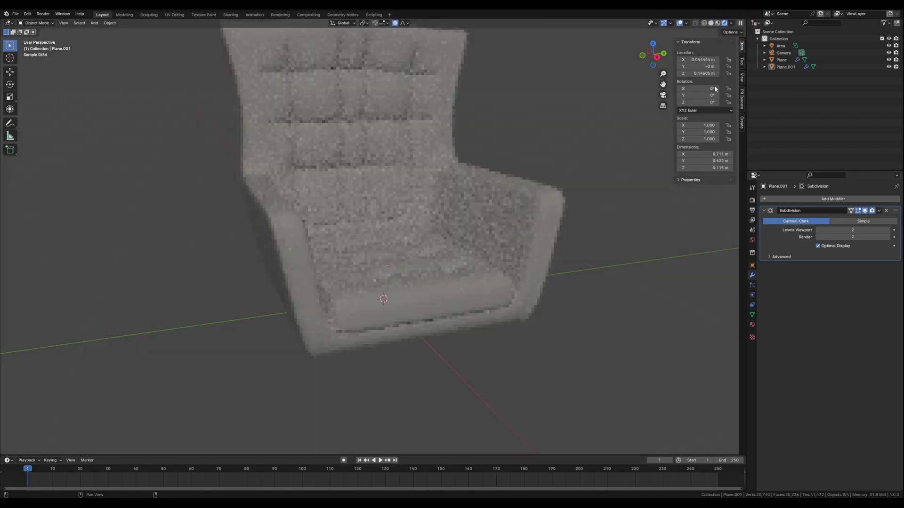
pyautogui.moveTo(566, 275); pyautogui.dragTo(557, 257, button='middle')
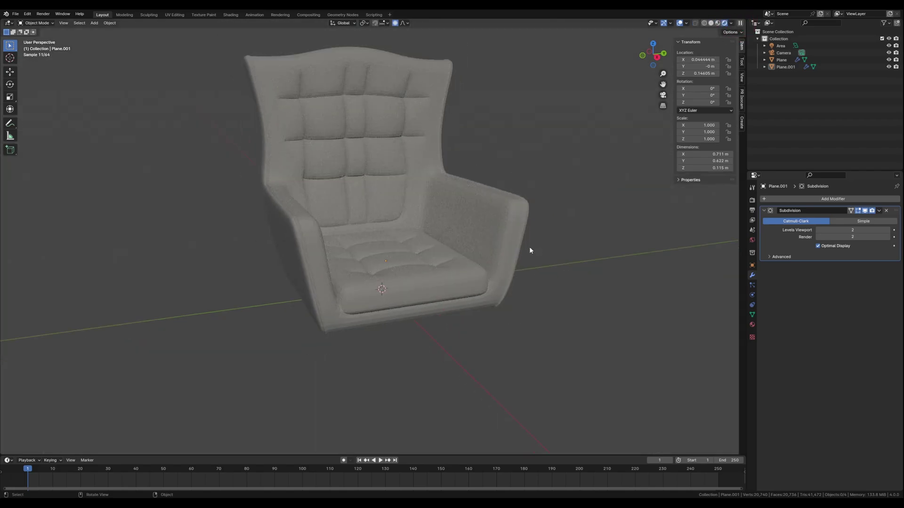
pyautogui.click(711, 23)
# - Move the seat cushion about 0.012 m forward along X
pyautogui.moveTo(439, 282)
pyautogui.mouseDown(button='middle')
pyautogui.moveTo(463, 267)
pyautogui.moveTo(437, 287)
pyautogui.mouseUp(button='middle')
pyautogui.scroll(2, 436, 287)
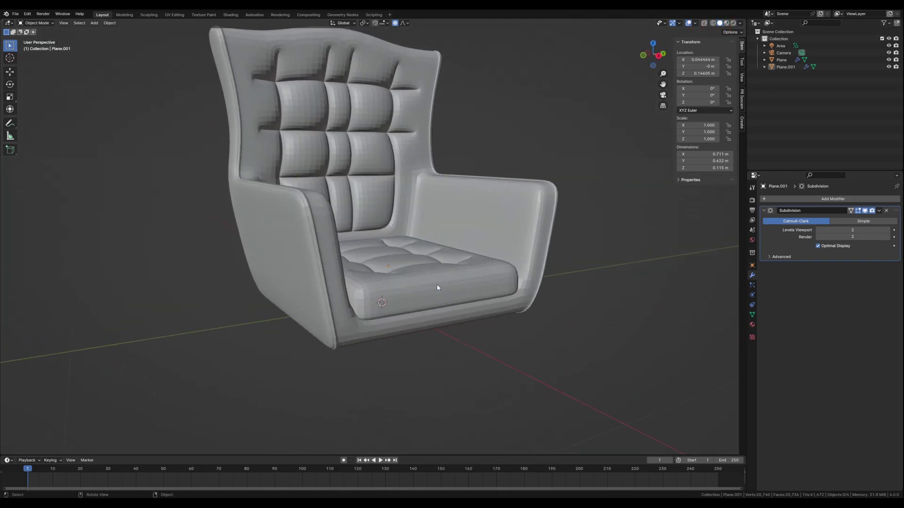
pyautogui.click(409, 291)
pyautogui.scroll(1, 408, 301)
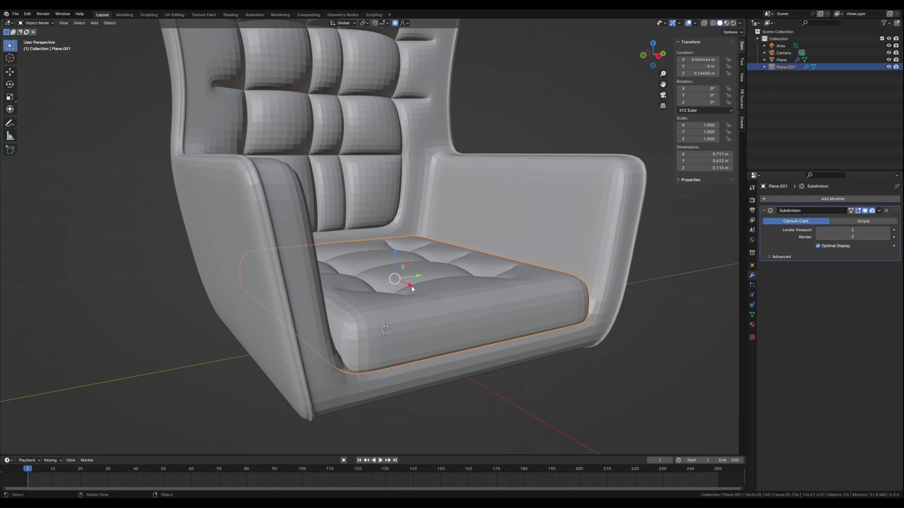
pyautogui.moveTo(412, 289); pyautogui.dragTo(415, 290)
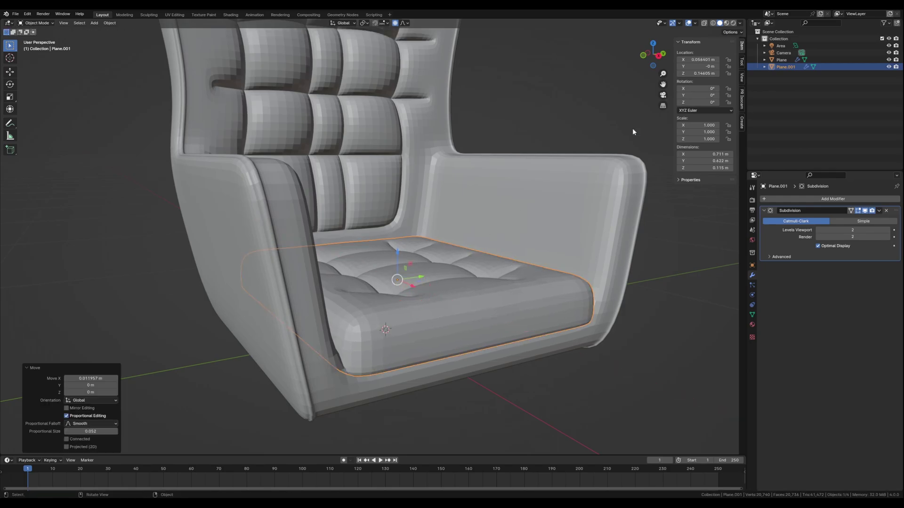
# - Switch to Rendered shading, deselect the cushion, and examine its fit within the chair from the front and side
pyautogui.click(734, 22)
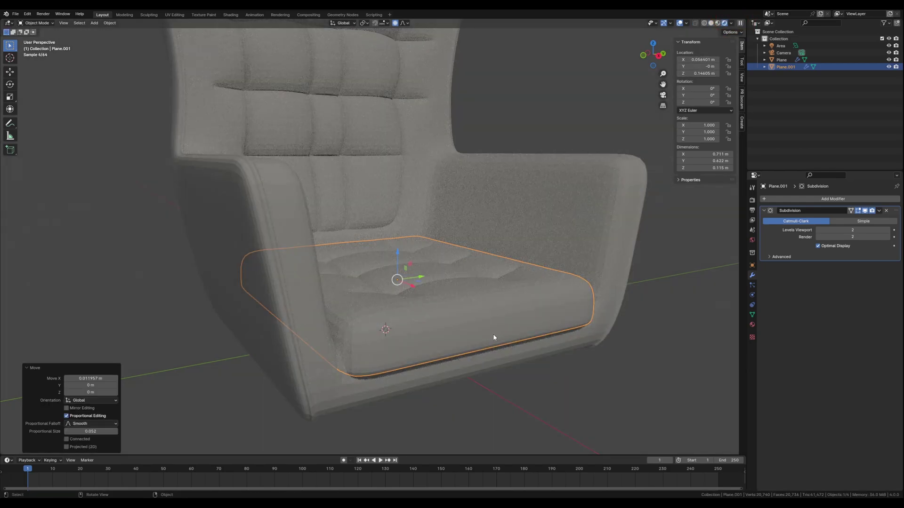
pyautogui.click(609, 377)
pyautogui.moveTo(609, 377)
pyautogui.mouseDown(button='middle')
pyautogui.moveTo(551, 390)
pyautogui.moveTo(585, 388)
pyautogui.moveTo(459, 318)
pyautogui.moveTo(400, 322)
pyautogui.moveTo(410, 316)
pyautogui.moveTo(401, 335)
pyautogui.mouseUp(button='middle')
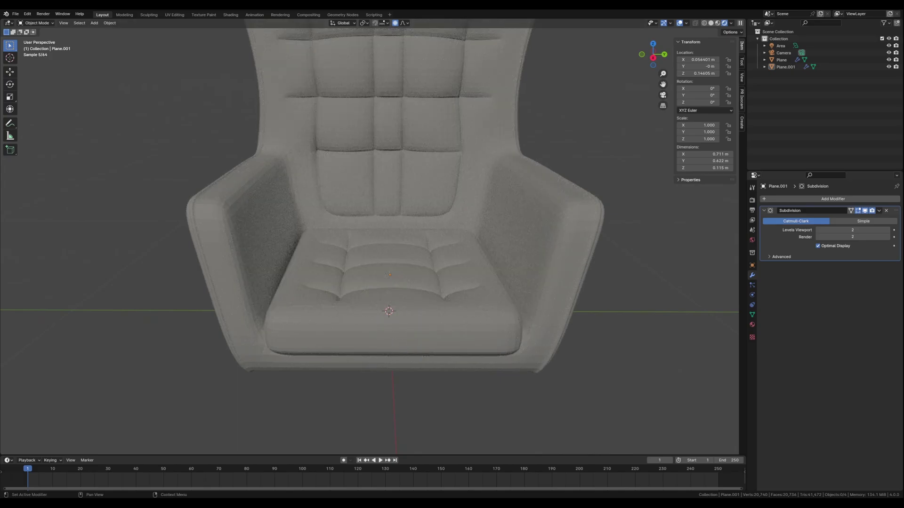
pyautogui.moveTo(213, 244); pyautogui.dragTo(258, 239, button='middle')
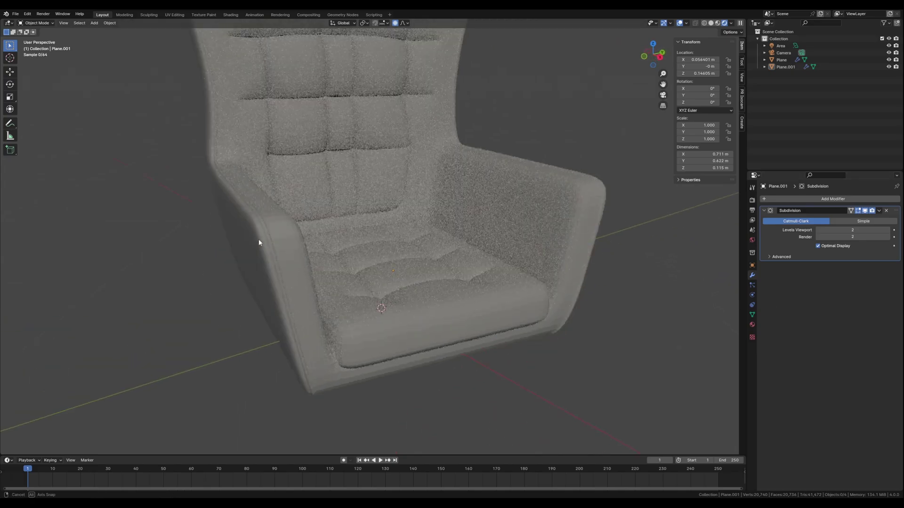
# - Open the armchair body's mesh in Edit Mode around the outer armrest
pyautogui.click(259, 239)
pyautogui.scroll(1, 246, 214)
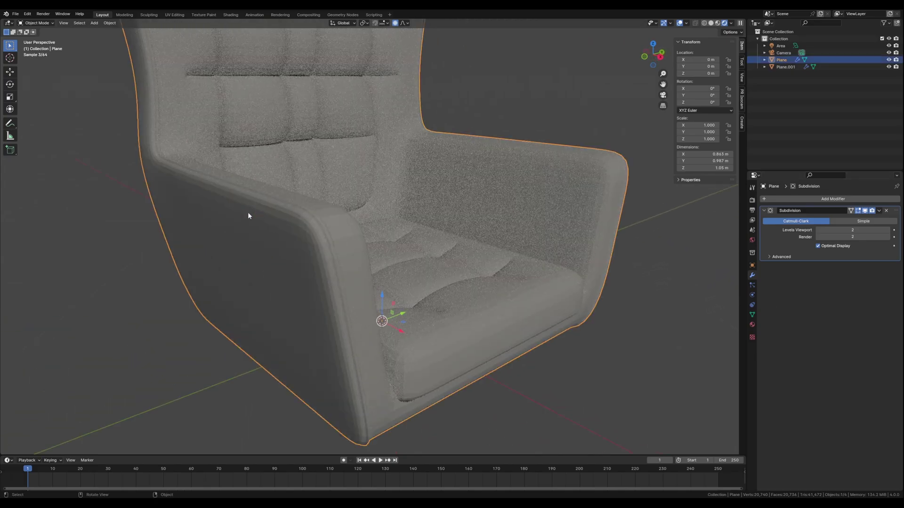
pyautogui.press('Tab')
pyautogui.moveTo(248, 210); pyautogui.dragTo(215, 203, button='middle')
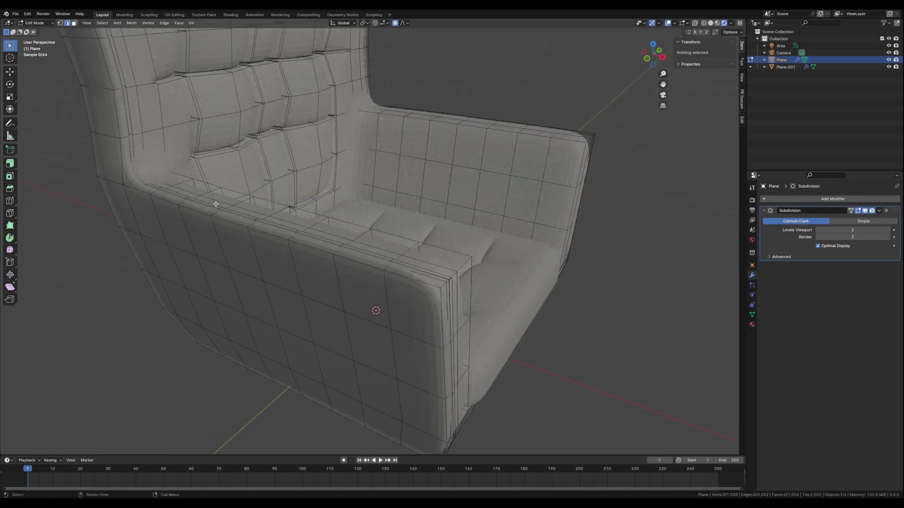
# - Select a strip of faces across the top of one armrest near the backrest, and disable the Subdivision modifier's viewport display
pyautogui.press('3')
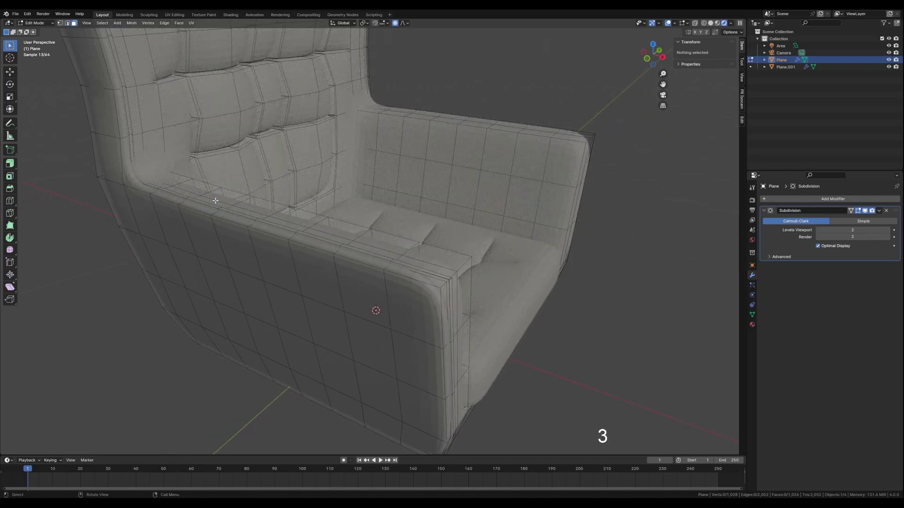
pyautogui.click(218, 197)
pyautogui.press('KP_7')
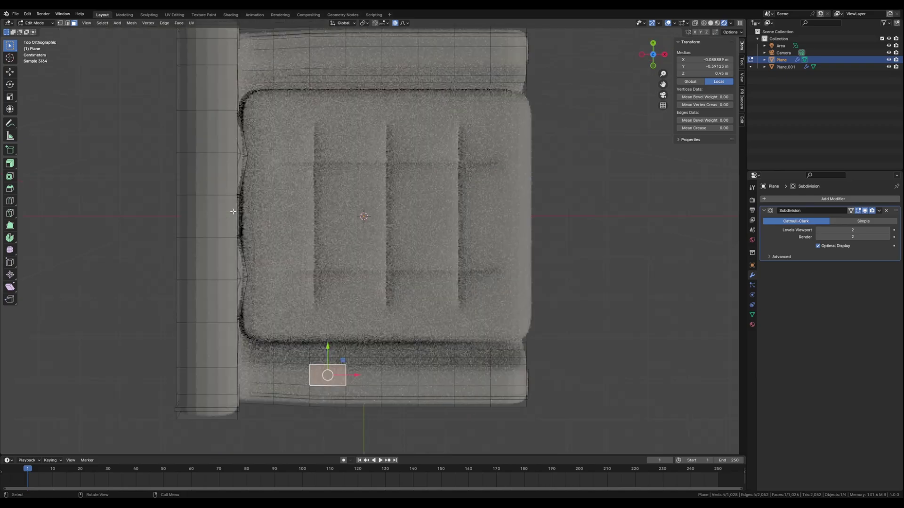
pyautogui.press('Home')
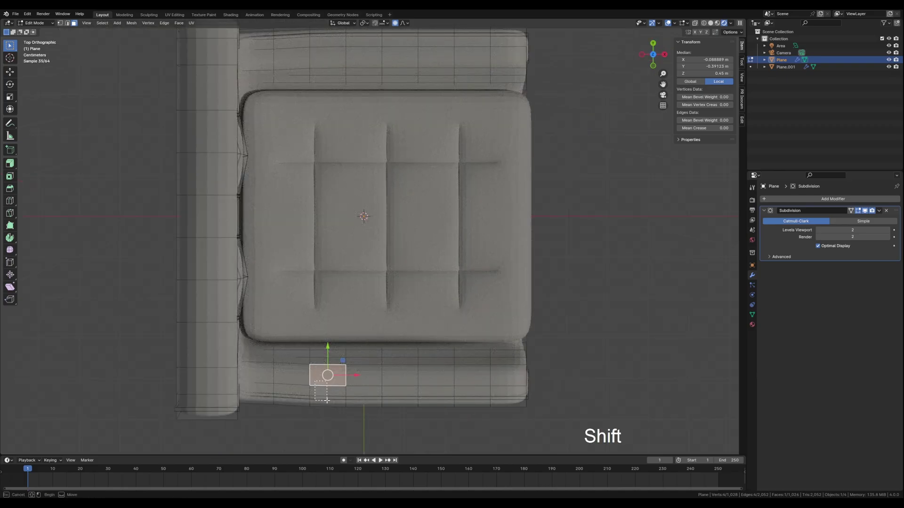
pyautogui.keyDown('shift'); pyautogui.moveTo(319, 402); pyautogui.dragTo(326, 404); pyautogui.keyUp('shift')
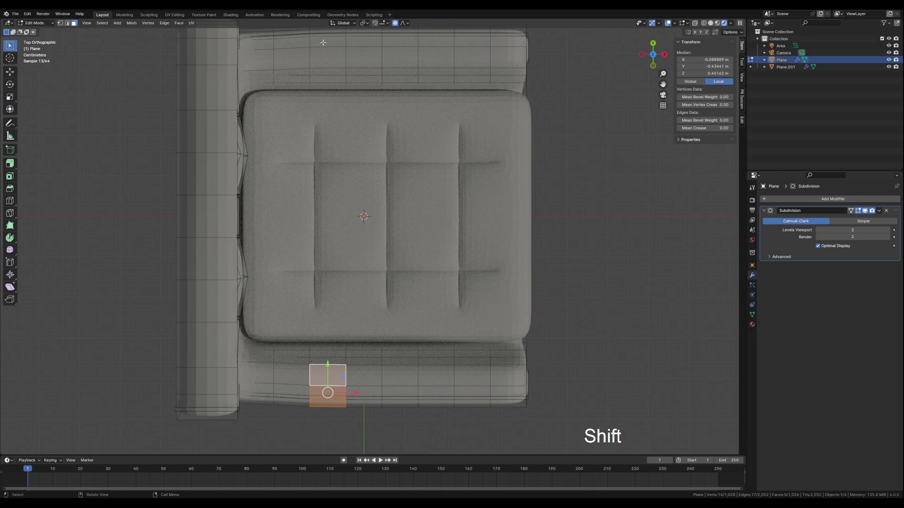
pyautogui.click(865, 210)
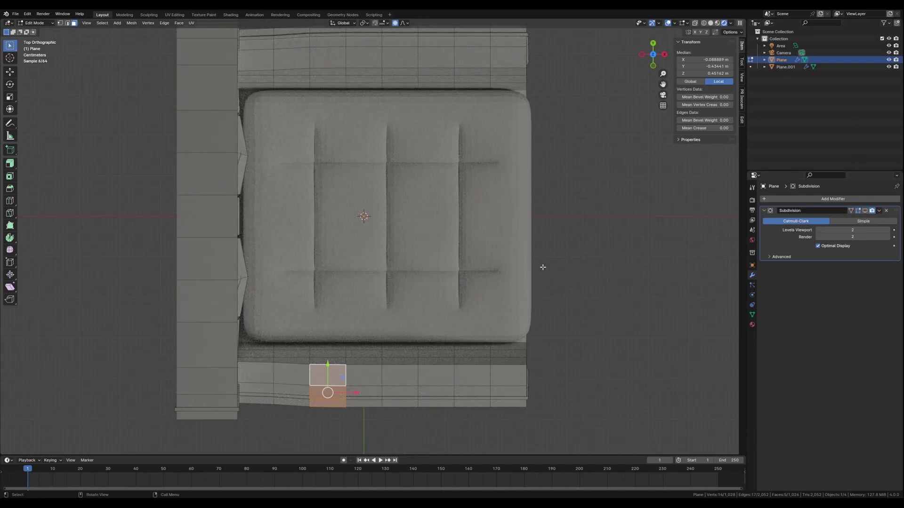
# - Add the matching top faces of the opposite armrest to the selection, excluding the faces on its inner side
pyautogui.keyDown('shift'); pyautogui.moveTo(292, 166); pyautogui.dragTo(307, 214, button='middle'); pyautogui.keyUp('shift')
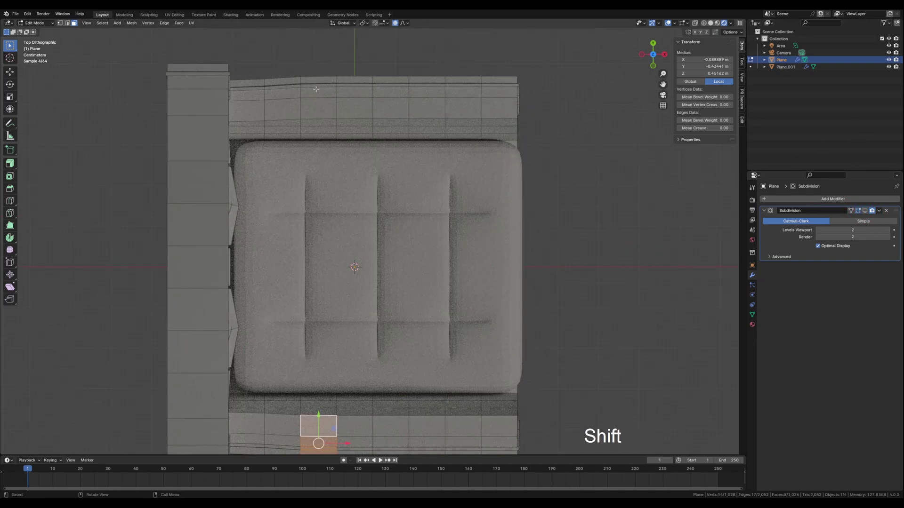
pyautogui.keyDown('shift'); pyautogui.moveTo(314, 93); pyautogui.dragTo(325, 128); pyautogui.keyUp('shift')
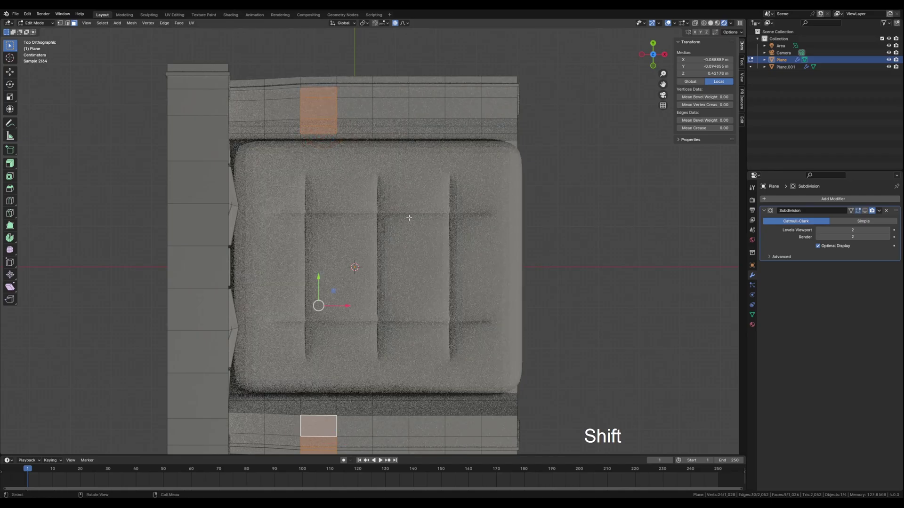
pyautogui.moveTo(330, 141); pyautogui.dragTo(452, 176, button='middle')
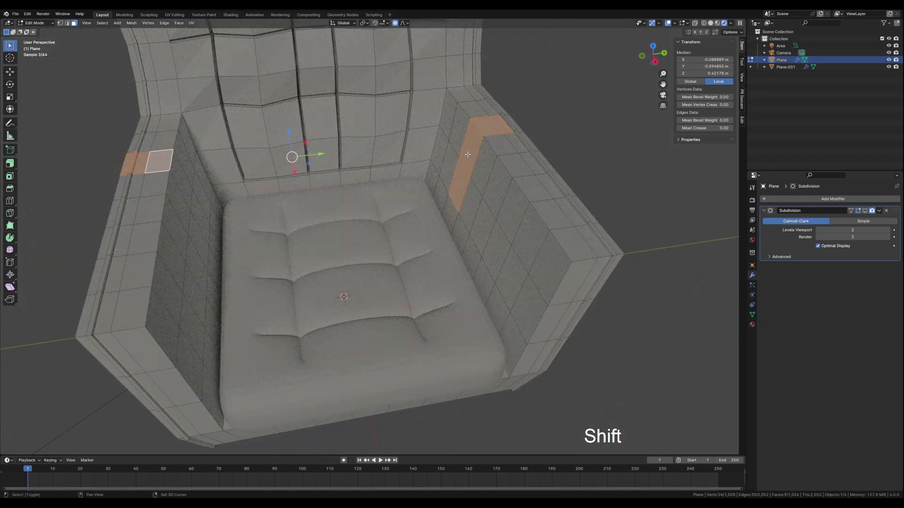
pyautogui.keyDown('shift'); pyautogui.click(467, 155); pyautogui.keyUp('shift')
pyautogui.keyDown('shift'); pyautogui.click(461, 179); pyautogui.keyUp('shift')
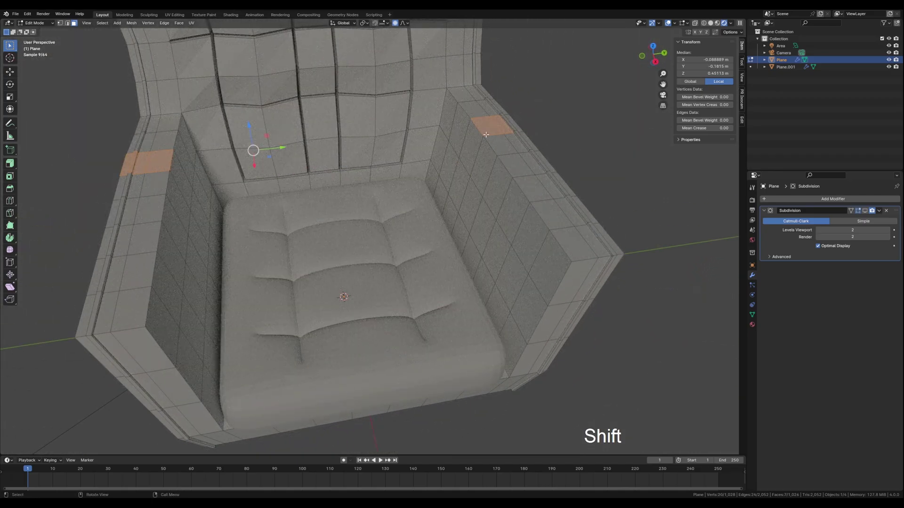
pyautogui.keyDown('shift'); pyautogui.moveTo(515, 170); pyautogui.dragTo(354, 188, button='middle'); pyautogui.keyUp('shift')
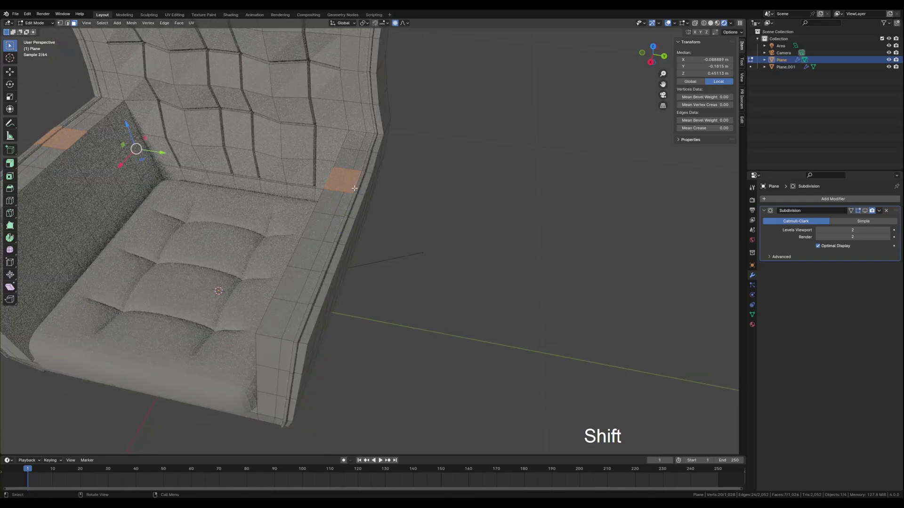
pyautogui.press('b')
pyautogui.keyDown('shift'); pyautogui.moveTo(362, 185); pyautogui.dragTo(366, 185); pyautogui.keyUp('shift')
pyautogui.keyDown('shift'); pyautogui.moveTo(261, 206); pyautogui.dragTo(423, 214, button='middle'); pyautogui.keyUp('shift')
pyautogui.moveTo(304, 193); pyautogui.dragTo(374, 194, button='middle')
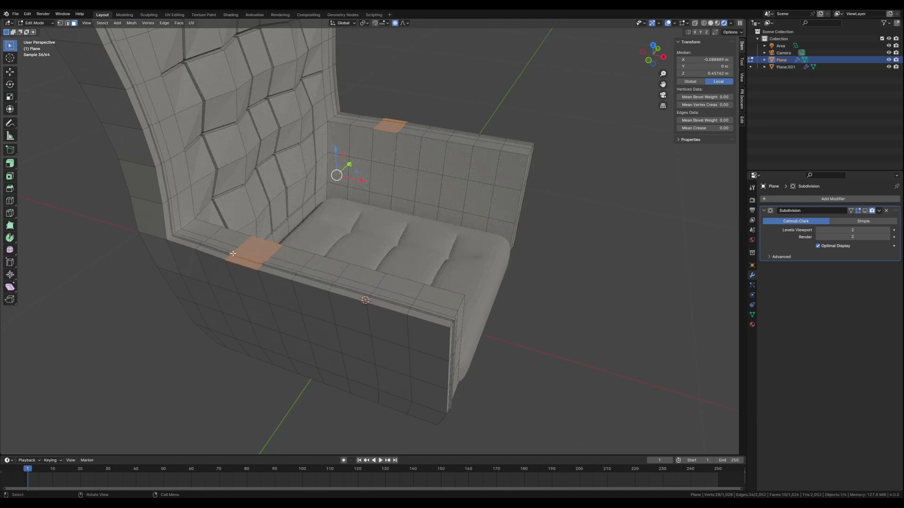
# - Lower the selected armrest faces along Z by about 0.047 m, using smooth proportional editing with a size of about 0.32 m
pyautogui.moveTo(253, 252); pyautogui.dragTo(251, 239, button='middle')
pyautogui.keyDown('shift'); pyautogui.moveTo(349, 159); pyautogui.dragTo(310, 239, button='middle'); pyautogui.keyUp('shift')
pyautogui.press('g')
pyautogui.press('z')
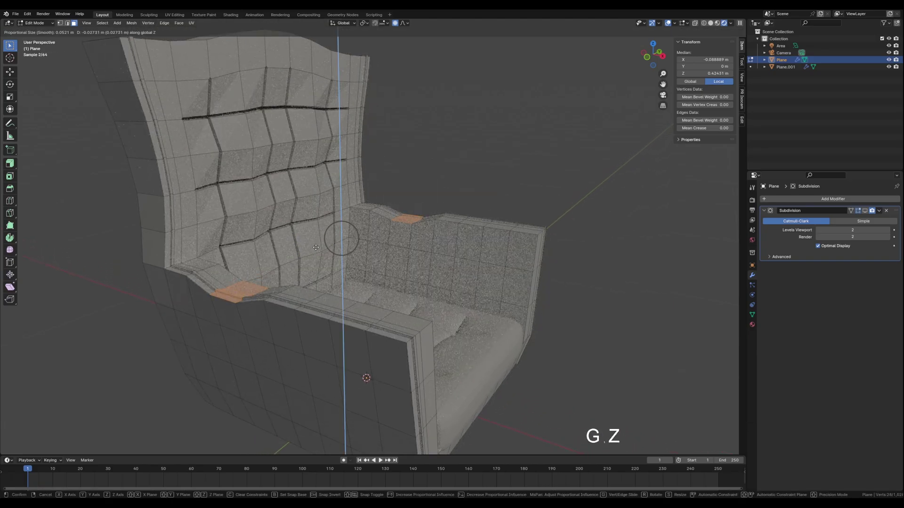
pyautogui.scroll(-7, 317, 244)
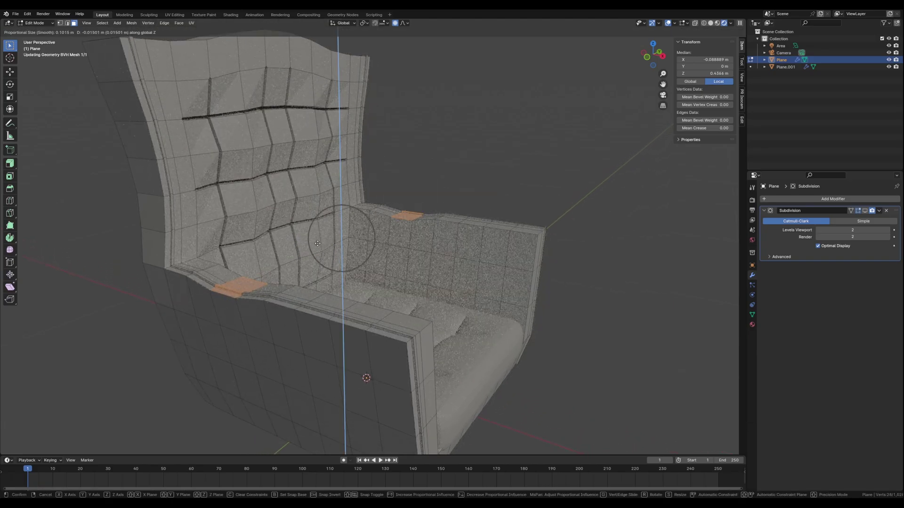
pyautogui.scroll(-7, 317, 243)
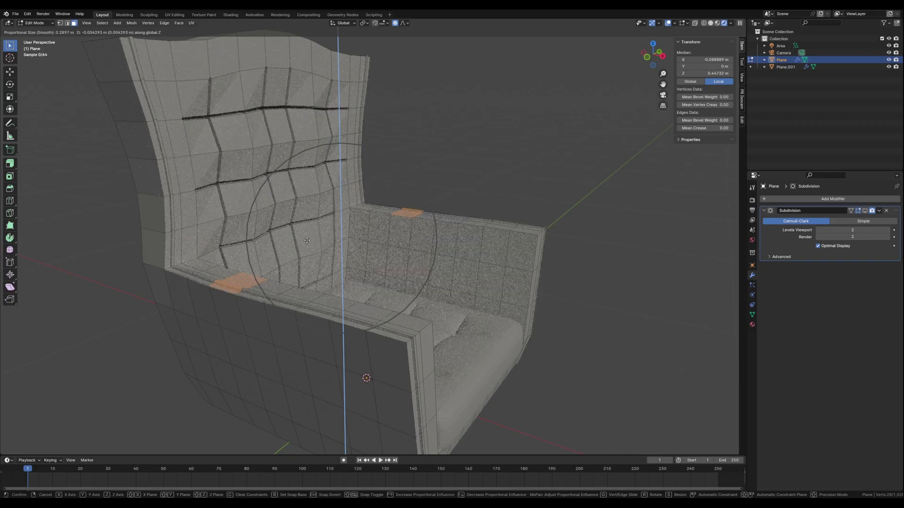
pyautogui.scroll(-2, 307, 248)
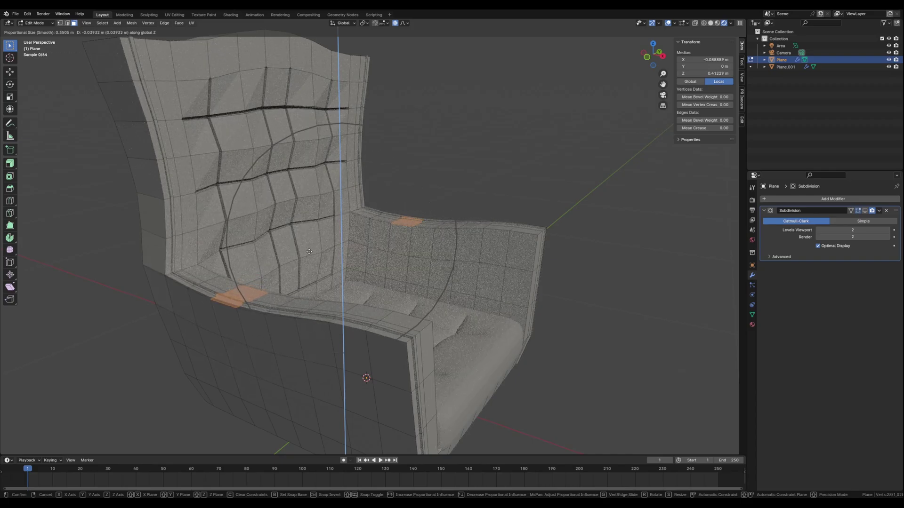
pyautogui.scroll(1, 304, 253)
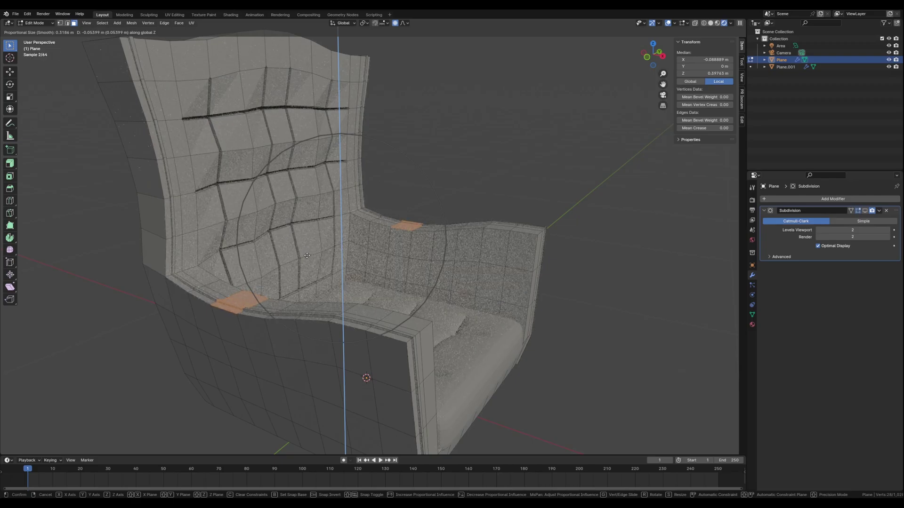
pyautogui.click(307, 254)
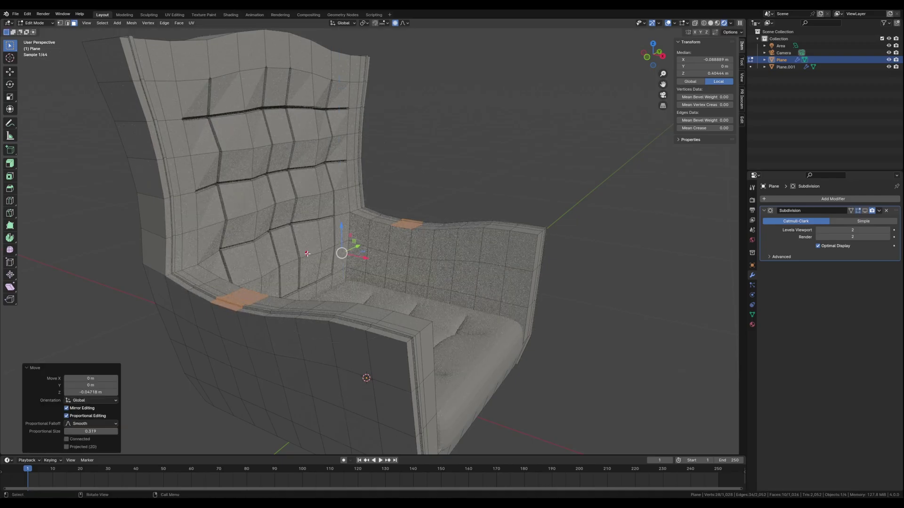
# - Re-enable the subdivision viewport display, lower the armrest faces about 0.02 m more with proportional size about 0.2 m, and return to Object Mode
pyautogui.click(865, 211)
pyautogui.moveTo(307, 280); pyautogui.dragTo(312, 272, button='middle')
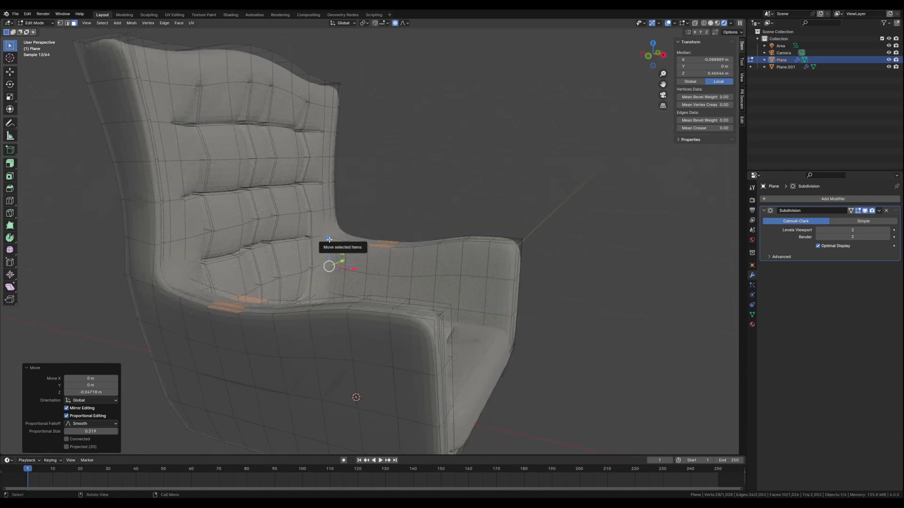
pyautogui.press('g')
pyautogui.press('z')
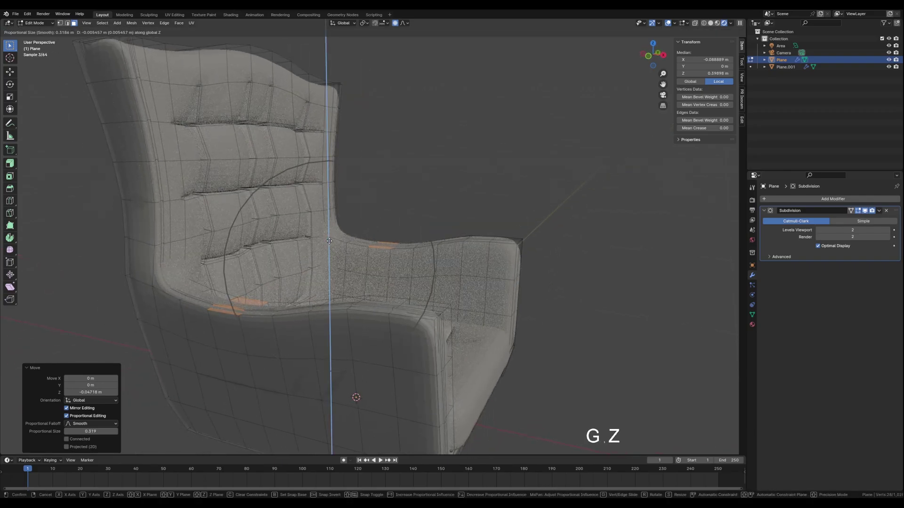
pyautogui.scroll(1, 329, 241)
pyautogui.scroll(2, 329, 241)
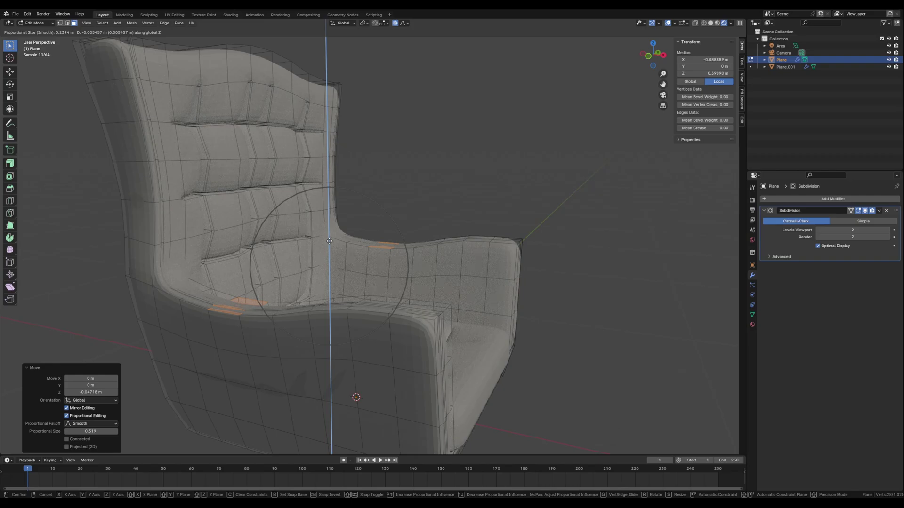
pyautogui.scroll(2, 329, 241)
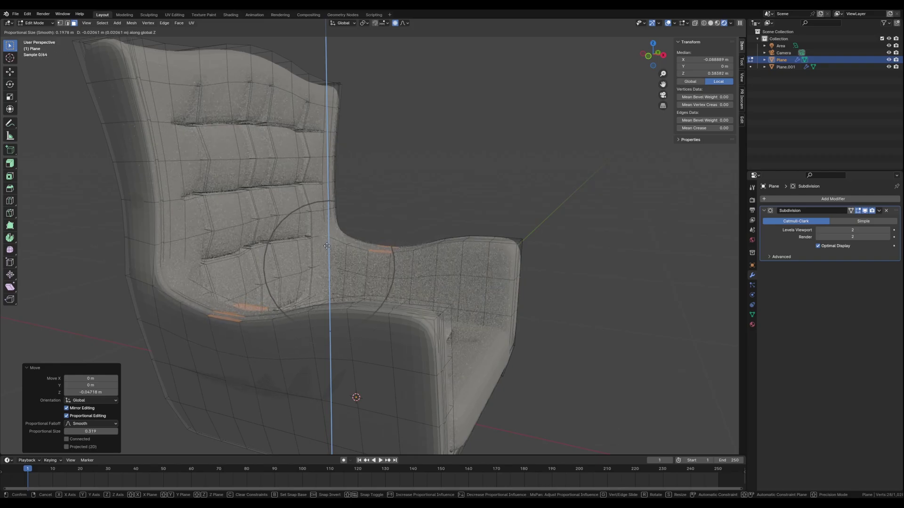
pyautogui.click(327, 245)
pyautogui.press('Tab')
# - Apply Shade Smooth to the chair shell and the seat cushion, leaving both objects deselected
pyautogui.moveTo(326, 245); pyautogui.dragTo(495, 283, button='middle')
pyautogui.click(550, 303)
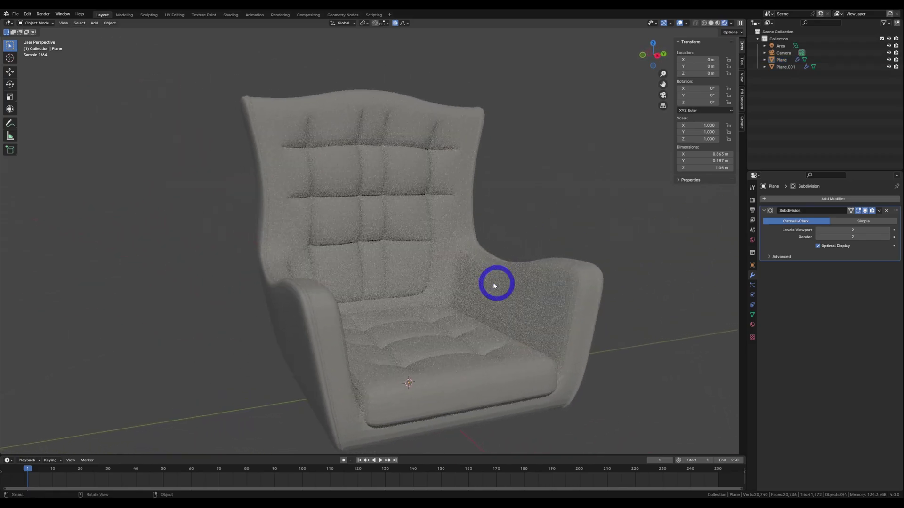
pyautogui.scroll(-2, 492, 284)
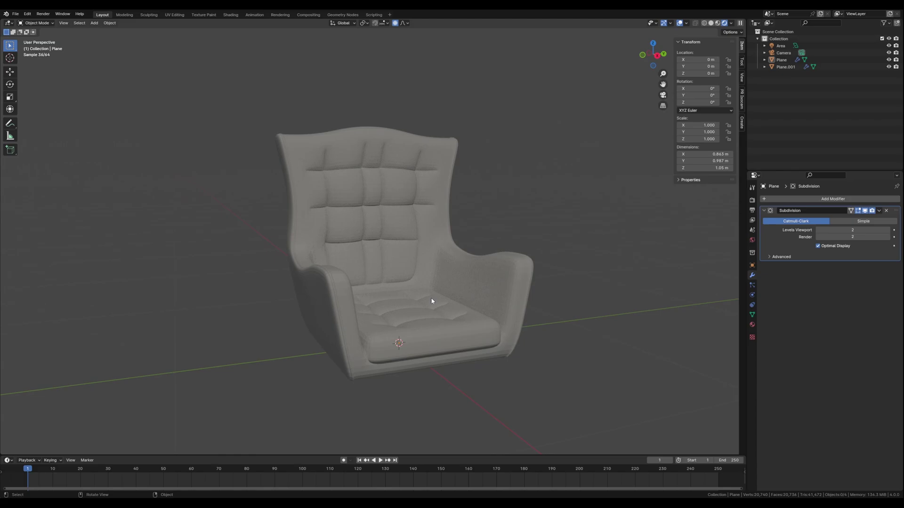
pyautogui.moveTo(497, 280); pyautogui.dragTo(503, 278, button='middle')
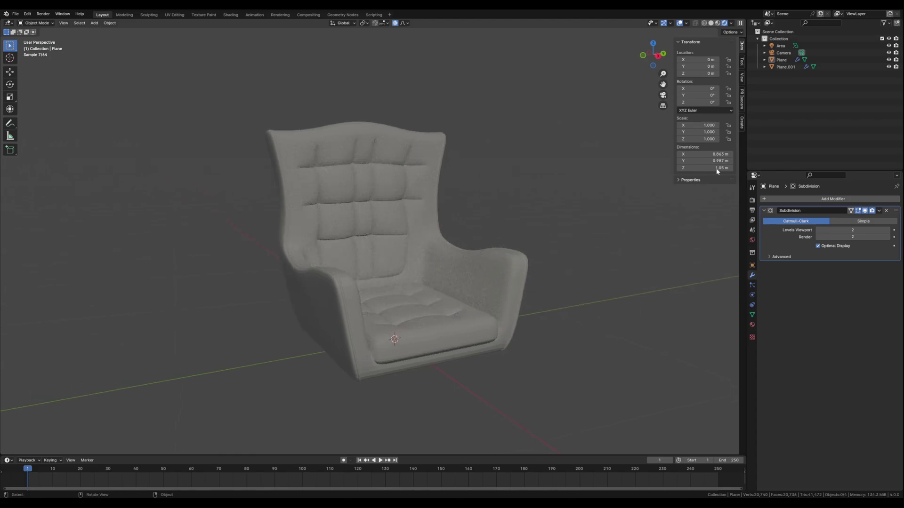
pyautogui.click(304, 213)
pyautogui.rightClick(292, 196)
pyautogui.click(280, 197)
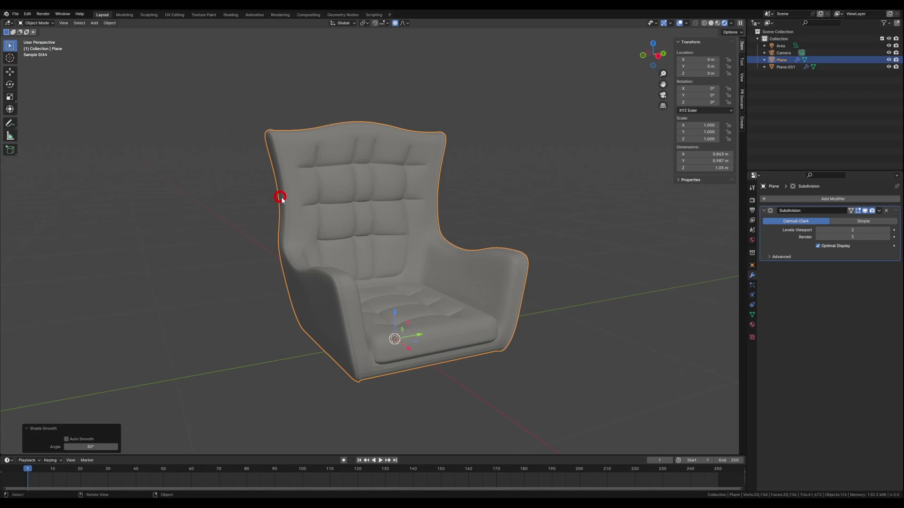
pyautogui.click(382, 309)
pyautogui.rightClick(430, 318)
pyautogui.click(426, 319)
pyautogui.hotkey('alt', 'a')
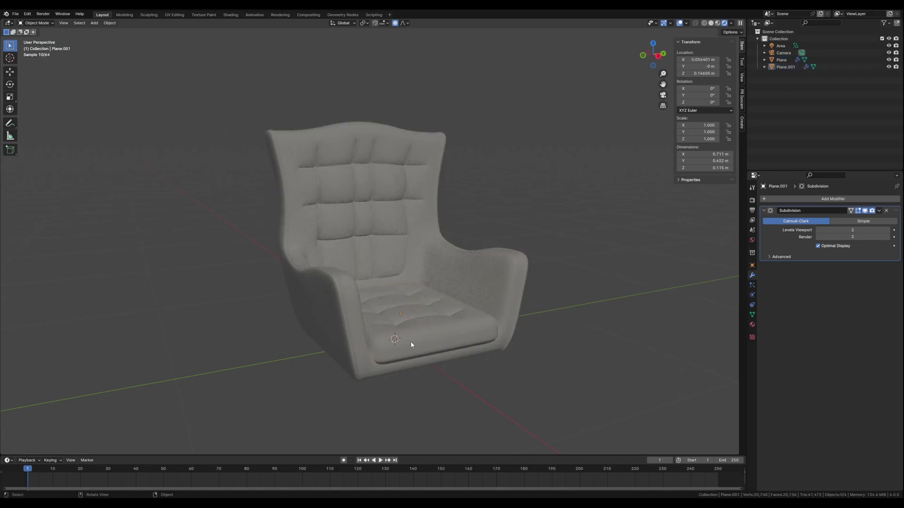
# - Put the chair shell in Edit Mode with face selection, ready to work on its underside
pyautogui.moveTo(410, 345); pyautogui.dragTo(447, 368, button='middle')
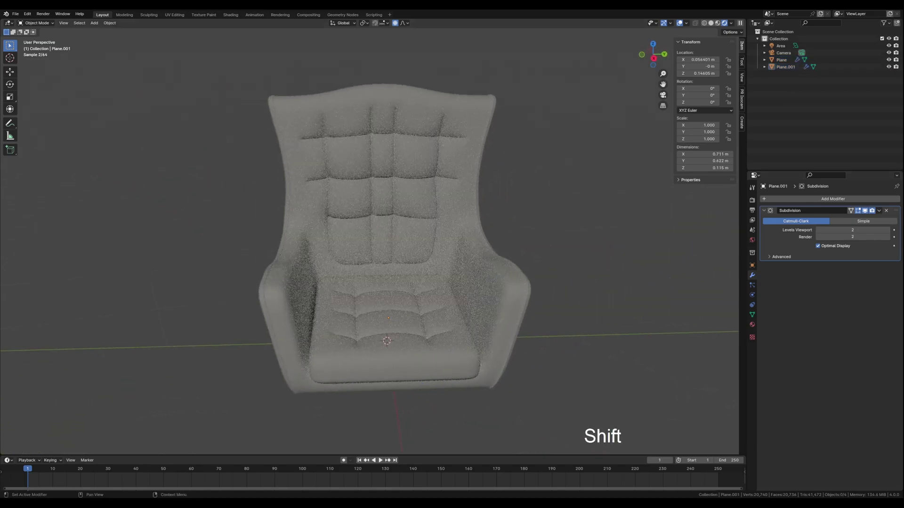
pyautogui.moveTo(504, 338); pyautogui.dragTo(409, 296, button='middle')
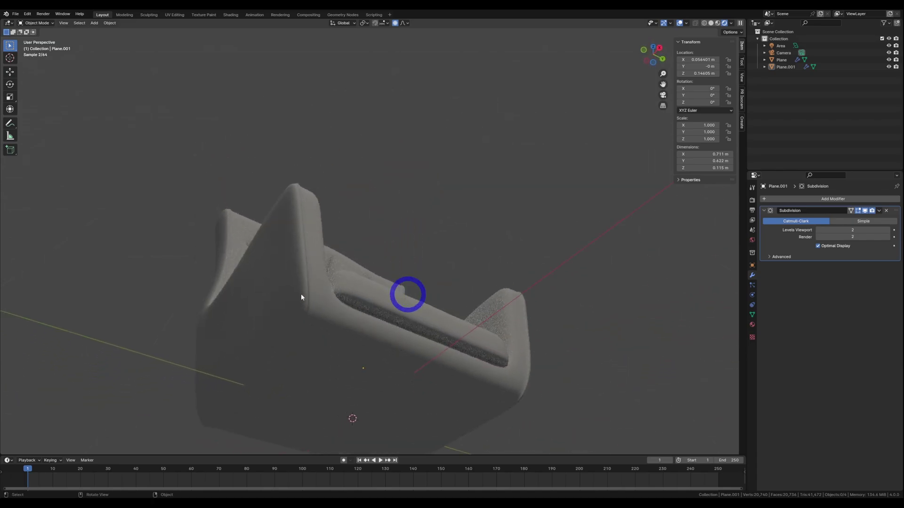
pyautogui.click(283, 293)
pyautogui.press('Tab')
pyautogui.keyDown('shift'); pyautogui.moveTo(290, 305); pyautogui.dragTo(358, 269, button='middle'); pyautogui.keyUp('shift')
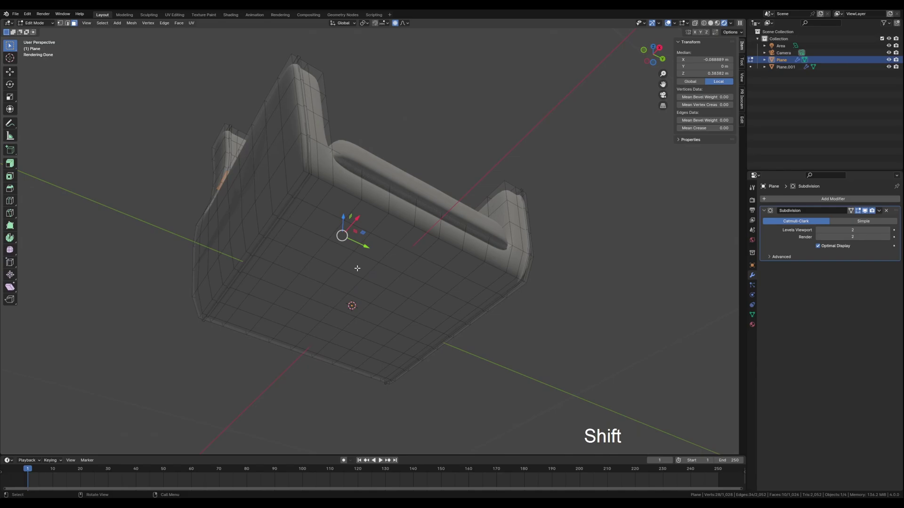
pyautogui.scroll(1, 335, 260)
pyautogui.moveTo(268, 231); pyautogui.dragTo(264, 243, button='middle')
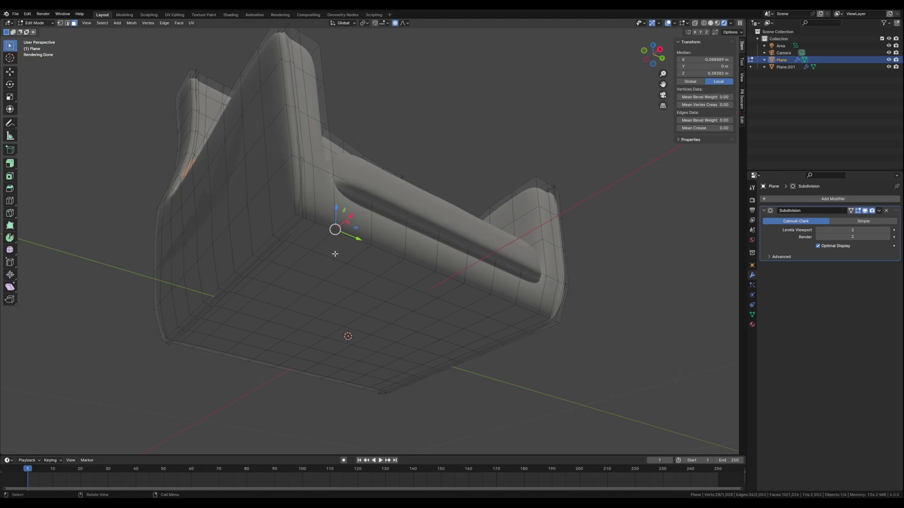
pyautogui.moveTo(337, 265); pyautogui.dragTo(375, 234, button='middle')
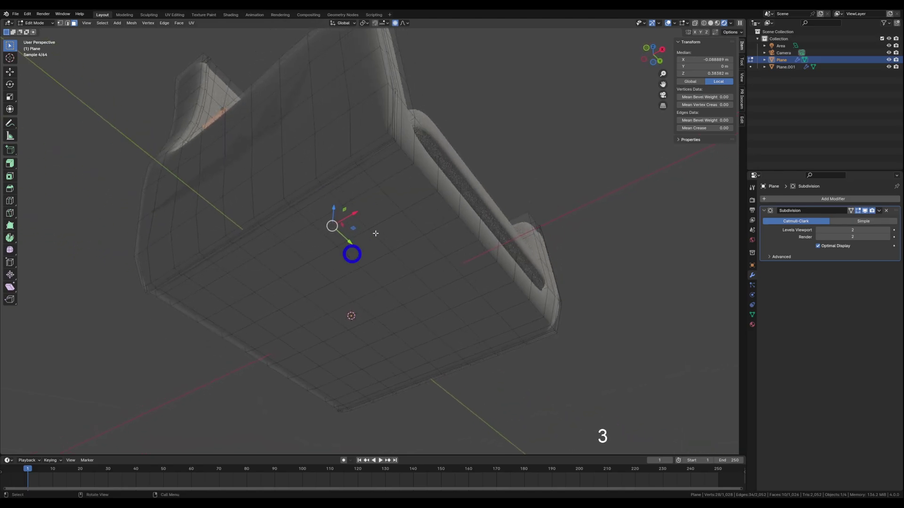
# - Duplicate two matching faces along one side of the underside, one near the front and one near the rear, and lower them about 0.077 m along Z
pyautogui.click(402, 192)
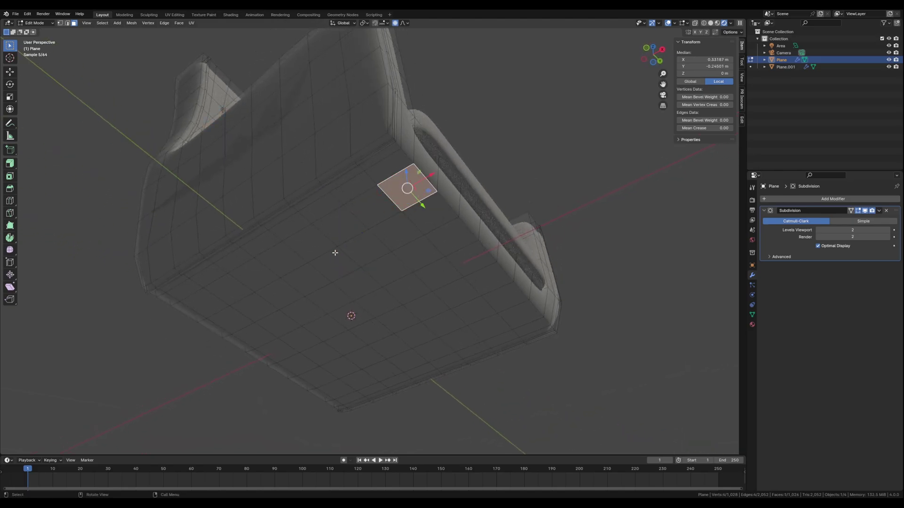
pyautogui.keyDown('shift'); pyautogui.click(206, 304); pyautogui.keyUp('shift')
pyautogui.moveTo(206, 304); pyautogui.dragTo(271, 315, button='middle')
pyautogui.moveTo(279, 314); pyautogui.dragTo(253, 297, button='middle')
pyautogui.click(412, 186)
pyautogui.keyDown('shift'); pyautogui.click(200, 265); pyautogui.keyUp('shift')
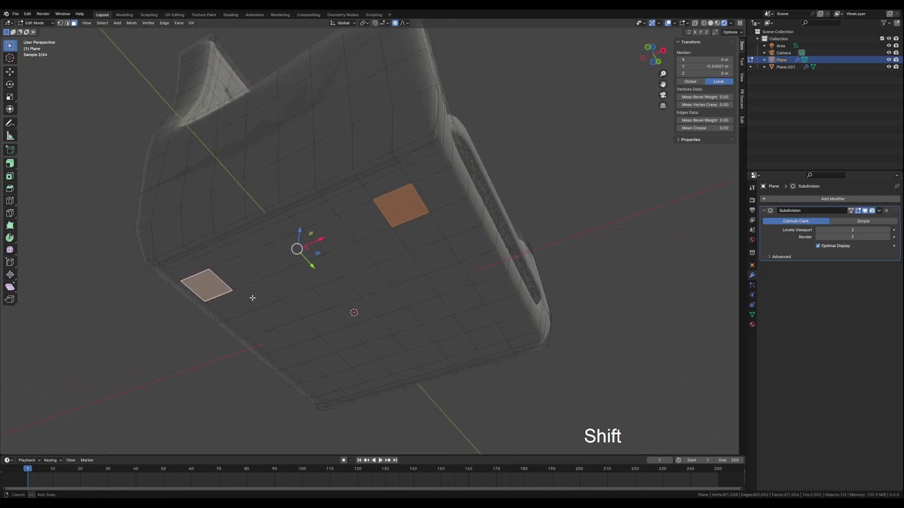
pyautogui.hotkey('shift', 'd')
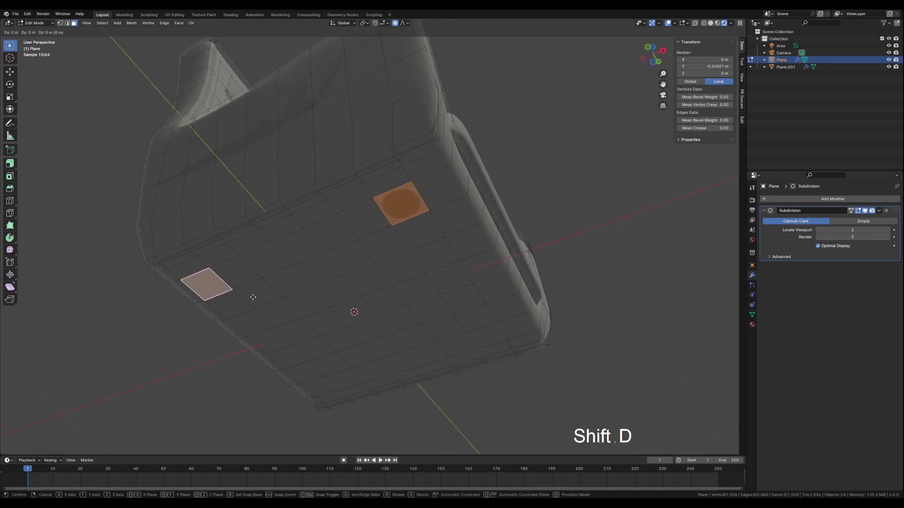
pyautogui.press('z')
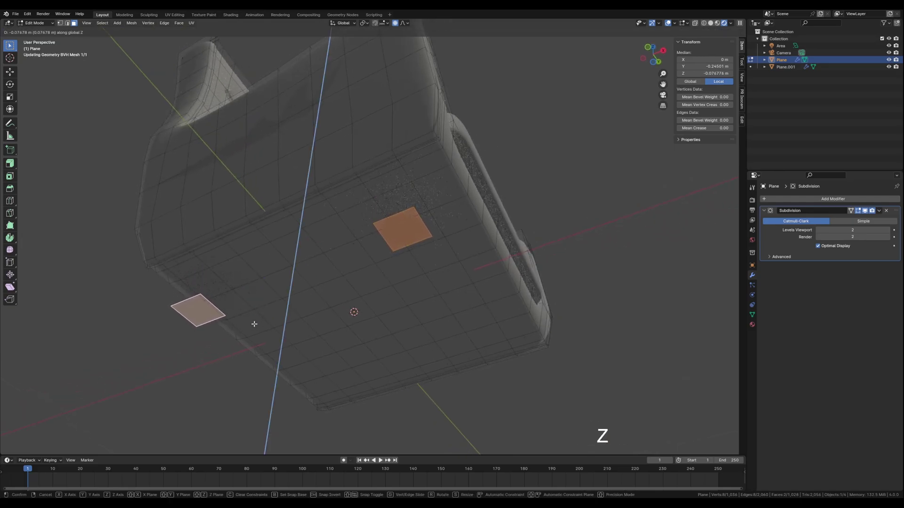
pyautogui.click(254, 324)
# - Separate the duplicated faces from the chair shell into their own object and return to Object Mode
pyautogui.press('p')
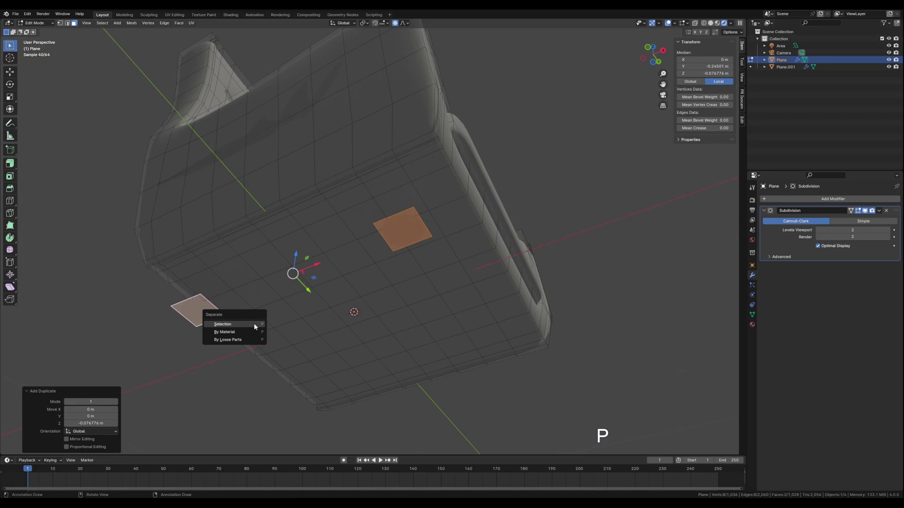
pyautogui.click(254, 324)
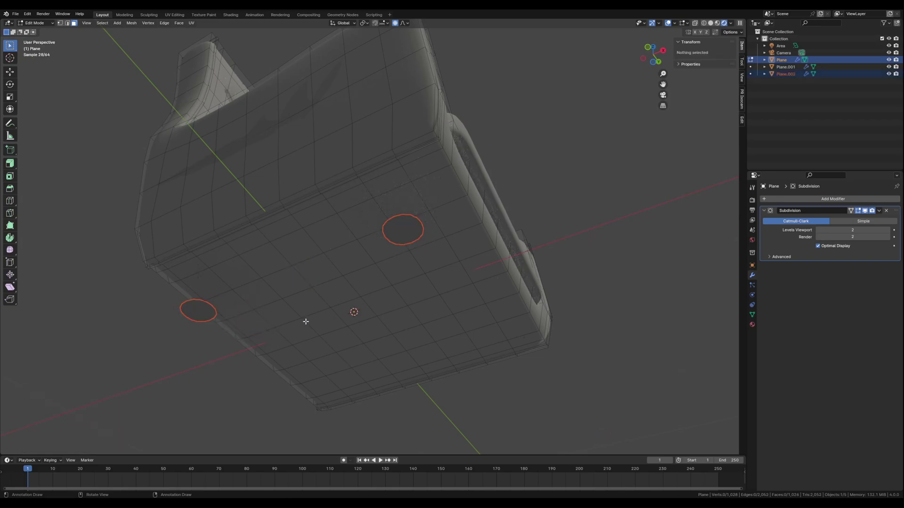
pyautogui.press('Tab')
# - Enter Edit Mode on the separated faces and extrude both downward by about 0.32 m to form two legs
pyautogui.moveTo(540, 363); pyautogui.dragTo(579, 363, button='middle')
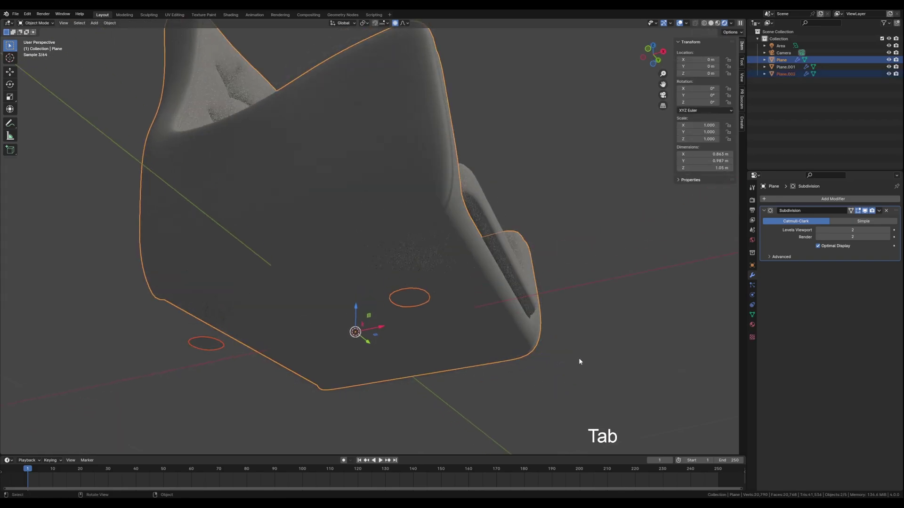
pyautogui.click(410, 296)
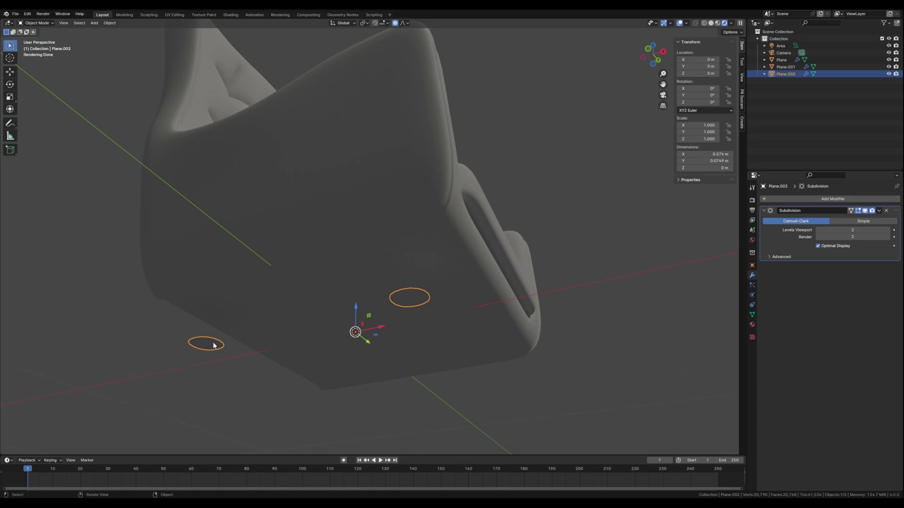
pyautogui.press('Tab')
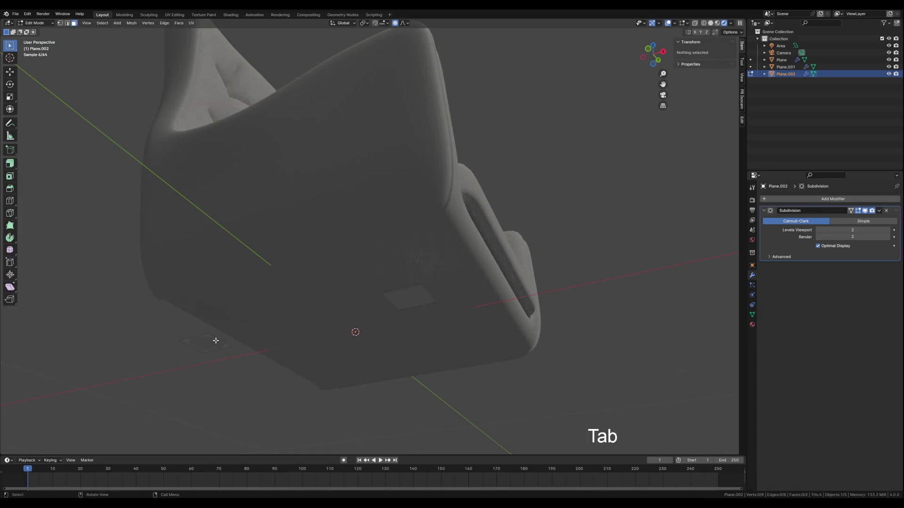
pyautogui.moveTo(216, 343); pyautogui.dragTo(213, 337, button='middle')
pyautogui.press('a')
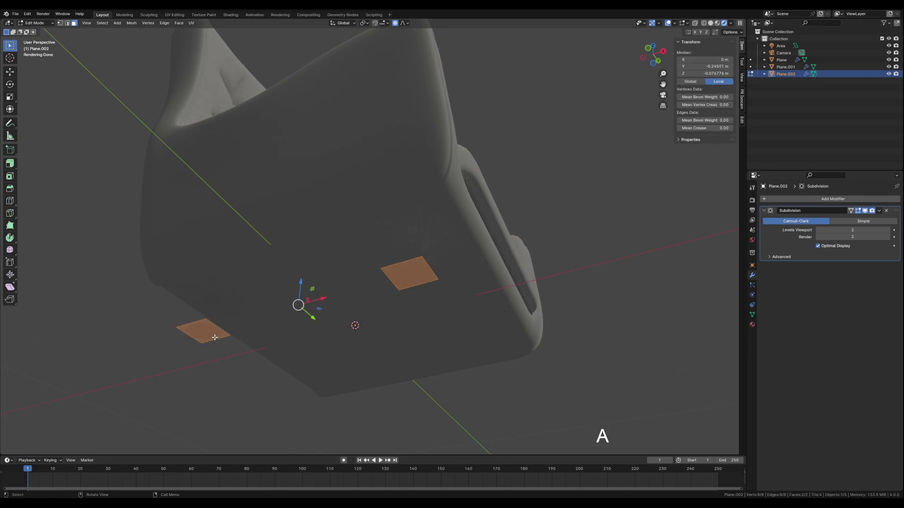
pyautogui.press('e')
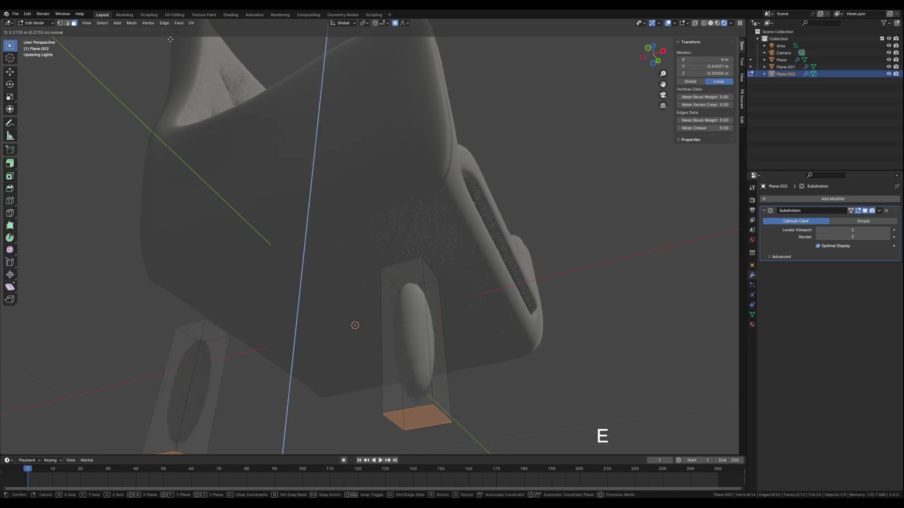
pyautogui.click(163, 69)
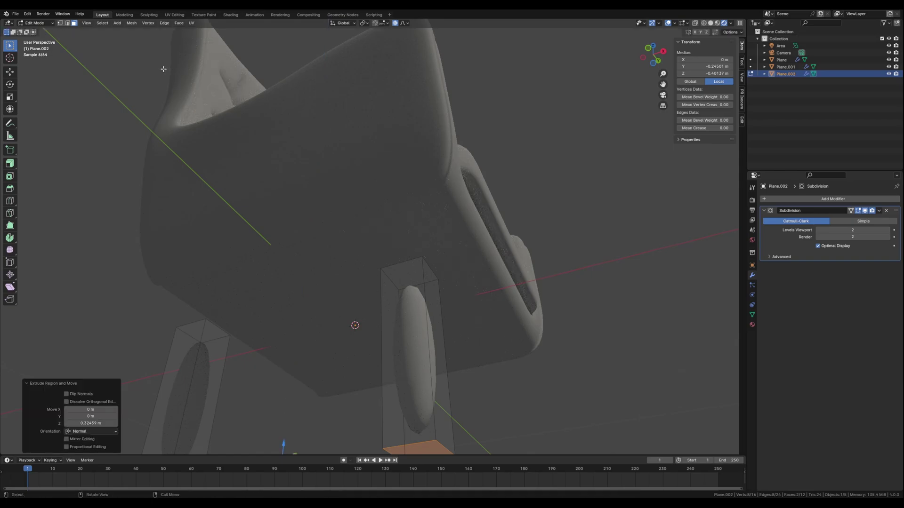
# - Add one loop cut near the top end of each leg, sliding both with a factor of 0.9
pyautogui.scroll(-5, 352, 262)
pyautogui.moveTo(349, 259); pyautogui.dragTo(336, 299, button='middle')
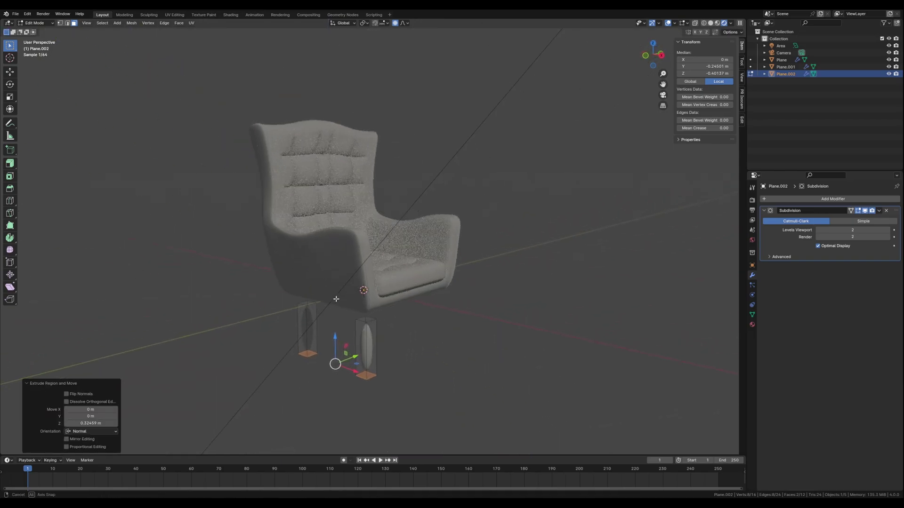
pyautogui.scroll(3, 331, 327)
pyautogui.keyDown('shift'); pyautogui.moveTo(324, 349); pyautogui.dragTo(318, 282, button='middle'); pyautogui.keyUp('shift')
pyautogui.hotkey('ctrl', 'r')
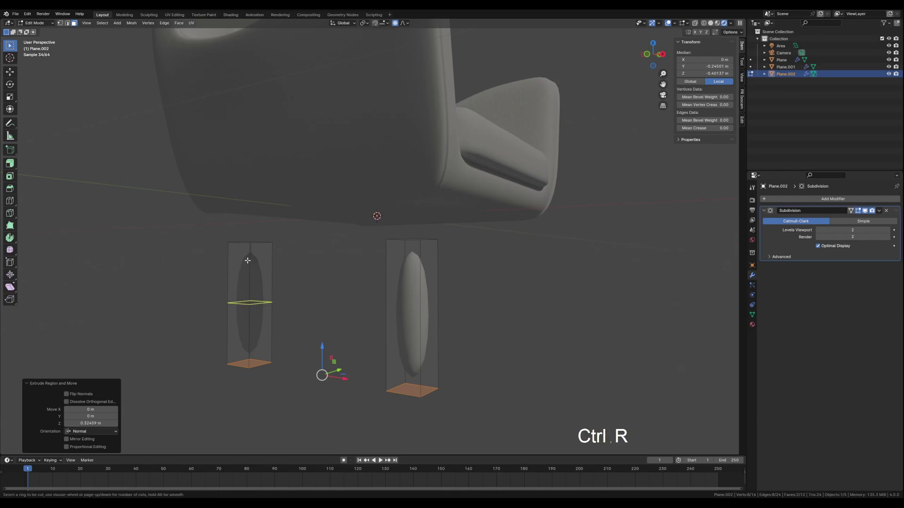
pyautogui.click(245, 273)
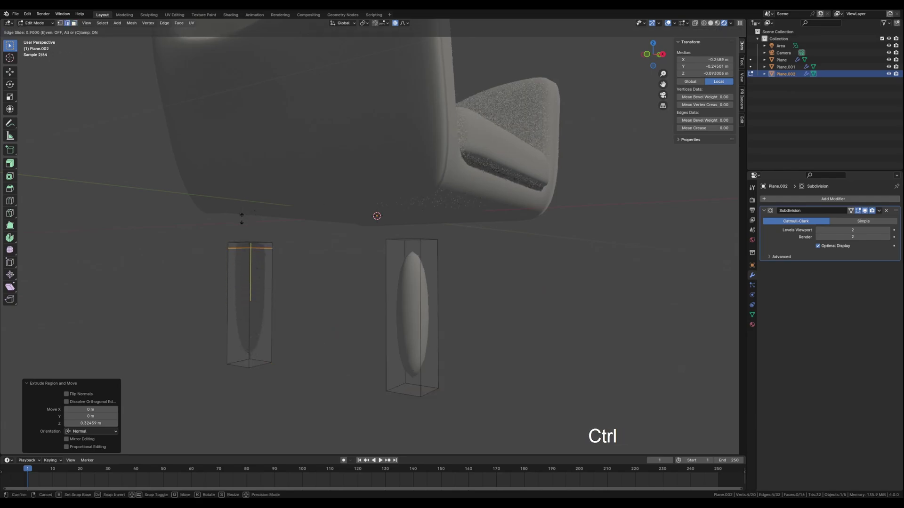
pyautogui.click(245, 219)
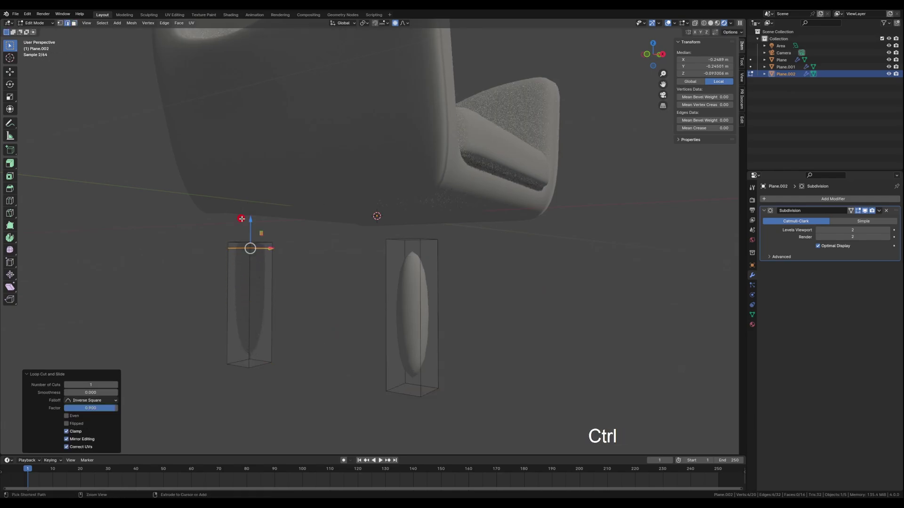
pyautogui.hotkey('ctrl', 'r')
pyautogui.click(415, 308)
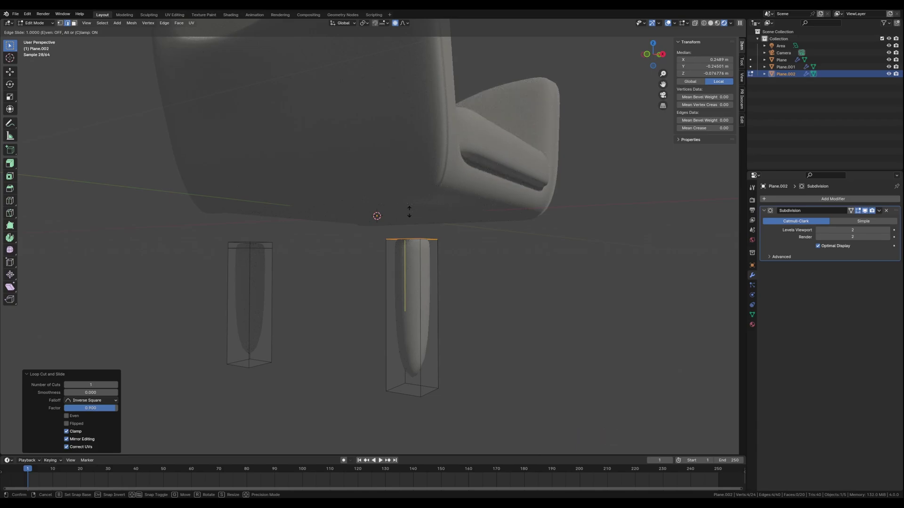
pyautogui.press('ctrl')
pyautogui.click(403, 226)
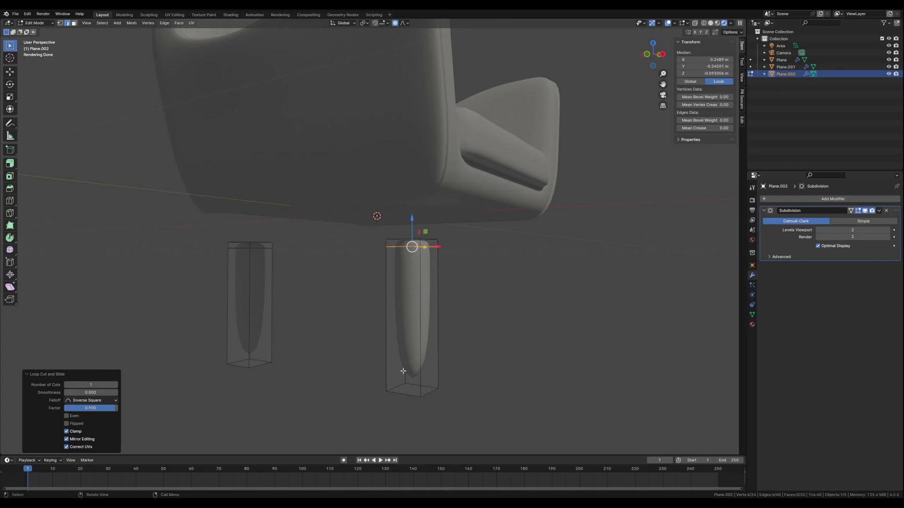
# - Add one loop cut near the bottom end of each leg, with slide factor -0.9 on the front leg and -0.8 on the rear one
pyautogui.hotkey('ctrl', 'r')
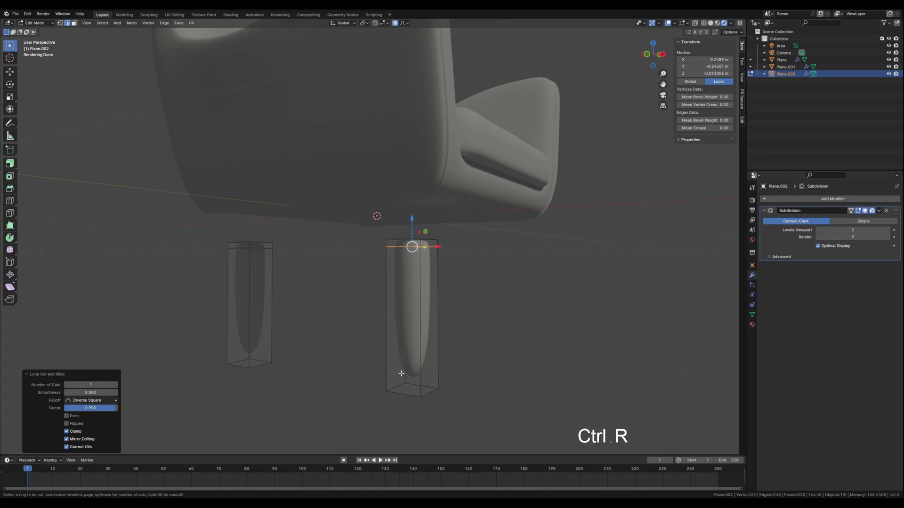
pyautogui.click(412, 371)
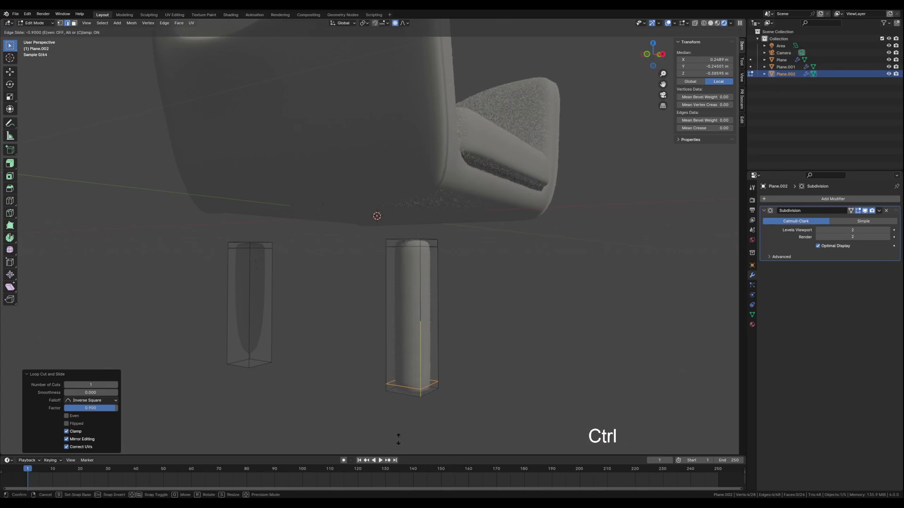
pyautogui.click(398, 436)
pyautogui.hotkey('ctrl', 'r')
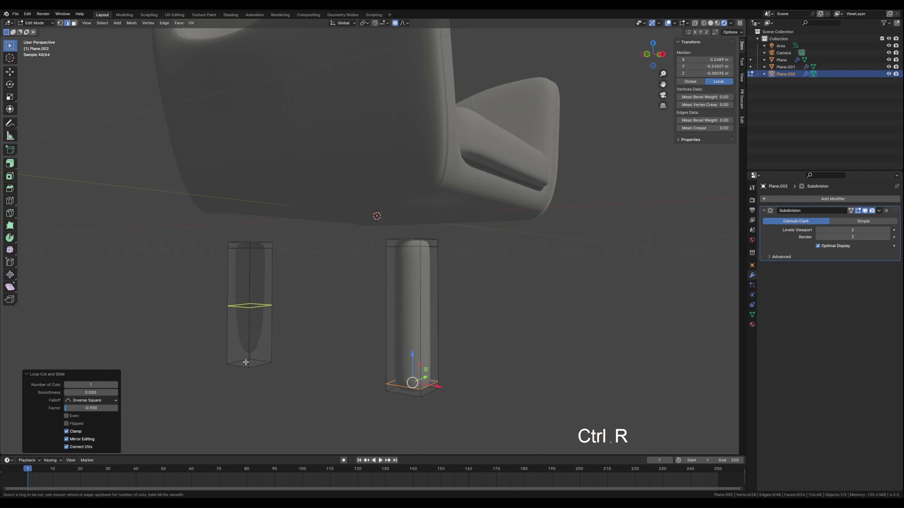
pyautogui.click(245, 360)
pyautogui.click(242, 407)
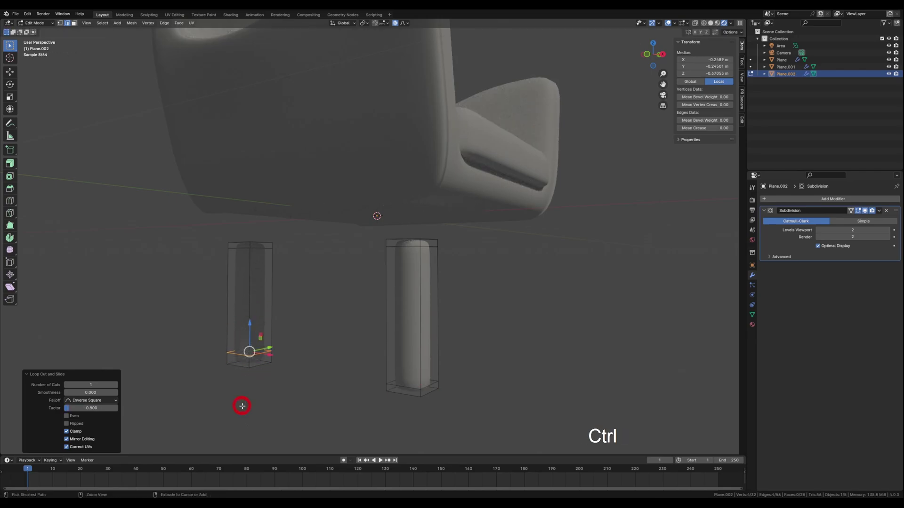
# - Turn off proportional editing and select the bottom face of the rear leg in face selection mode
pyautogui.scroll(1, 267, 397)
pyautogui.moveTo(267, 398); pyautogui.dragTo(269, 373, button='middle')
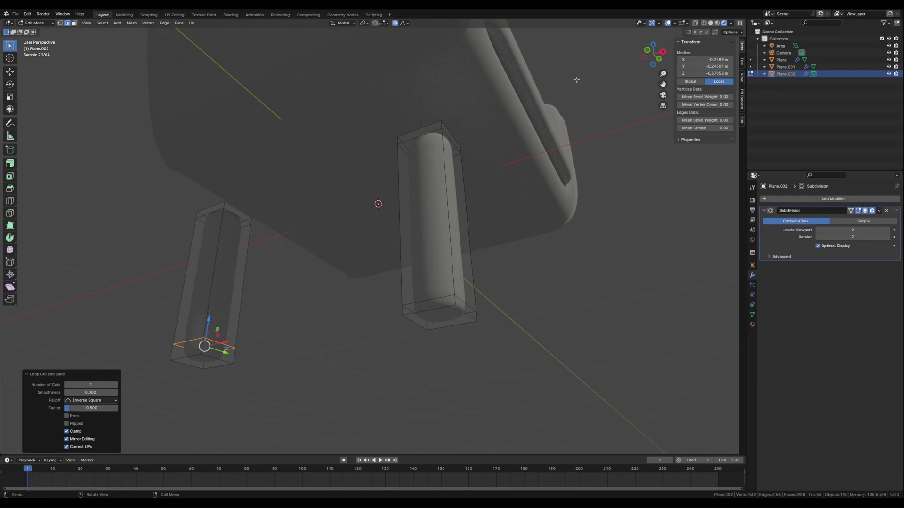
pyautogui.click(395, 23)
pyautogui.press('3')
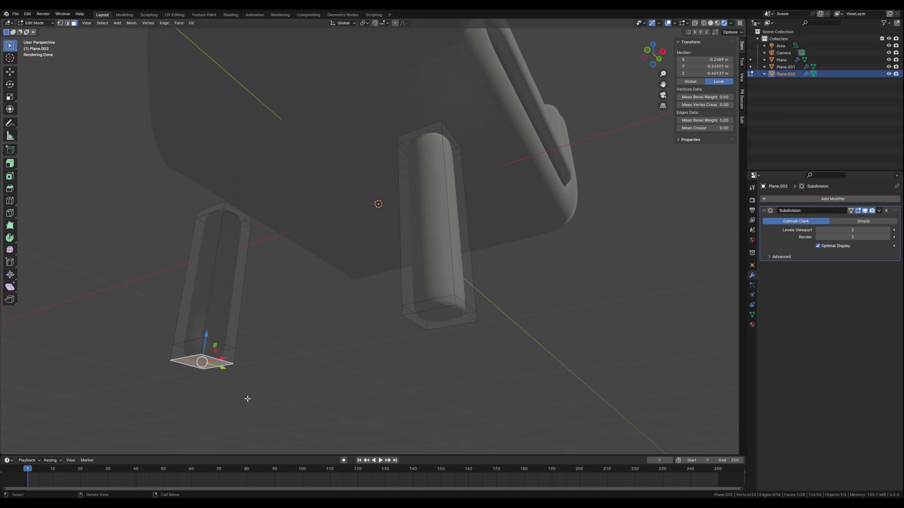
pyautogui.press('s')
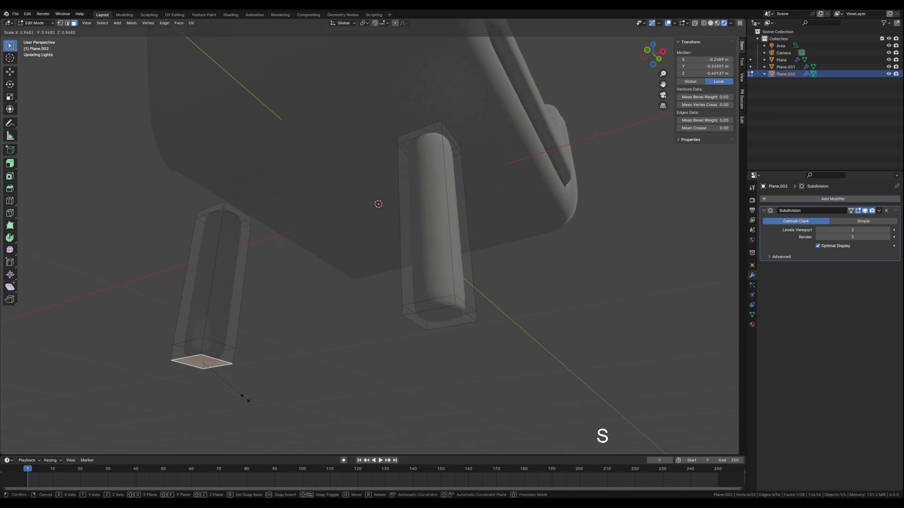
pyautogui.hotkey('ctrl', 'z')
pyautogui.press('Escape')
# - Add the edge loop just above the rear leg's bottom face to the selection and scale the leg end to 0.6
pyautogui.moveTo(234, 395); pyautogui.dragTo(234, 398, button='middle')
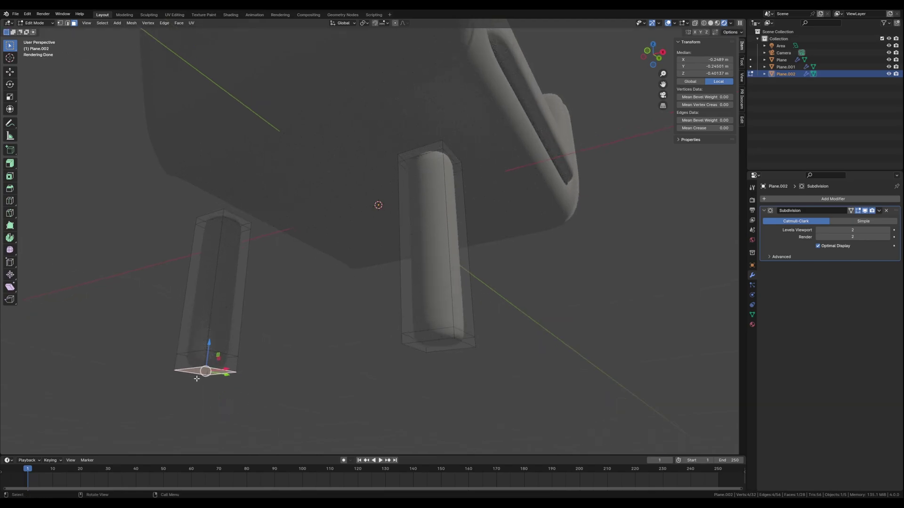
pyautogui.press('2')
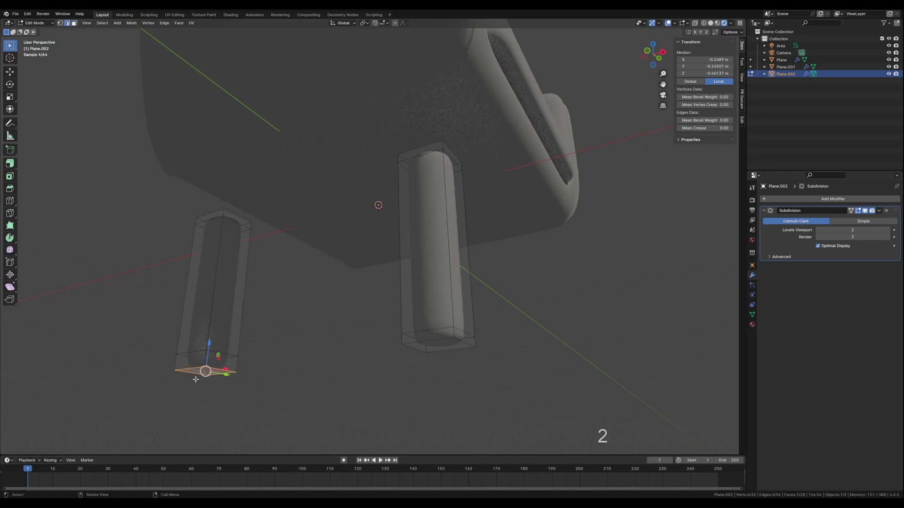
pyautogui.keyDown('alt'); pyautogui.keyDown('shift'); pyautogui.click(194, 352); pyautogui.keyUp('shift'); pyautogui.keyUp('alt')
pyautogui.moveTo(269, 396); pyautogui.dragTo(269, 393, button='middle')
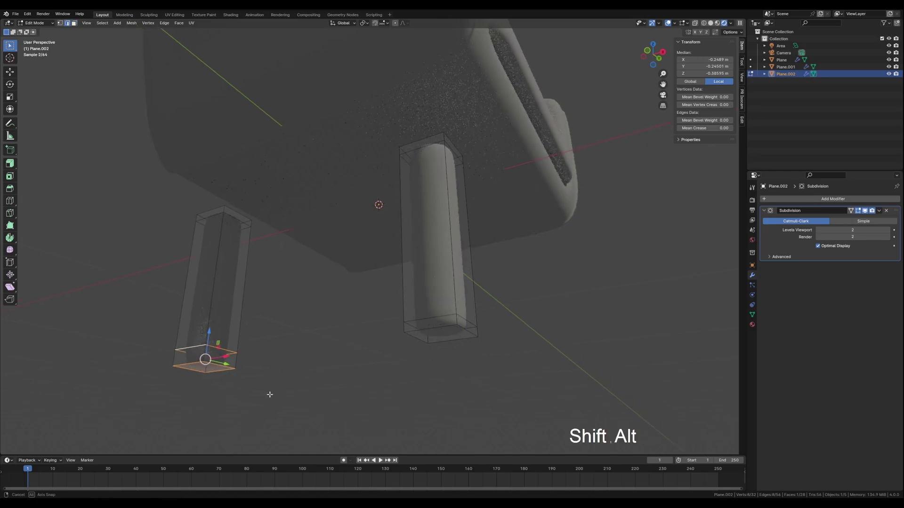
pyautogui.press('s')
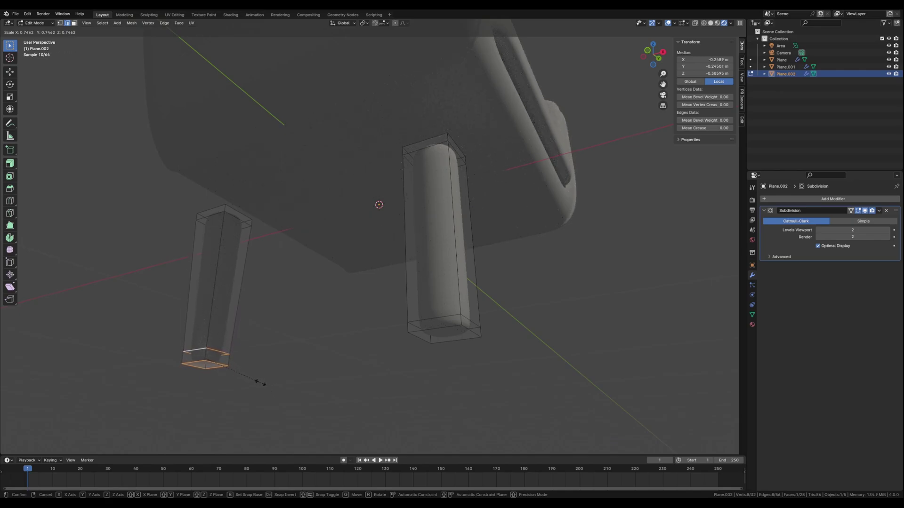
pyautogui.write('0.6')
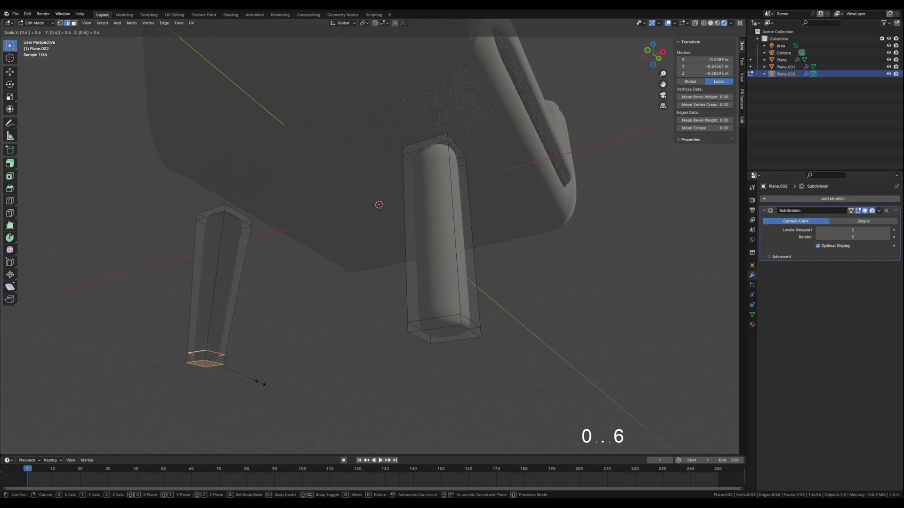
pyautogui.press('Return')
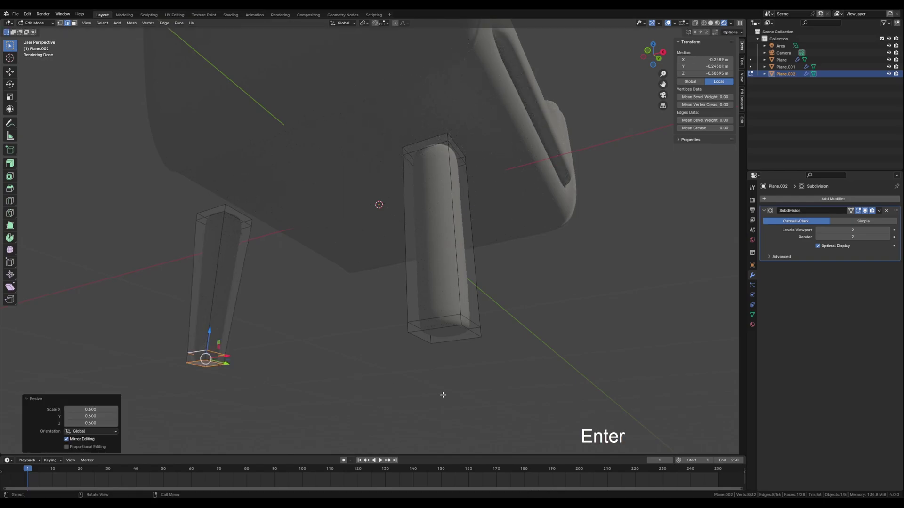
# - Select the front leg's bottom end together with the edge loop just above it, scale it to 0.6, and leave Edit Mode
pyautogui.click(434, 328)
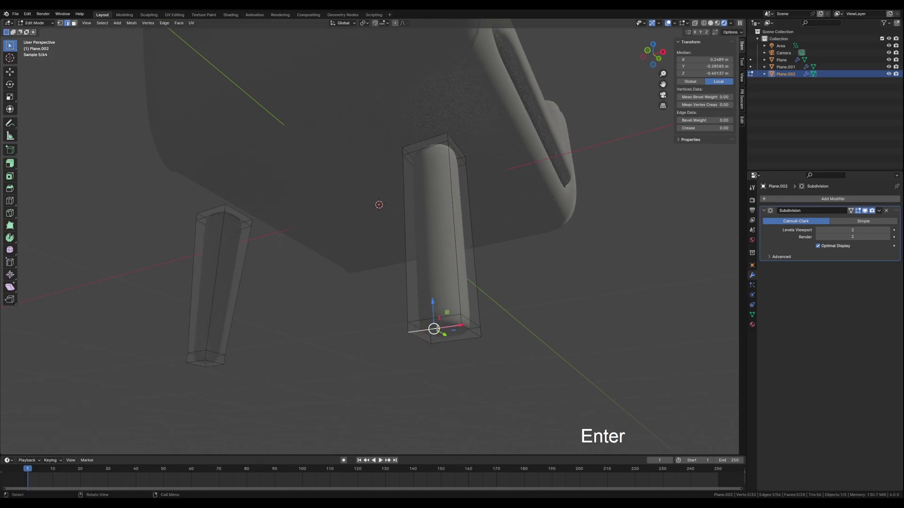
pyautogui.keyDown('alt'); pyautogui.keyDown('shift'); pyautogui.click(464, 321); pyautogui.keyUp('shift'); pyautogui.keyUp('alt')
pyautogui.keyDown('alt'); pyautogui.keyDown('shift'); pyautogui.click(454, 314); pyautogui.keyUp('shift'); pyautogui.keyUp('alt')
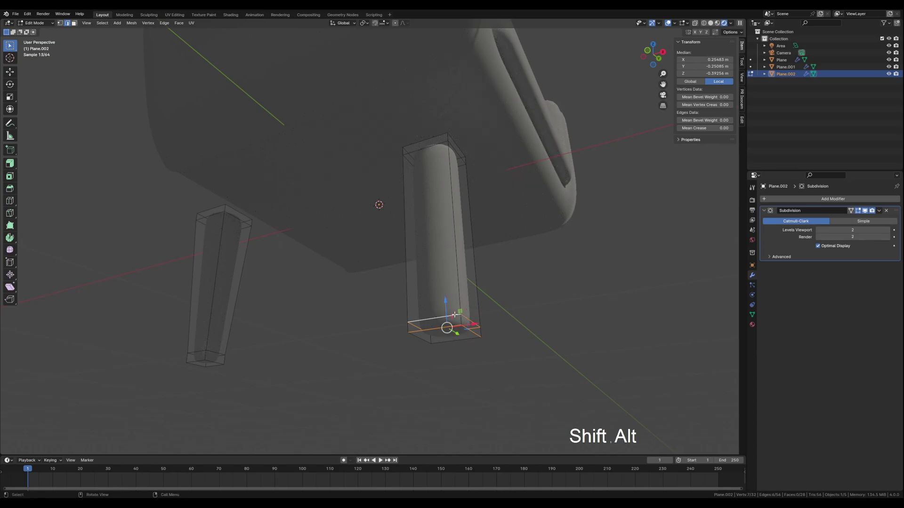
pyautogui.keyDown('alt'); pyautogui.keyDown('shift'); pyautogui.click(449, 341); pyautogui.keyUp('shift'); pyautogui.keyUp('alt')
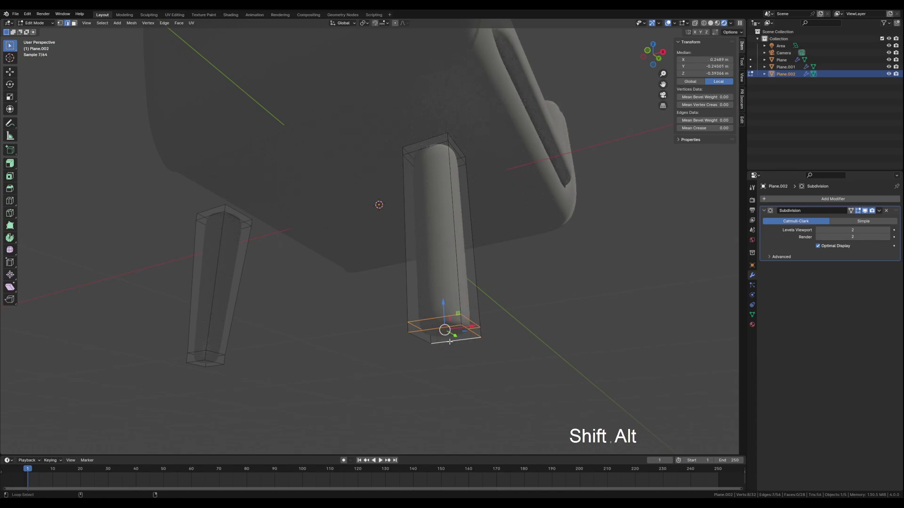
pyautogui.keyDown('alt'); pyautogui.keyDown('shift'); pyautogui.click(426, 342); pyautogui.keyUp('shift'); pyautogui.keyUp('alt')
pyautogui.moveTo(422, 374); pyautogui.dragTo(449, 368, button='middle')
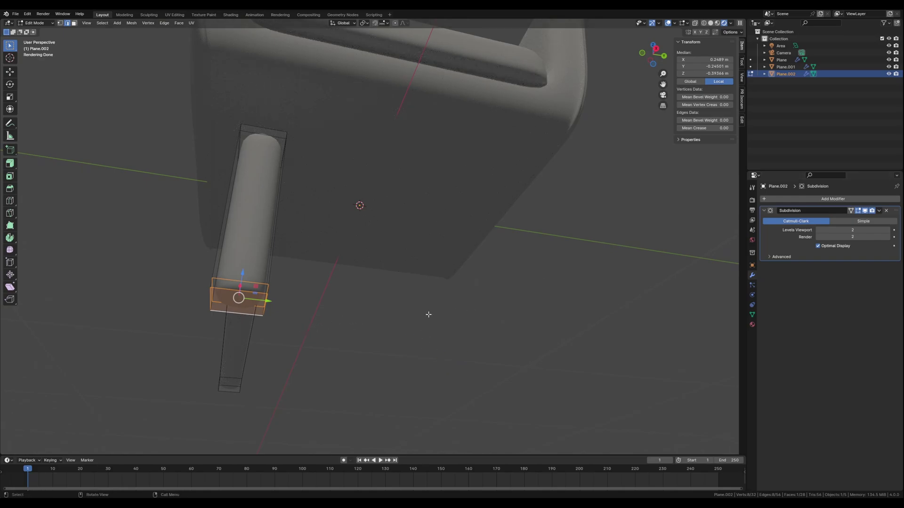
pyautogui.moveTo(226, 352); pyautogui.dragTo(296, 370, button='middle')
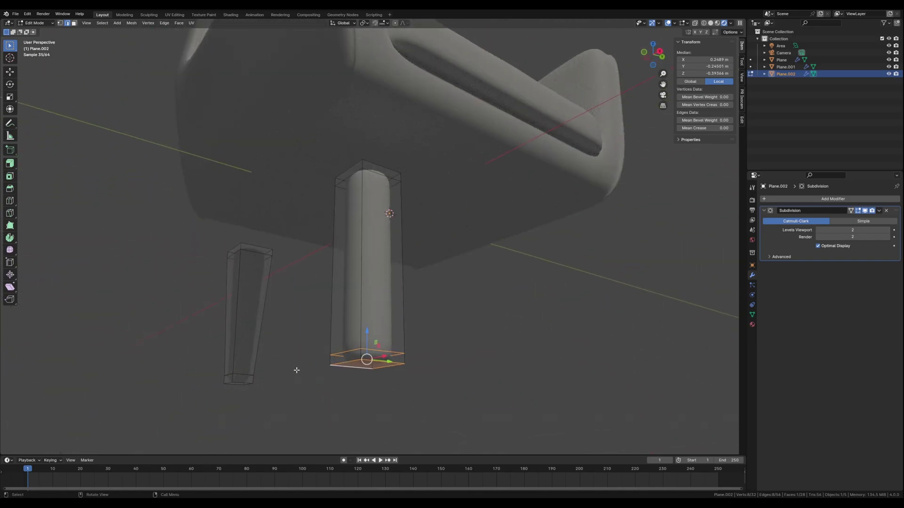
pyautogui.write('s')
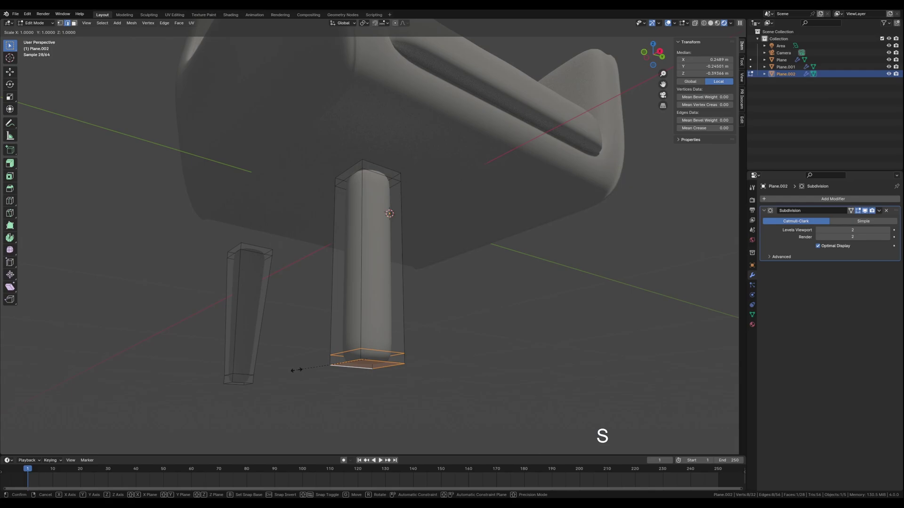
pyautogui.write('0.6')
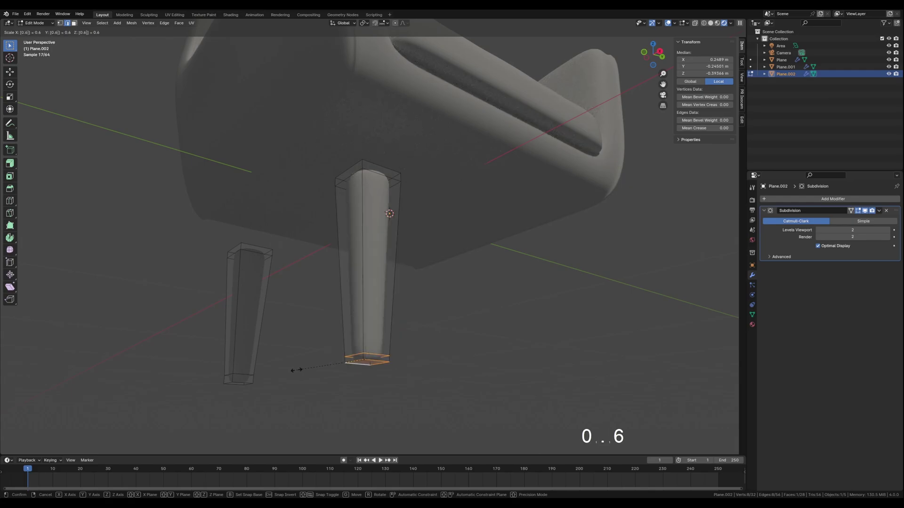
pyautogui.press('Return')
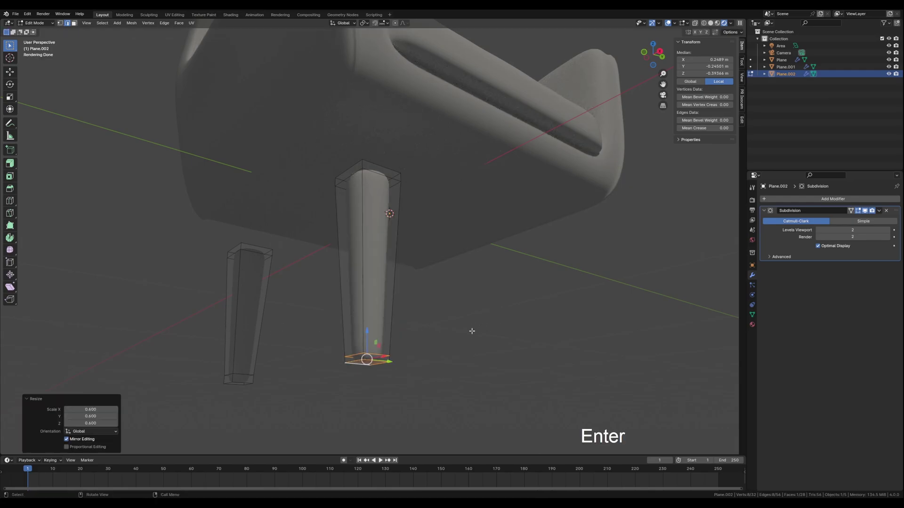
pyautogui.press('Tab')
pyautogui.moveTo(445, 331); pyautogui.dragTo(425, 320, button='middle')
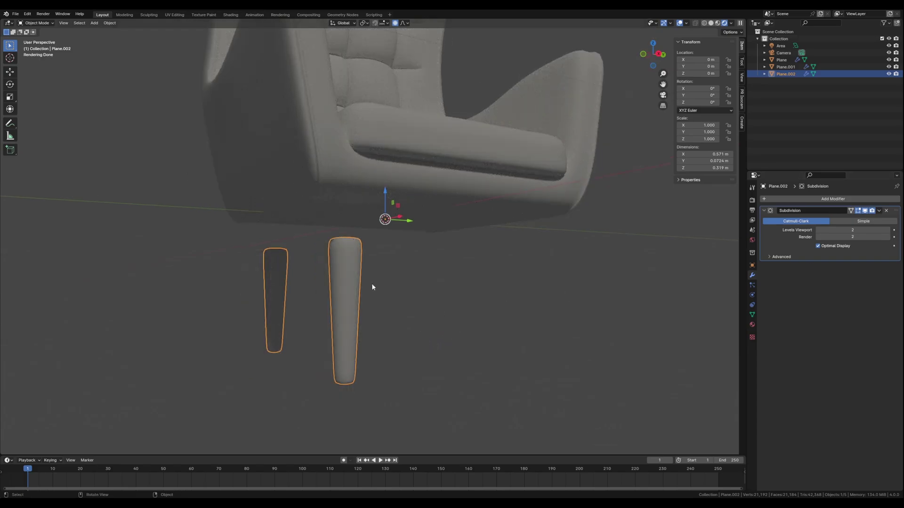
pyautogui.moveTo(372, 286); pyautogui.dragTo(383, 289, button='middle')
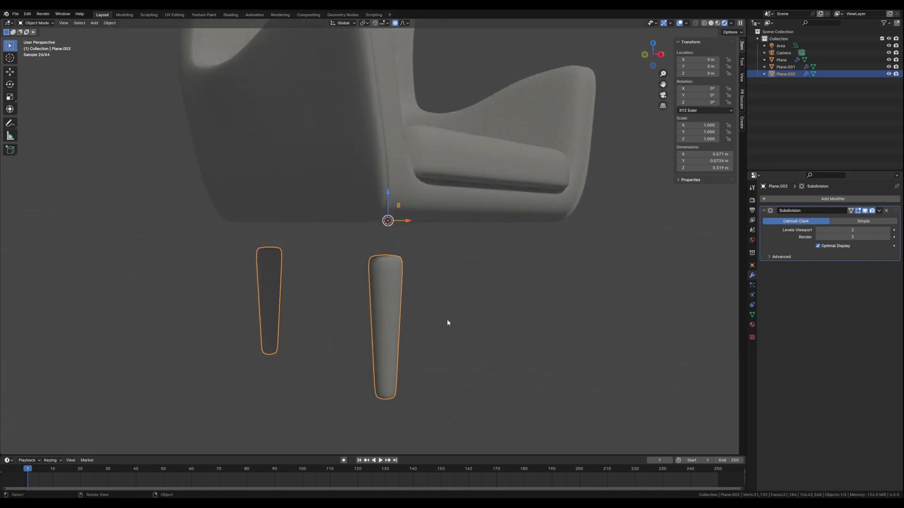
pyautogui.click(836, 200)
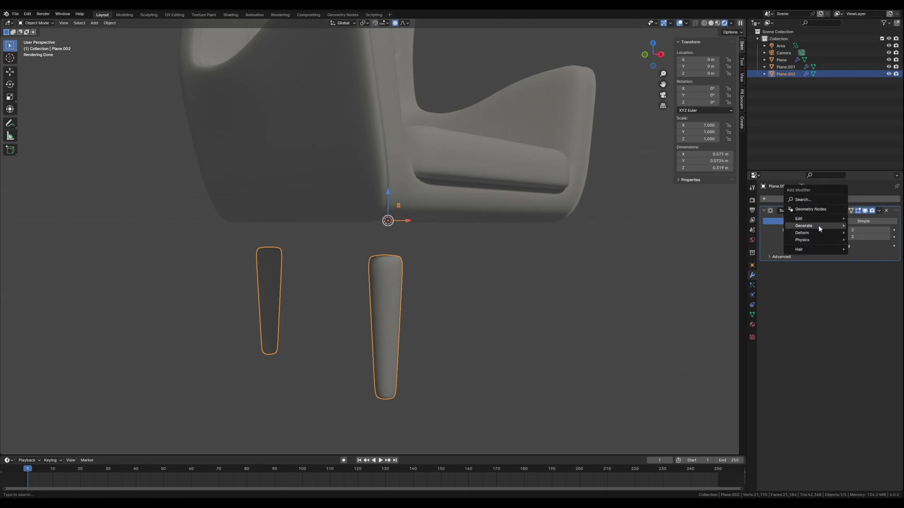
pyautogui.moveTo(815, 219)
pyautogui.write('arr')
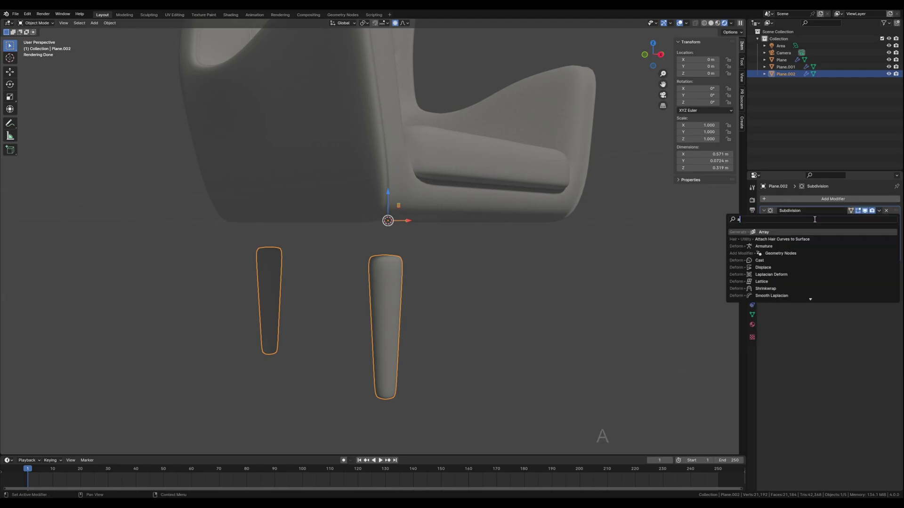
pyautogui.click(765, 231)
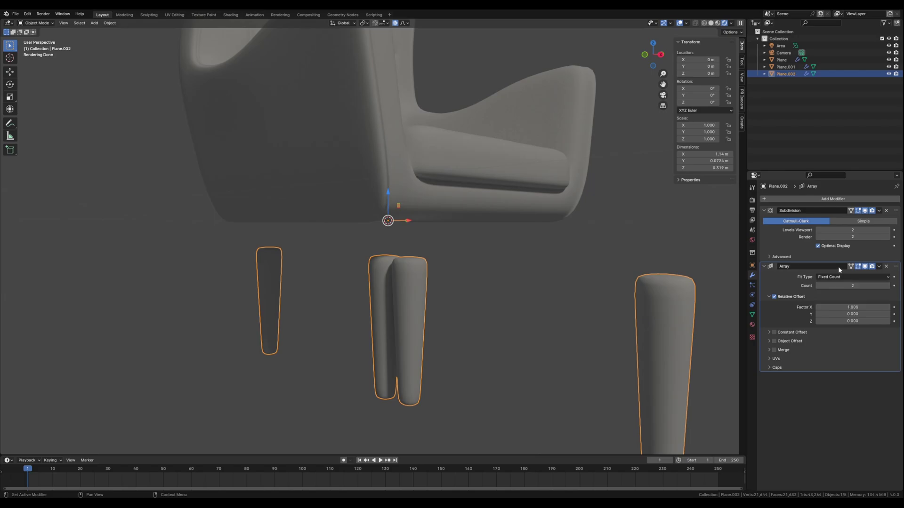
pyautogui.click(886, 267)
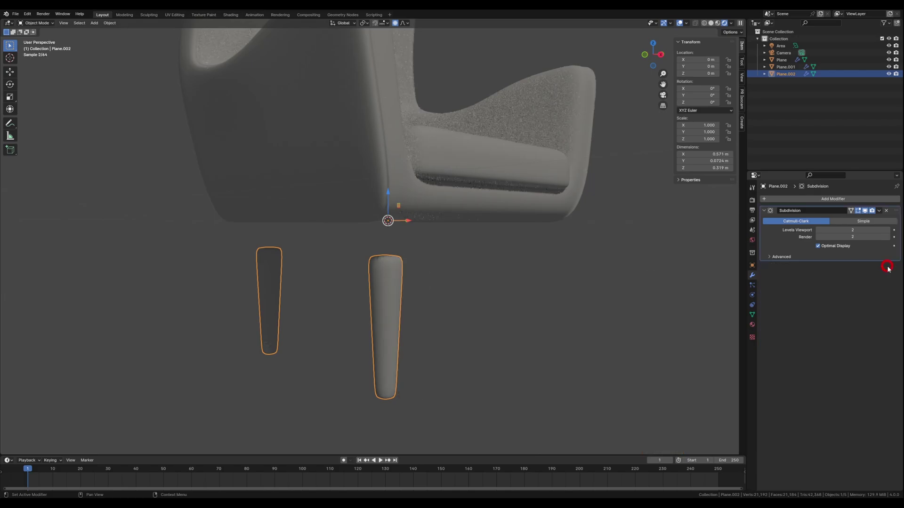
# - Add a Mirror modifier to the legs and enable its Y axis in addition to X
pyautogui.click(824, 199)
pyautogui.write('mir')
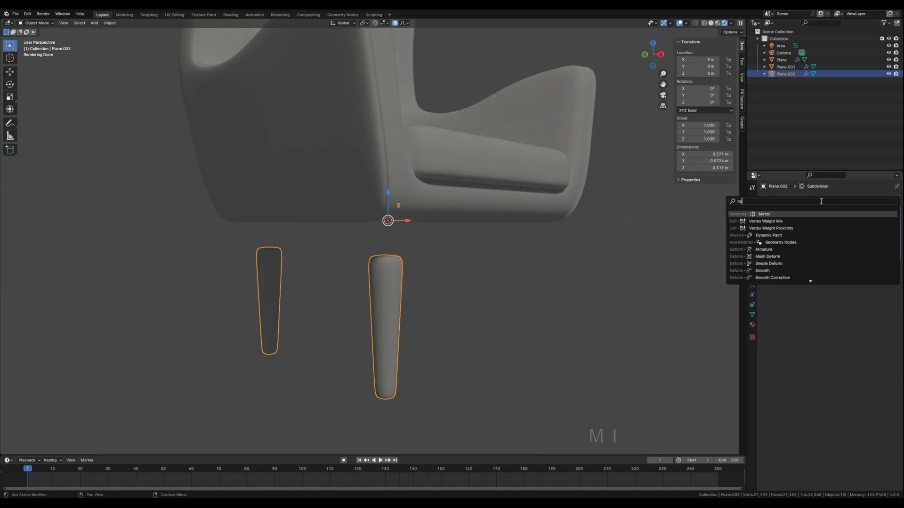
pyautogui.click(779, 213)
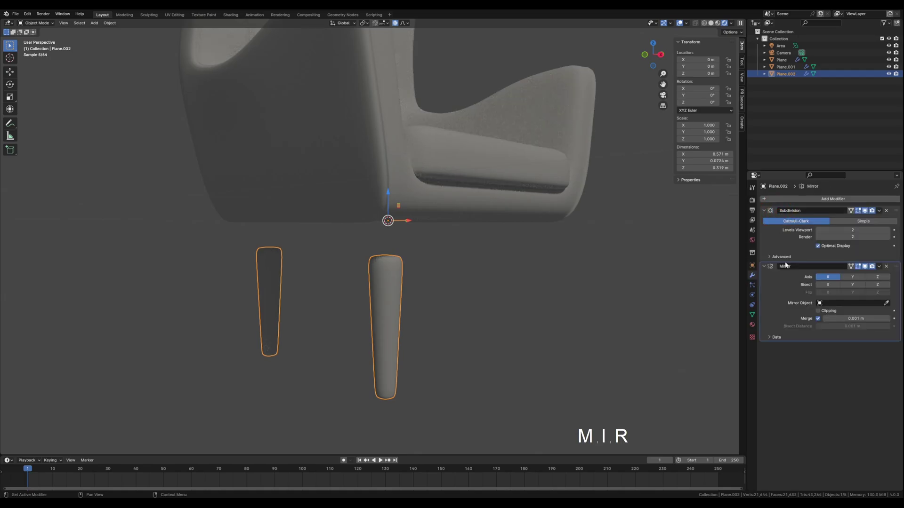
pyautogui.click(855, 277)
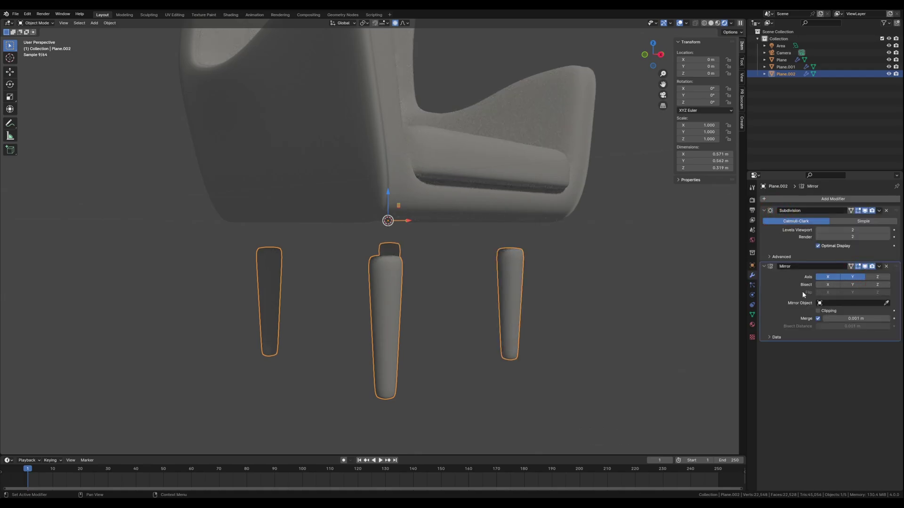
pyautogui.moveTo(545, 345); pyautogui.dragTo(508, 343, button='middle')
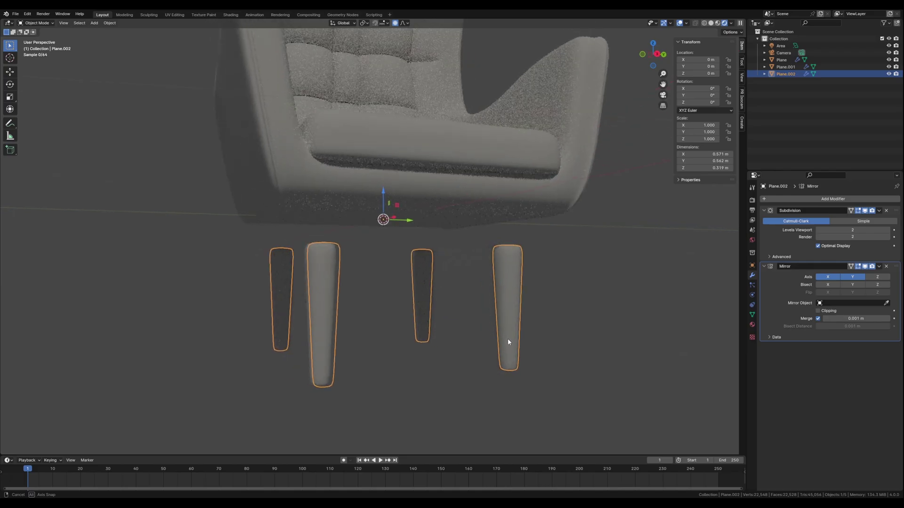
# - Move the entire leg mesh outward about -0.02 m along the Y axis in Edit Mode, and return to Object Mode
pyautogui.click(328, 330)
pyautogui.press('Tab')
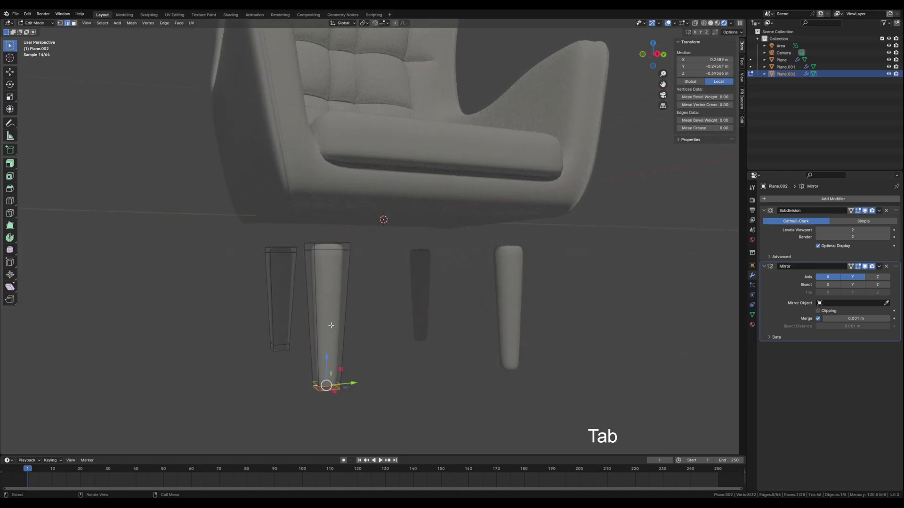
pyautogui.press('a')
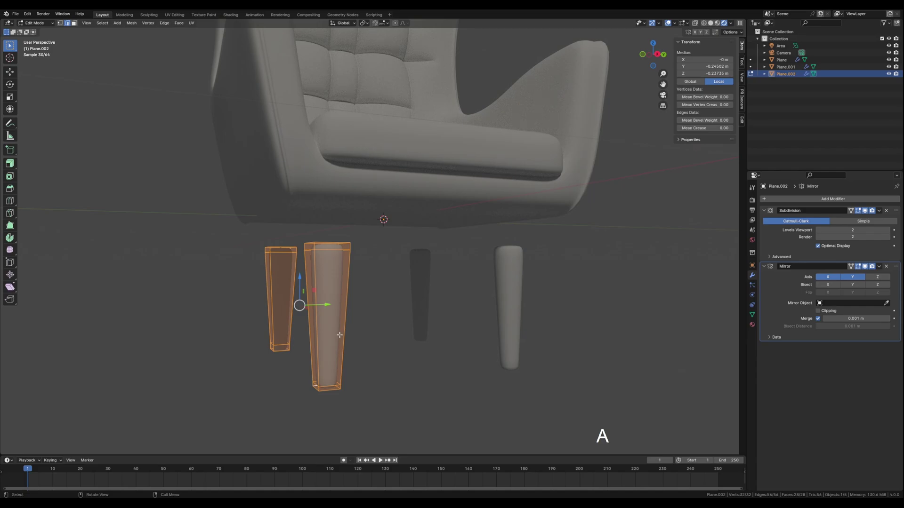
pyautogui.press('g')
pyautogui.press('y')
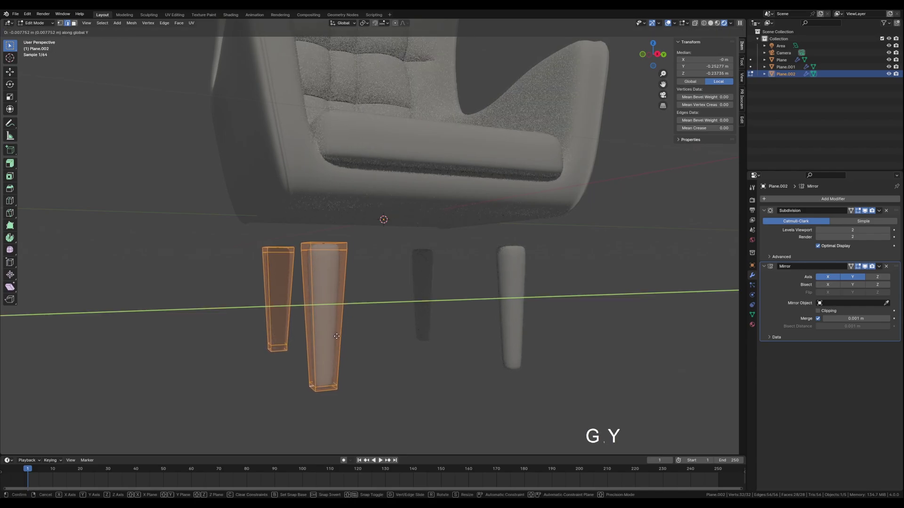
pyautogui.click(331, 339)
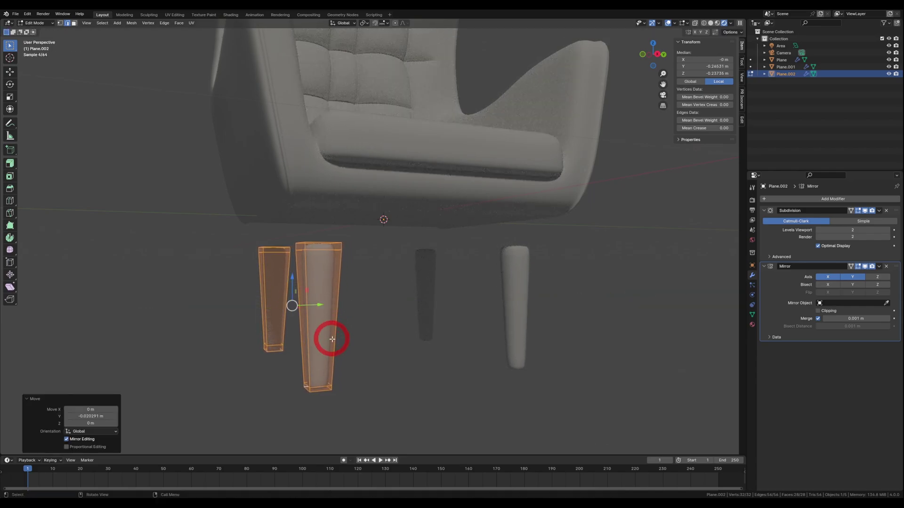
pyautogui.press('Tab')
pyautogui.moveTo(406, 363); pyautogui.dragTo(453, 359, button='middle')
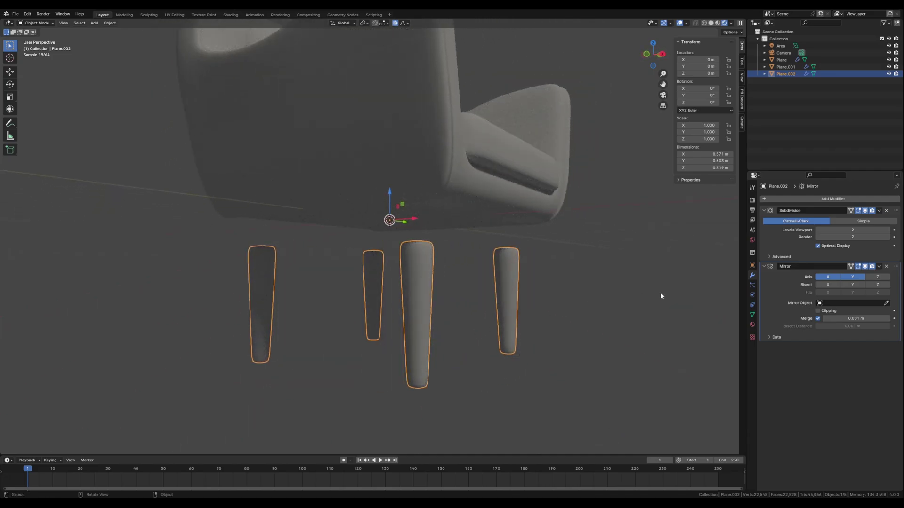
# - Enter Edit Mode on the legs and switch to face selection
pyautogui.press('Tab')
pyautogui.moveTo(246, 325); pyautogui.dragTo(293, 324, button='middle')
pyautogui.click(300, 325)
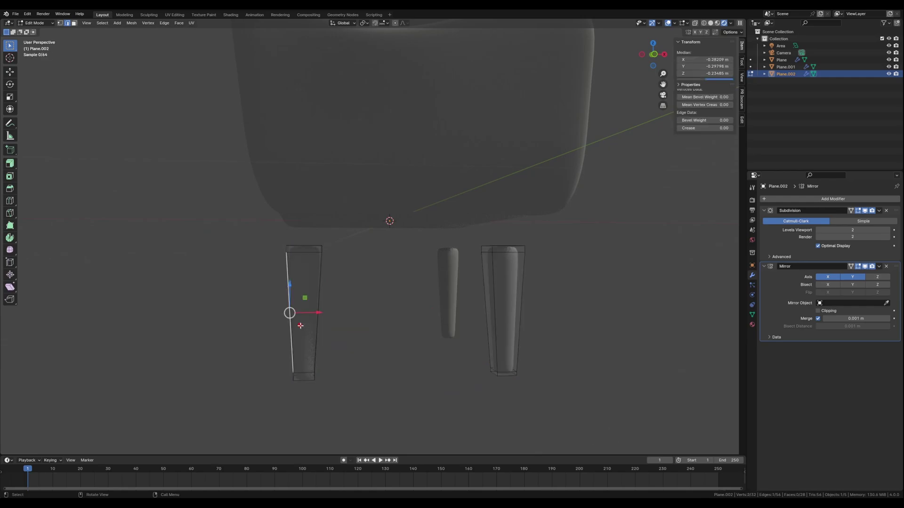
pyautogui.press('3')
pyautogui.click(301, 326)
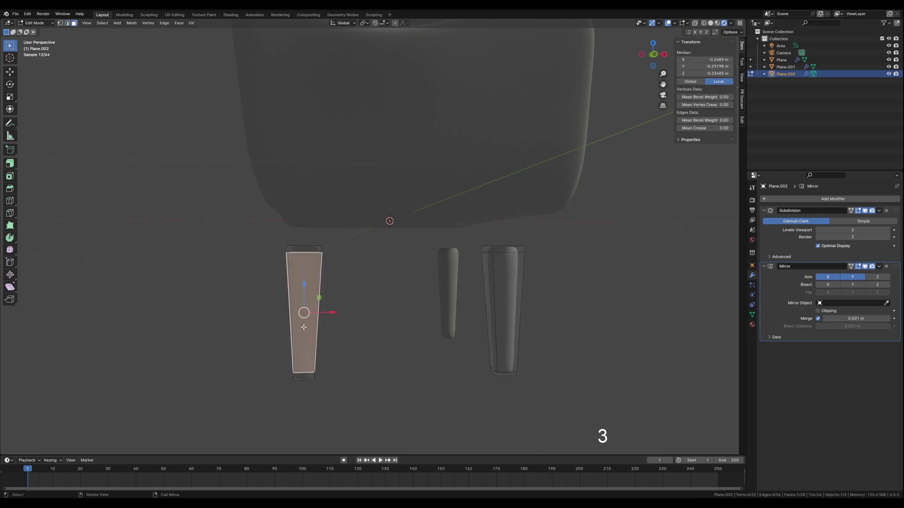
pyautogui.hotkey('ctrl', 'l')
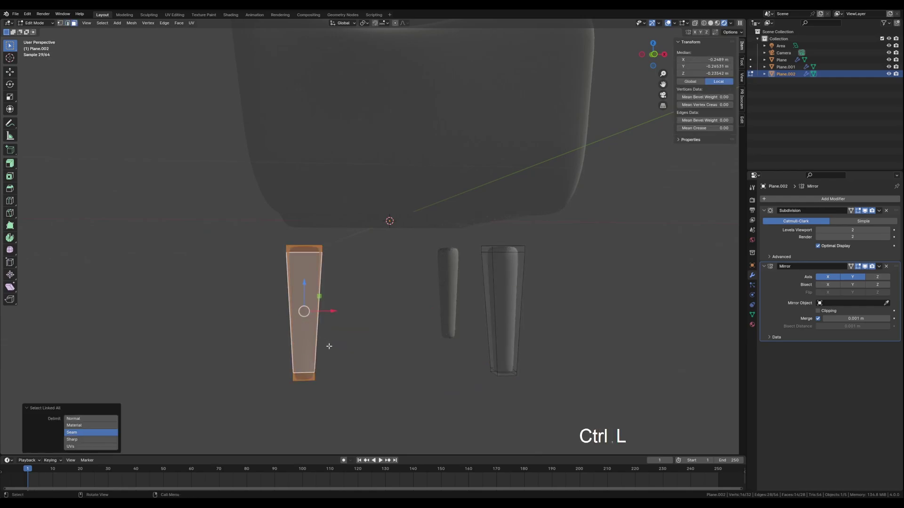
pyautogui.press('r')
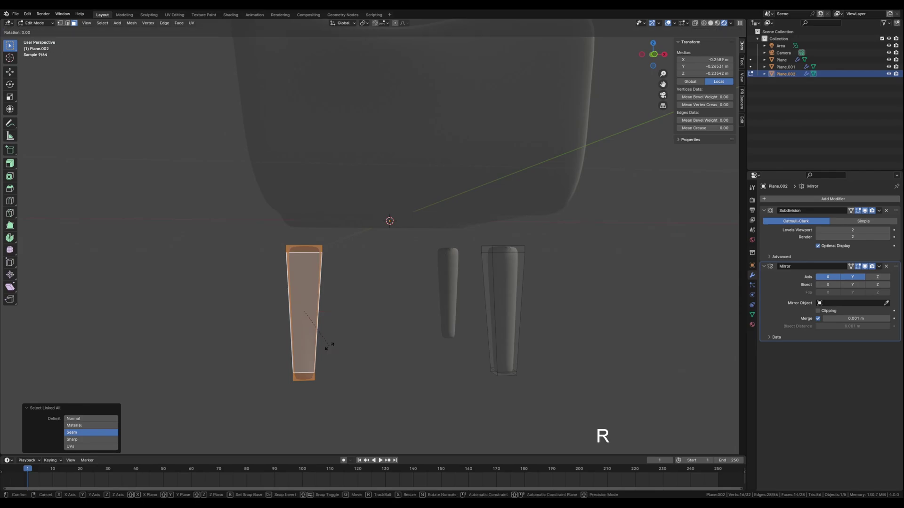
pyautogui.press('y')
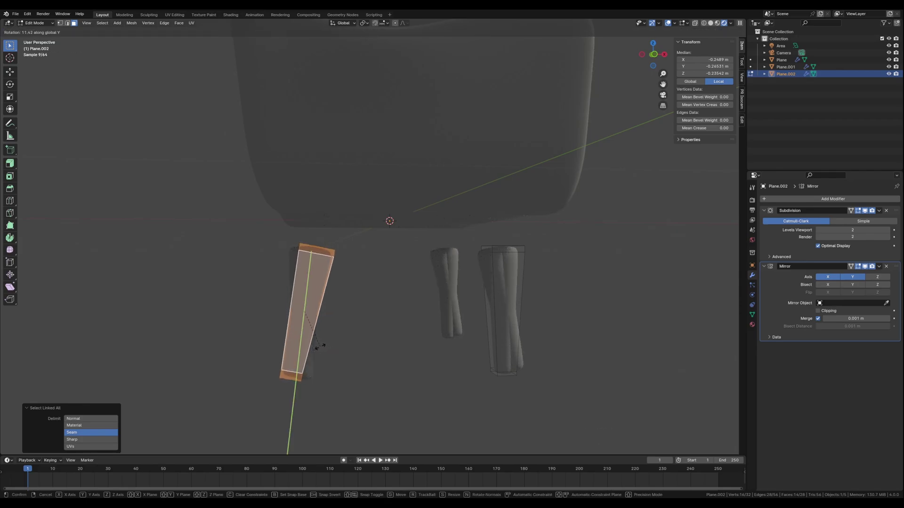
pyautogui.press('Escape')
# - Disable the Mirror modifier's X axis, select the whole rear leg with its linked geometry, and rotate it 10° about the global Y axis
pyautogui.moveTo(370, 353); pyautogui.dragTo(345, 355, button='middle')
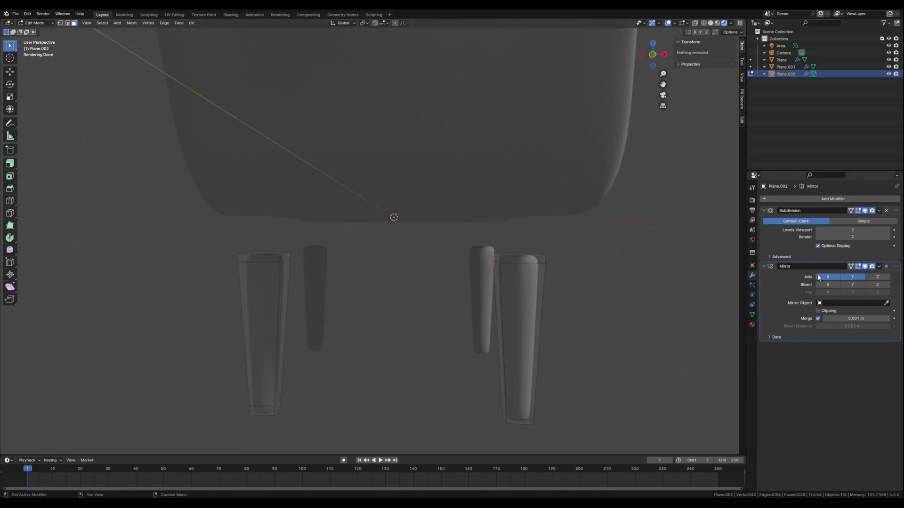
pyautogui.click(266, 329)
pyautogui.hotkey('ctrl', 'l')
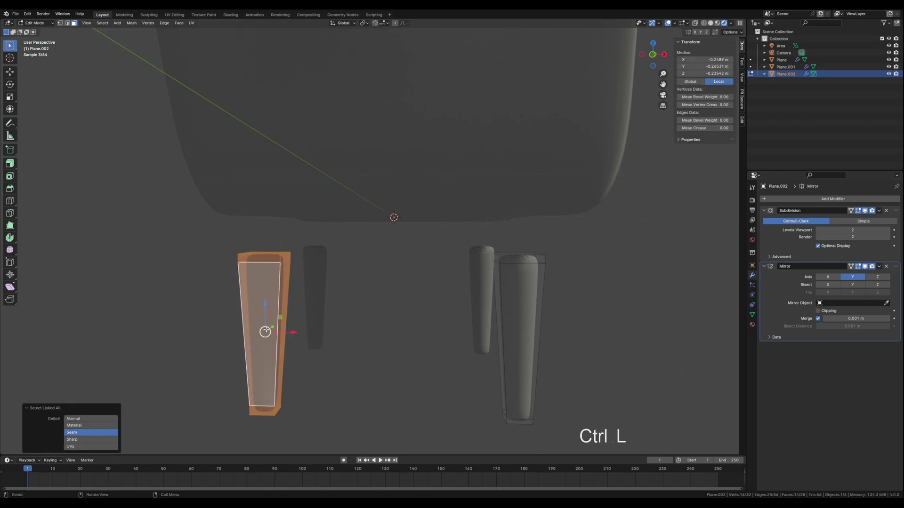
pyautogui.press('r')
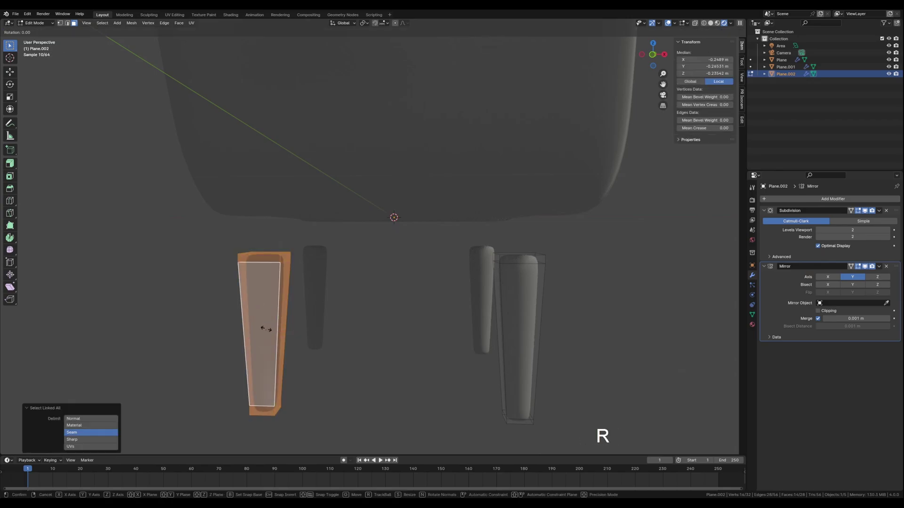
pyautogui.press('y')
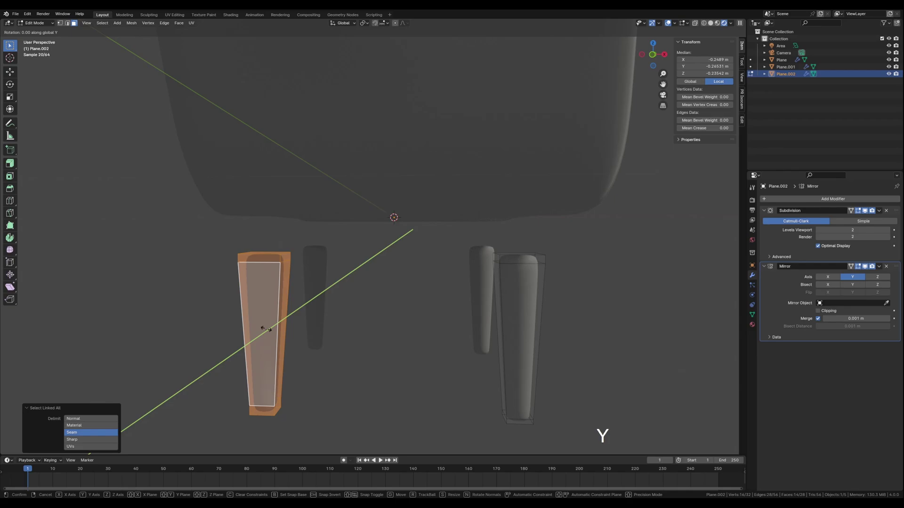
pyautogui.write('10')
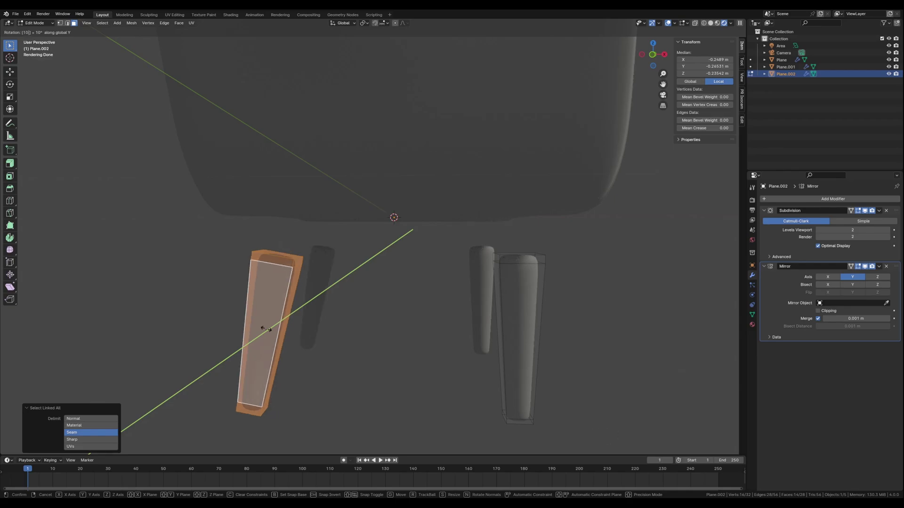
pyautogui.press('Return')
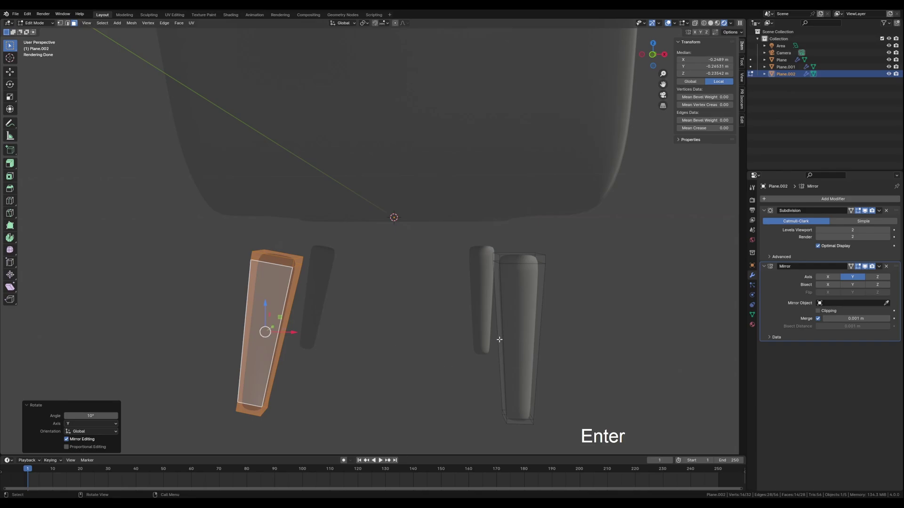
pyautogui.moveTo(498, 339); pyautogui.dragTo(439, 313, button='middle')
pyautogui.moveTo(352, 304); pyautogui.dragTo(383, 303, button='middle')
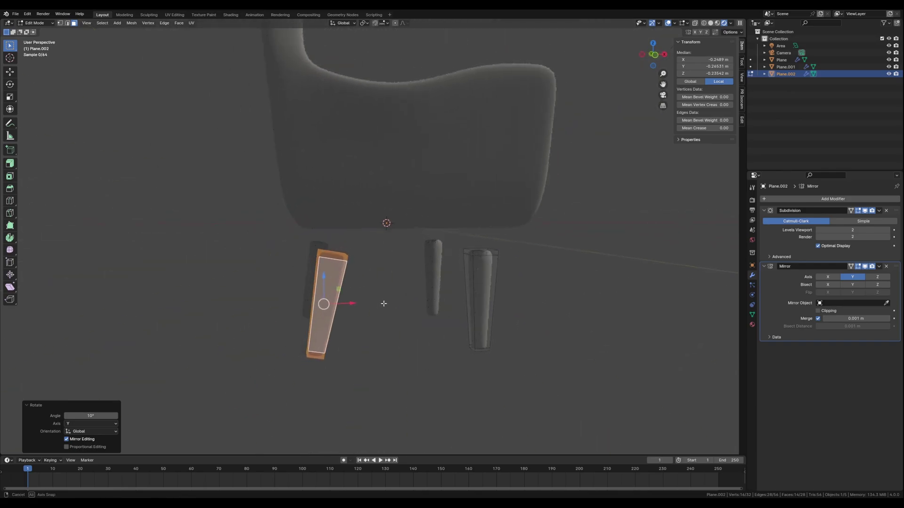
# - Rotate the top face of the rear leg by -10° about the global Y axis to level it
pyautogui.scroll(5, 339, 303)
pyautogui.moveTo(290, 269); pyautogui.dragTo(342, 301, button='middle')
pyautogui.click(294, 295)
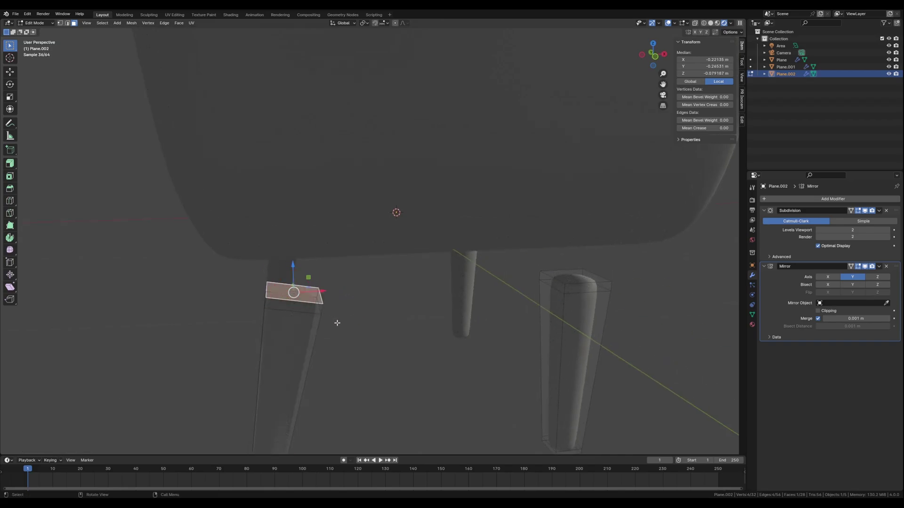
pyautogui.press('r')
pyautogui.press('y')
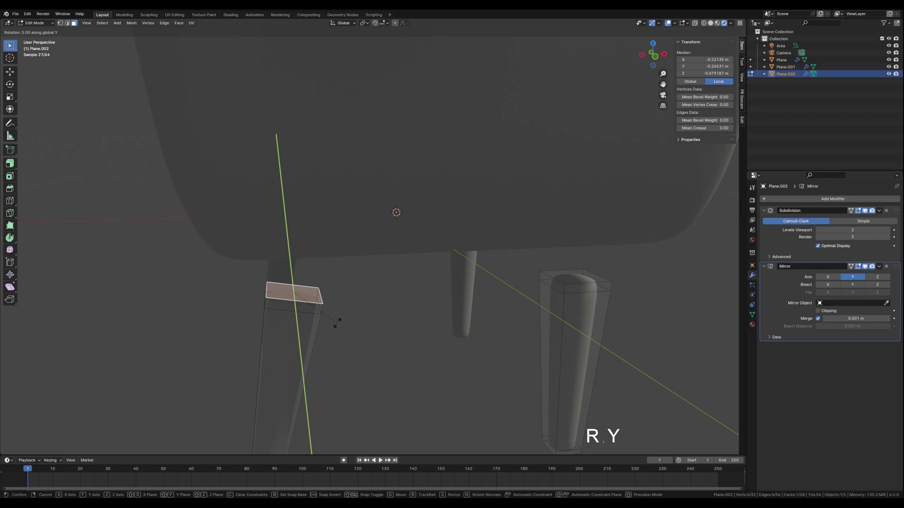
pyautogui.write('-10')
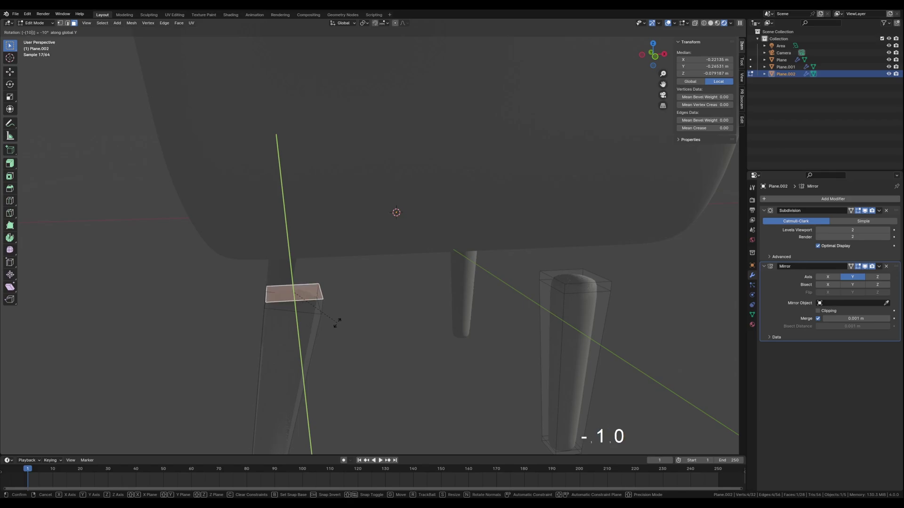
pyautogui.press('Return')
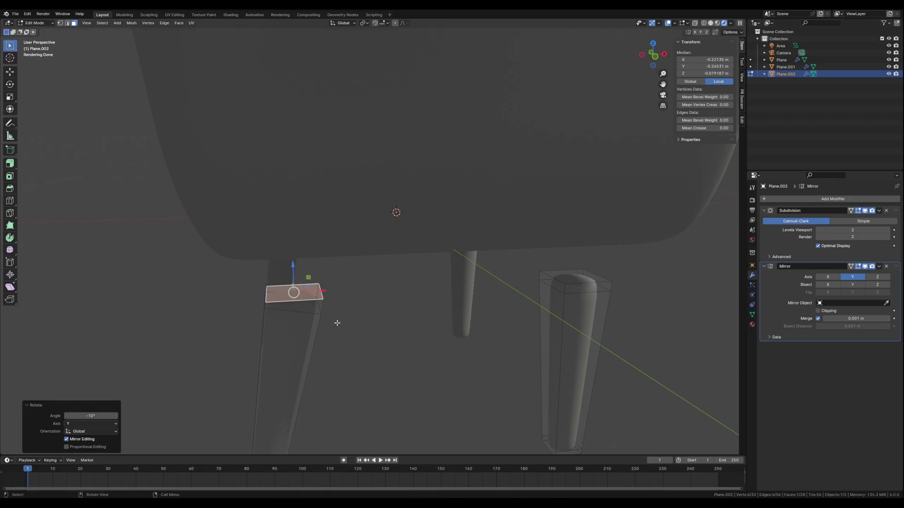
pyautogui.moveTo(338, 322); pyautogui.dragTo(367, 323, button='middle')
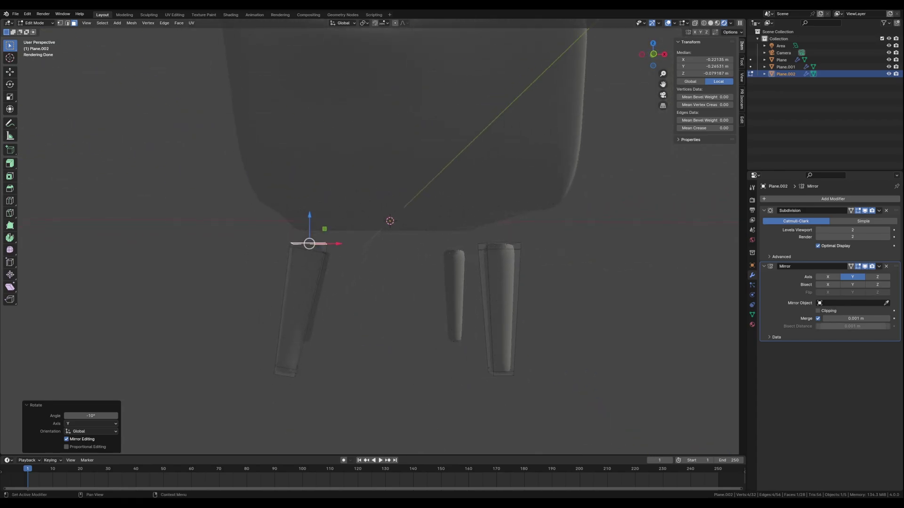
# - Select the whole front leg with its linked geometry and rotate it -5° about the global X axis
pyautogui.moveTo(605, 297); pyautogui.dragTo(479, 310, button='middle')
pyautogui.click(325, 327)
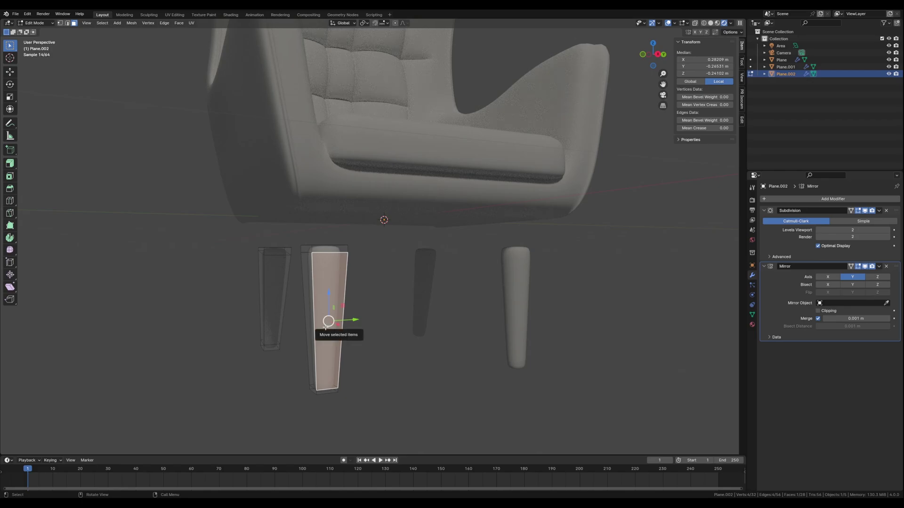
pyautogui.hotkey('ctrl', 'l')
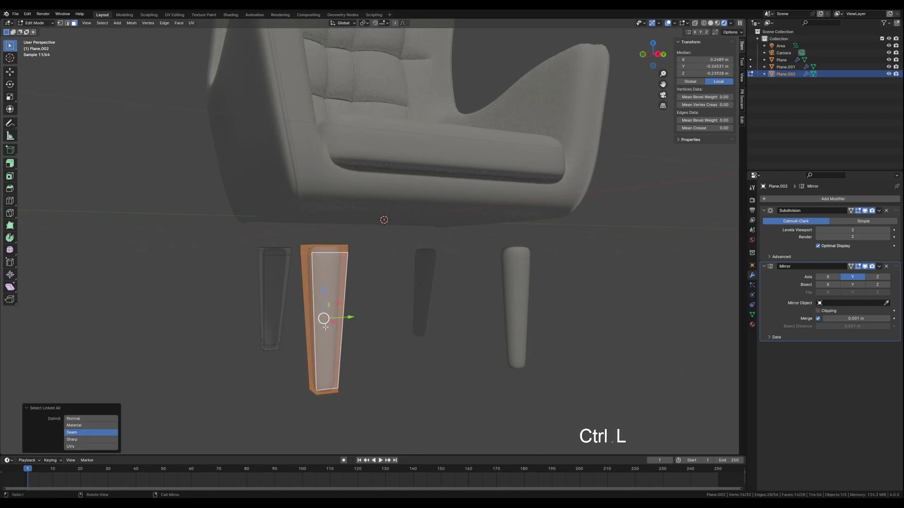
pyautogui.write('rx')
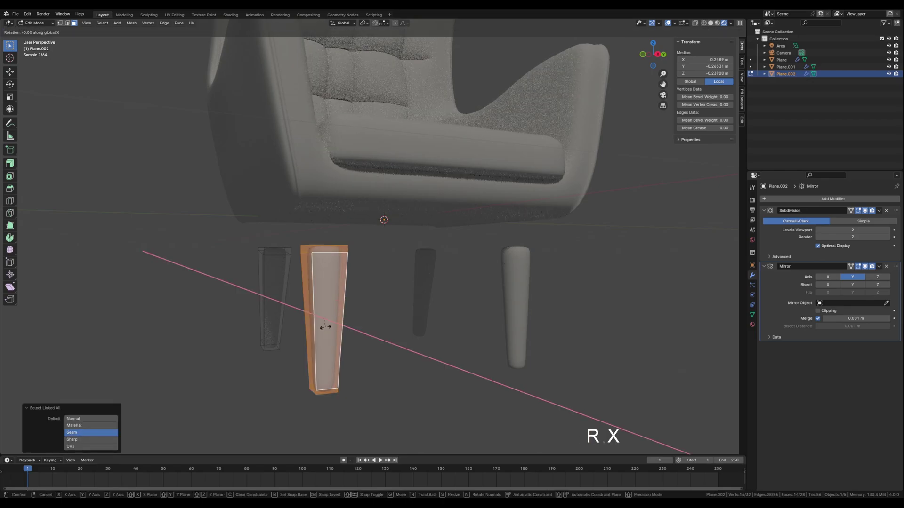
pyautogui.write('10')
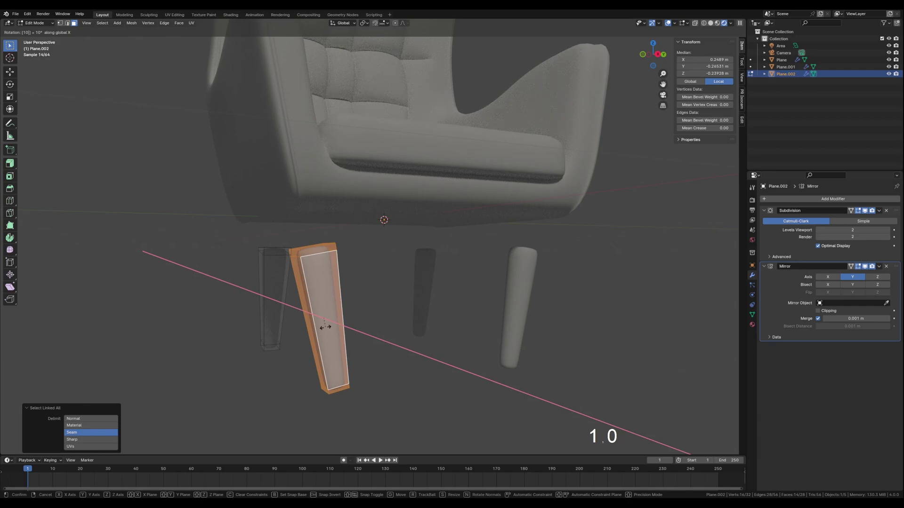
pyautogui.press('BackSpace')
pyautogui.press('BackSpace')
pyautogui.write('-')
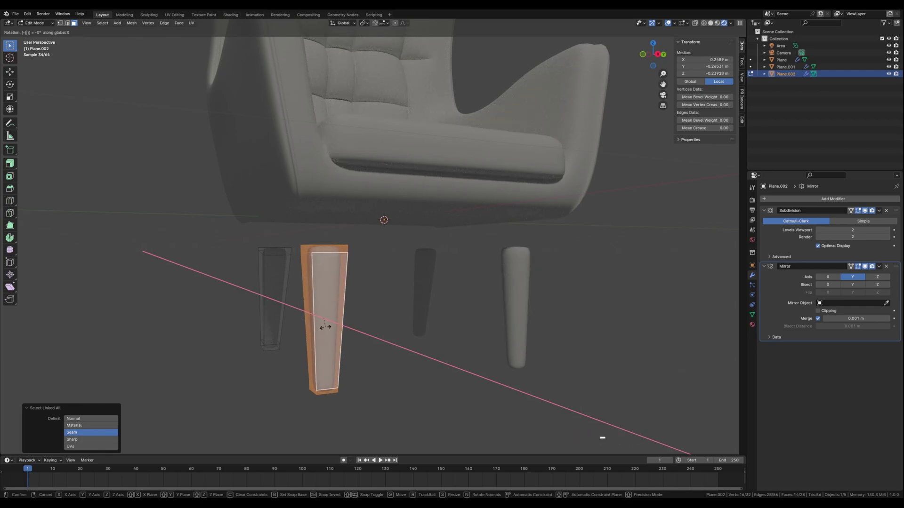
pyautogui.write('5')
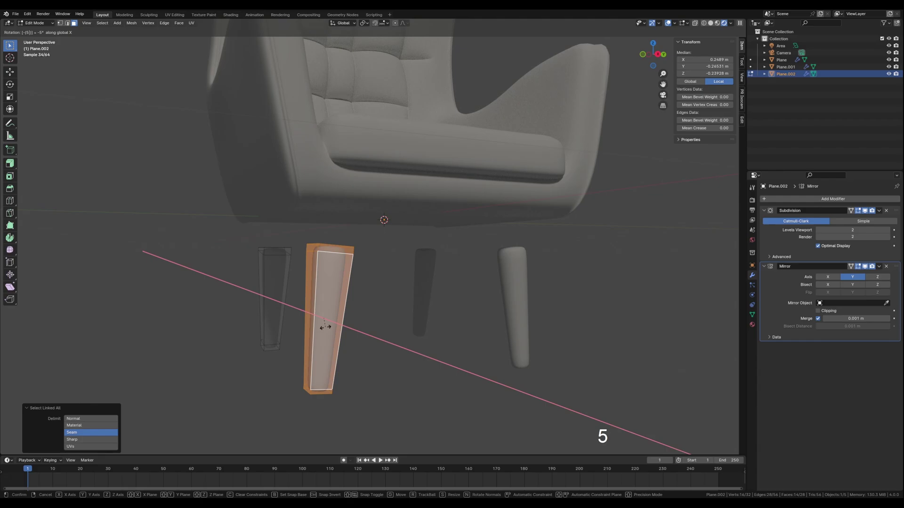
pyautogui.press('Return')
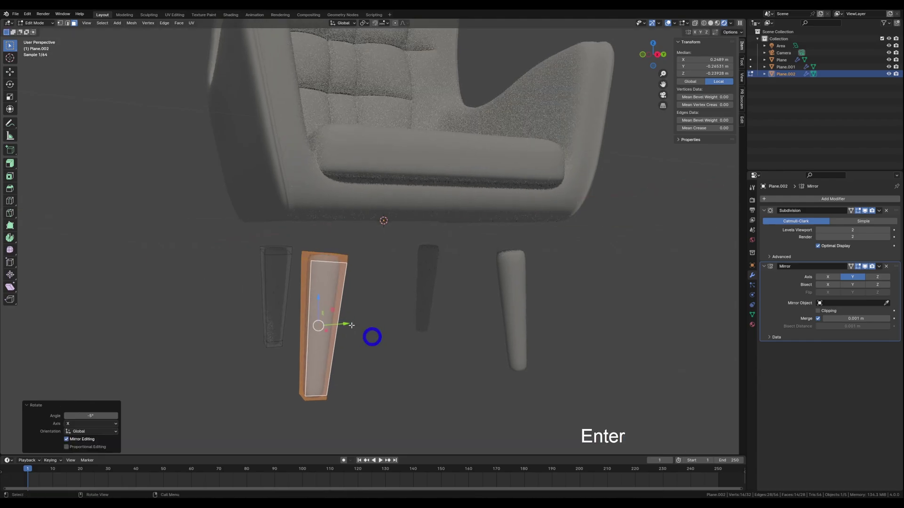
# - Rotate the front leg's top face by 5° about the global X axis and return to Object Mode
pyautogui.moveTo(323, 332); pyautogui.dragTo(333, 317, button='middle')
pyautogui.click(319, 267)
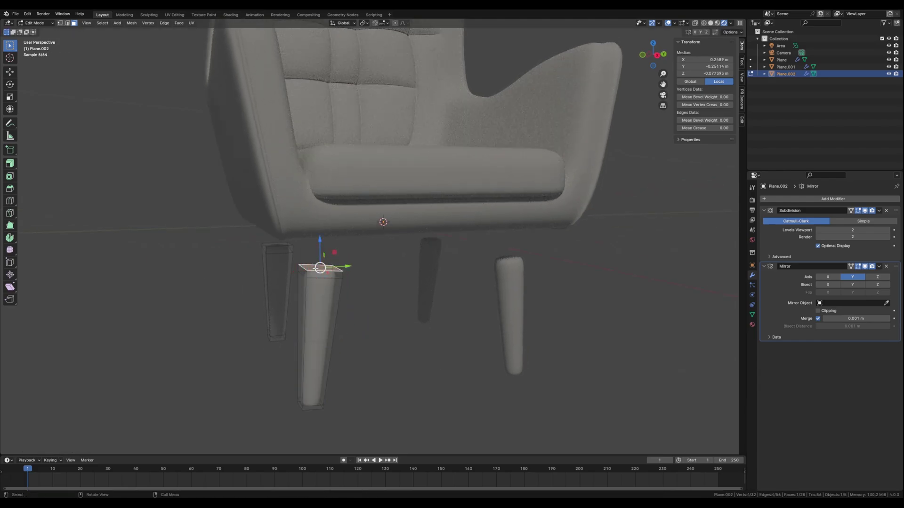
pyautogui.press('r')
pyautogui.press('x')
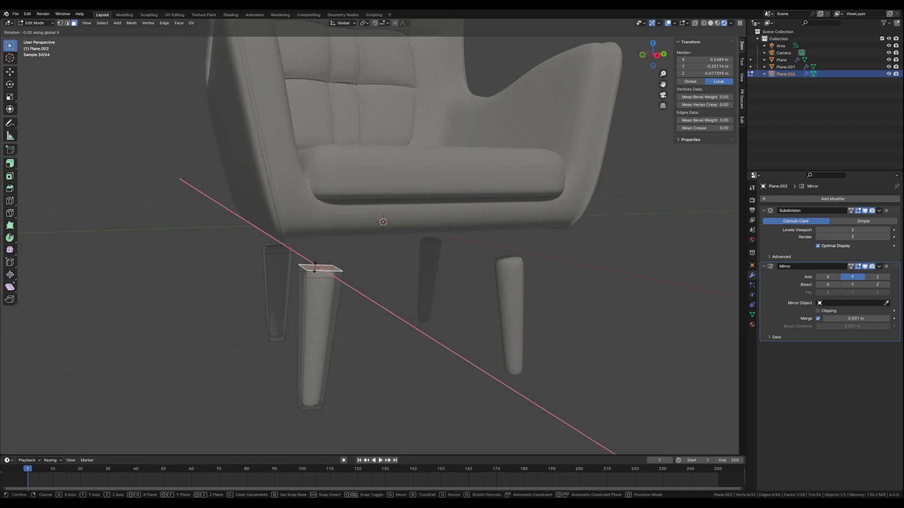
pyautogui.write('5')
pyautogui.press('Return')
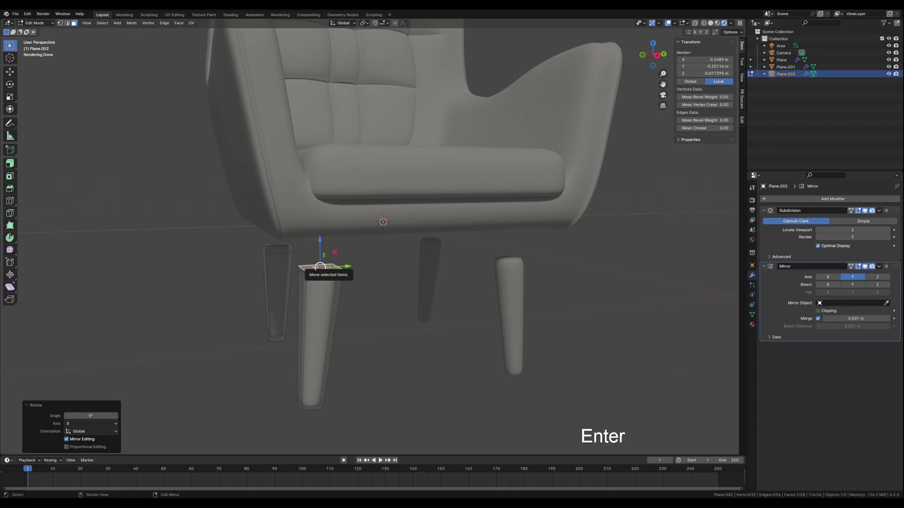
pyautogui.press('Tab')
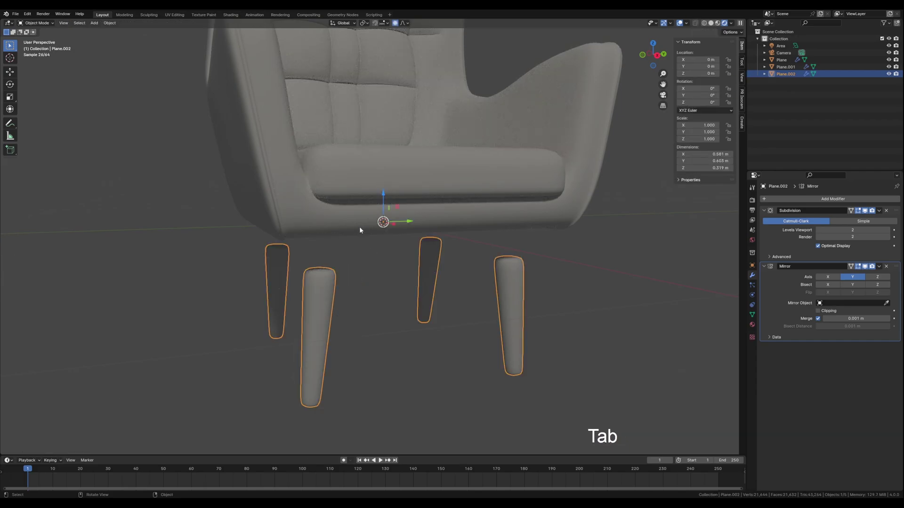
# - Try setting the legs' origin to their geometry, and undo it
pyautogui.click(110, 23)
pyautogui.moveTo(121, 32)
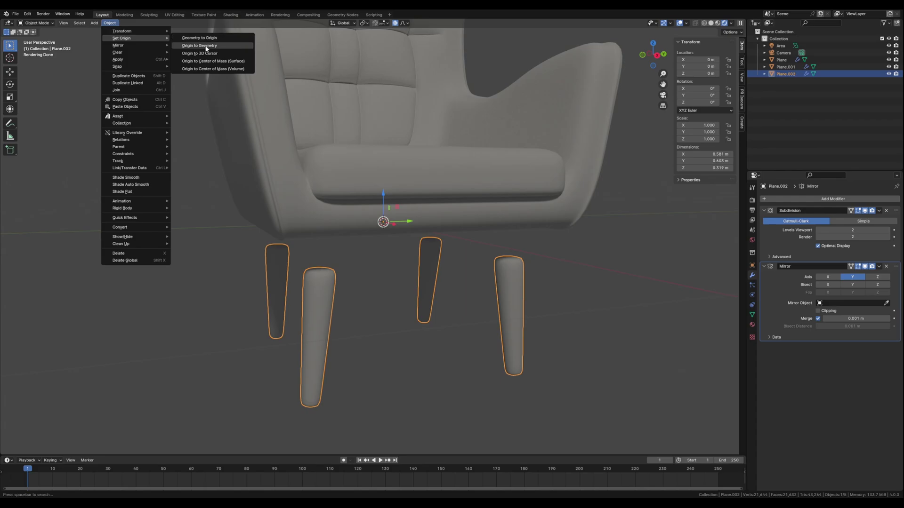
pyautogui.click(208, 45)
pyautogui.hotkey('ctrl', 'z')
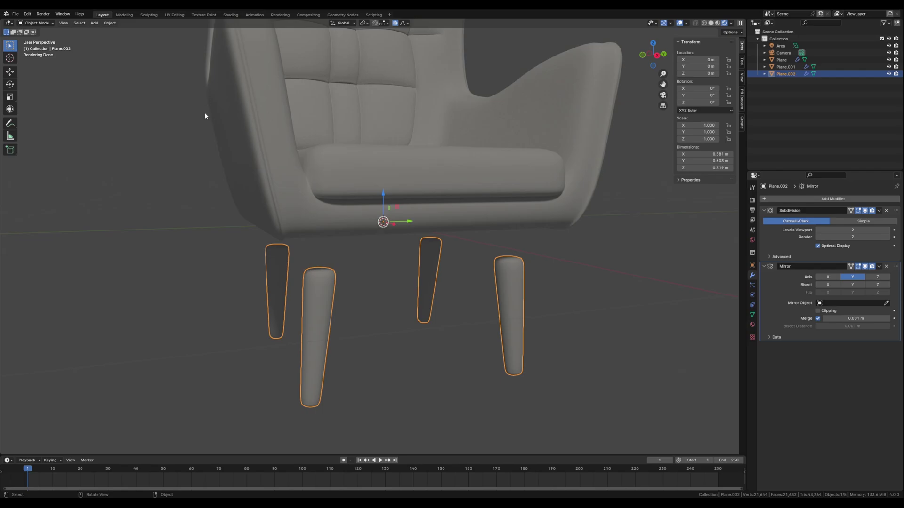
pyautogui.click(110, 23)
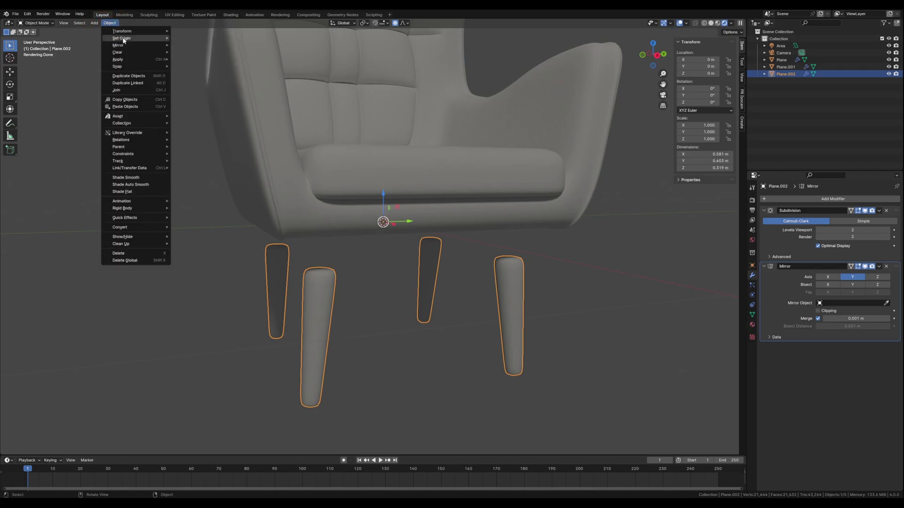
pyautogui.moveTo(124, 41)
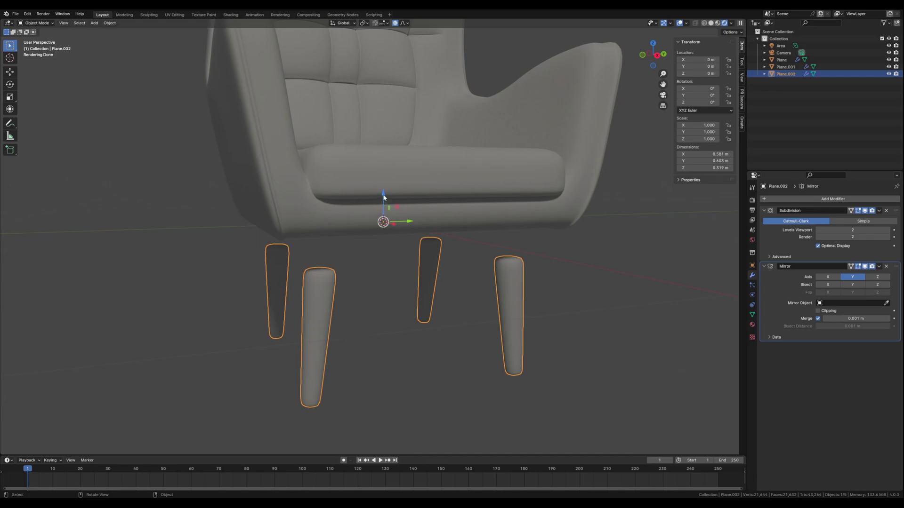
# - Try raising the legs along the Z axis, undo the move, and reselect the legs
pyautogui.moveTo(383, 197); pyautogui.dragTo(382, 179)
pyautogui.hotkey('ctrl', 'z')
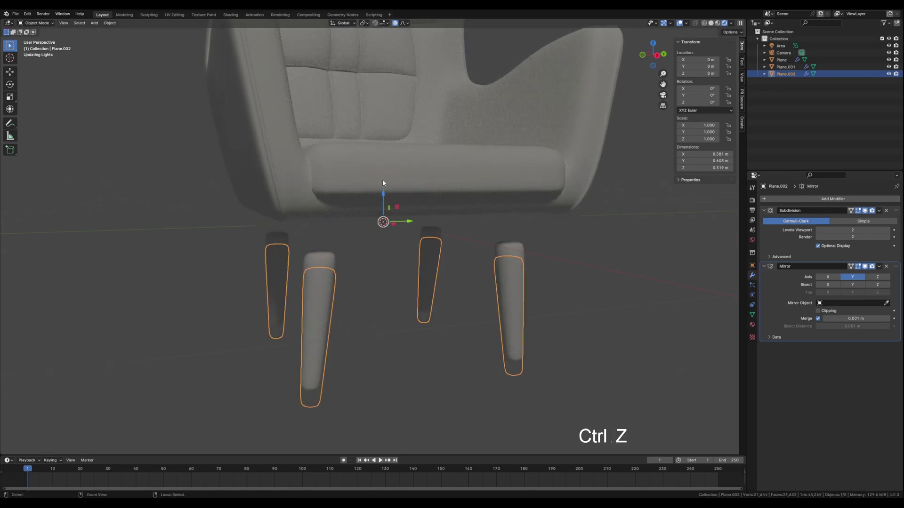
pyautogui.click(379, 302)
pyautogui.click(307, 299)
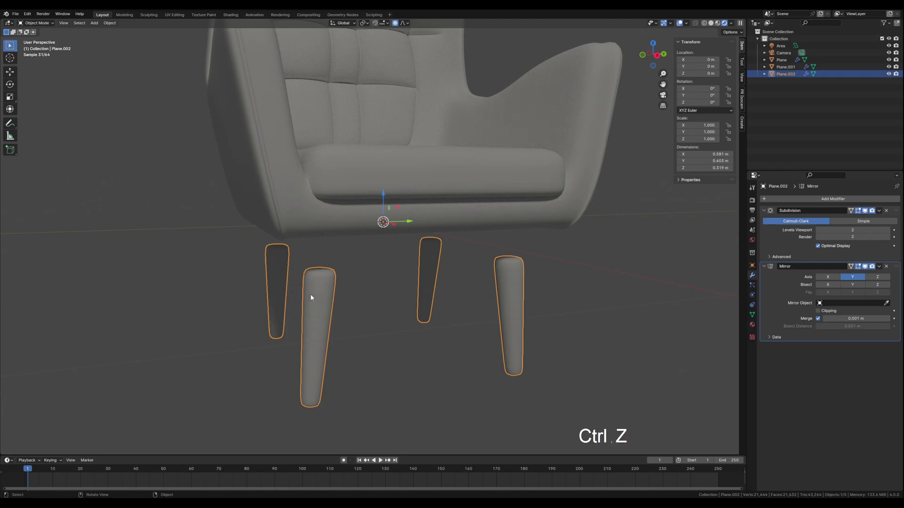
# - Turn off proportional editing and raise the legs to a Z location of about 0.085 m against the chair's underside
pyautogui.click(395, 23)
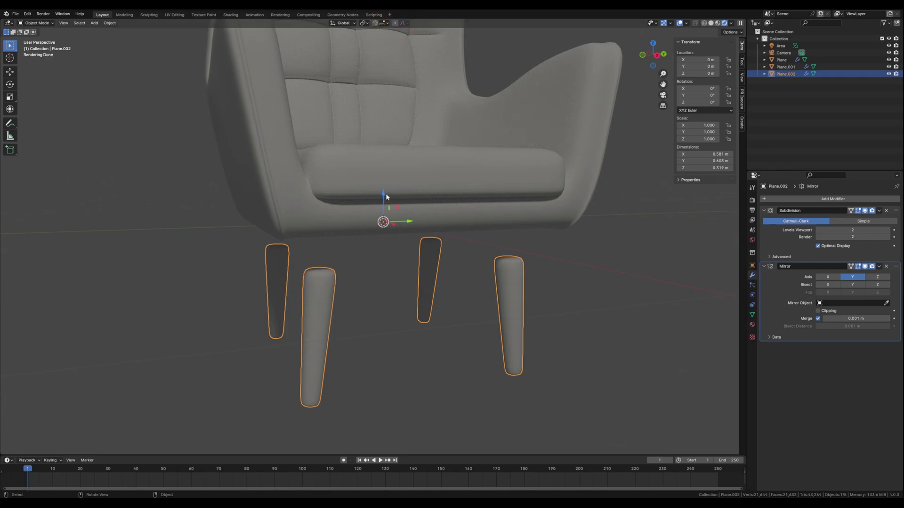
pyautogui.moveTo(385, 194); pyautogui.dragTo(376, 162)
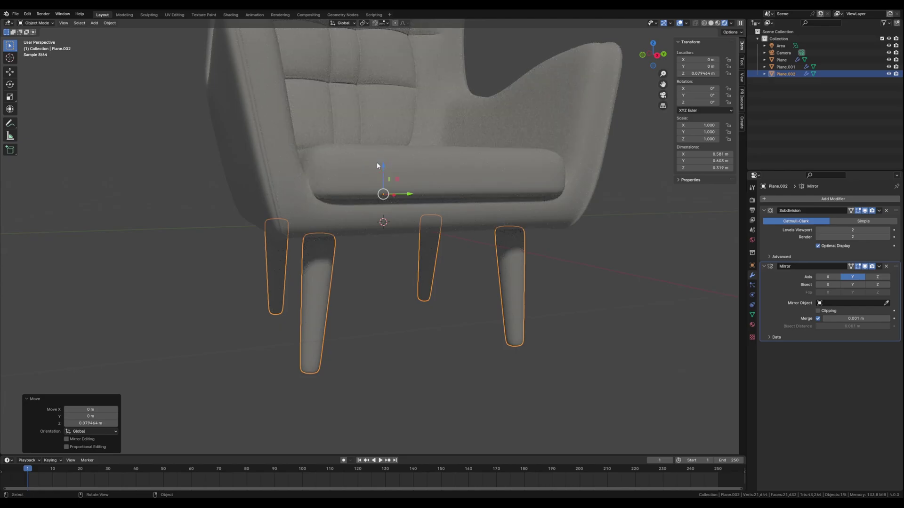
pyautogui.press('pagedown')
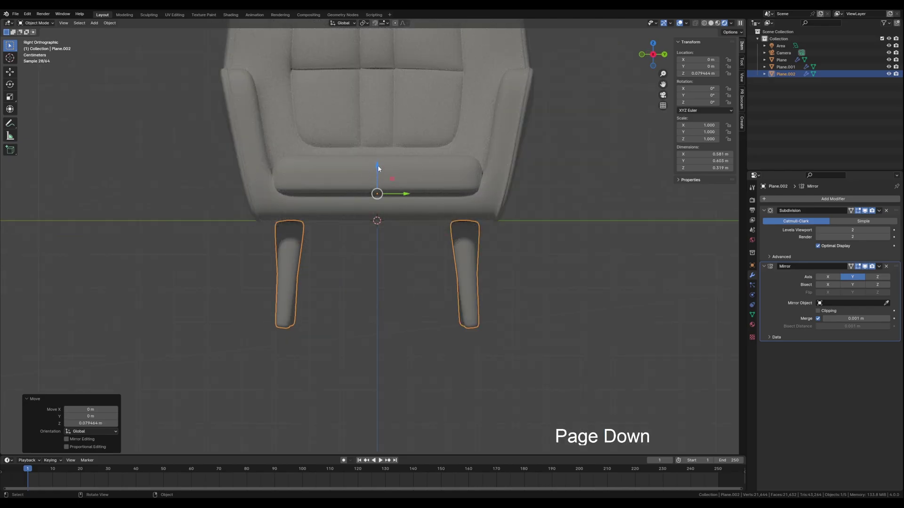
pyautogui.moveTo(378, 166); pyautogui.dragTo(377, 163)
pyautogui.click(318, 295)
# - In Edit Mode on the legs, select the whole front leg with its linked geometry and rotate it -5° about the global Y axis
pyautogui.moveTo(319, 294); pyautogui.dragTo(411, 277, button='middle')
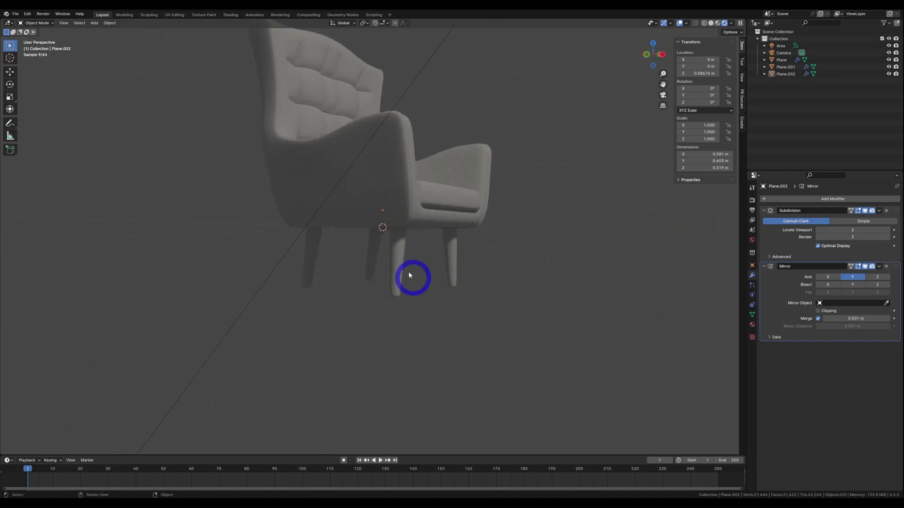
pyautogui.scroll(3, 397, 268)
pyautogui.click(417, 278)
pyautogui.press('Tab')
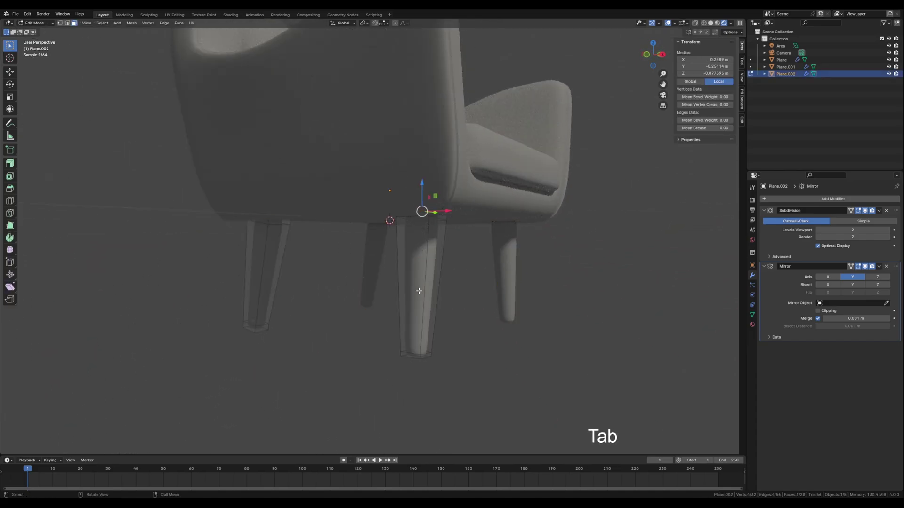
pyautogui.click(418, 287)
pyautogui.hotkey('ctrl', 'l')
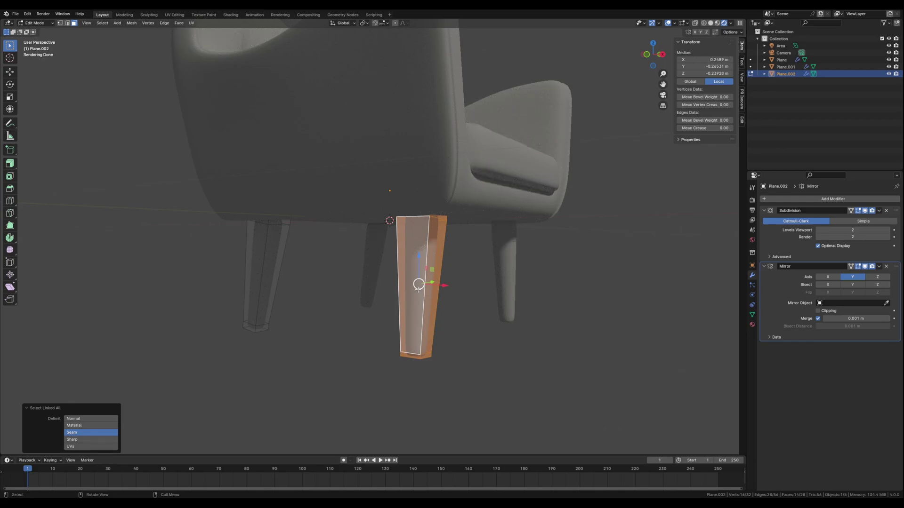
pyautogui.press('r')
pyautogui.press('x')
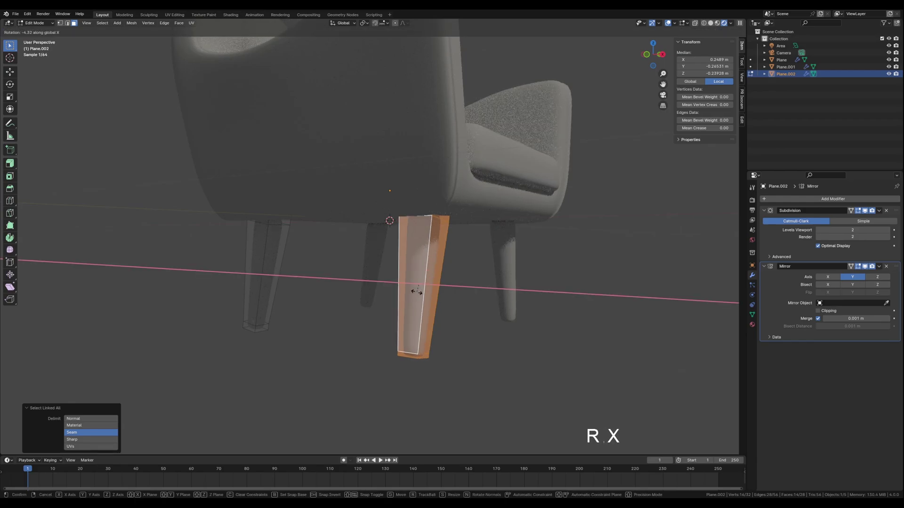
pyautogui.press('y')
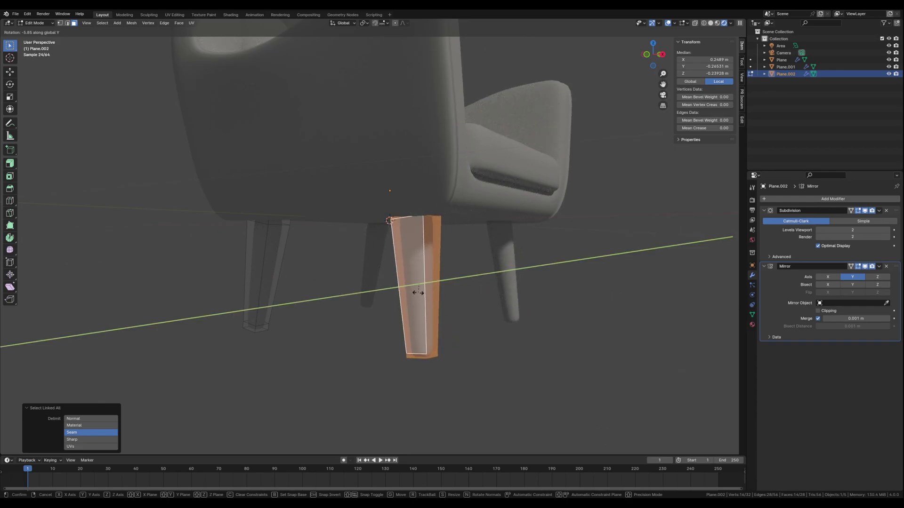
pyautogui.write('5')
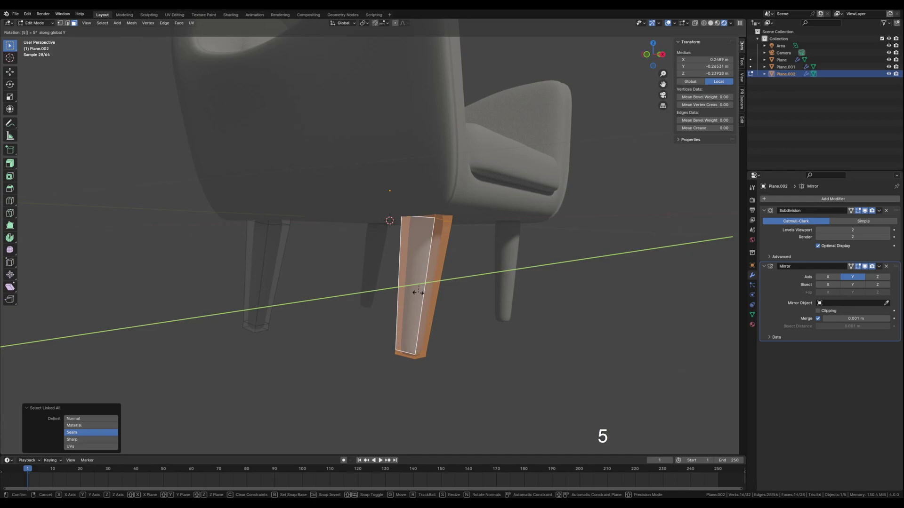
pyautogui.press('BackSpace')
pyautogui.write('-5')
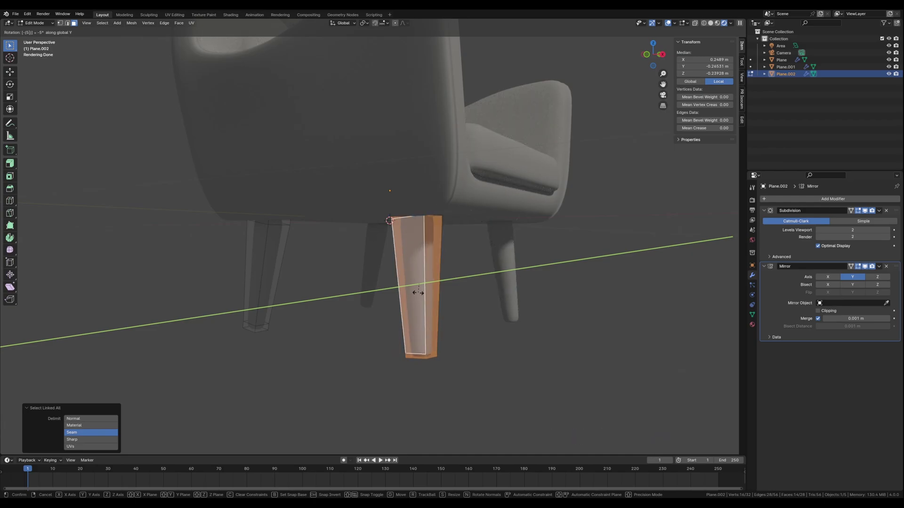
pyautogui.press('Return')
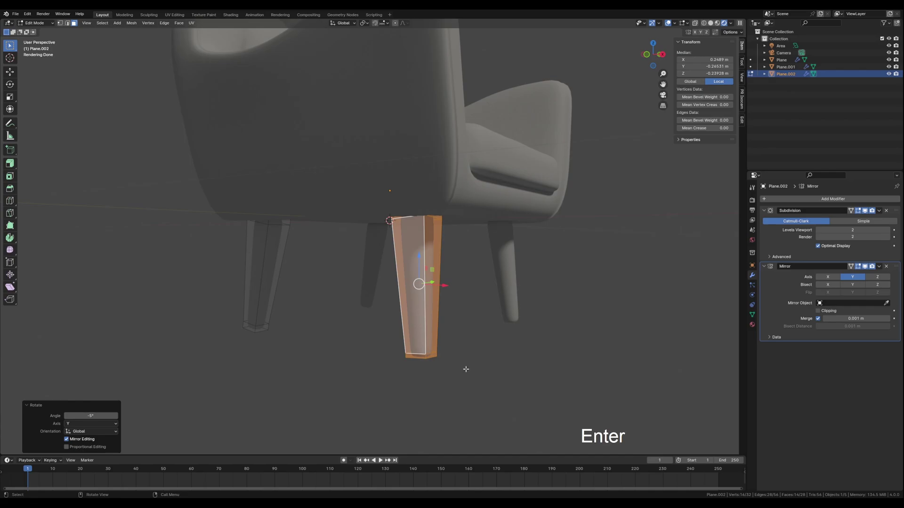
# - Return to Object Mode, deselect the legs and inspect the whole armchair from the front
pyautogui.press('Tab')
pyautogui.click(488, 356)
pyautogui.moveTo(487, 356); pyautogui.dragTo(459, 303, button='middle')
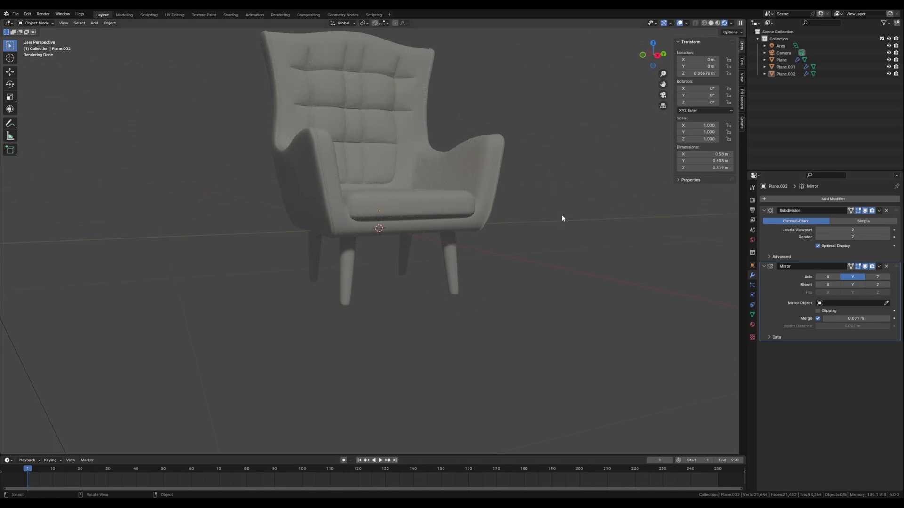
pyautogui.moveTo(562, 216); pyautogui.dragTo(541, 216, button='middle')
pyautogui.scroll(-2, 541, 216)
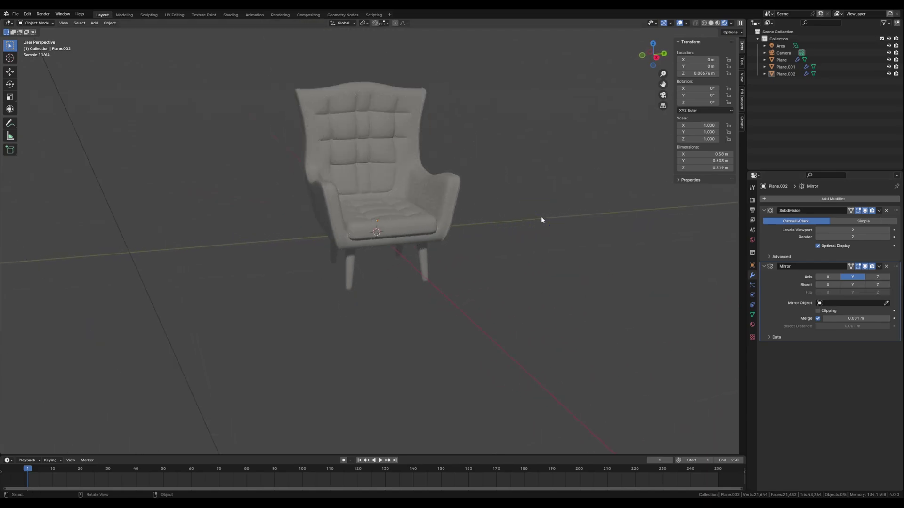
# - Add a plane and lower it along the Z axis to about -0.31 m, level with the feet of the chair legs
pyautogui.hotkey('shift', 'a')
pyautogui.write('pl')
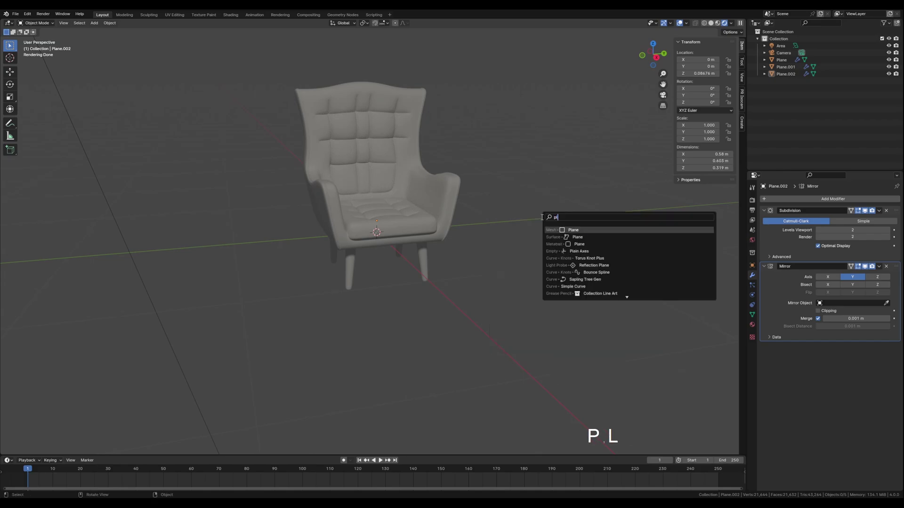
pyautogui.click(569, 229)
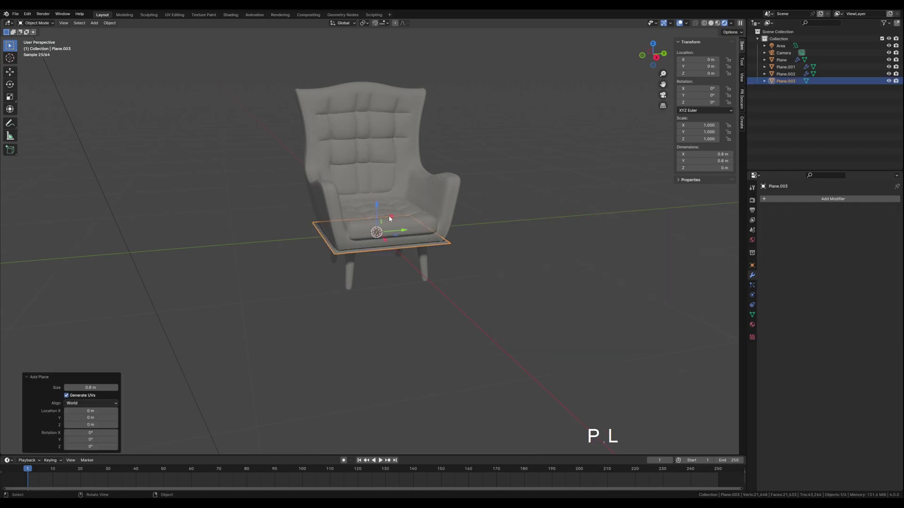
pyautogui.press('g')
pyautogui.press('z')
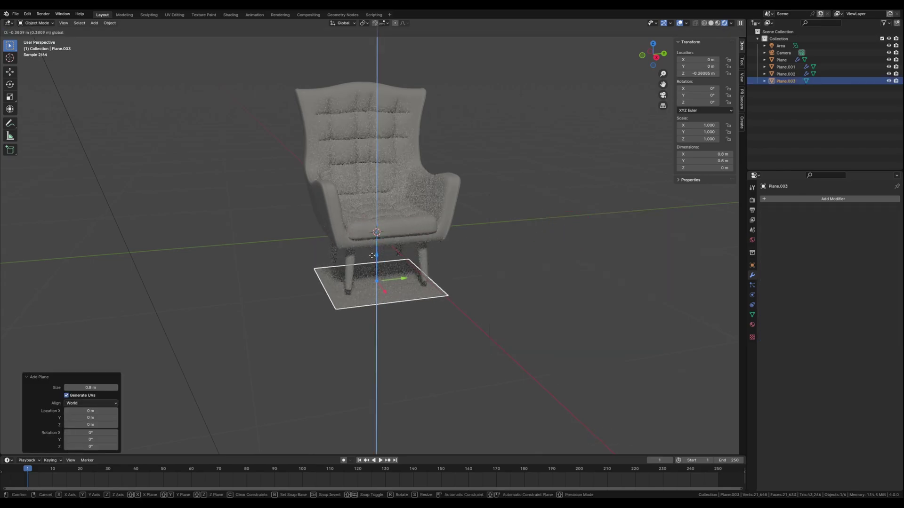
pyautogui.click(373, 246)
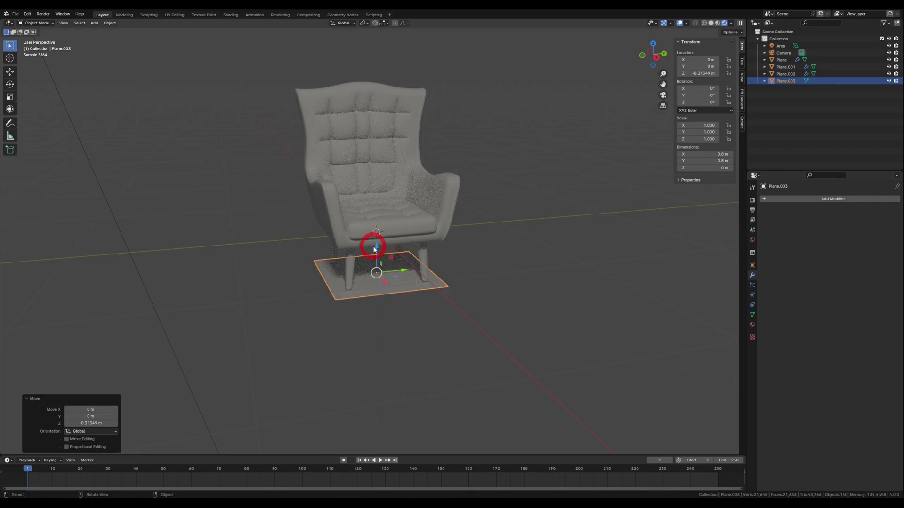
# - Scale the plane up by about 7.2 to make a floor about 5.77 m wide around the chair
pyautogui.press('s')
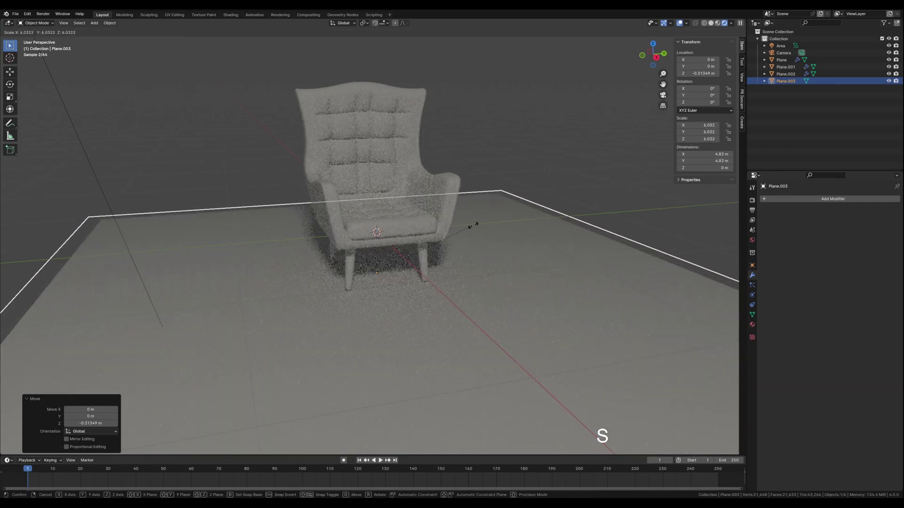
pyautogui.click(492, 219)
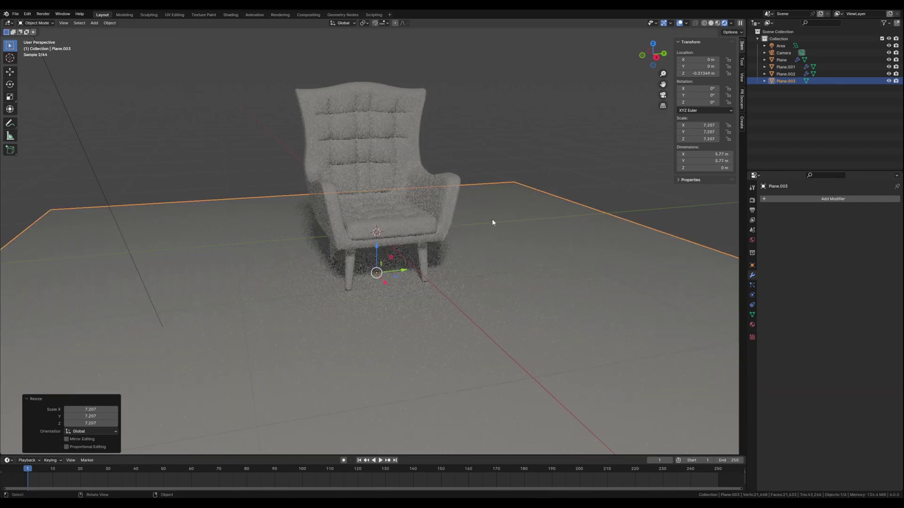
pyautogui.moveTo(341, 290); pyautogui.dragTo(329, 279, button='middle')
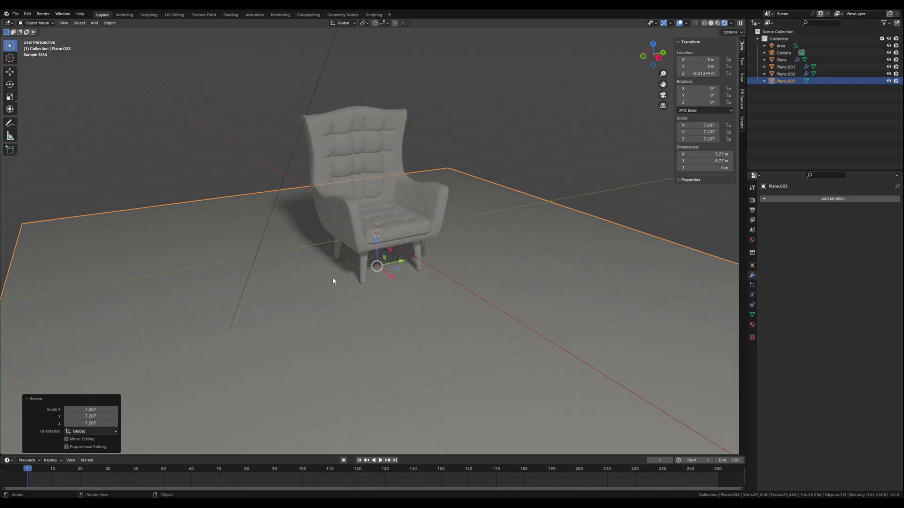
# - In Edit Mode, extrude the floor's two edges behind the chair upward about 2.64 m as walls, and return to Object Mode
pyautogui.press('Tab')
pyautogui.press('2')
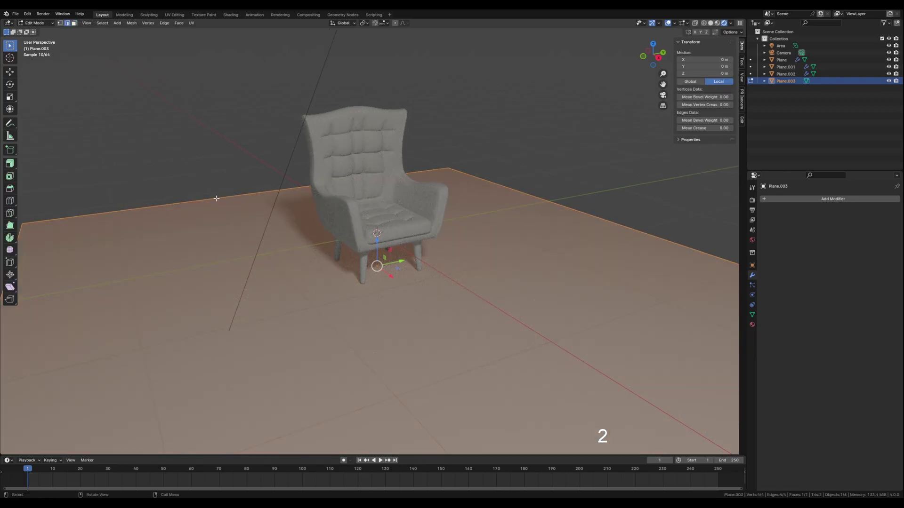
pyautogui.click(217, 198)
pyautogui.keyDown('shift'); pyautogui.click(498, 183); pyautogui.keyUp('shift')
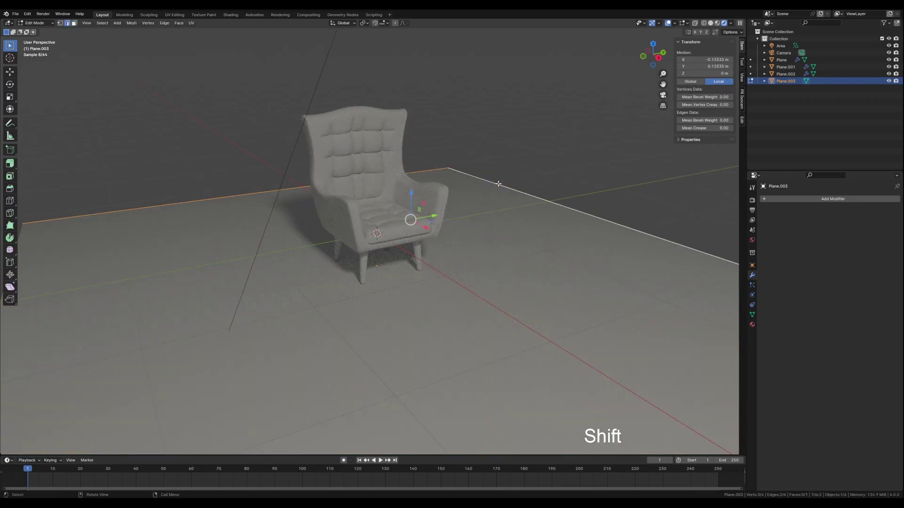
pyautogui.press('e')
pyautogui.press('z')
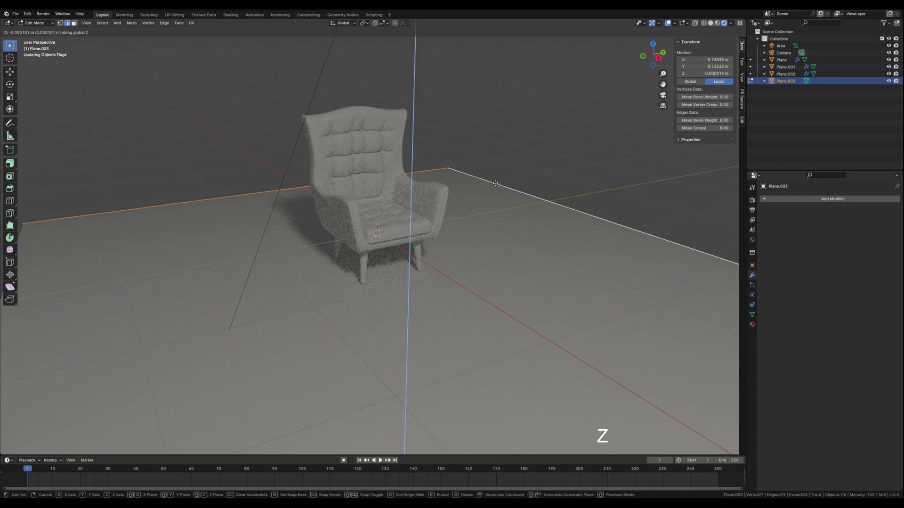
pyautogui.click(485, 357)
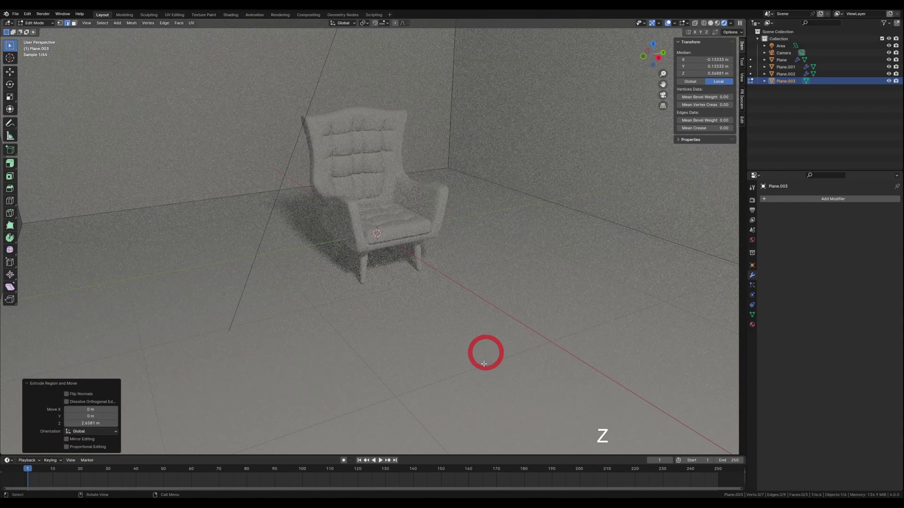
pyautogui.press('Tab')
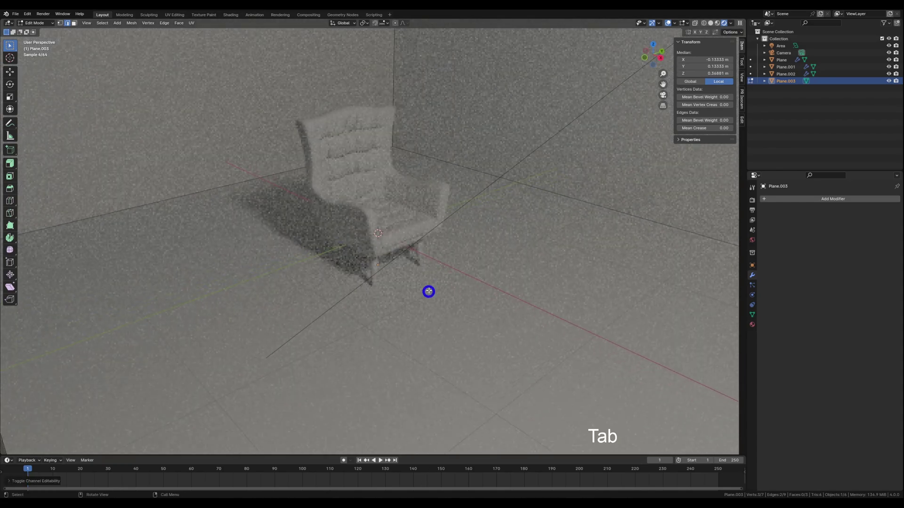
pyautogui.press('Tab')
# - Select the chair shell and open a Shader Editor in a new area split off beneath the 3D viewport
pyautogui.scroll(-6, 413, 273)
pyautogui.scroll(5, 391, 241)
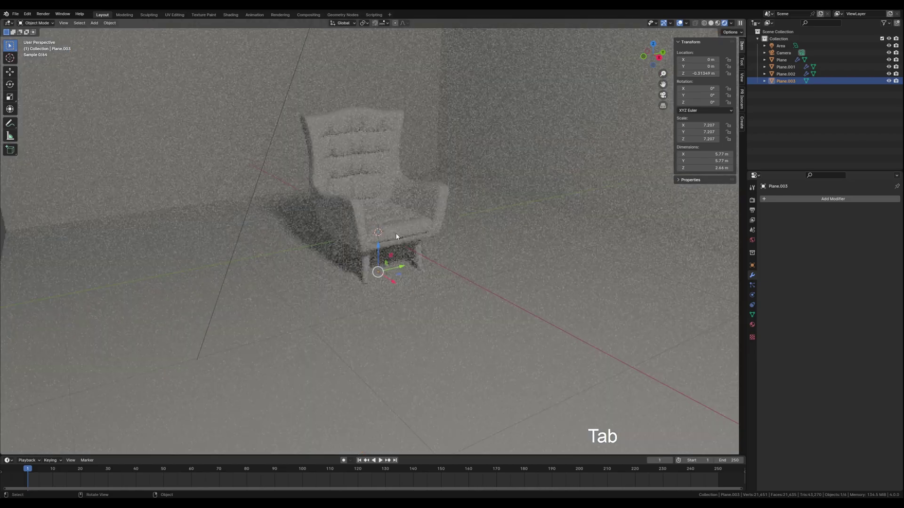
pyautogui.keyDown('shift'); pyautogui.moveTo(429, 262); pyautogui.dragTo(405, 287, button='middle'); pyautogui.keyUp('shift')
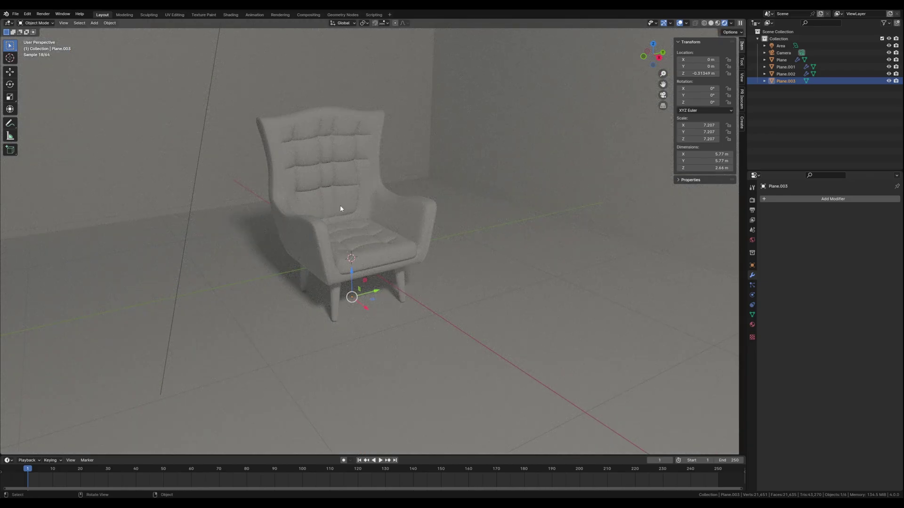
pyautogui.moveTo(341, 206); pyautogui.dragTo(336, 209, button='middle')
pyautogui.scroll(3, 335, 208)
pyautogui.click(270, 169)
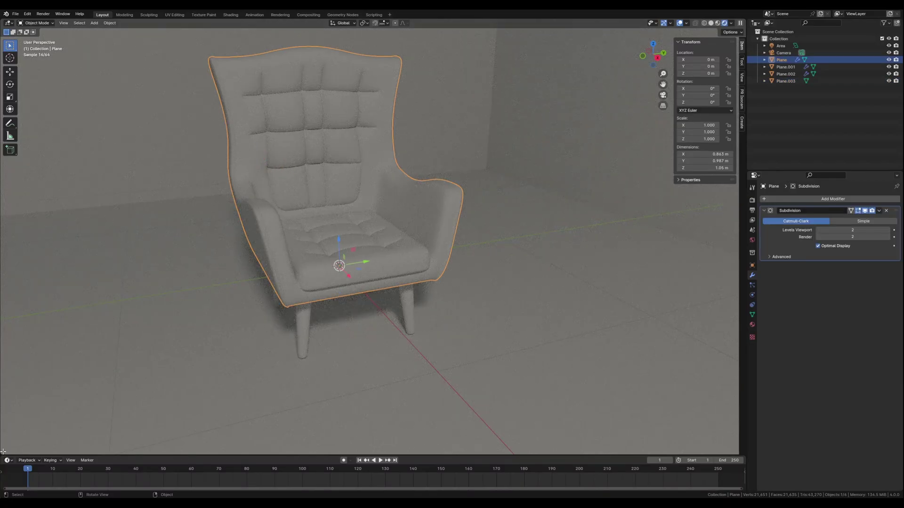
pyautogui.moveTo(3, 452); pyautogui.dragTo(4, 273)
pyautogui.click(8, 277)
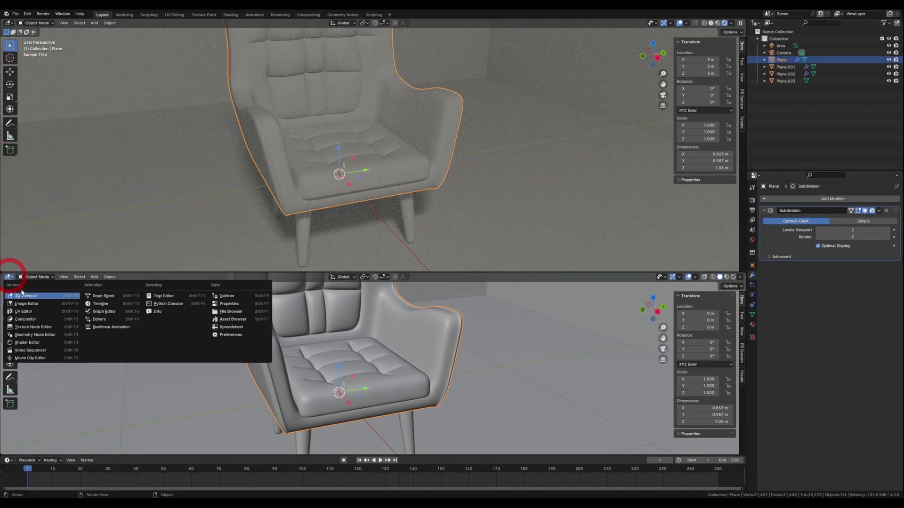
pyautogui.click(31, 342)
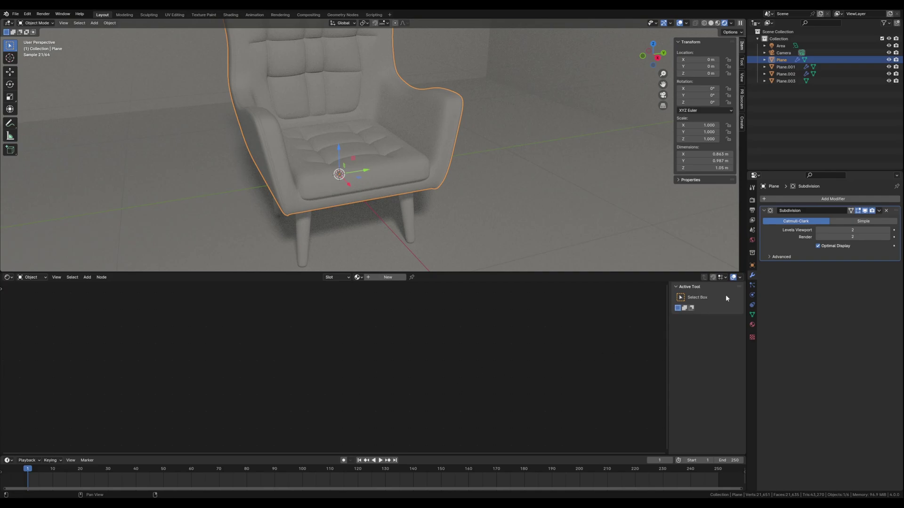
# - Create a new material on the chair shell and hide the Shader Editor's sidebar
pyautogui.click(751, 325)
pyautogui.click(787, 230)
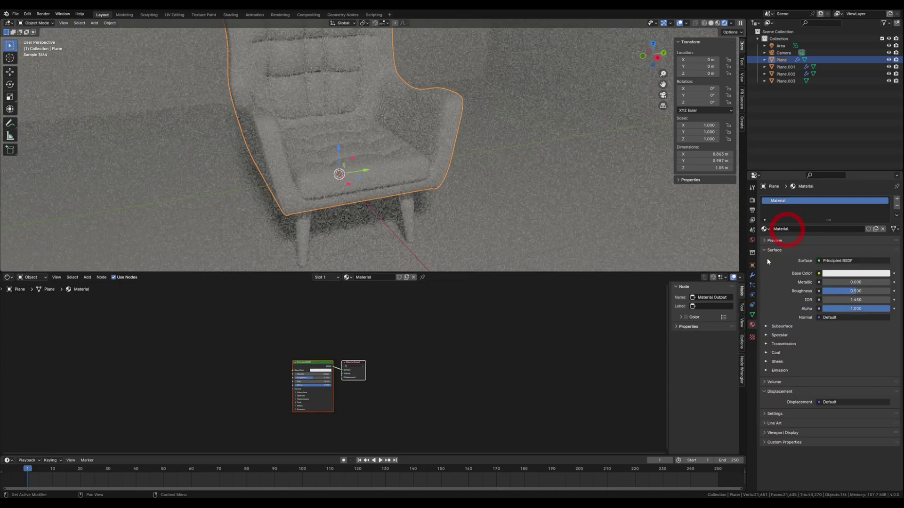
pyautogui.press('n')
pyautogui.scroll(4, 509, 393)
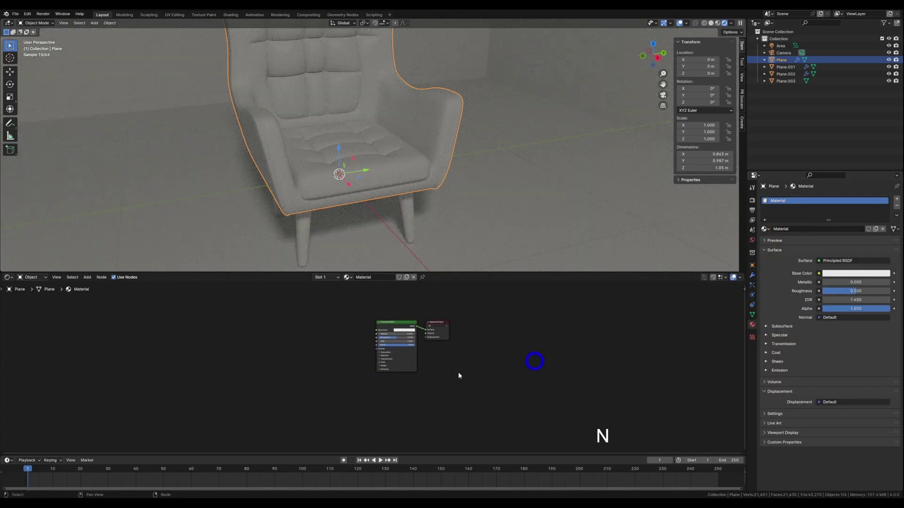
pyautogui.scroll(5, 460, 377)
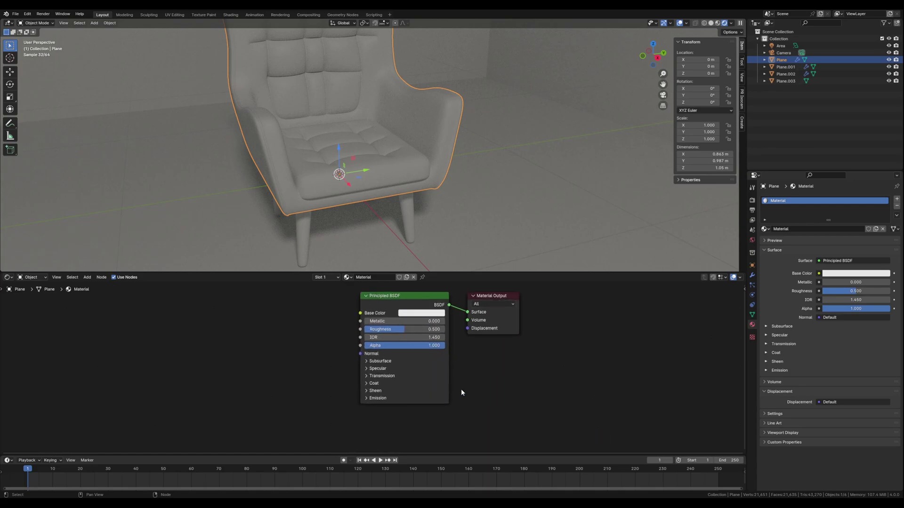
pyautogui.moveTo(513, 378); pyautogui.dragTo(485, 409, button='middle')
# - Replace the shell material's Principled BSDF with a Sheen BSDF node and connect it to the Material Output's Surface
pyautogui.moveTo(406, 308); pyautogui.dragTo(392, 309)
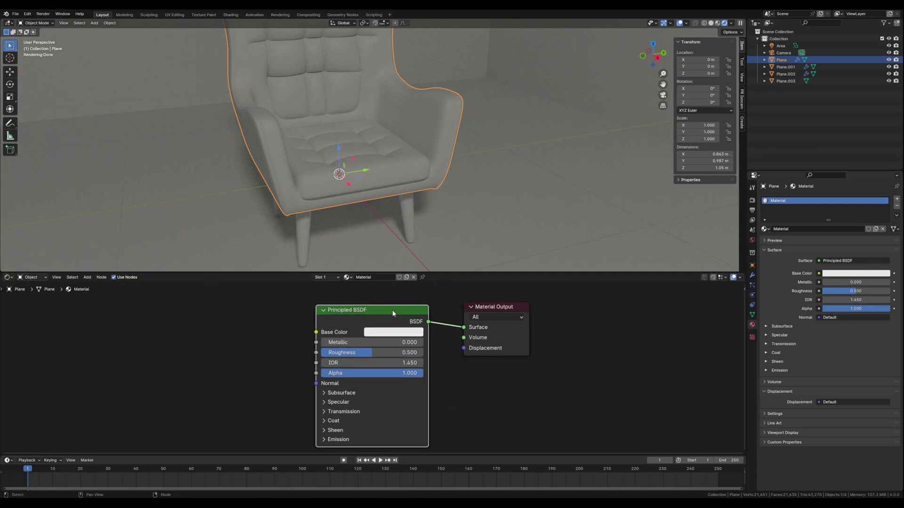
pyautogui.press('Delete')
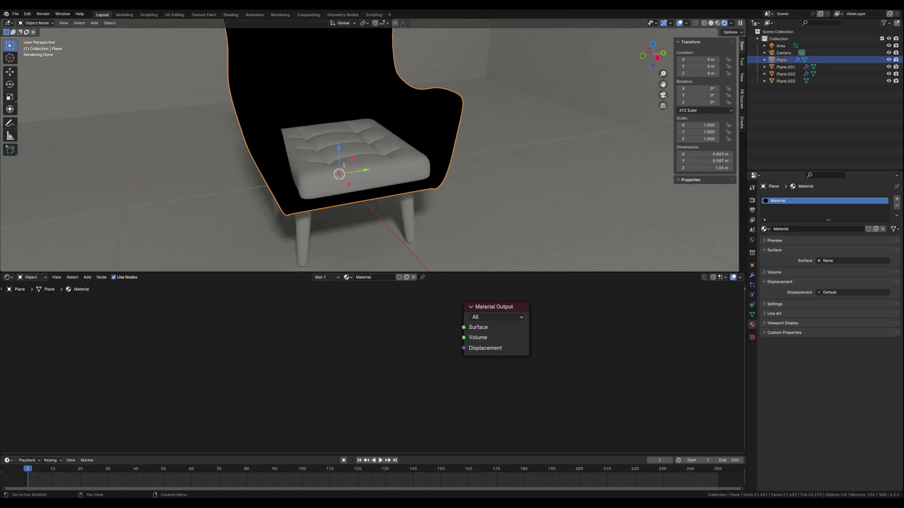
pyautogui.click(366, 351)
pyautogui.hotkey('shift', 'a')
pyautogui.write('s')
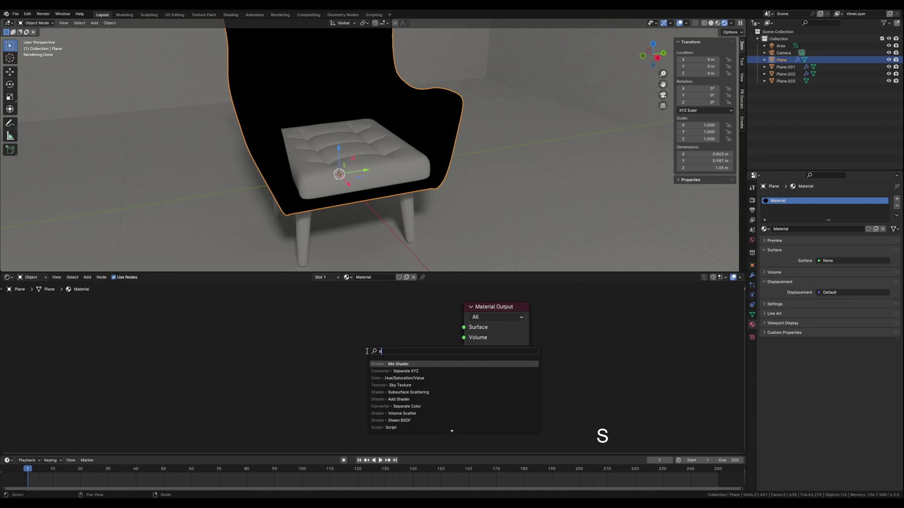
pyautogui.write('he')
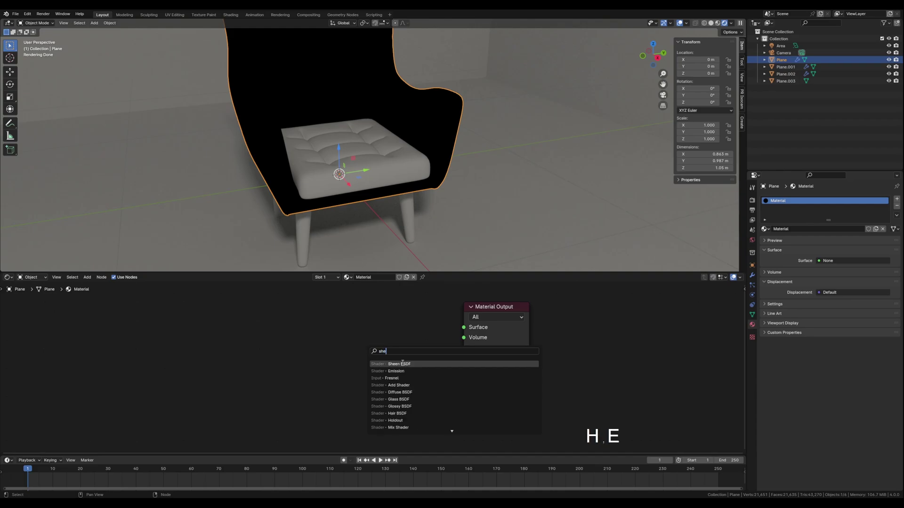
pyautogui.click(403, 363)
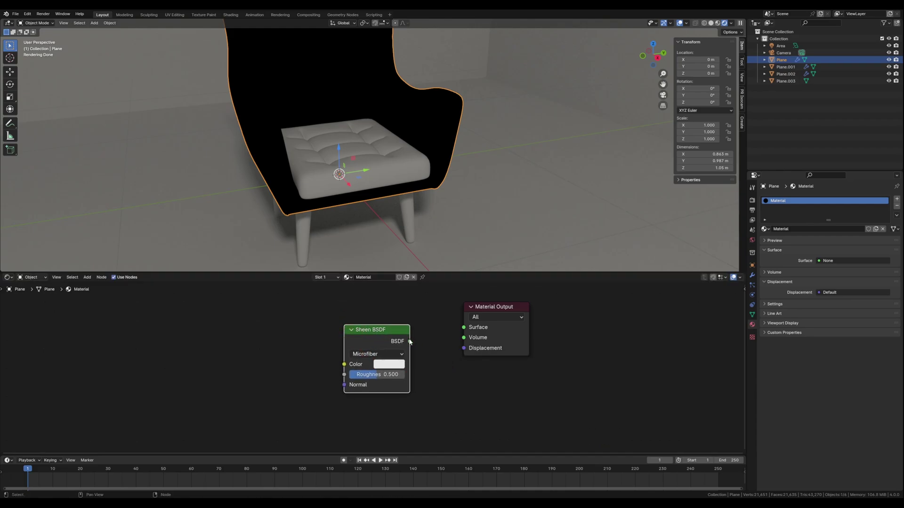
pyautogui.moveTo(410, 342); pyautogui.dragTo(464, 327)
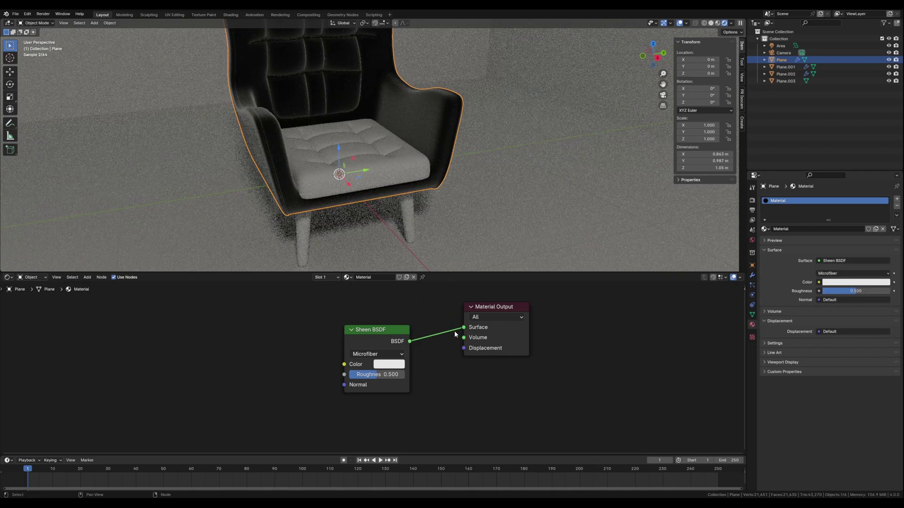
pyautogui.keyDown('shift'); pyautogui.scroll(3, 323, 168); pyautogui.keyUp('shift')
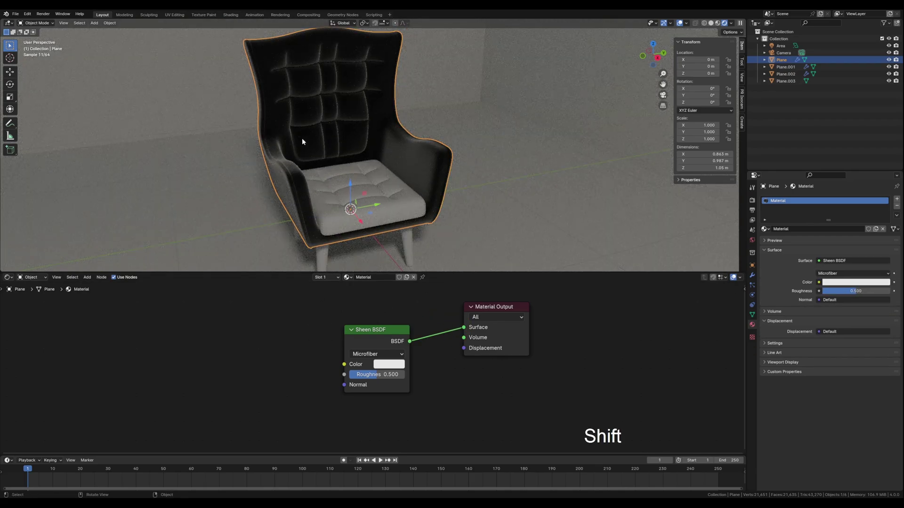
pyautogui.moveTo(288, 154); pyautogui.dragTo(287, 146, button='middle')
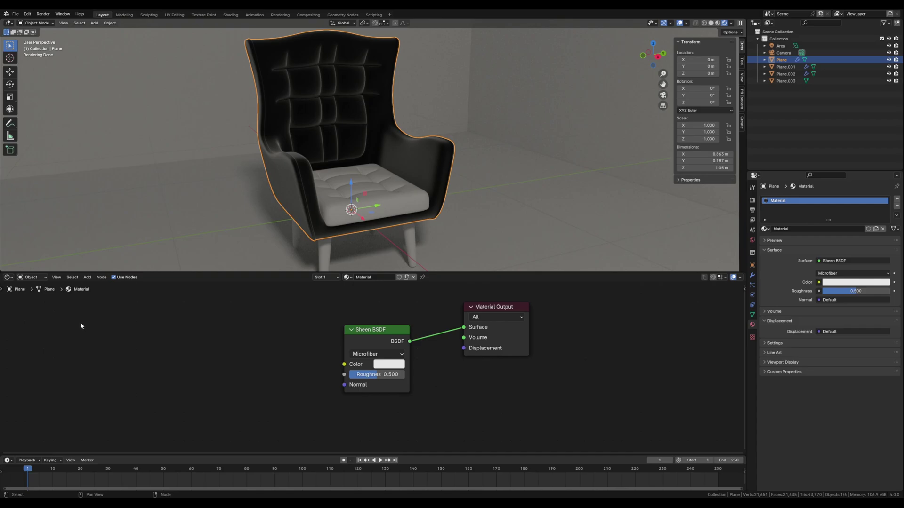
# - Add a Musgrave Texture node ahead of the Sheen BSDF node in the shell material
pyautogui.moveTo(298, 392); pyautogui.dragTo(332, 381, button='middle')
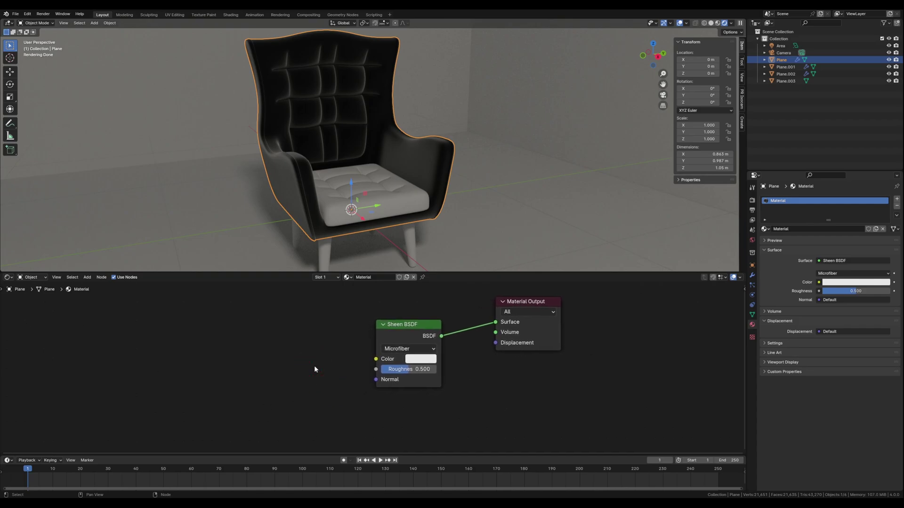
pyautogui.hotkey('shift', 'a')
pyautogui.write('mu')
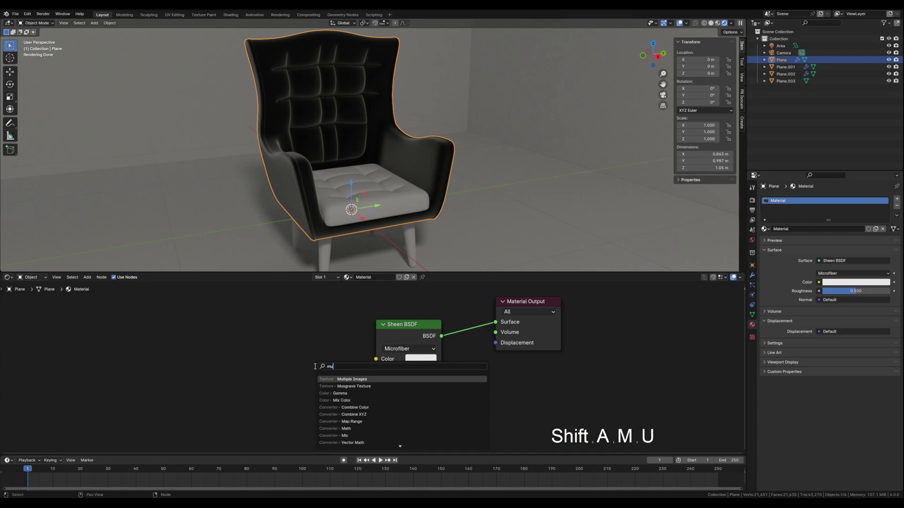
pyautogui.write('sgr')
pyautogui.click(345, 383)
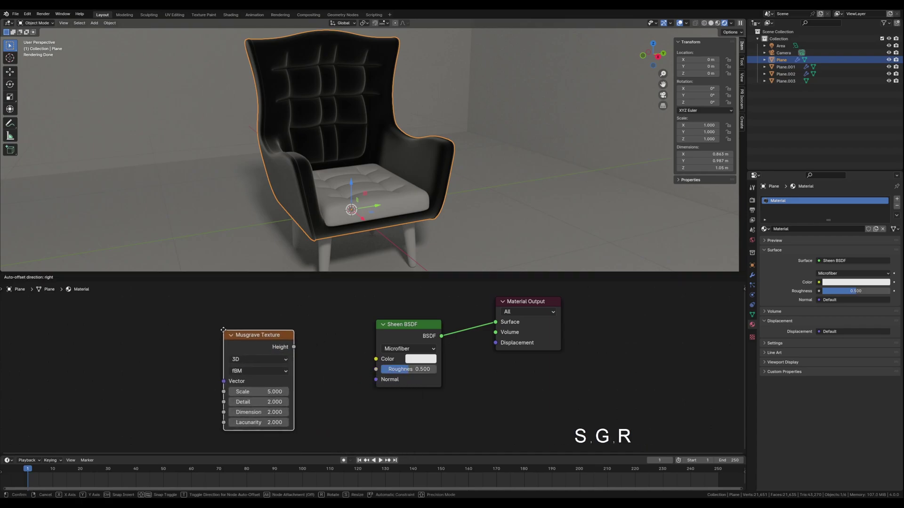
pyautogui.click(206, 318)
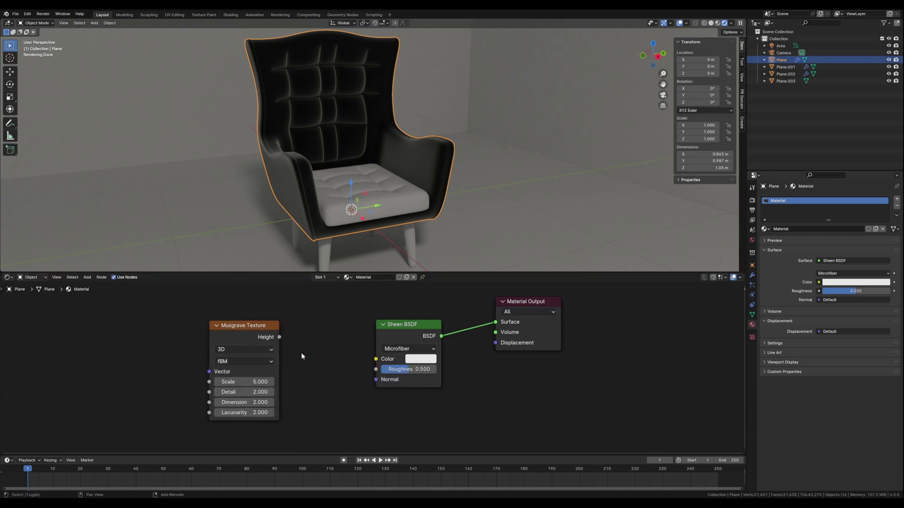
# - Attach Texture Coordinate and Mapping nodes to the Musgrave Texture and feed the Mapping node with Object coordinates
pyautogui.press('shift')
pyautogui.moveTo(234, 322); pyautogui.dragTo(237, 321)
pyautogui.hotkey('ctrl', 't')
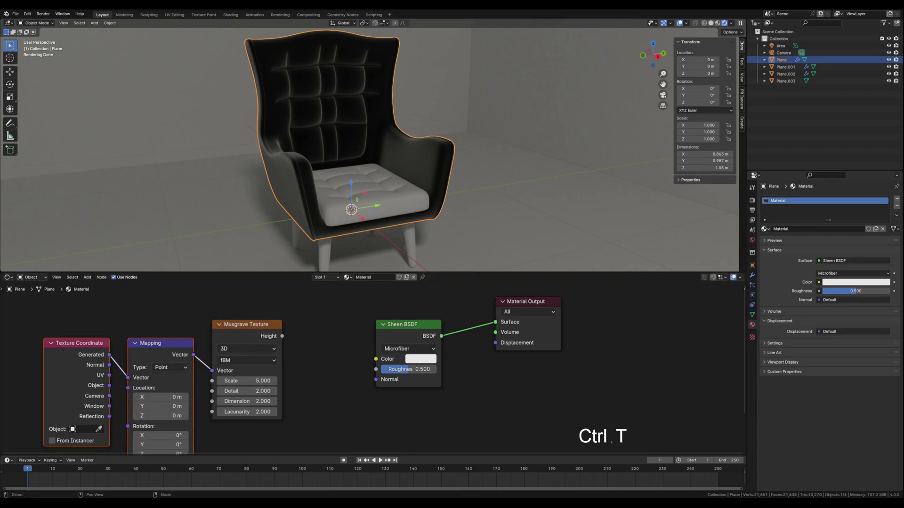
pyautogui.moveTo(109, 385); pyautogui.dragTo(127, 377)
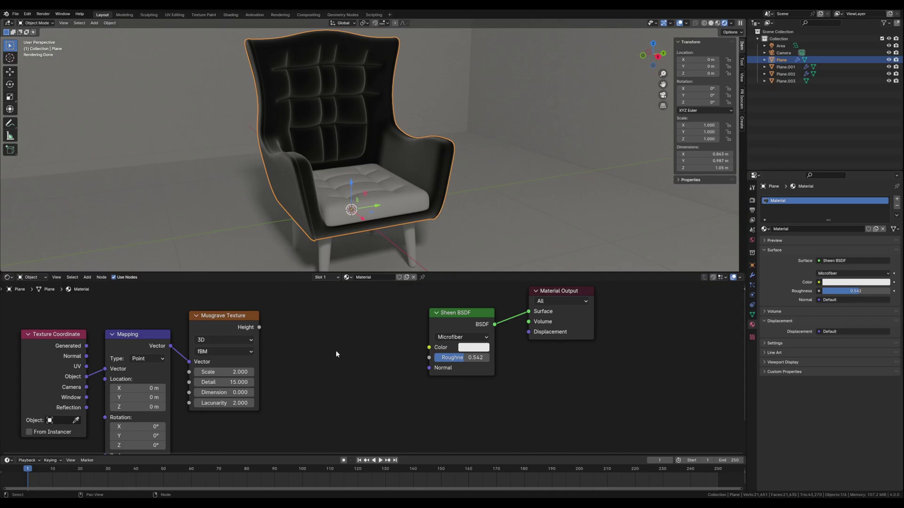
pyautogui.moveTo(313, 346); pyautogui.dragTo(325, 348, button='middle')
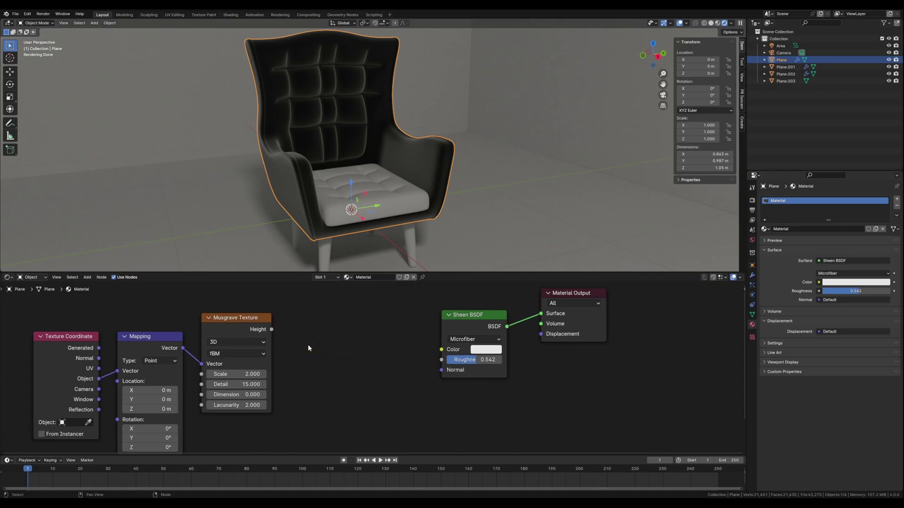
# - Insert a Color Ramp between the Musgrave Texture's Height and the Sheen BSDF's Color, with the Musgrave scale at 2
pyautogui.hotkey('shift', 'a')
pyautogui.write('ra')
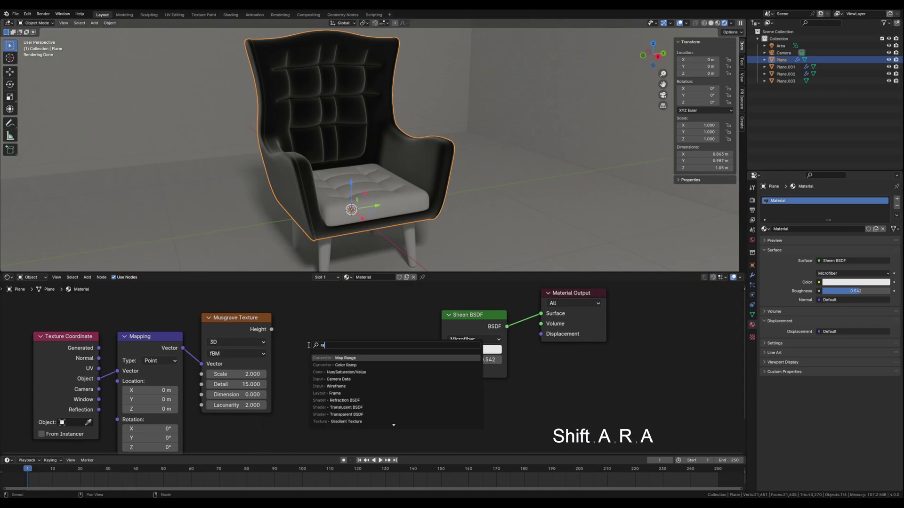
pyautogui.click(345, 365)
pyautogui.click(398, 338)
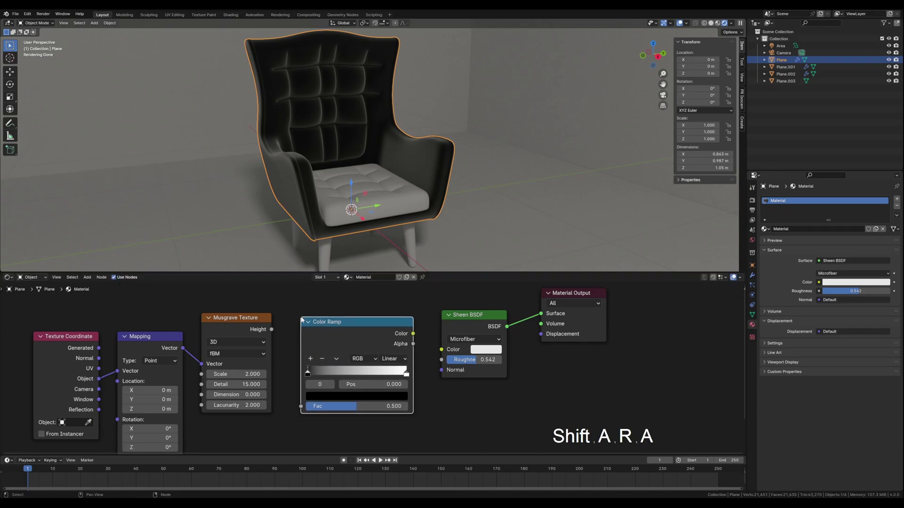
pyautogui.moveTo(413, 334); pyautogui.dragTo(441, 349)
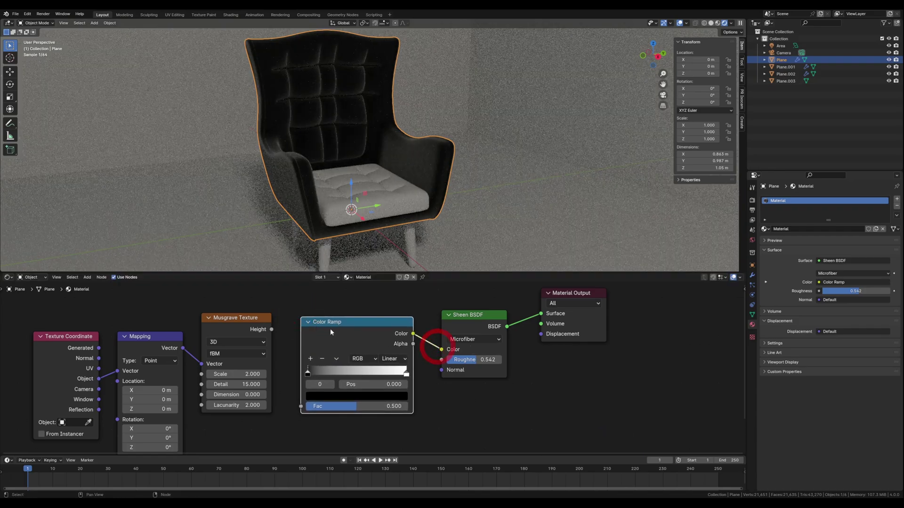
pyautogui.moveTo(271, 329); pyautogui.dragTo(301, 406)
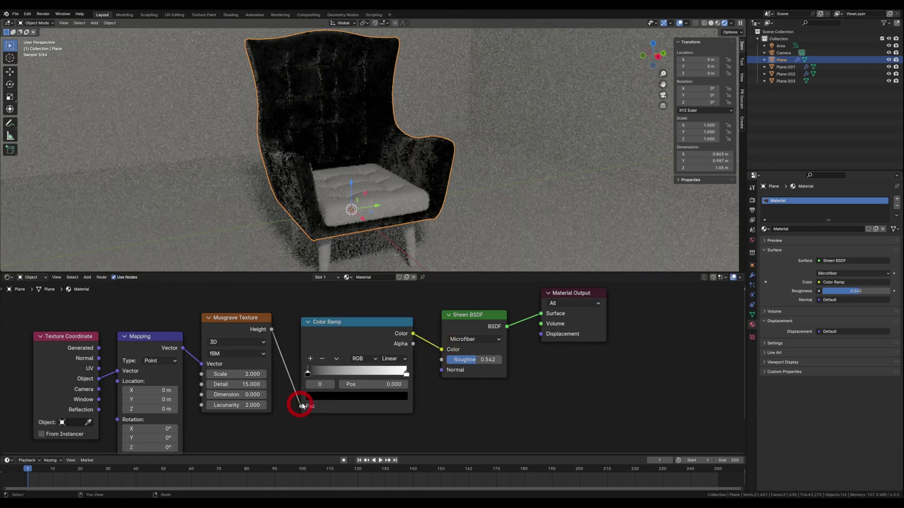
pyautogui.click(229, 374)
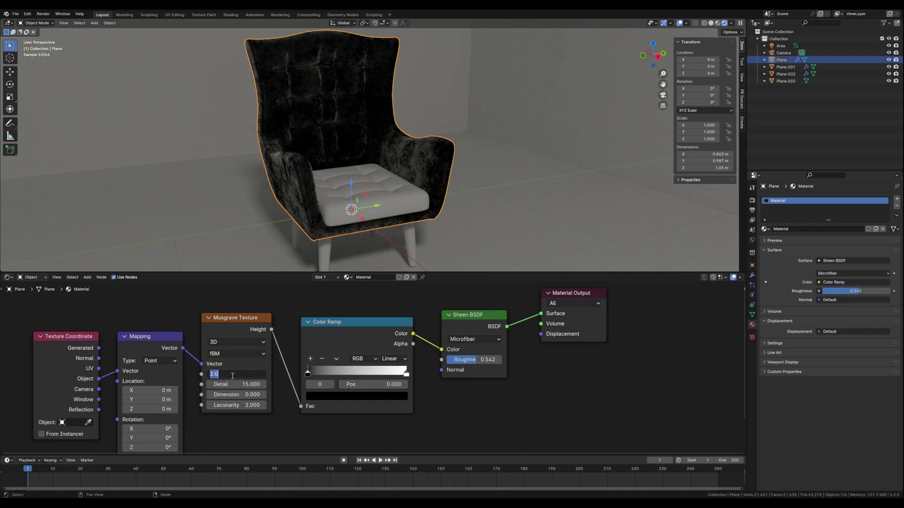
pyautogui.write('2')
pyautogui.moveTo(238, 384)
pyautogui.mouseDown()
pyautogui.moveTo(209, 384)
pyautogui.moveTo(238, 384)
pyautogui.mouseUp()
# - Move the Color Ramp's black stop to position 0.214 and recolour it mid green with hue about 0.334, saturation 0.897 and value 0.377
pyautogui.moveTo(316, 429); pyautogui.dragTo(296, 407, button='middle')
pyautogui.moveTo(295, 358); pyautogui.dragTo(299, 361)
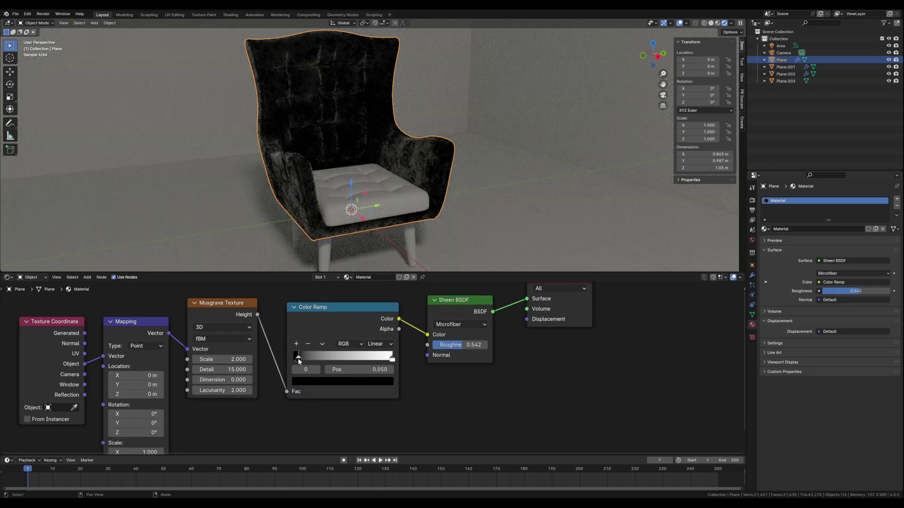
pyautogui.click(315, 381)
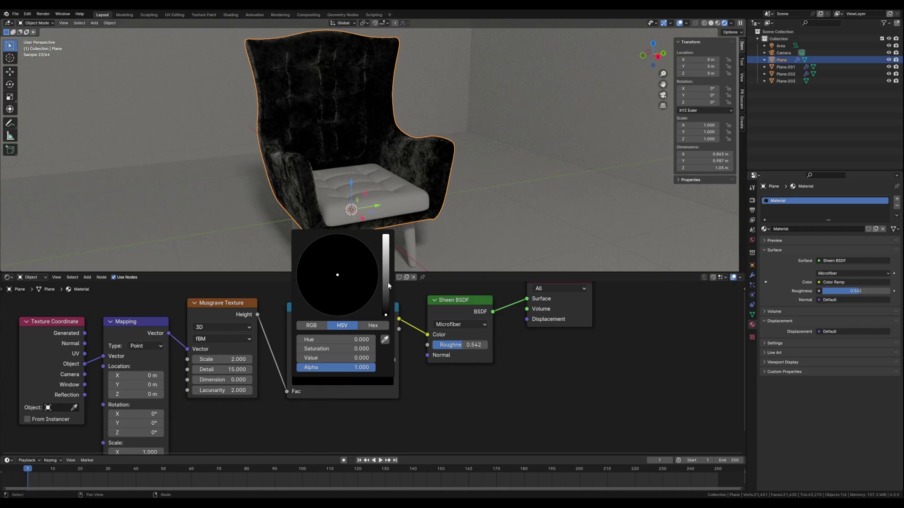
pyautogui.moveTo(388, 282); pyautogui.dragTo(386, 235)
pyautogui.click(309, 262)
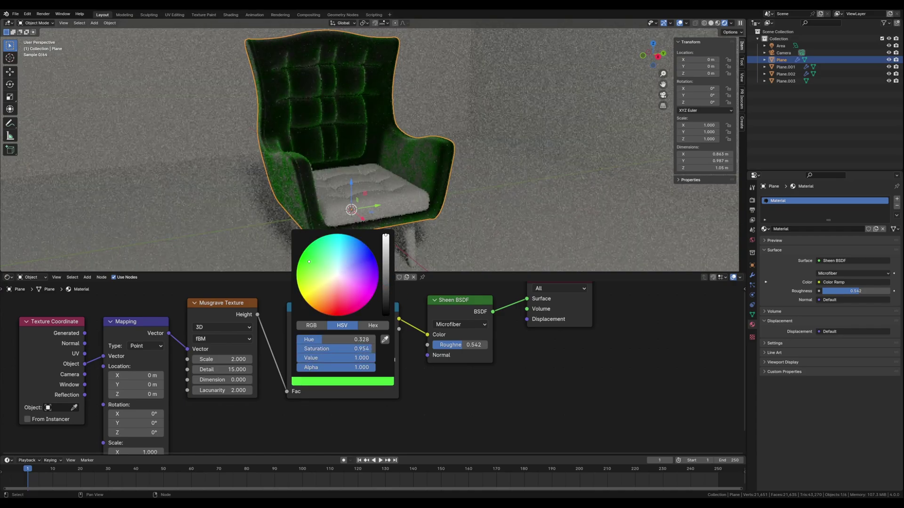
pyautogui.moveTo(309, 261); pyautogui.dragTo(309, 265)
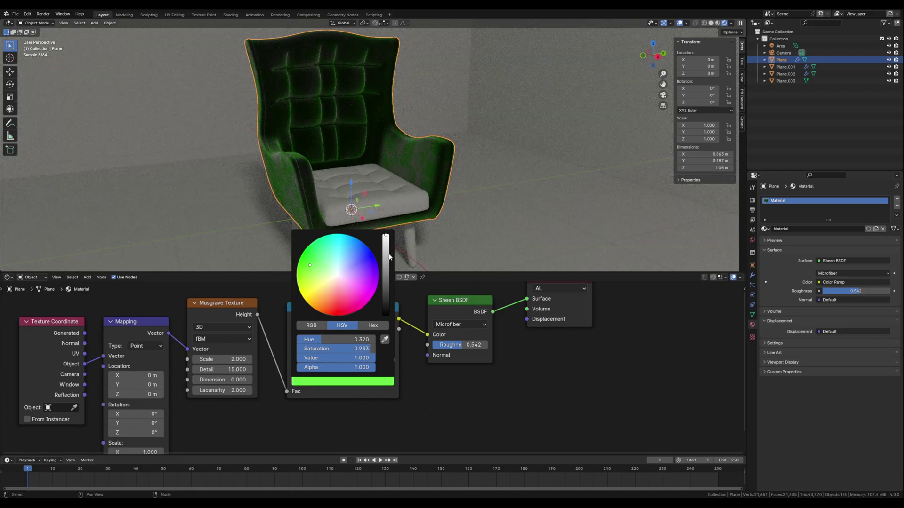
pyautogui.moveTo(386, 256); pyautogui.dragTo(386, 263)
pyautogui.moveTo(309, 265); pyautogui.dragTo(316, 260)
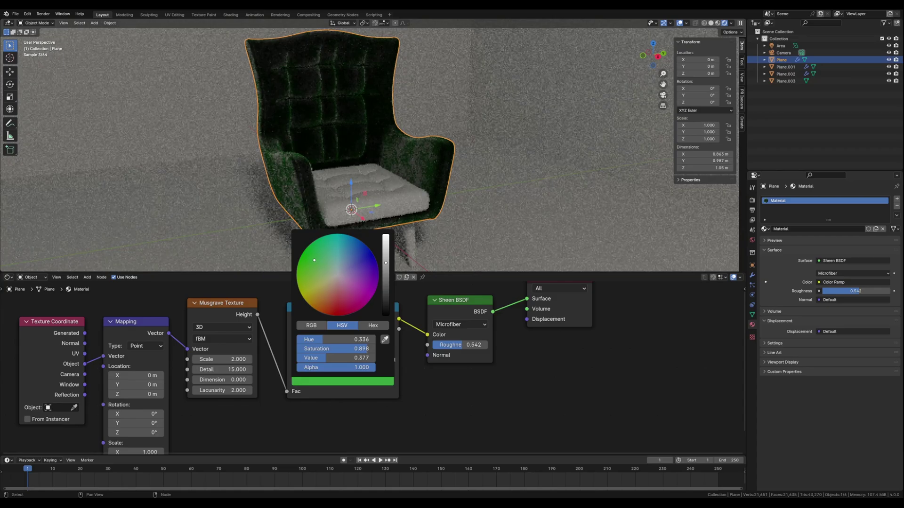
pyautogui.click(337, 394)
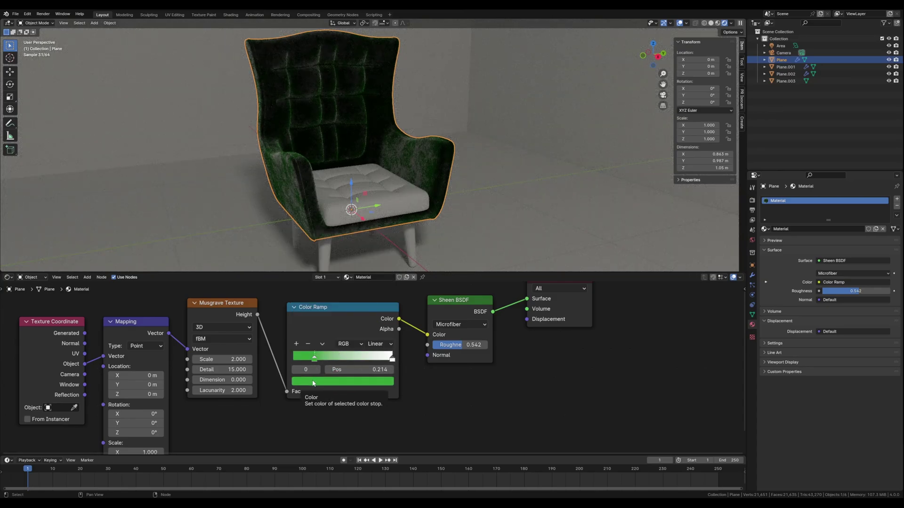
# - Move the Color Ramp's white stop to position 0.732, copy the green from the first stop onto it and brighten it
pyautogui.hotkey('ctrl', 'c')
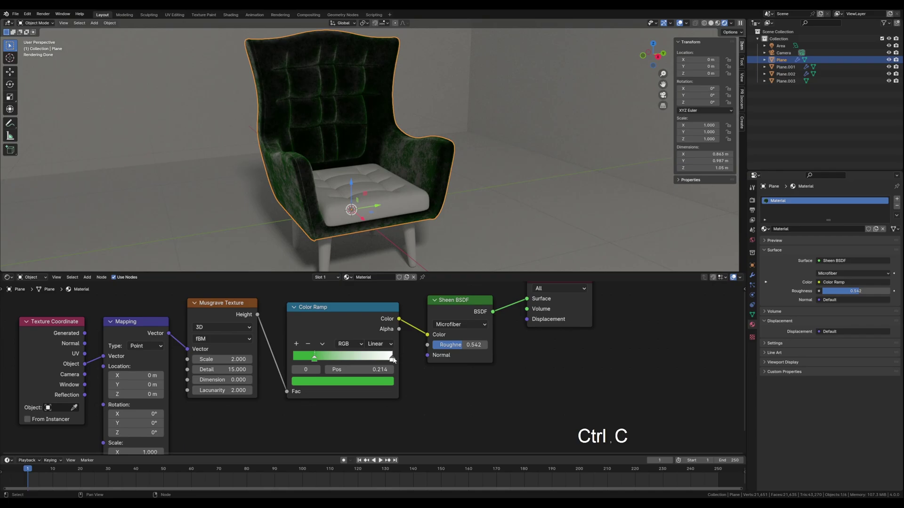
pyautogui.moveTo(393, 360); pyautogui.dragTo(366, 358)
pyautogui.hotkey('ctrl', 'v')
pyautogui.click(348, 385)
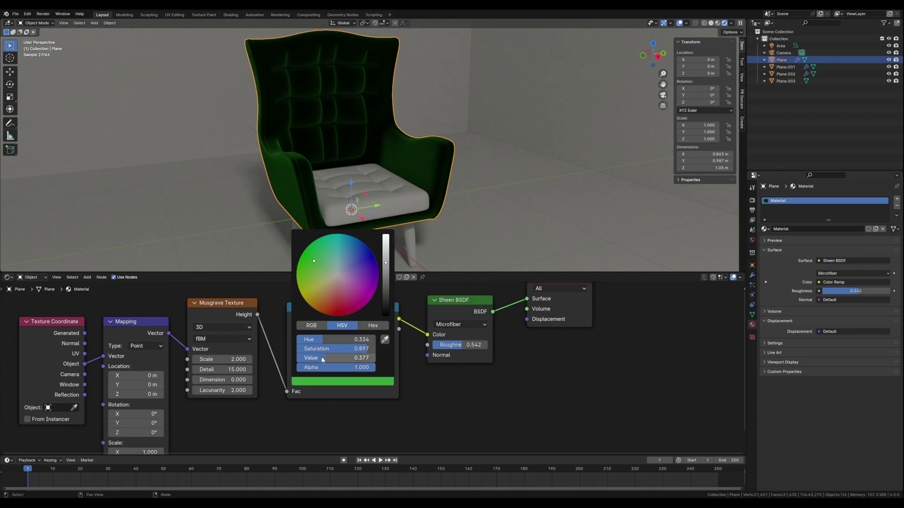
pyautogui.moveTo(329, 358); pyautogui.dragTo(375, 358)
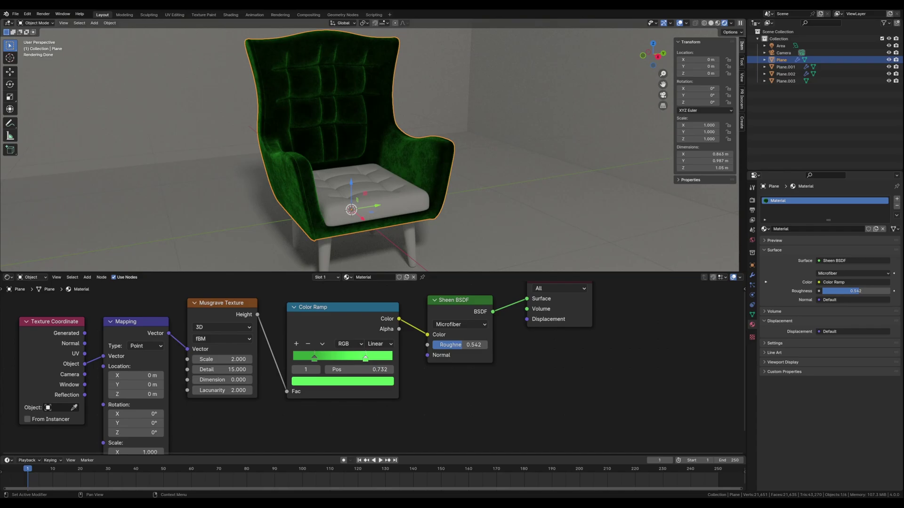
# - Enlarge the Shader Editor area and move the Material Output node farther from the Sheen BSDF to make room
pyautogui.moveTo(448, 272); pyautogui.dragTo(433, 225)
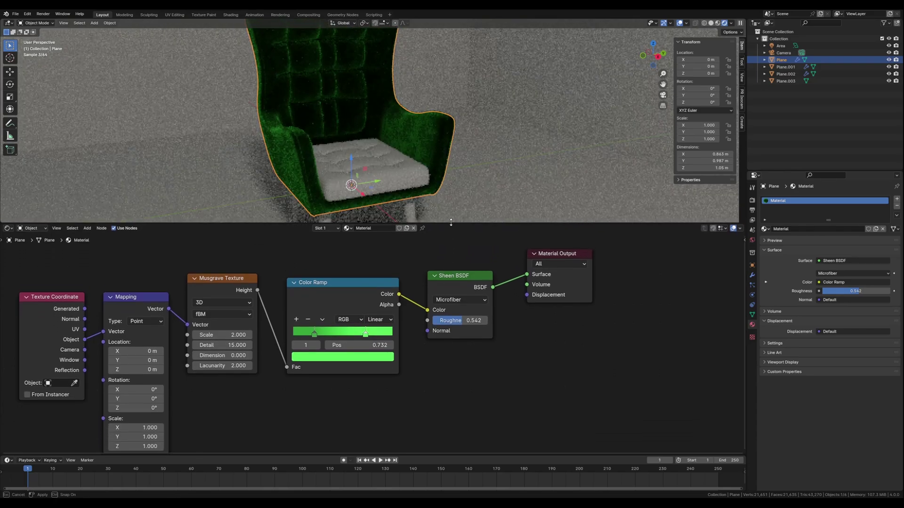
pyautogui.scroll(-1, 408, 290)
pyautogui.moveTo(397, 262); pyautogui.dragTo(394, 289, button='middle')
pyautogui.keyDown('shift'); pyautogui.moveTo(402, 180); pyautogui.dragTo(400, 187, button='middle'); pyautogui.keyUp('shift')
pyautogui.scroll(-1, 400, 187)
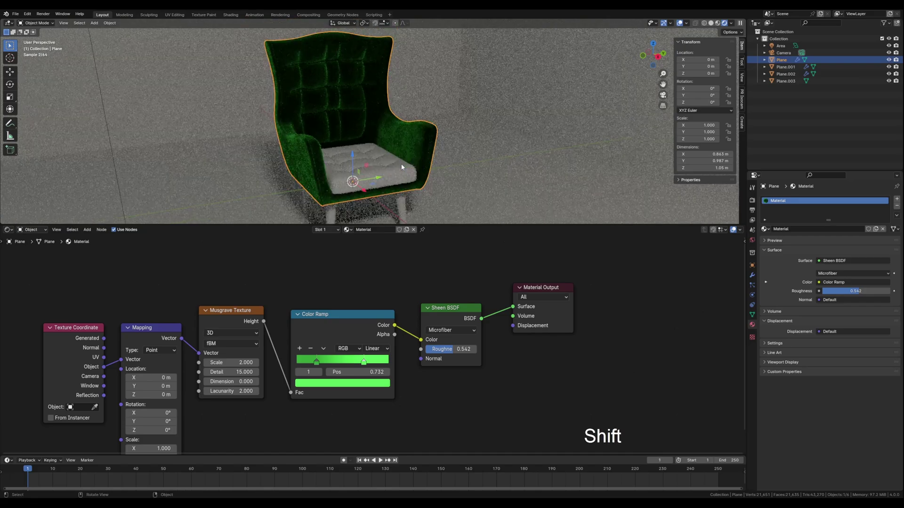
pyautogui.moveTo(368, 283); pyautogui.dragTo(340, 278, button='middle')
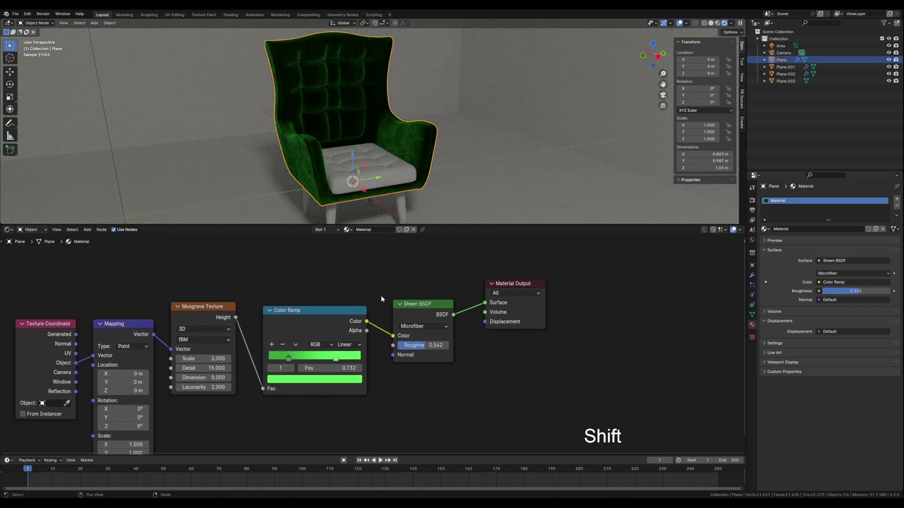
pyautogui.moveTo(520, 286); pyautogui.dragTo(584, 286)
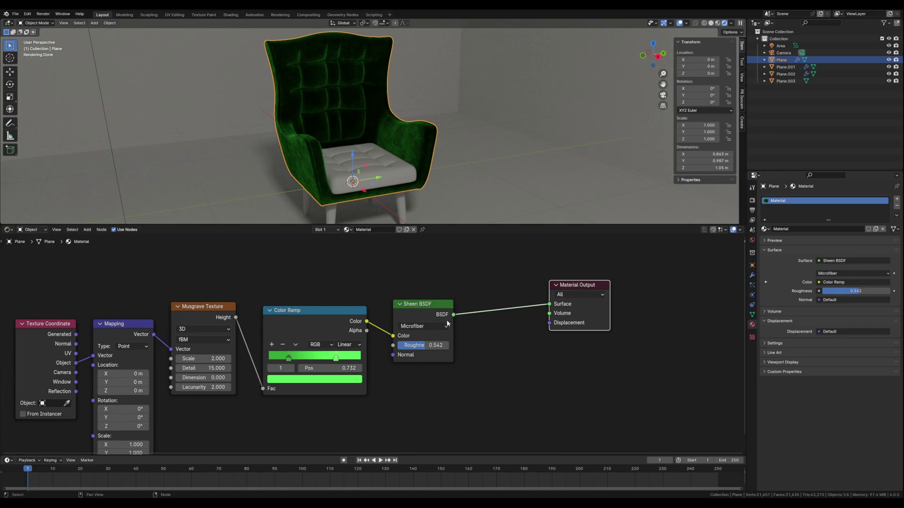
# - Add a Mix Color node to the shell material and undo its insertion between the Sheen BSDF and Material Output
pyautogui.moveTo(478, 334); pyautogui.dragTo(455, 388, button='middle')
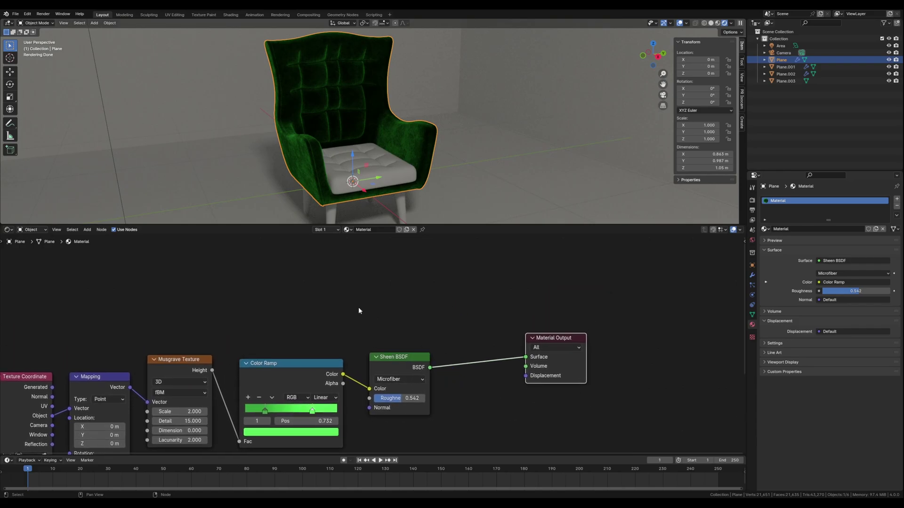
pyautogui.click(369, 299)
pyautogui.click(469, 401)
pyautogui.hotkey('shift', 'a')
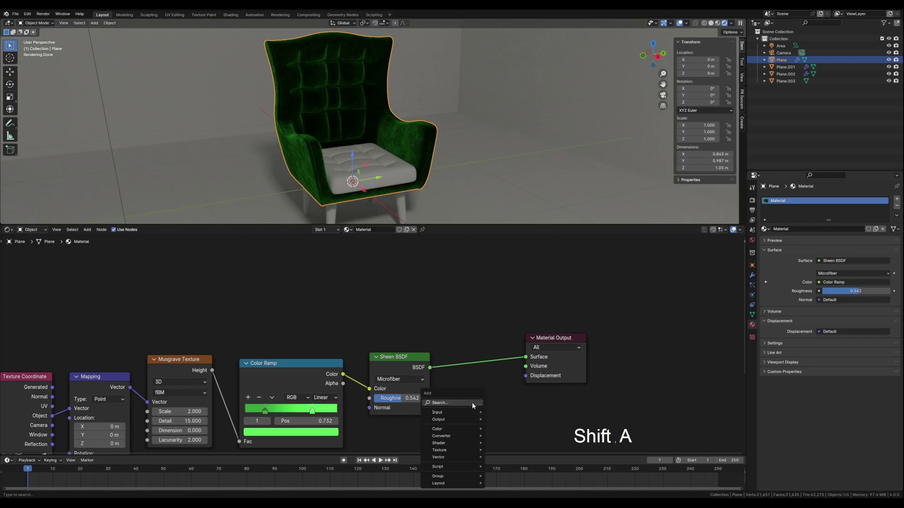
pyautogui.write('mix')
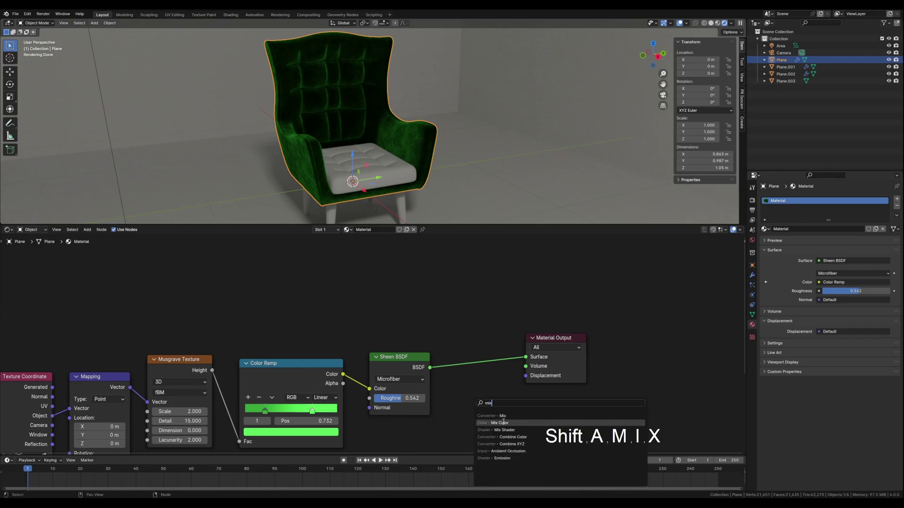
pyautogui.press('Return')
pyautogui.click(467, 342)
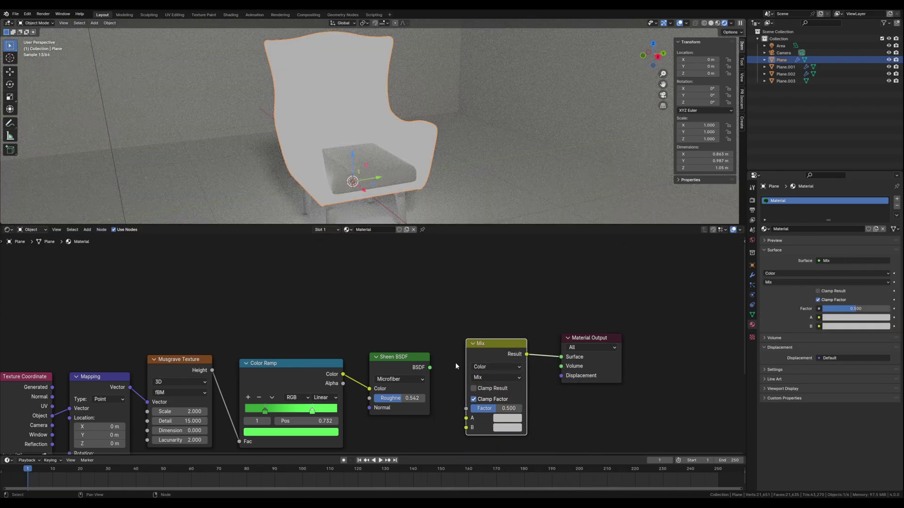
pyautogui.hotkey('ctrl', 'z')
pyautogui.hotkey('ctrl', 'z')
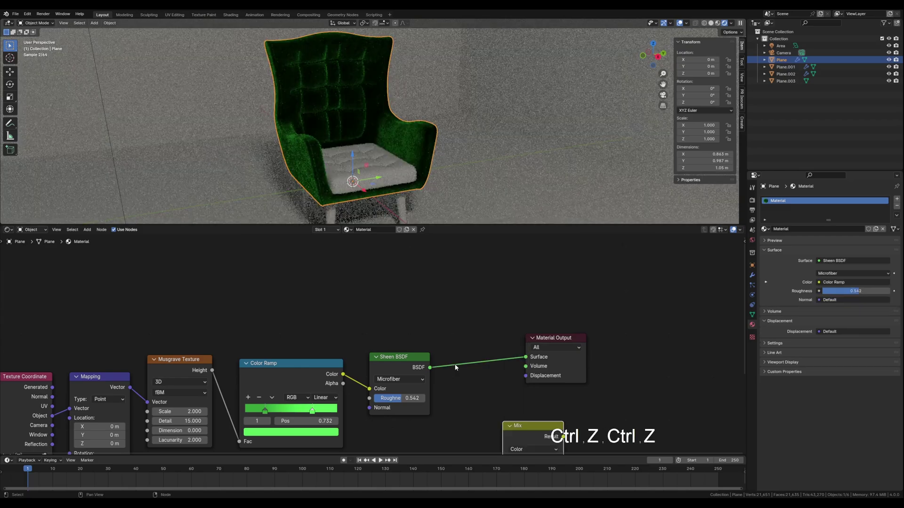
# - Shift the Sheen BSDF node aside and insert the Mix node between the Color Ramp and the Sheen BSDF's Color
pyautogui.moveTo(412, 357); pyautogui.dragTo(446, 347)
pyautogui.moveTo(535, 422); pyautogui.dragTo(533, 421)
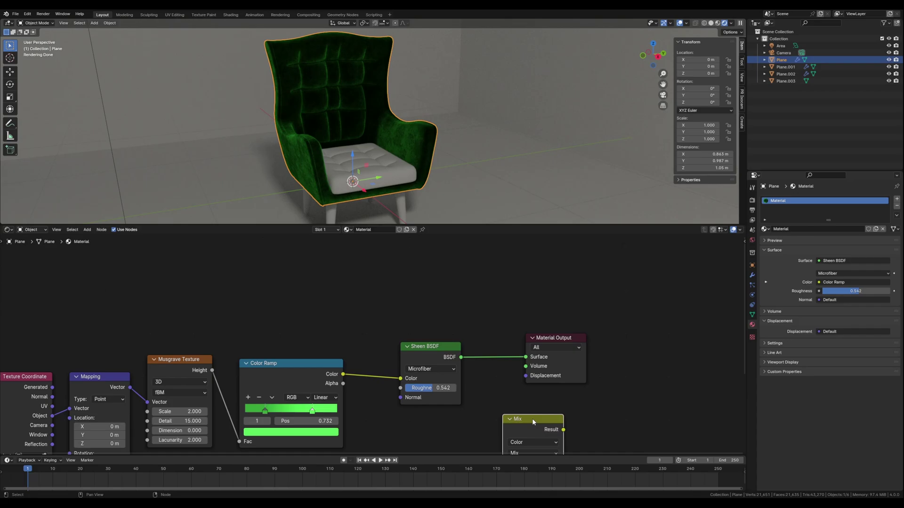
pyautogui.moveTo(495, 392); pyautogui.dragTo(538, 317, button='middle')
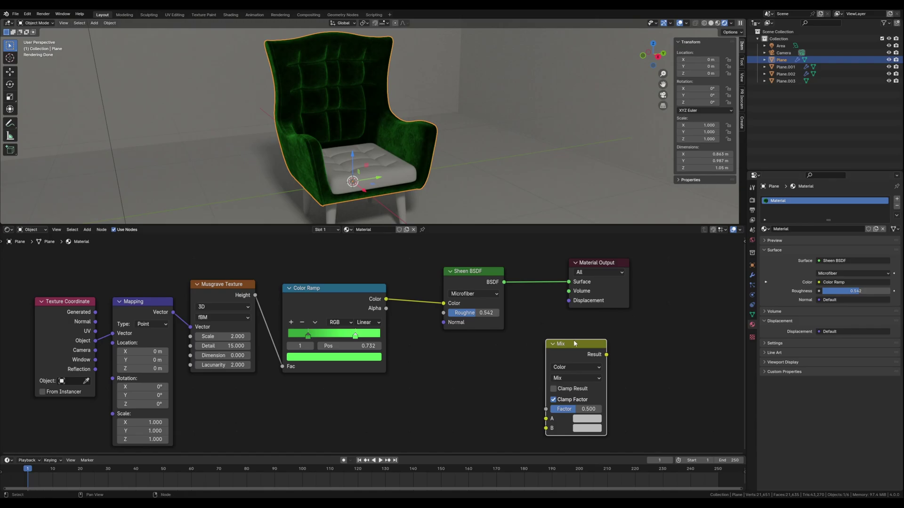
pyautogui.moveTo(557, 346); pyautogui.dragTo(456, 287)
# - Add an Ambient Occlusion node above the green Color Ramp in the shell material
pyautogui.moveTo(404, 419); pyautogui.dragTo(415, 413, button='middle')
pyautogui.scroll(-1, 403, 352)
pyautogui.moveTo(408, 280); pyautogui.dragTo(388, 359, button='middle')
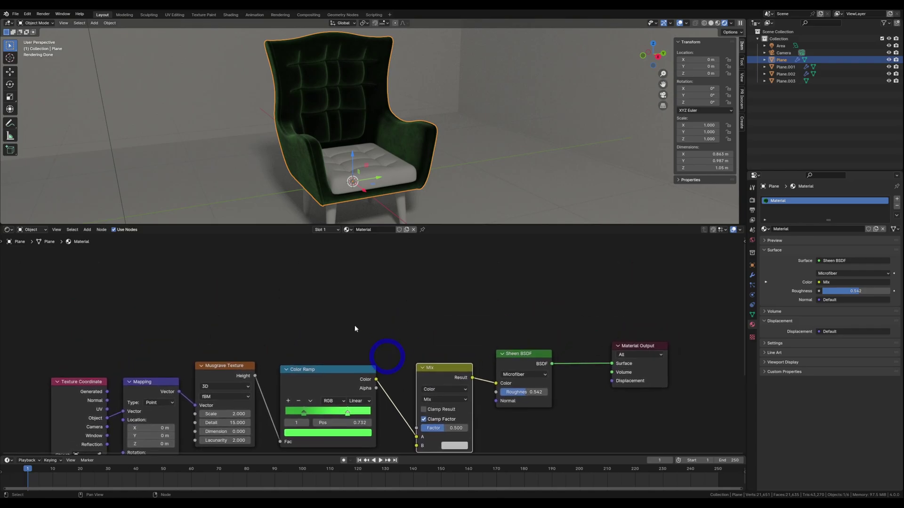
pyautogui.hotkey('shift', 'a')
pyautogui.write('amb')
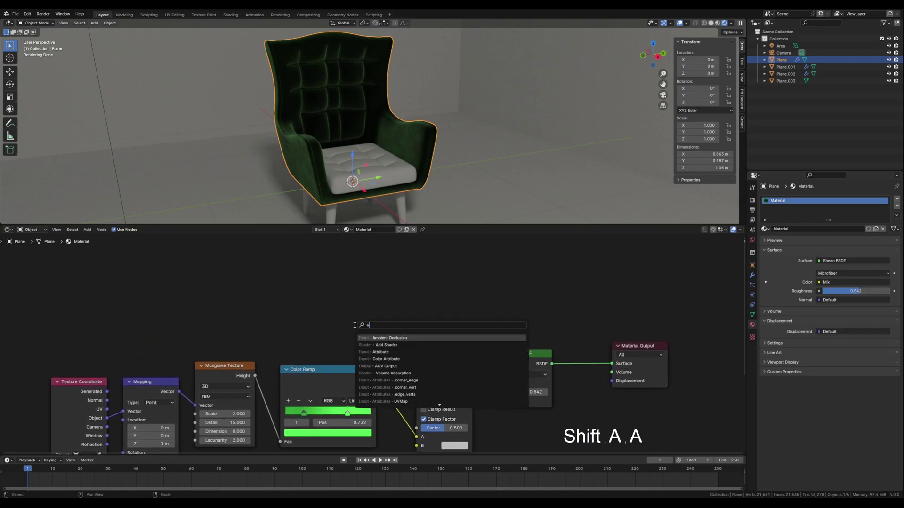
pyautogui.click(384, 337)
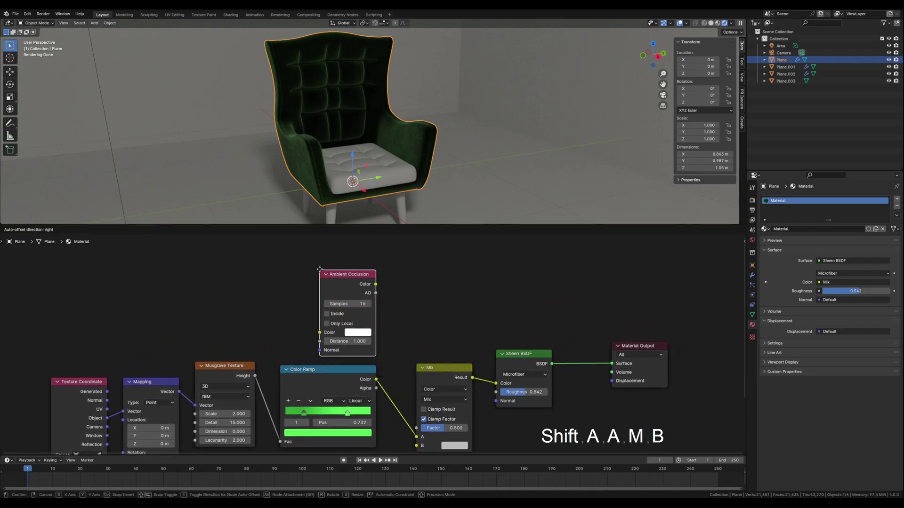
pyautogui.click(304, 262)
pyautogui.click(387, 280)
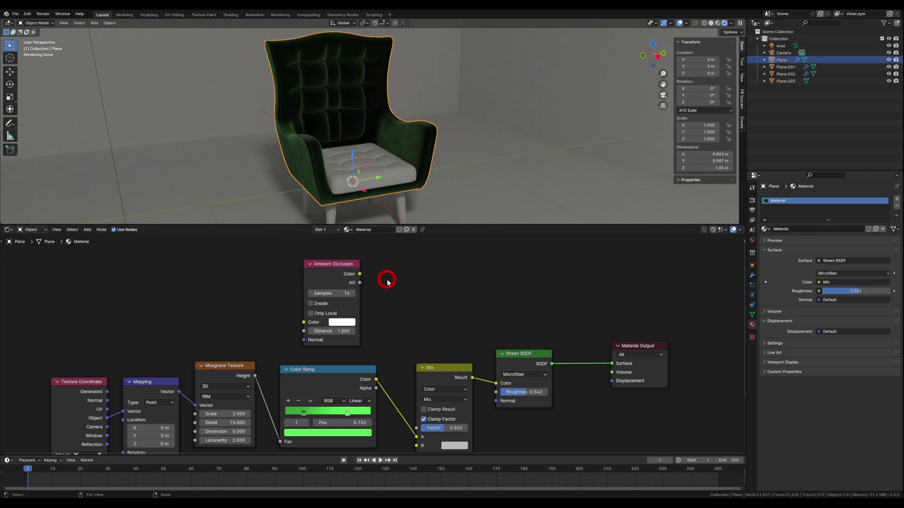
# - Add a second Color Ramp fed by the Ambient Occlusion Color and connect its Color output to the Mix node's Factor
pyautogui.hotkey('shift', 'a')
pyautogui.write('ra')
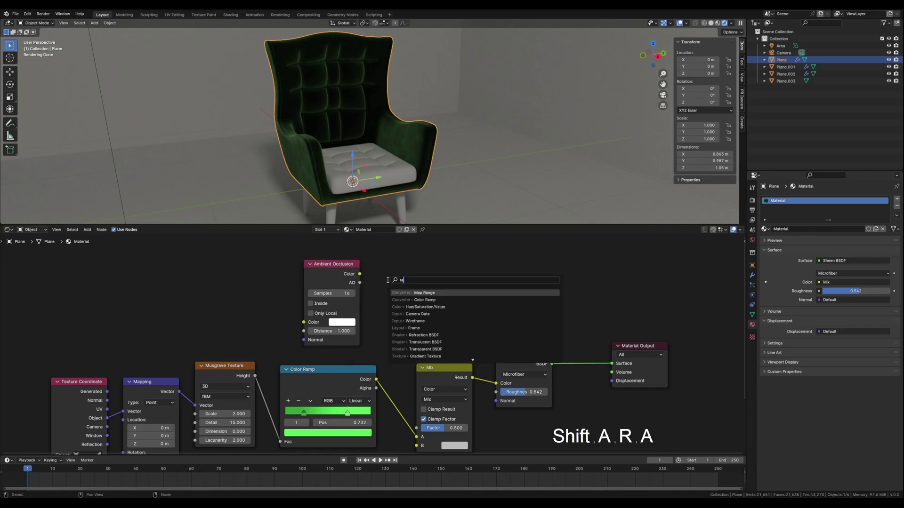
pyautogui.click(424, 300)
pyautogui.click(419, 300)
pyautogui.moveTo(338, 265); pyautogui.dragTo(364, 343)
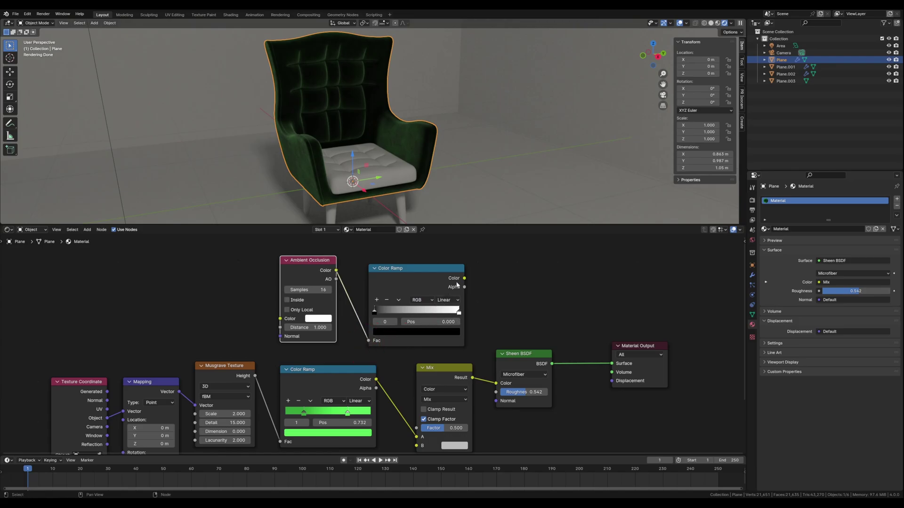
pyautogui.moveTo(464, 279); pyautogui.dragTo(417, 428)
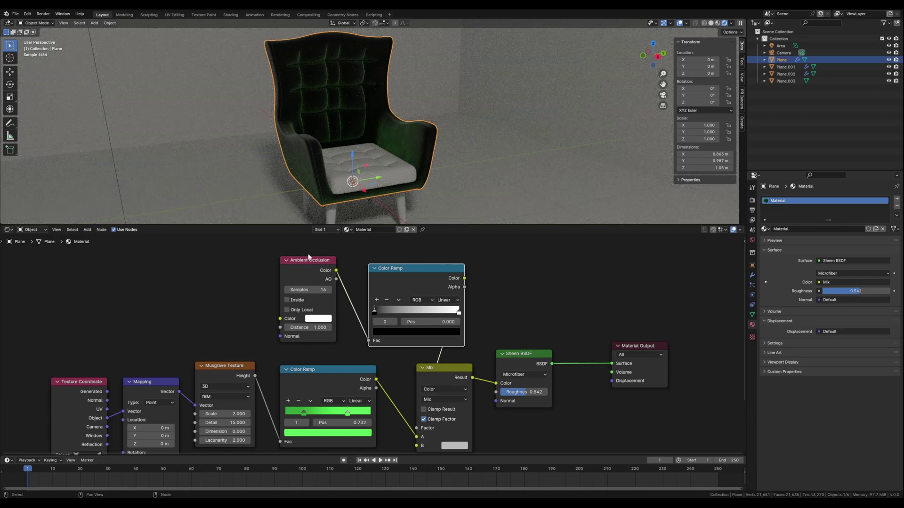
# - Spread the shell material nodes apart by shifting the Ambient Occlusion and its Color Ramp back and the Mix, Sheen BSDF and Material Output forward
pyautogui.moveTo(403, 270); pyautogui.dragTo(380, 265)
pyautogui.moveTo(306, 259); pyautogui.dragTo(272, 253)
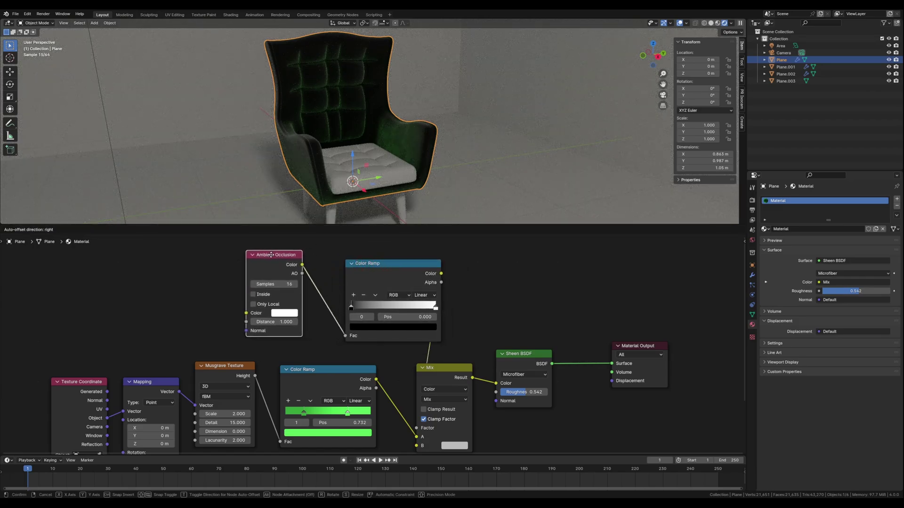
pyautogui.moveTo(386, 265); pyautogui.dragTo(364, 259)
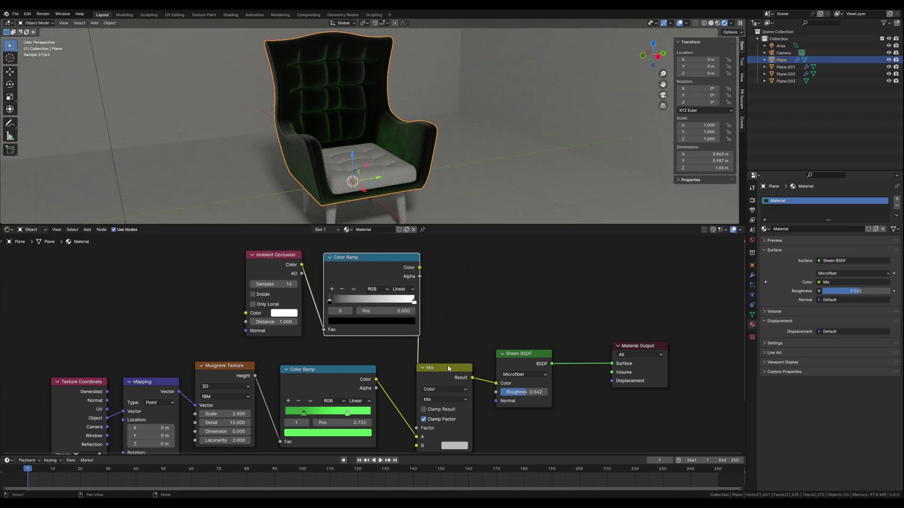
pyautogui.moveTo(452, 324); pyautogui.dragTo(622, 402)
pyautogui.press('g')
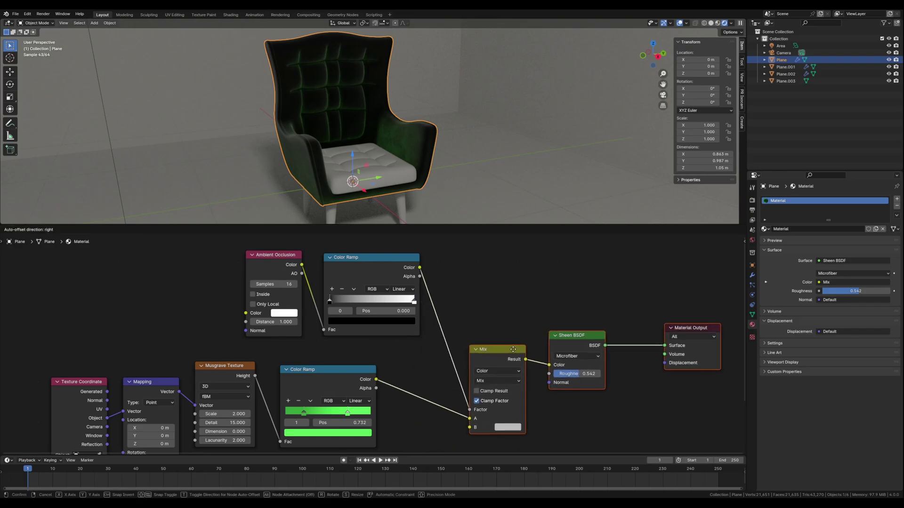
pyautogui.click(460, 334)
pyautogui.click(413, 421)
pyautogui.moveTo(405, 411); pyautogui.dragTo(402, 356, button='middle')
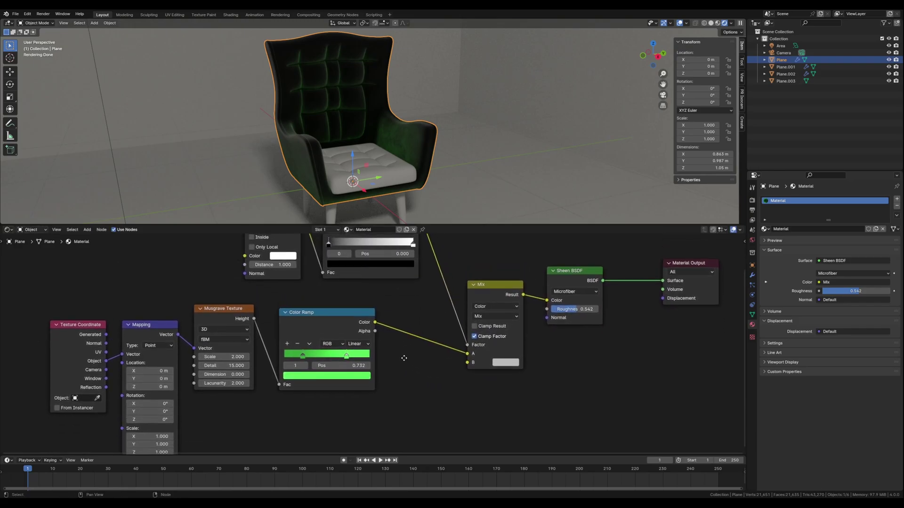
pyautogui.scroll(-1, 402, 355)
pyautogui.moveTo(391, 302); pyautogui.dragTo(391, 350, button='middle')
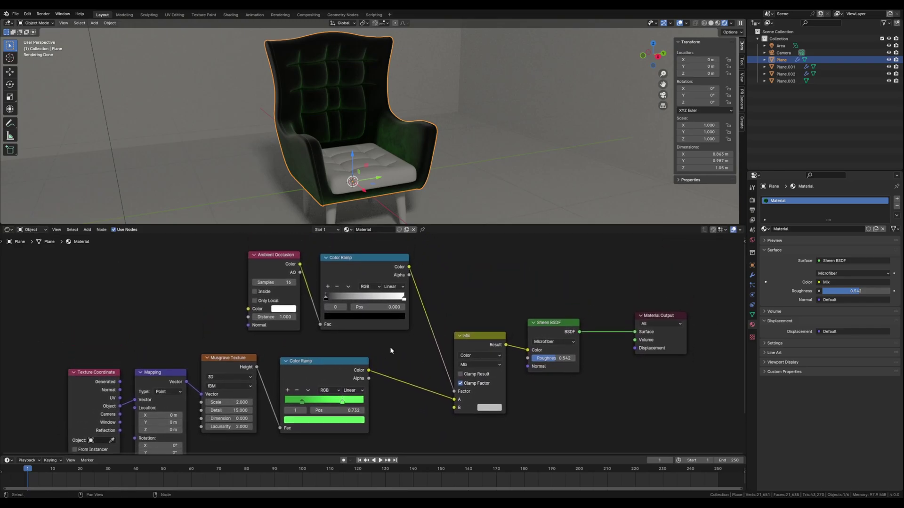
# - Enable Inside on the Ambient Occlusion node and set its Distance to 0.160
pyautogui.click(255, 292)
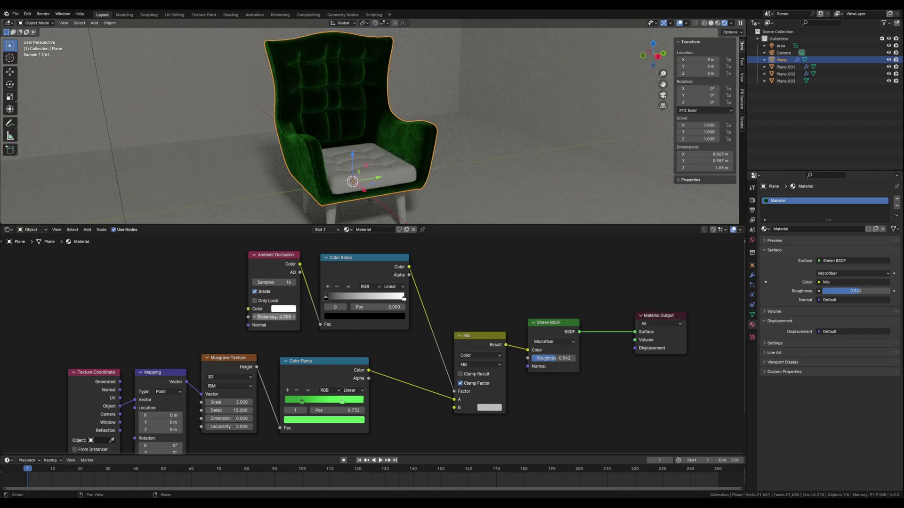
pyautogui.moveTo(275, 317); pyautogui.dragTo(217, 317)
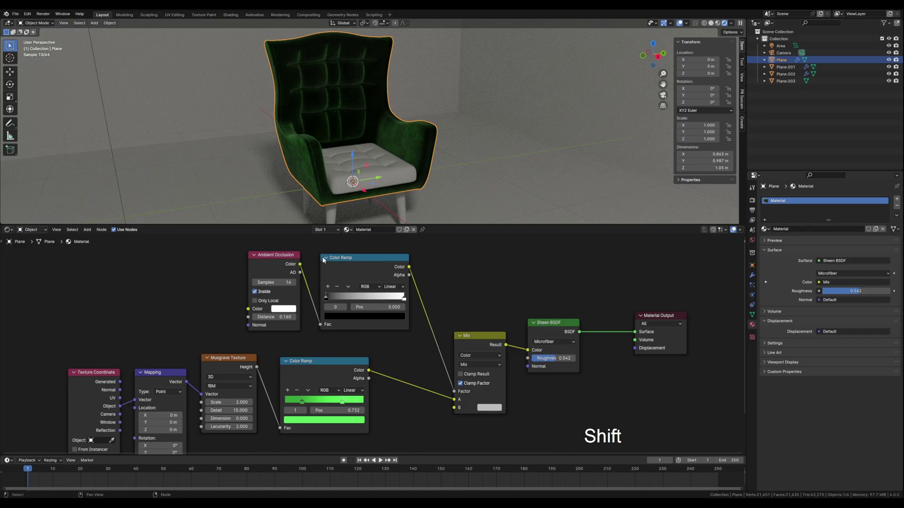
# - Preview the Ambient Occlusion Color Ramp on the chair and set its black stop to 0.150 and white stop to 0.386
pyautogui.keyDown('ctrl'); pyautogui.keyDown('shift'); pyautogui.click(363, 262); pyautogui.keyUp('shift'); pyautogui.keyUp('ctrl')
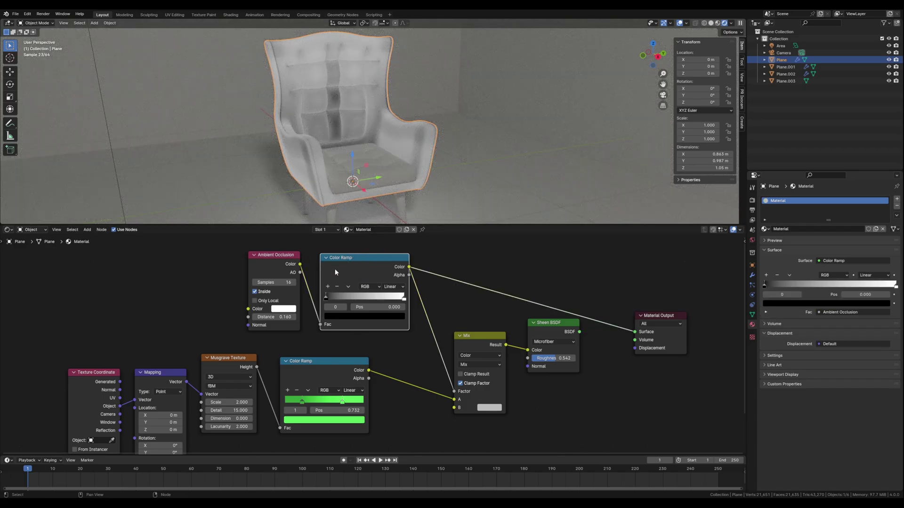
pyautogui.moveTo(325, 300); pyautogui.dragTo(337, 300)
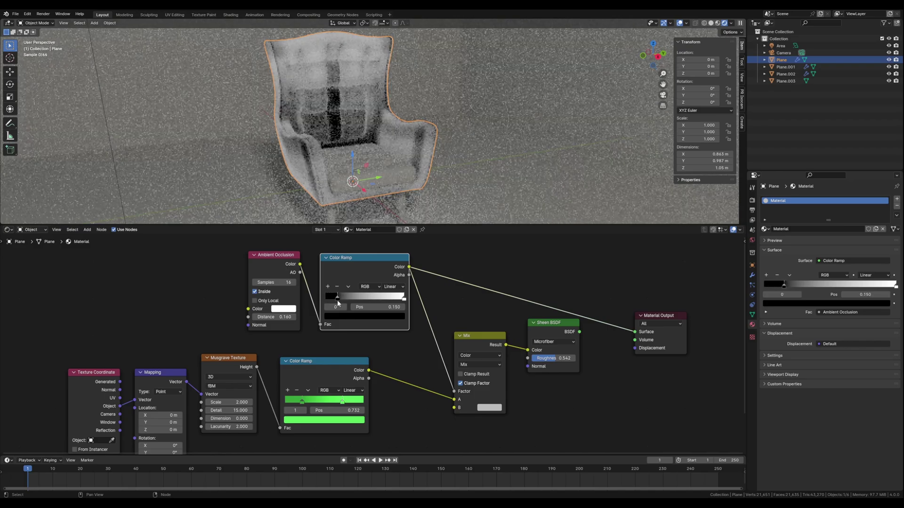
pyautogui.moveTo(404, 301); pyautogui.dragTo(356, 300)
pyautogui.click(416, 360)
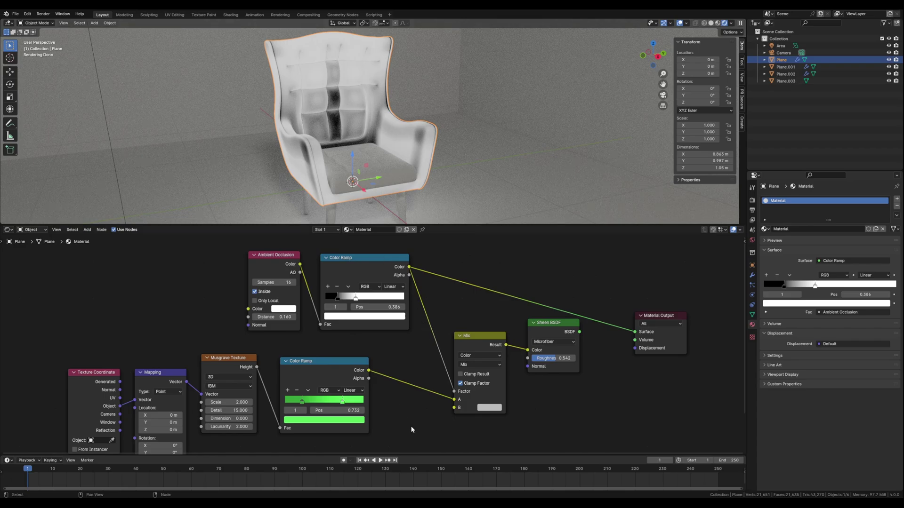
# - Add a Noise Texture below the green Color Ramp and connect the Mapping node's Vector output to its Vector input
pyautogui.moveTo(413, 426); pyautogui.dragTo(452, 249, button='middle')
pyautogui.hotkey('shift', 'a')
pyautogui.write('noi')
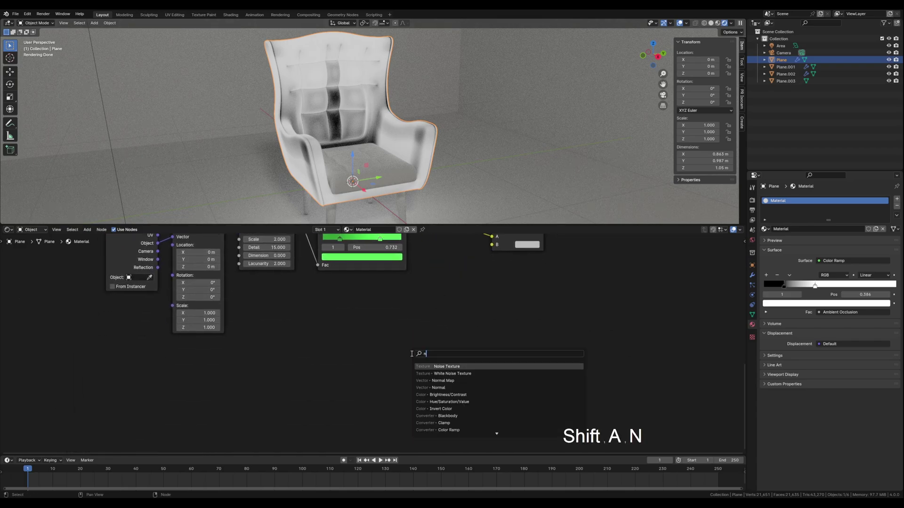
pyautogui.click(450, 367)
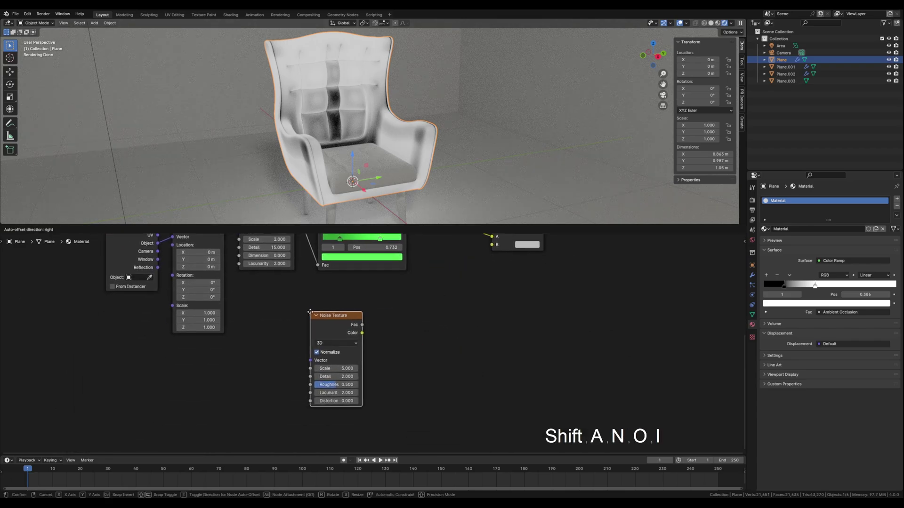
pyautogui.click(313, 309)
pyautogui.moveTo(421, 292); pyautogui.dragTo(324, 326, button='middle')
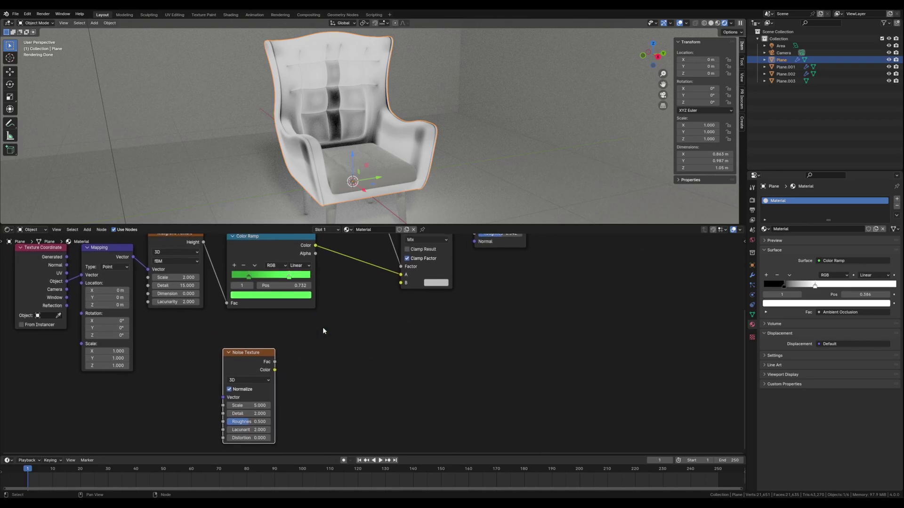
pyautogui.moveTo(260, 353); pyautogui.dragTo(268, 350)
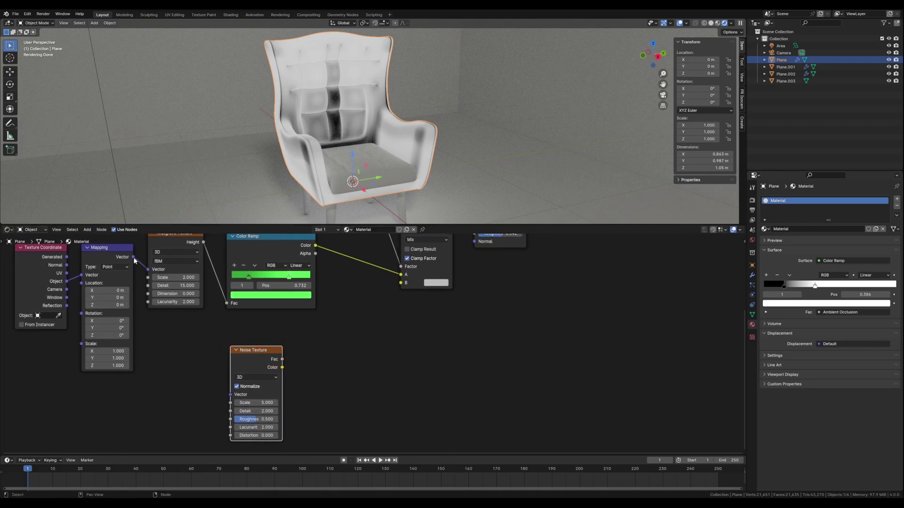
pyautogui.moveTo(133, 257); pyautogui.dragTo(230, 395)
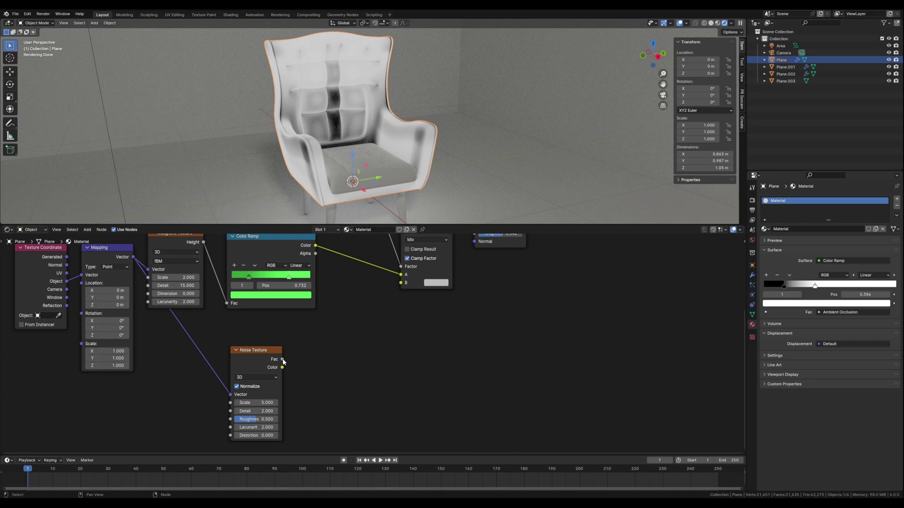
# - Add a Color Ramp beside the Noise Texture and connect the noise Fac output to the ramp's Fac input
pyautogui.moveTo(282, 360); pyautogui.dragTo(359, 318)
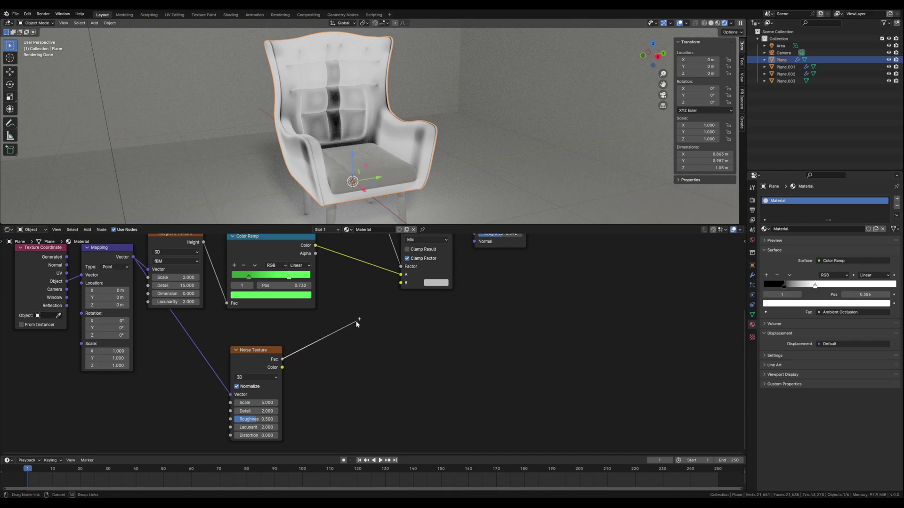
pyautogui.rightClick(355, 319)
pyautogui.hotkey('shift', 'a')
pyautogui.write('ra')
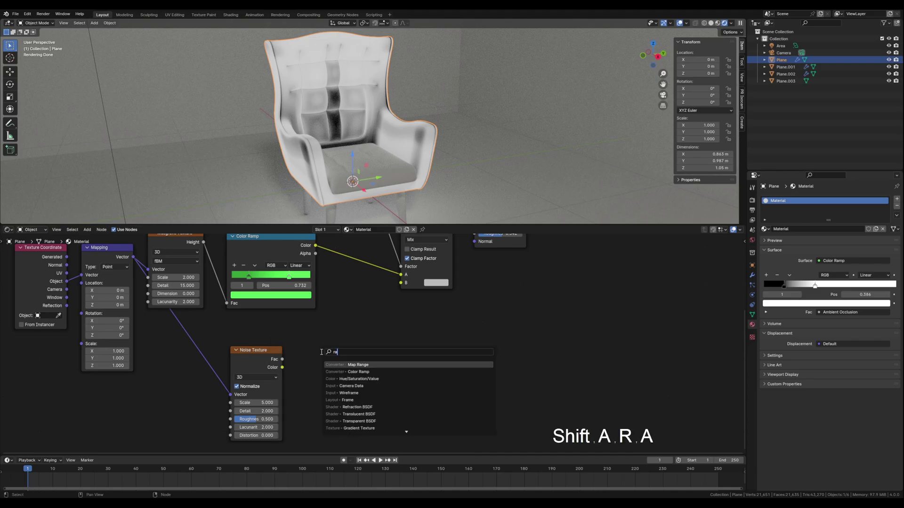
pyautogui.click(352, 369)
pyautogui.click(353, 370)
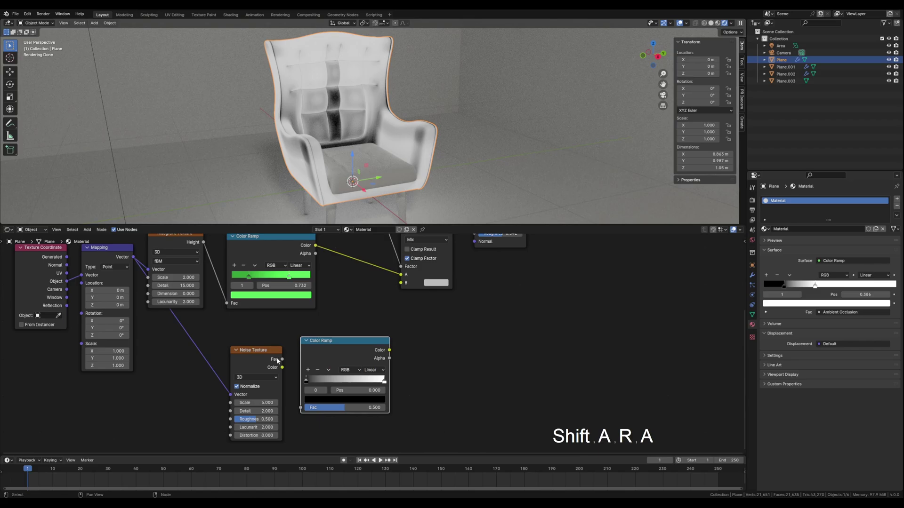
pyautogui.moveTo(282, 359); pyautogui.dragTo(300, 408)
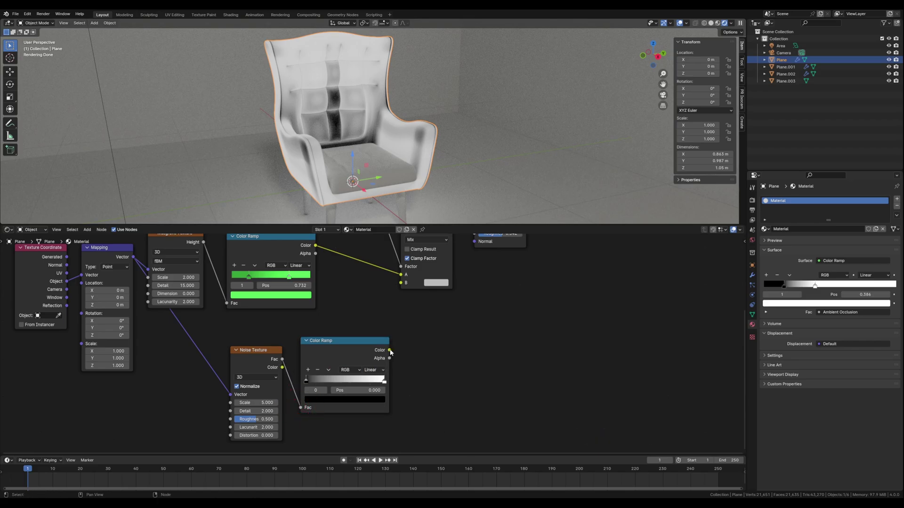
# - Connect the noise Color Ramp's Color to the Mix node's A input and the green Color Ramp's Color to B
pyautogui.moveTo(390, 350); pyautogui.dragTo(400, 275)
pyautogui.moveTo(315, 245); pyautogui.dragTo(400, 283)
pyautogui.click(468, 323)
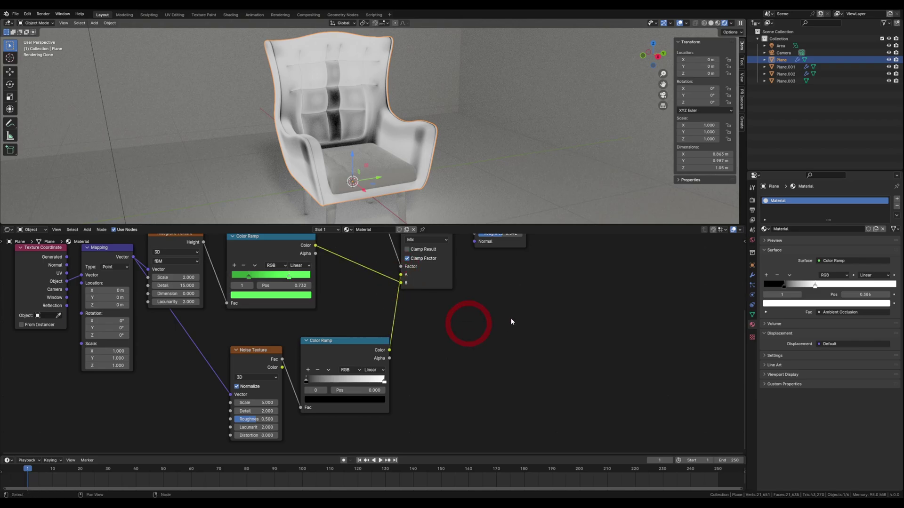
# - Reconnect the Sheen BSDF to the Material Output's Surface and inspect the mixed material on the chair
pyautogui.scroll(-1, 511, 320)
pyautogui.moveTo(513, 322); pyautogui.dragTo(472, 404, button='middle')
pyautogui.press('ctrl')
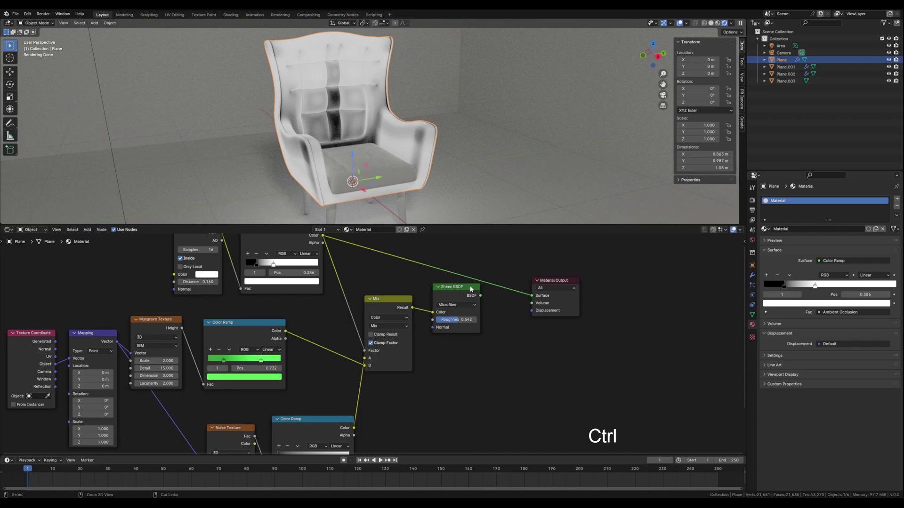
pyautogui.keyDown('ctrl'); pyautogui.keyDown('shift'); pyautogui.click(471, 289); pyautogui.keyUp('shift'); pyautogui.keyUp('ctrl')
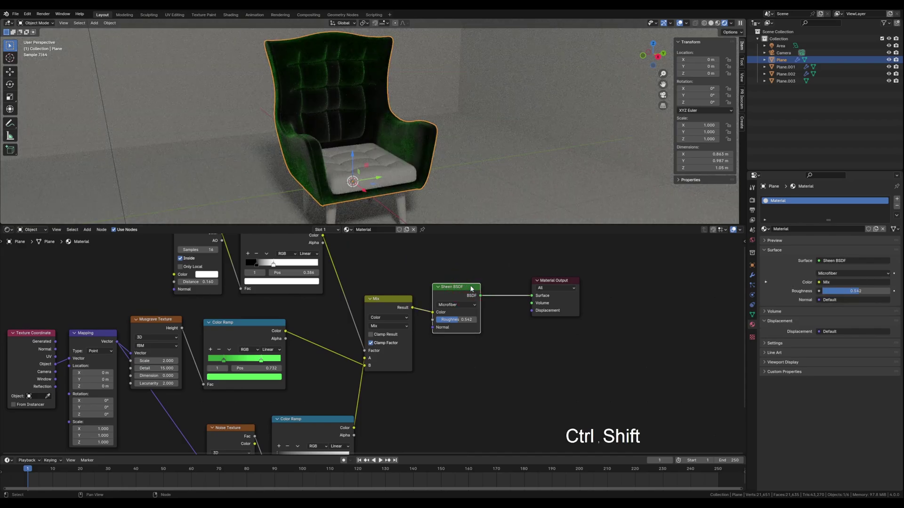
pyautogui.moveTo(430, 390); pyautogui.dragTo(447, 373, button='middle')
pyautogui.moveTo(313, 192); pyautogui.dragTo(298, 175, button='middle')
pyautogui.moveTo(240, 264); pyautogui.dragTo(235, 306, button='middle')
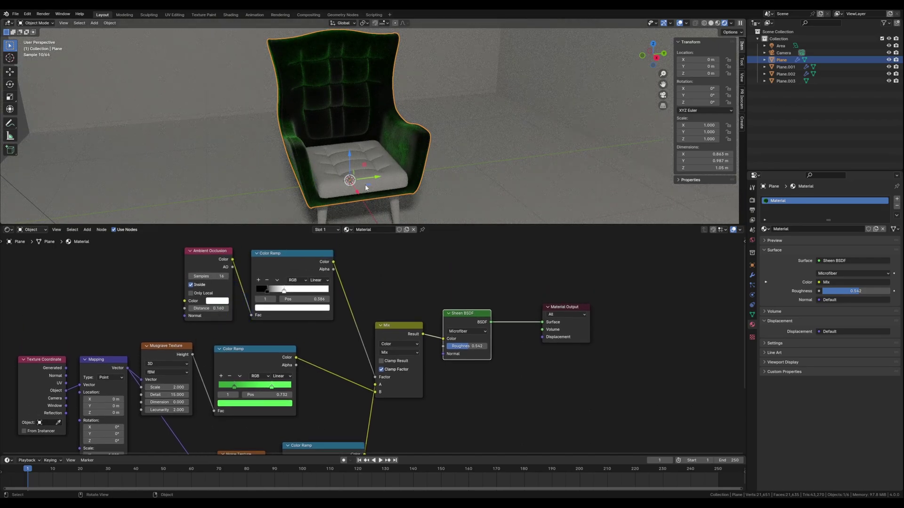
pyautogui.moveTo(402, 122); pyautogui.dragTo(377, 155, button='middle')
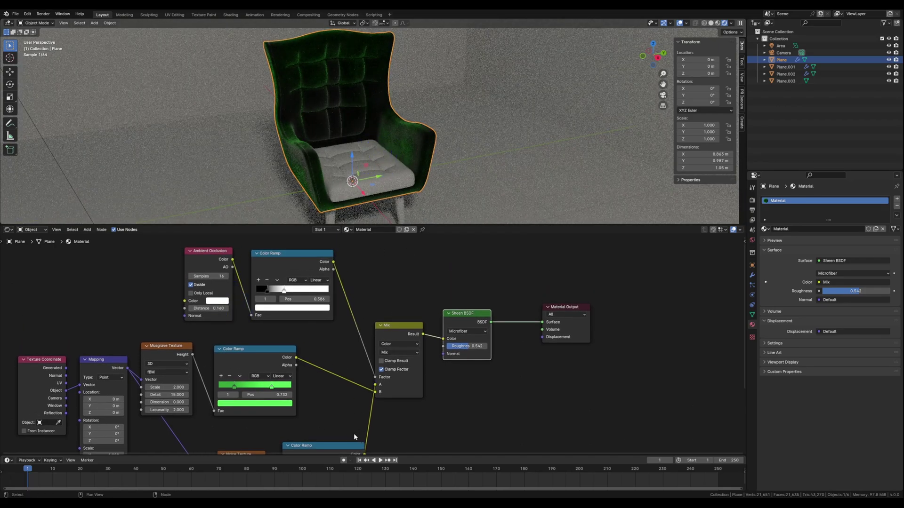
# - Copy the darker green from the Musgrave Color Ramp's first stop onto both stops of the noise Color Ramp
pyautogui.moveTo(354, 433); pyautogui.dragTo(367, 382, button='middle')
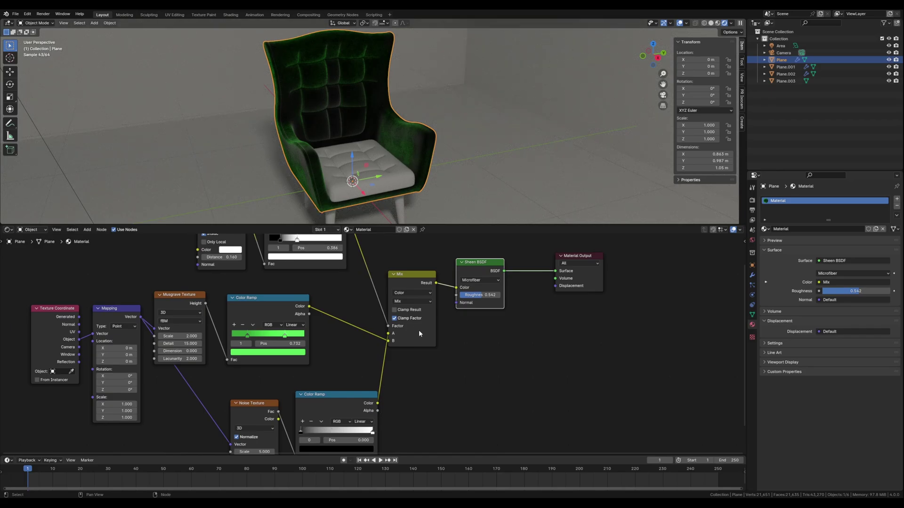
pyautogui.moveTo(419, 329); pyautogui.dragTo(412, 286, button='middle')
pyautogui.scroll(1, 305, 422)
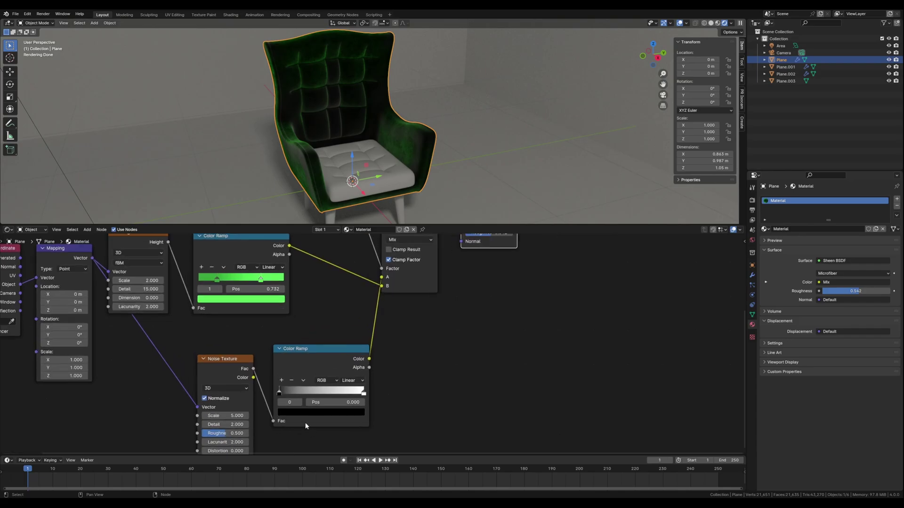
pyautogui.click(217, 279)
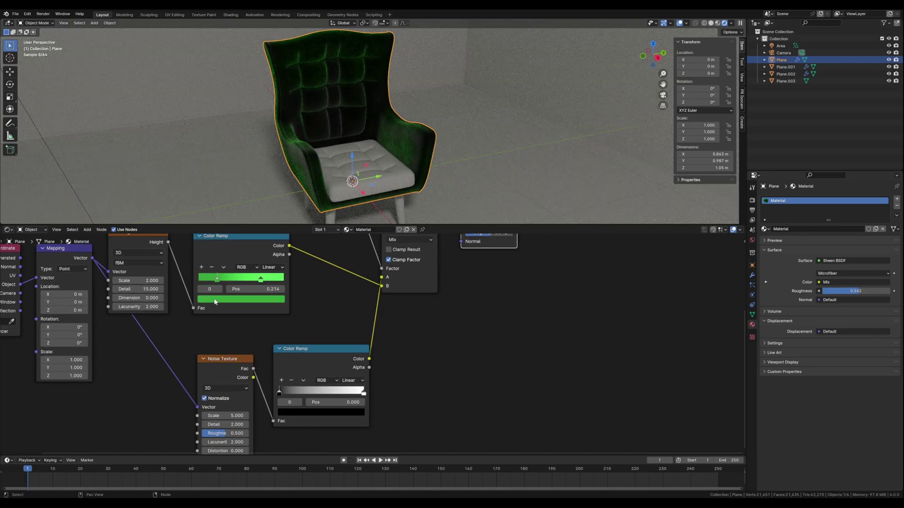
pyautogui.hotkey('ctrl', 'c')
pyautogui.click(292, 412)
pyautogui.hotkey('ctrl', 'v')
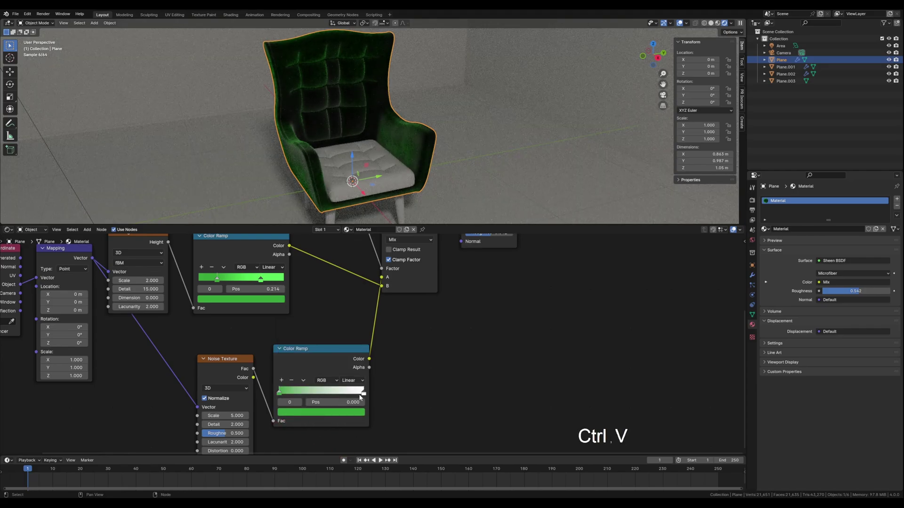
pyautogui.click(363, 392)
pyautogui.hotkey('ctrl', 'v')
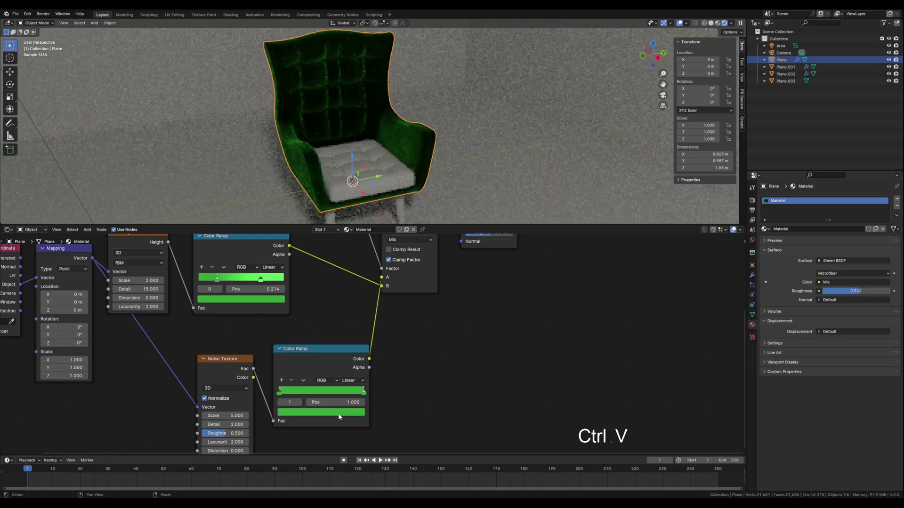
# - Darken the noise Color Ramp's first stop to a deep green with Hue 0.336, Saturation 0.983 and Value 0.079
pyautogui.click(295, 412)
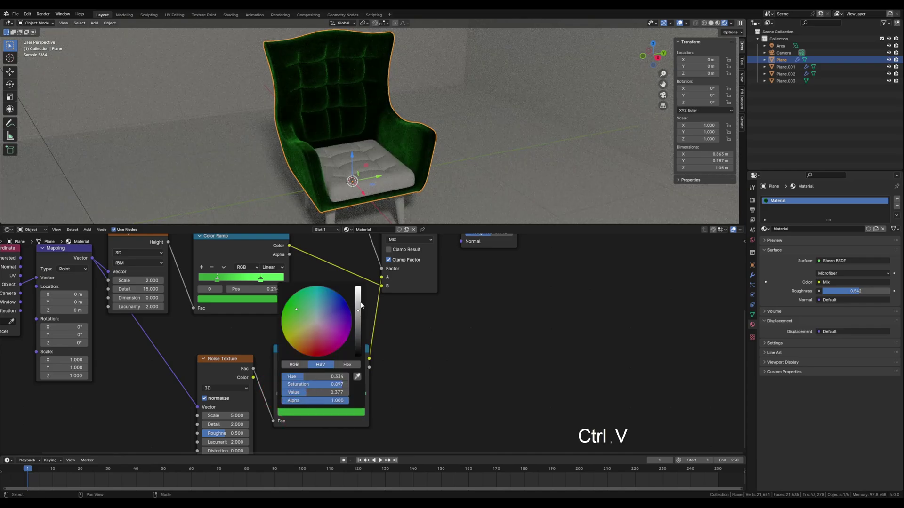
pyautogui.moveTo(358, 322); pyautogui.dragTo(357, 333)
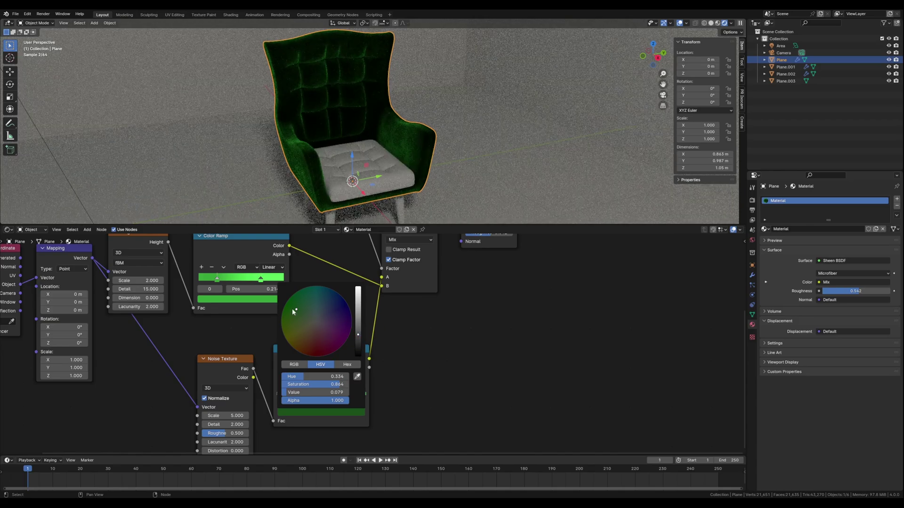
pyautogui.moveTo(292, 312); pyautogui.dragTo(288, 304)
pyautogui.click(313, 420)
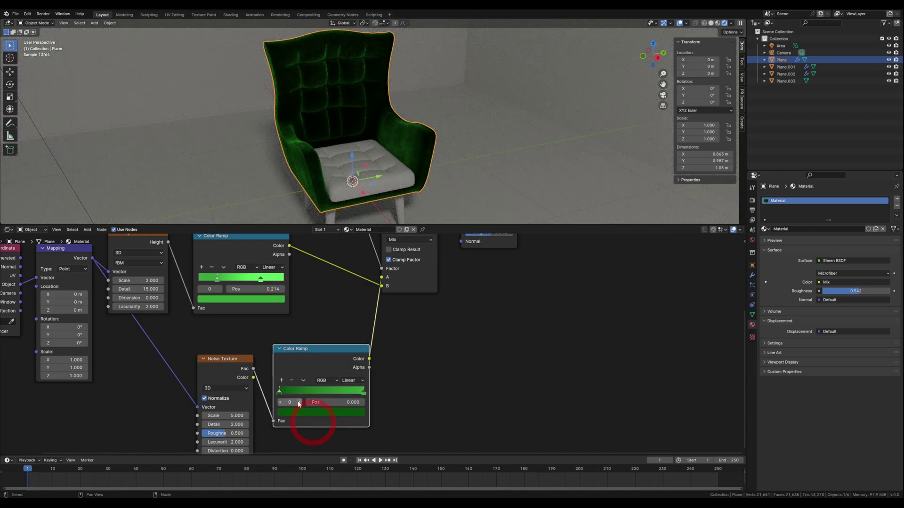
# - Fine-tune the noise Color Ramp's first stop by nudging its hue and slightly lowering its Value
pyautogui.click(302, 415)
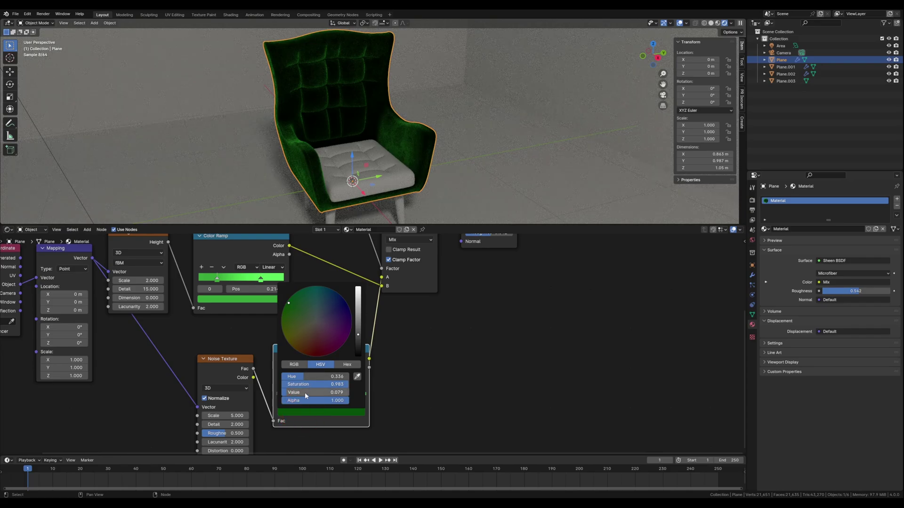
pyautogui.moveTo(289, 304); pyautogui.dragTo(289, 300)
pyautogui.moveTo(297, 393); pyautogui.dragTo(294, 393)
pyautogui.click(391, 393)
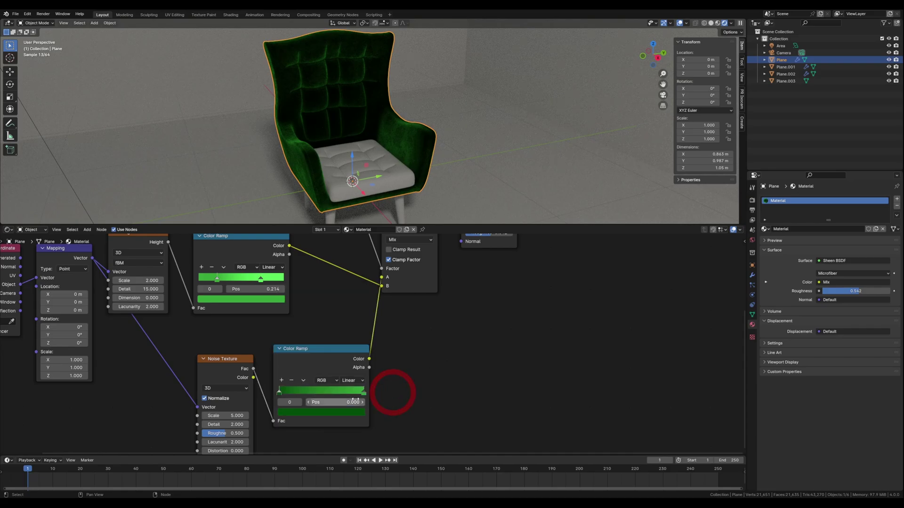
# - Adjust the green of the noise Color Ramp's second stop and narrow the gradient, placing the first stop at position 0.136
pyautogui.click(364, 391)
pyautogui.click(330, 413)
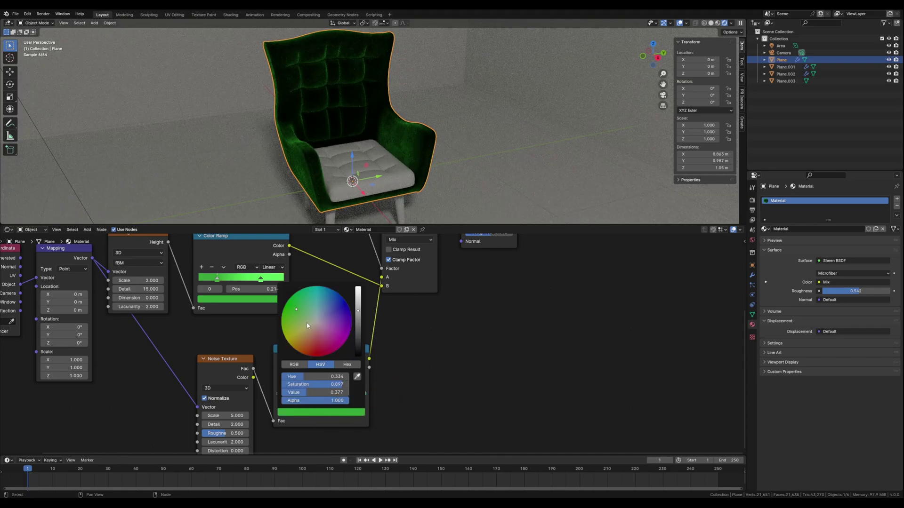
pyautogui.moveTo(297, 314); pyautogui.dragTo(296, 310)
pyautogui.moveTo(303, 393); pyautogui.dragTo(296, 392)
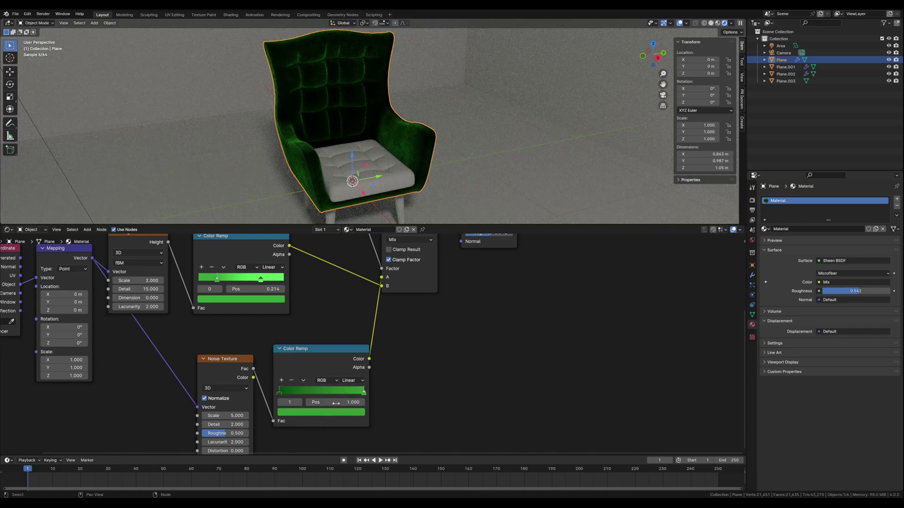
pyautogui.moveTo(364, 392); pyautogui.dragTo(294, 392)
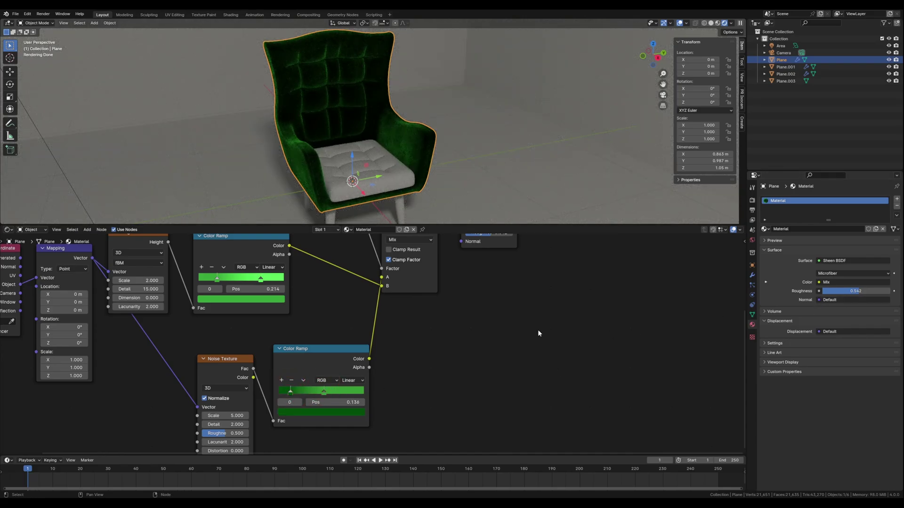
# - Add a Diffuse BSDF node and place it below the Sheen BSDF
pyautogui.scroll(1, 492, 321)
pyautogui.moveTo(490, 320); pyautogui.dragTo(402, 352, button='middle')
pyautogui.scroll(-1, 441, 335)
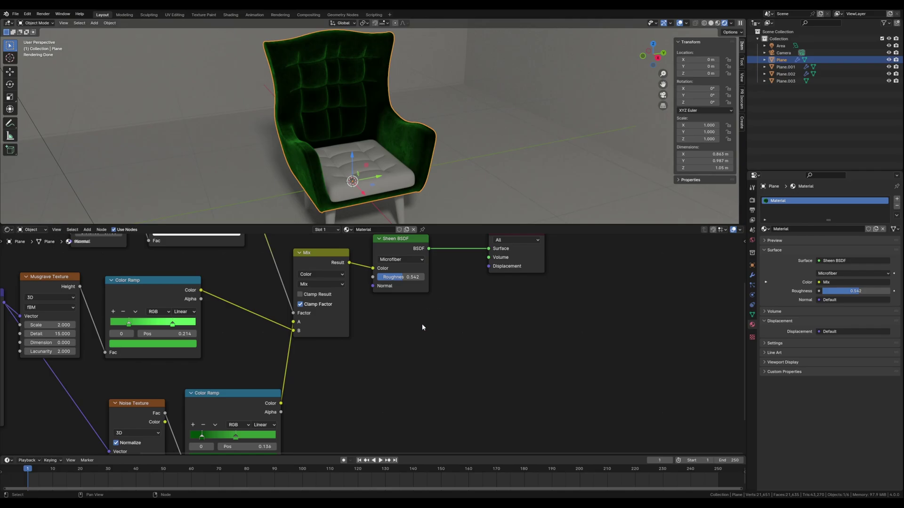
pyautogui.hotkey('shift', 'a')
pyautogui.write('dii')
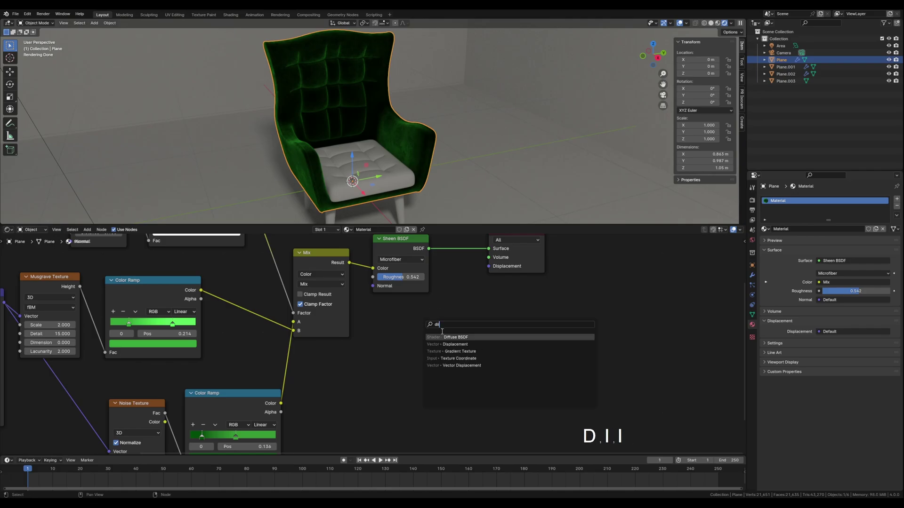
pyautogui.click(444, 337)
pyautogui.click(408, 336)
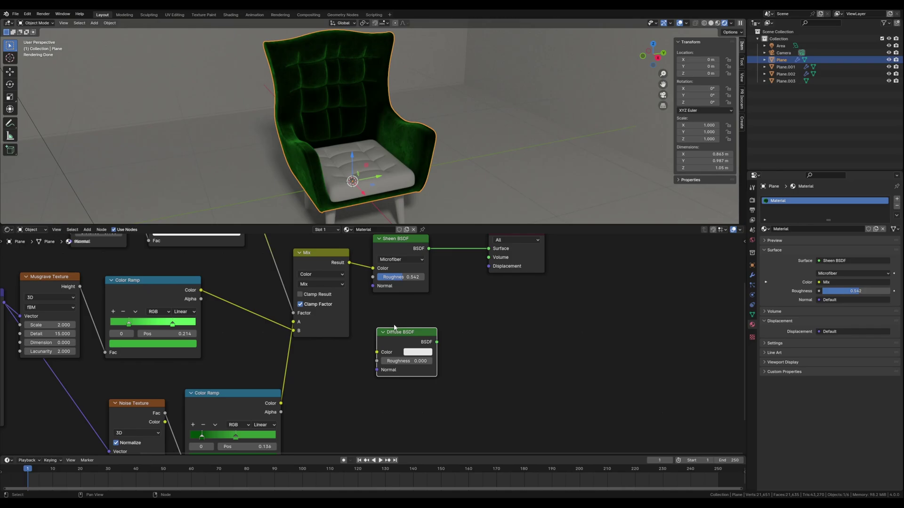
pyautogui.click(478, 323)
pyautogui.keyDown('shift'); pyautogui.scroll(1, 484, 317); pyautogui.keyUp('shift')
pyautogui.hotkey('shift', 'a')
pyautogui.write('mi')
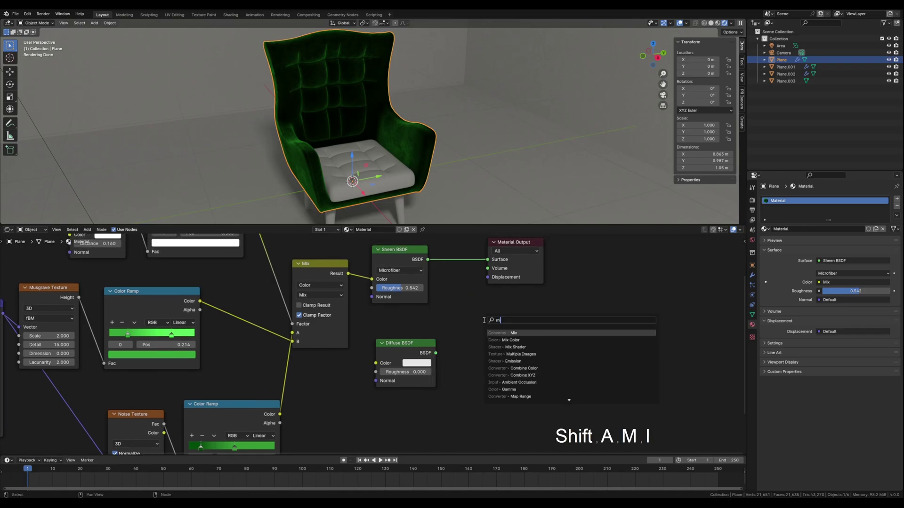
pyautogui.write('x')
pyautogui.click(513, 340)
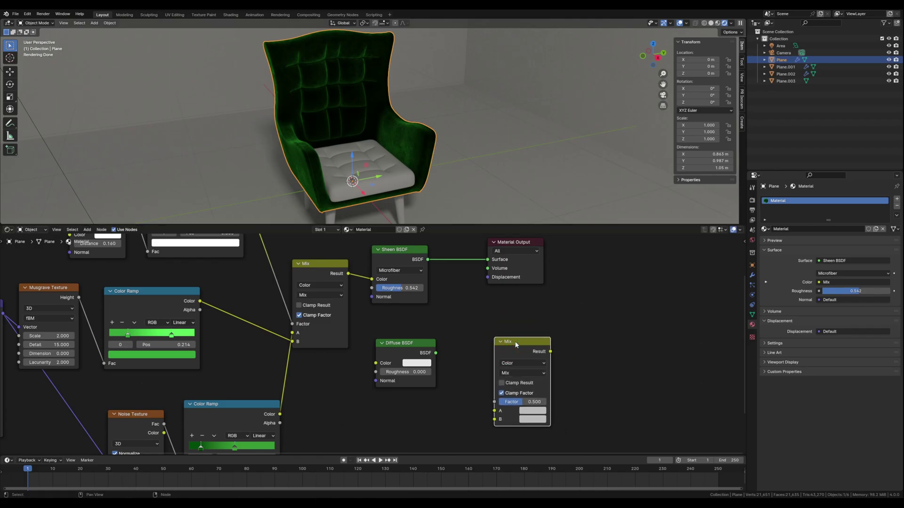
pyautogui.press('Delete')
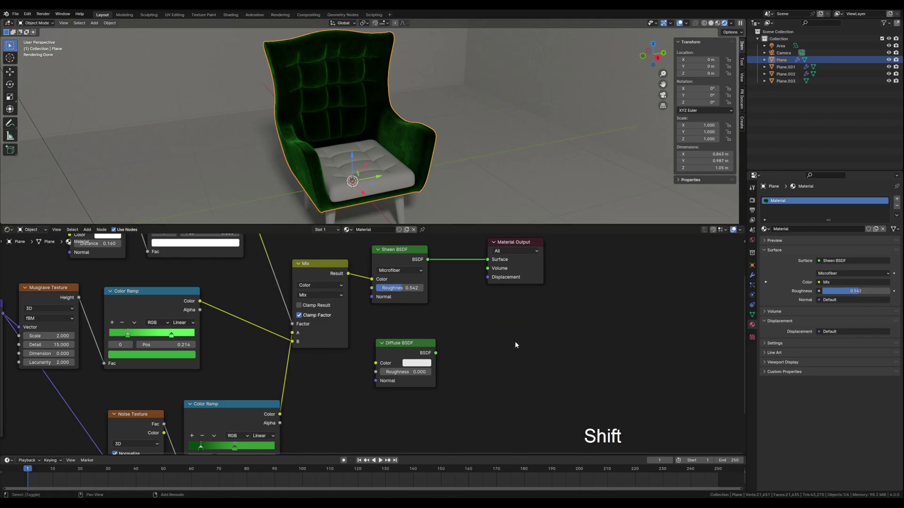
# - Insert a Mix Shader between the Sheen BSDF and Material Output, and connect the Diffuse BSDF to its second Shader input
pyautogui.hotkey('shift', 'a')
pyautogui.write('mix')
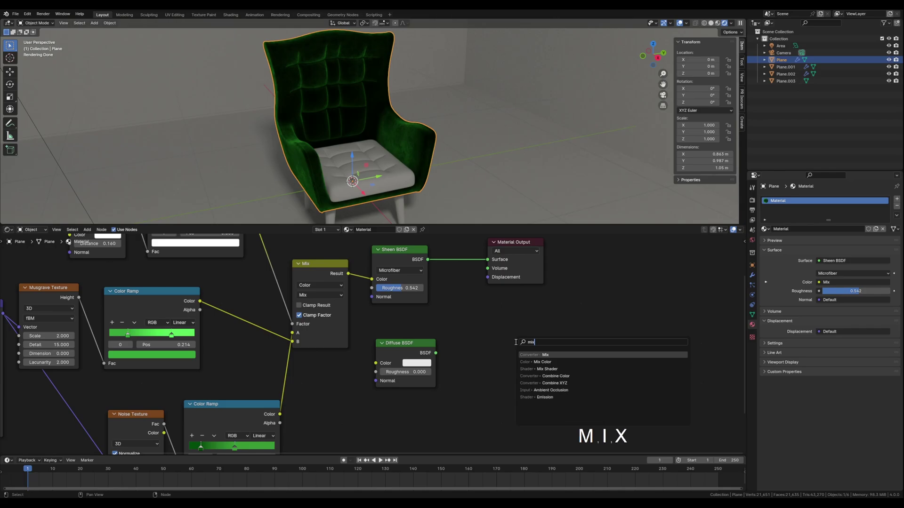
pyautogui.click(549, 368)
pyautogui.click(462, 323)
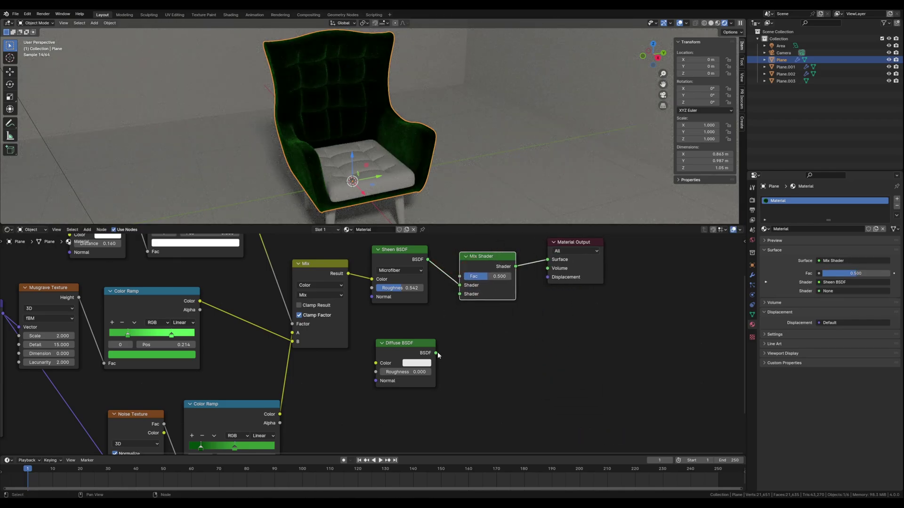
pyautogui.moveTo(436, 353); pyautogui.dragTo(460, 294)
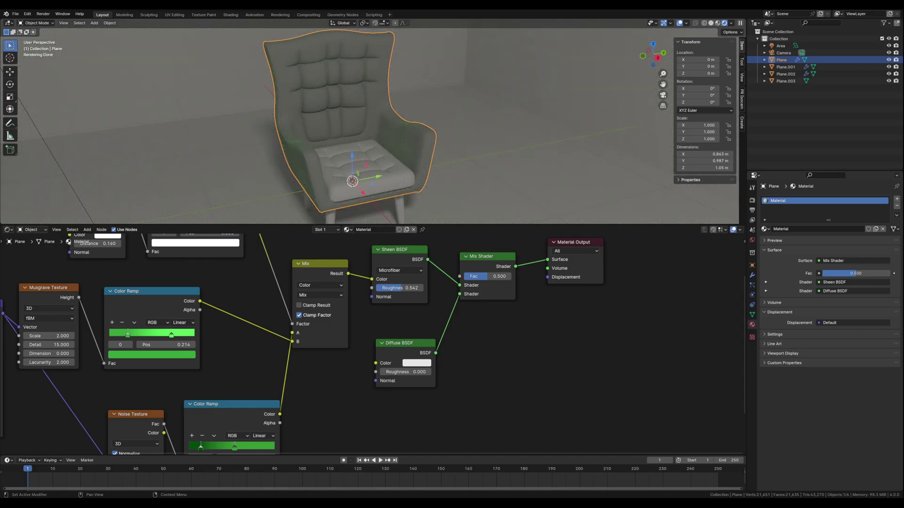
# - Set the Diffuse BSDF color to a bright yellow-green and the Mix Shader's Fac to 0.010
pyautogui.click(412, 363)
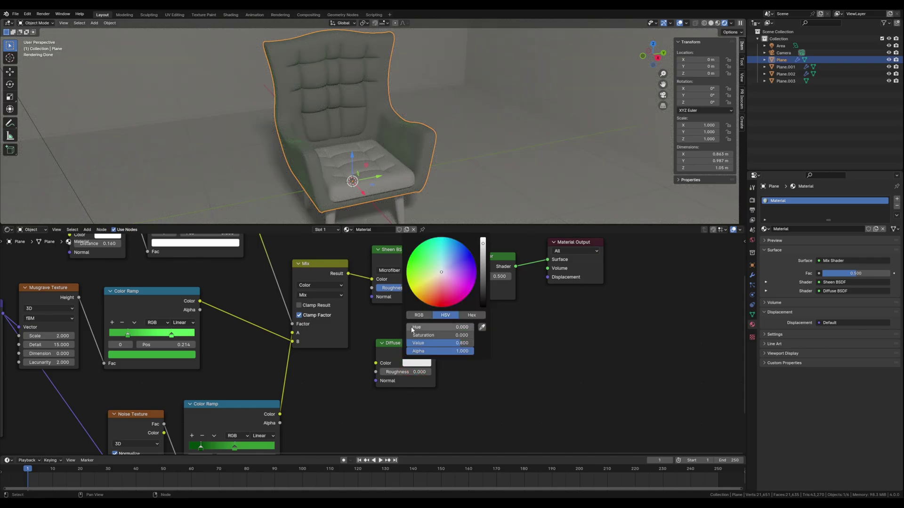
pyautogui.click(409, 279)
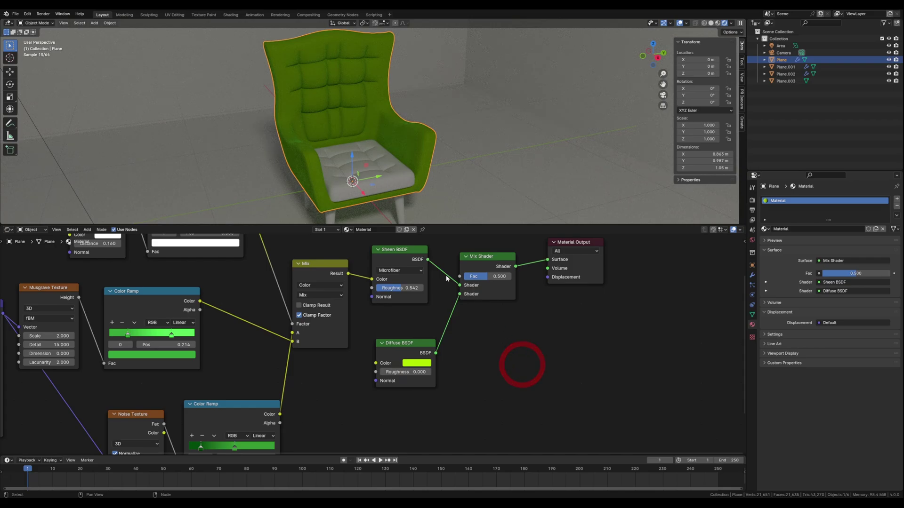
pyautogui.moveTo(489, 276); pyautogui.dragTo(384, 281)
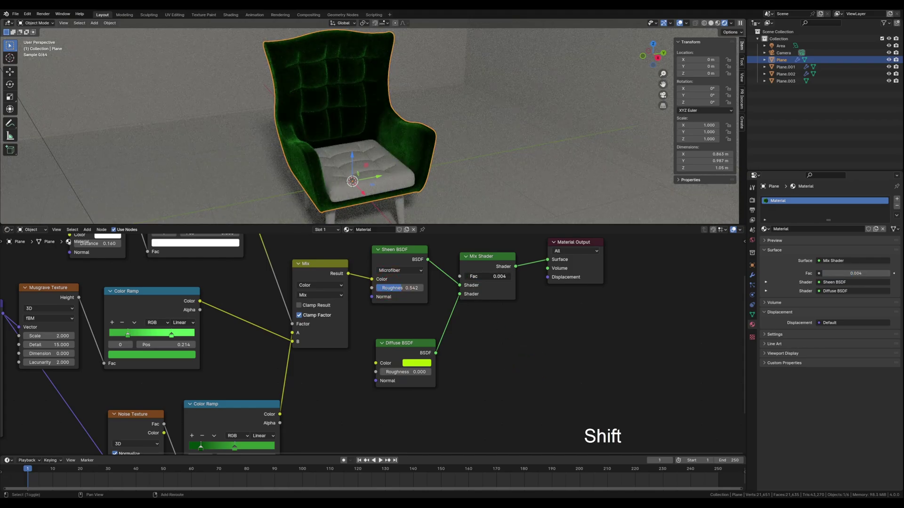
pyautogui.keyDown('shift'); pyautogui.moveTo(487, 277); pyautogui.dragTo(464, 277); pyautogui.keyUp('shift')
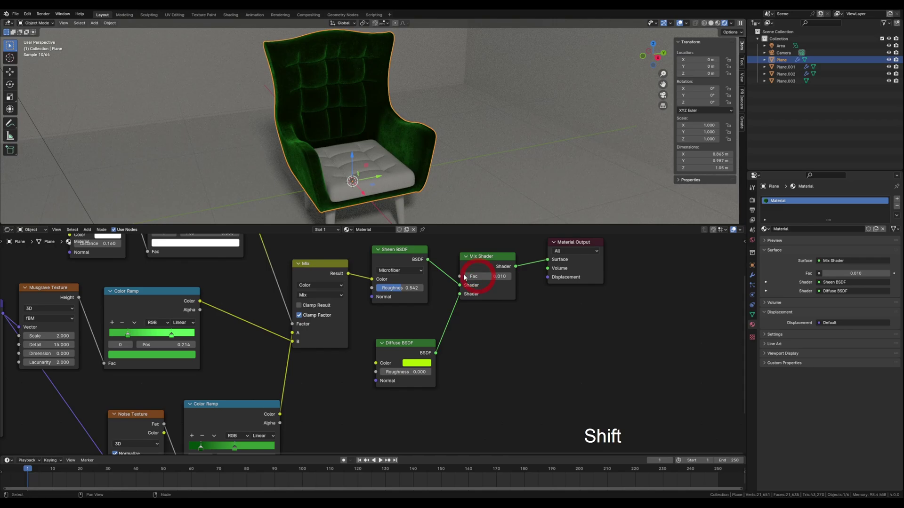
# - Toggle muting of the Diffuse BSDF to compare its effect on the chair, and inspect the upholstery up close
pyautogui.keyDown('shift'); pyautogui.click(410, 343); pyautogui.keyUp('shift')
pyautogui.press('m')
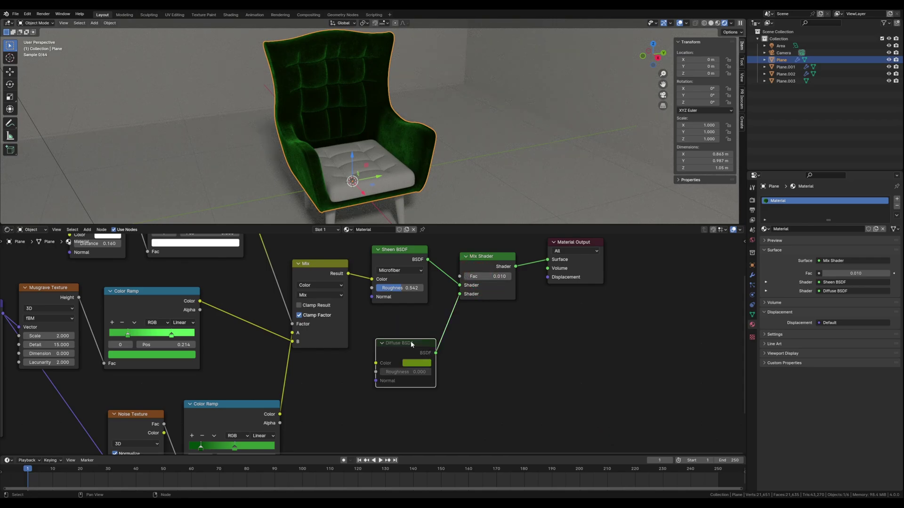
pyautogui.press('m')
pyautogui.press('m')
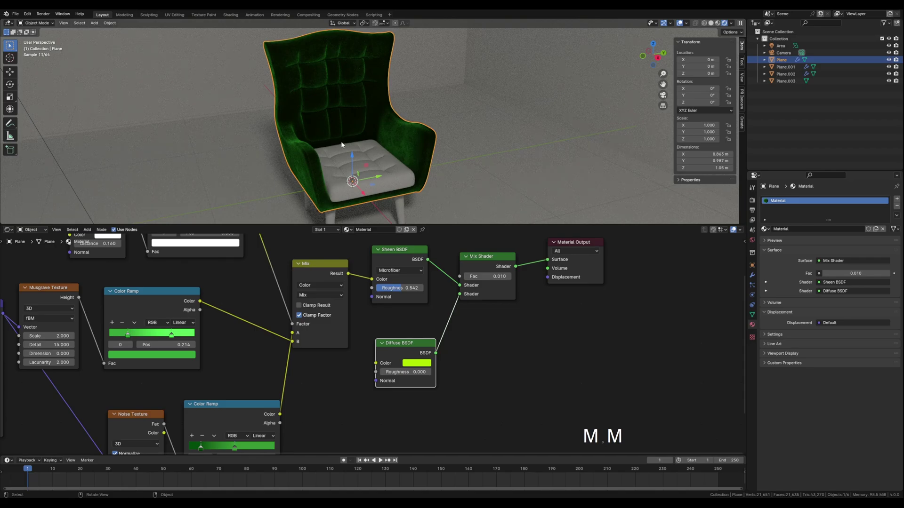
pyautogui.moveTo(319, 133); pyautogui.dragTo(376, 140, button='middle')
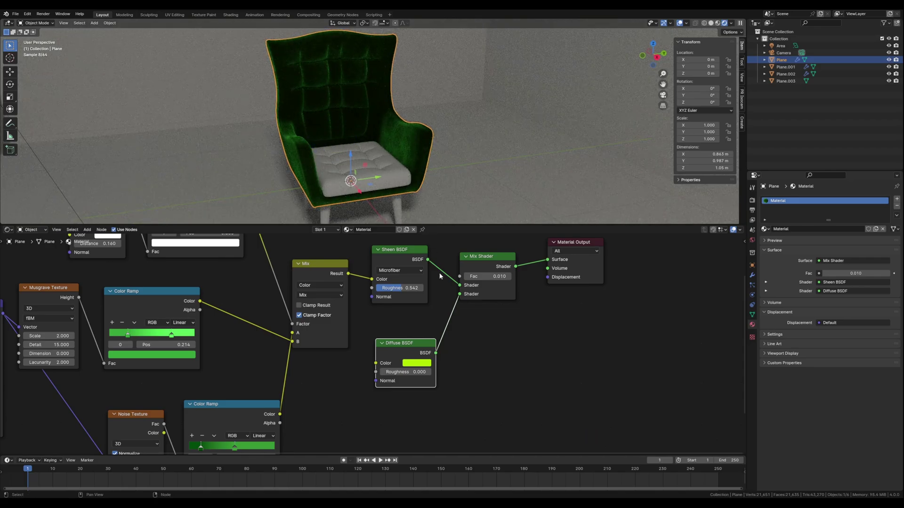
pyautogui.scroll(-4, 477, 331)
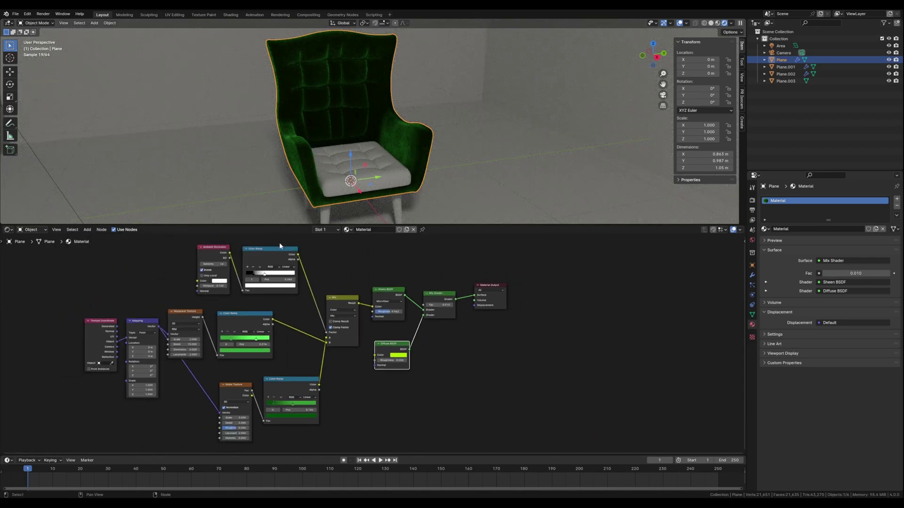
pyautogui.scroll(3, 320, 153)
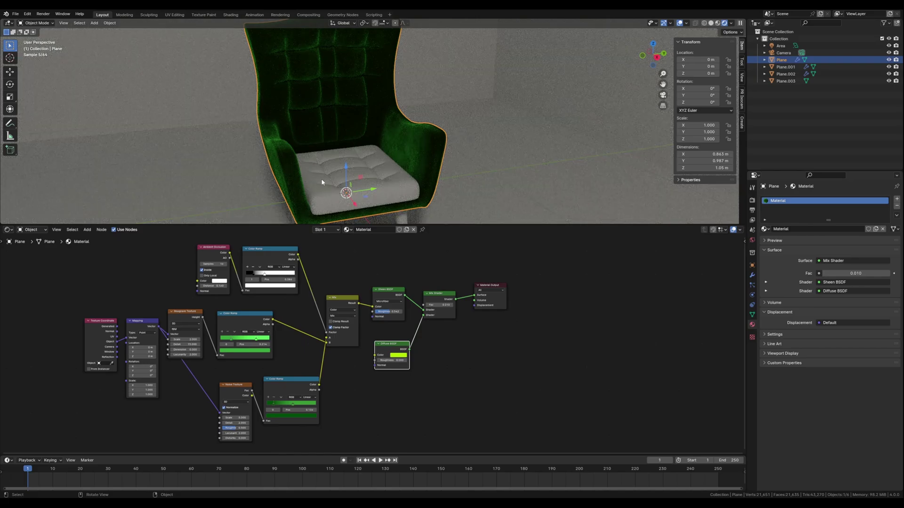
# - Enlarge the 3D viewport and assign the existing velvet material named Material to the seat cushion
pyautogui.moveTo(262, 224); pyautogui.dragTo(262, 293)
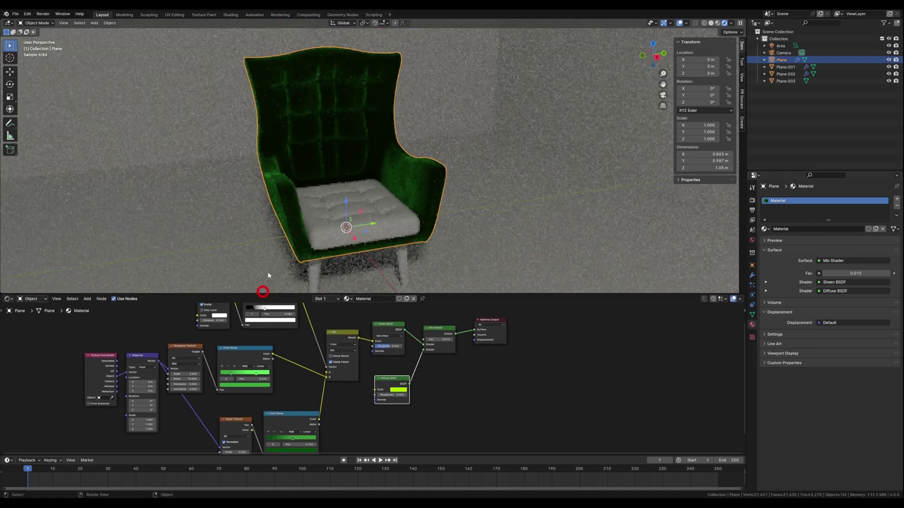
pyautogui.moveTo(330, 178); pyautogui.dragTo(336, 179, button='middle')
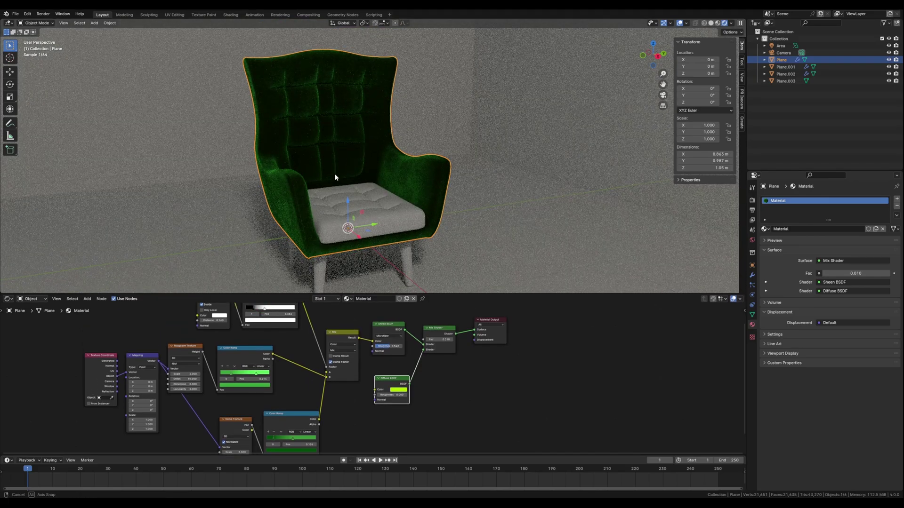
pyautogui.click(331, 207)
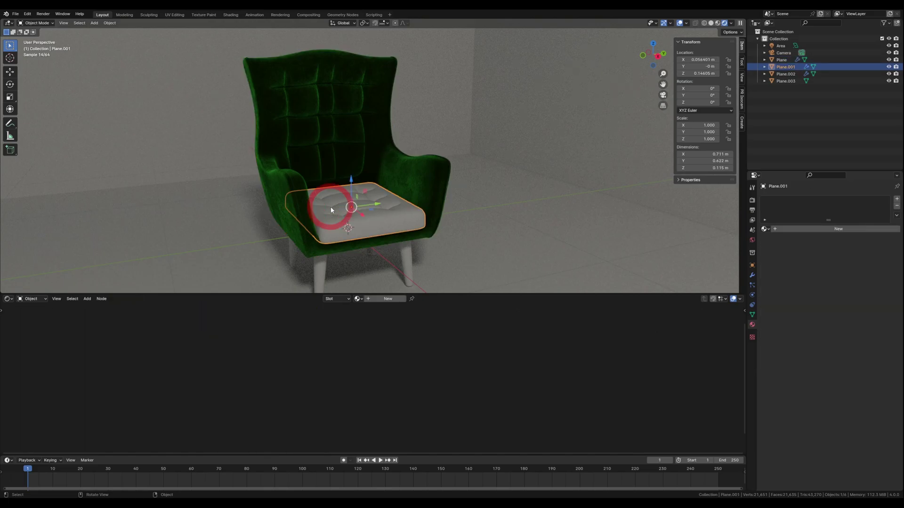
pyautogui.click(764, 229)
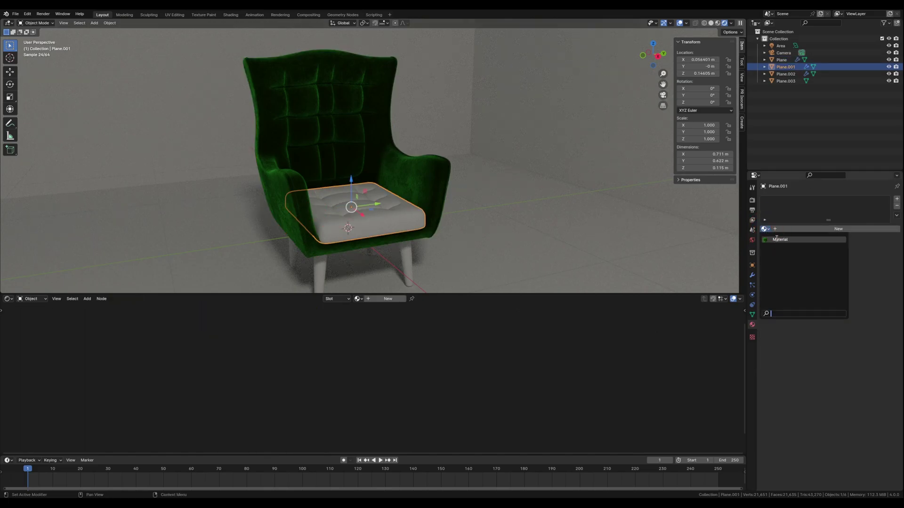
pyautogui.click(779, 239)
# - Select the area light above the room and lower its power to 85.9 W
pyautogui.click(481, 186)
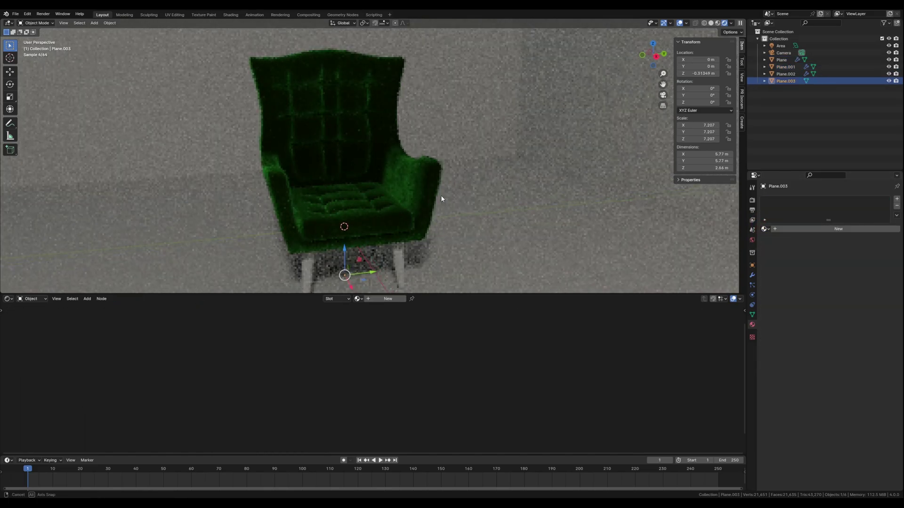
pyautogui.moveTo(447, 204); pyautogui.dragTo(466, 190, button='middle')
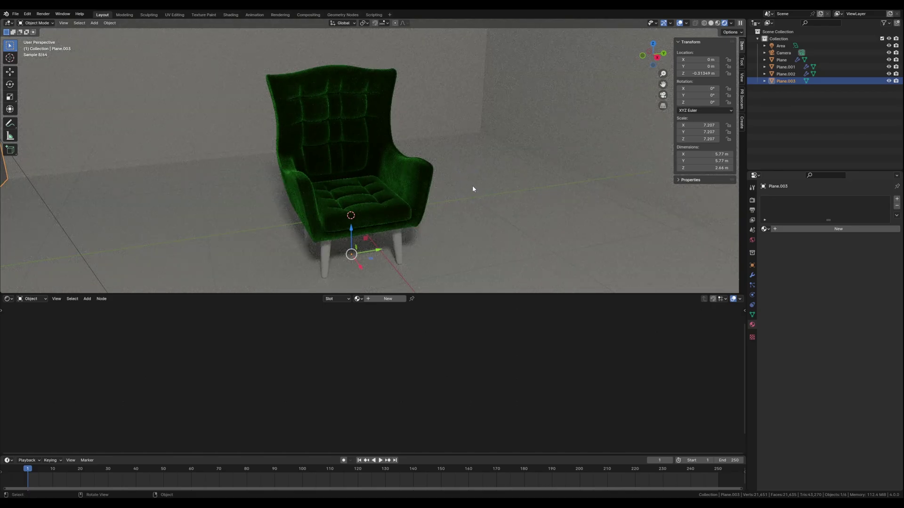
pyautogui.scroll(-5, 563, 119)
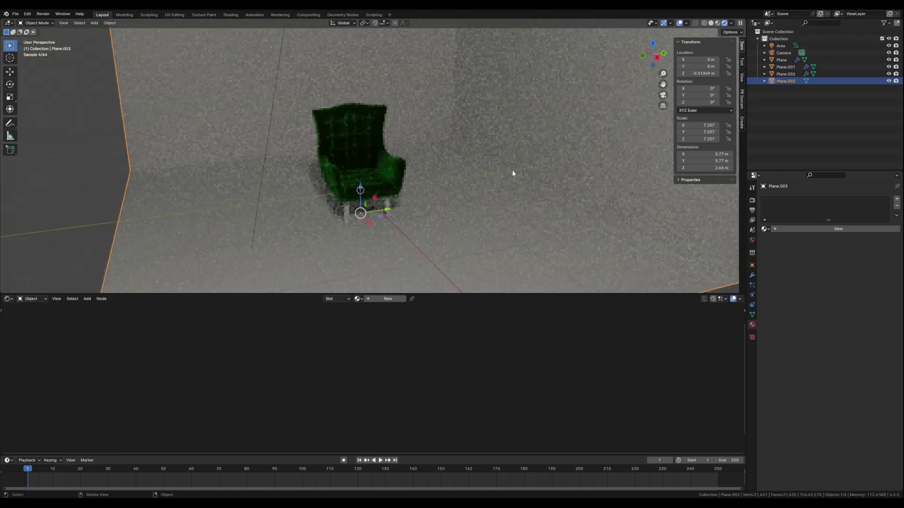
pyautogui.scroll(-3, 462, 153)
pyautogui.moveTo(468, 158); pyautogui.dragTo(522, 101, button='middle')
pyautogui.click(524, 47)
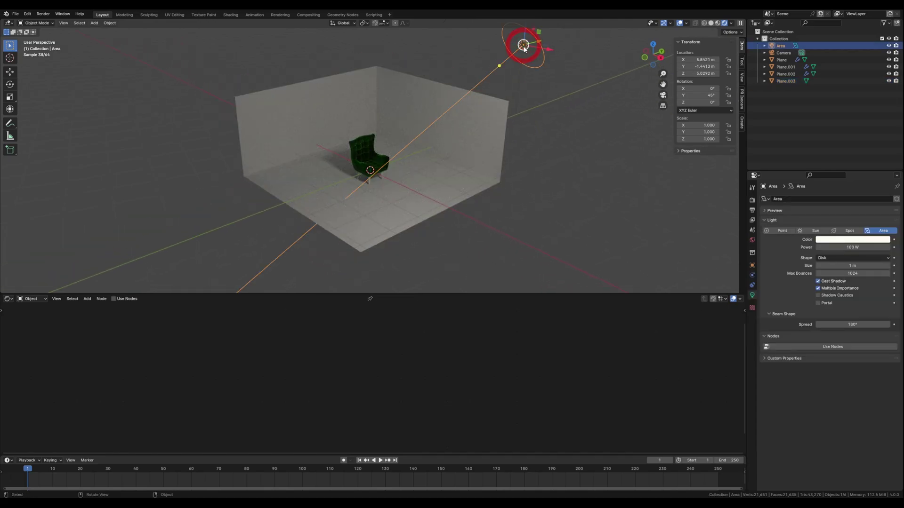
pyautogui.scroll(3, 497, 158)
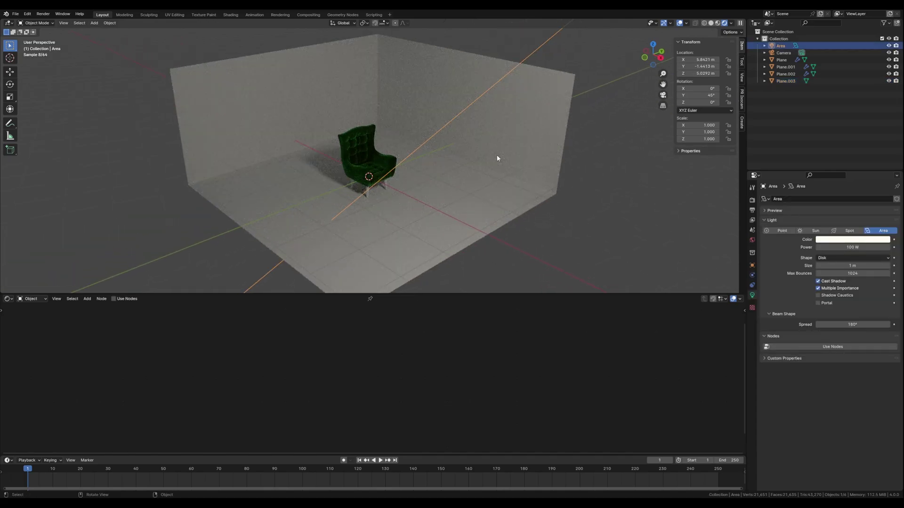
pyautogui.click(840, 248)
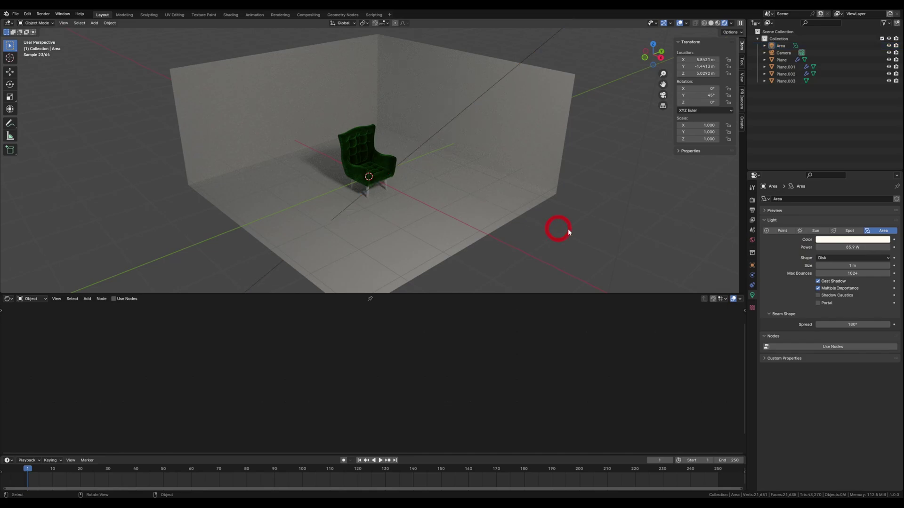
# - Select the green armchair shell and snap the 3D cursor to it
pyautogui.moveTo(568, 229); pyautogui.dragTo(436, 176, button='middle')
pyautogui.scroll(5, 334, 162)
pyautogui.moveTo(335, 162)
pyautogui.mouseDown(button='middle')
pyautogui.moveTo(346, 165)
pyautogui.moveTo(338, 154)
pyautogui.mouseUp(button='middle')
pyautogui.click(335, 143)
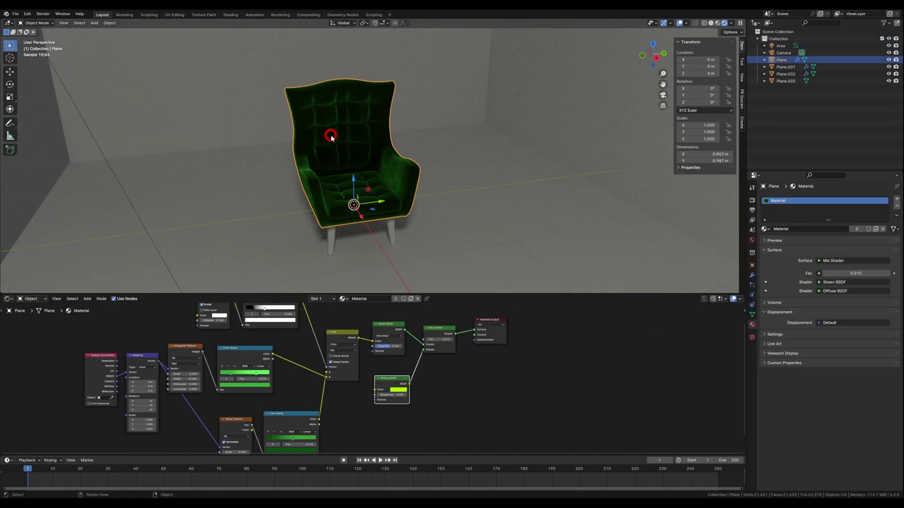
pyautogui.scroll(2, 355, 166)
pyautogui.hotkey('shift', 's')
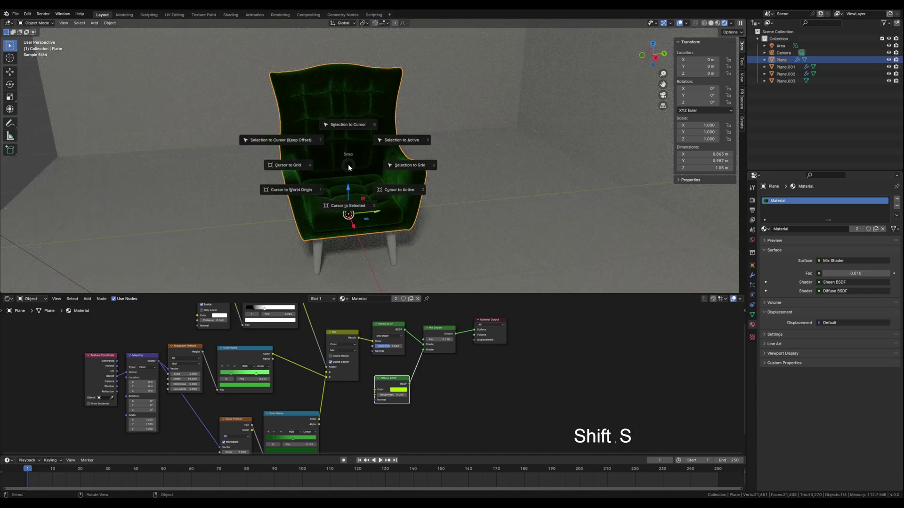
pyautogui.click(346, 208)
# - Add a second area light at the 3D cursor and move it to about 1.05 m on Y and 1.09 m on Z
pyautogui.hotkey('shift', 'a')
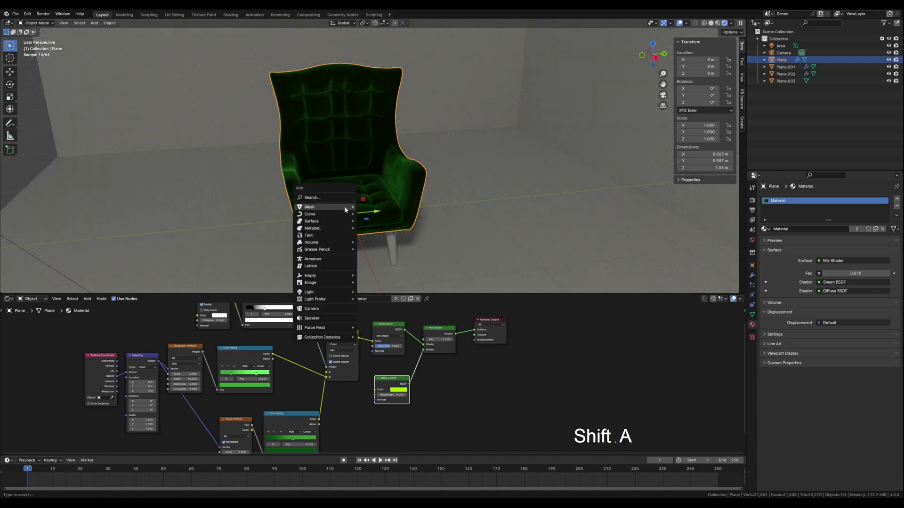
pyautogui.moveTo(323, 294)
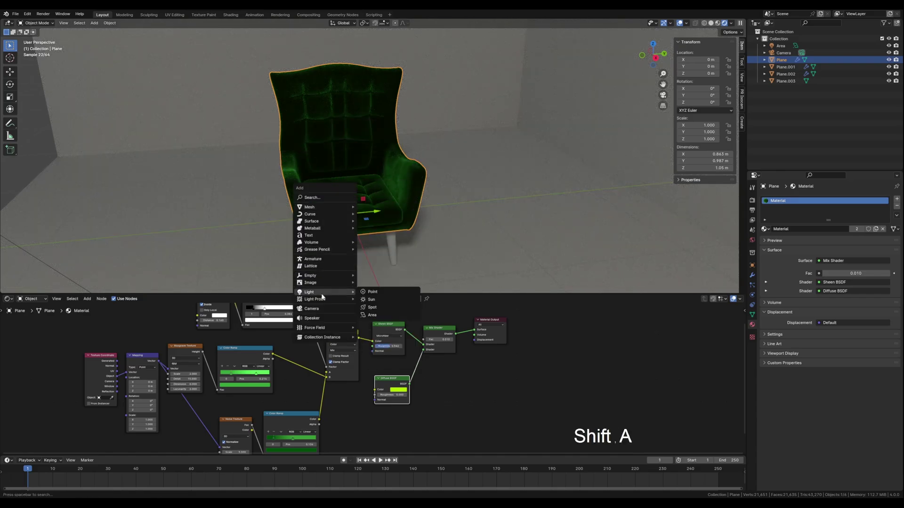
pyautogui.click(372, 315)
pyautogui.press('g')
pyautogui.press('y')
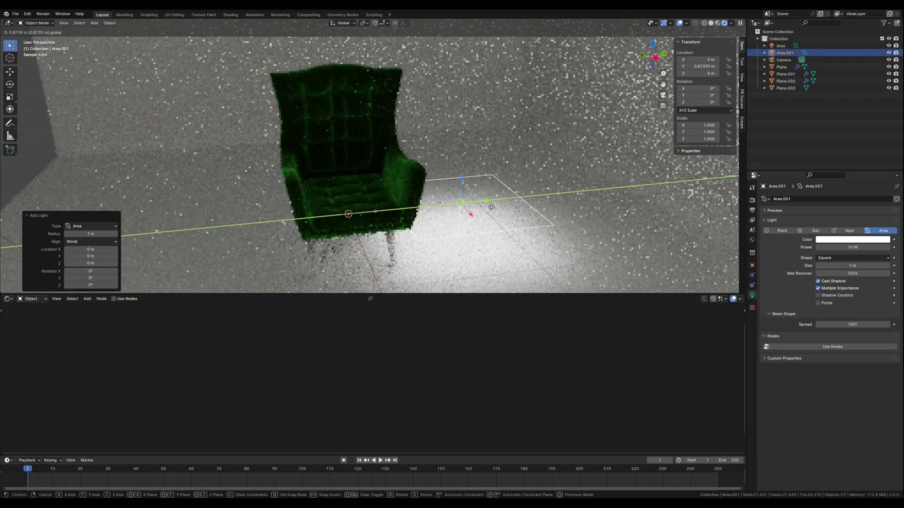
pyautogui.click(513, 205)
pyautogui.press('g')
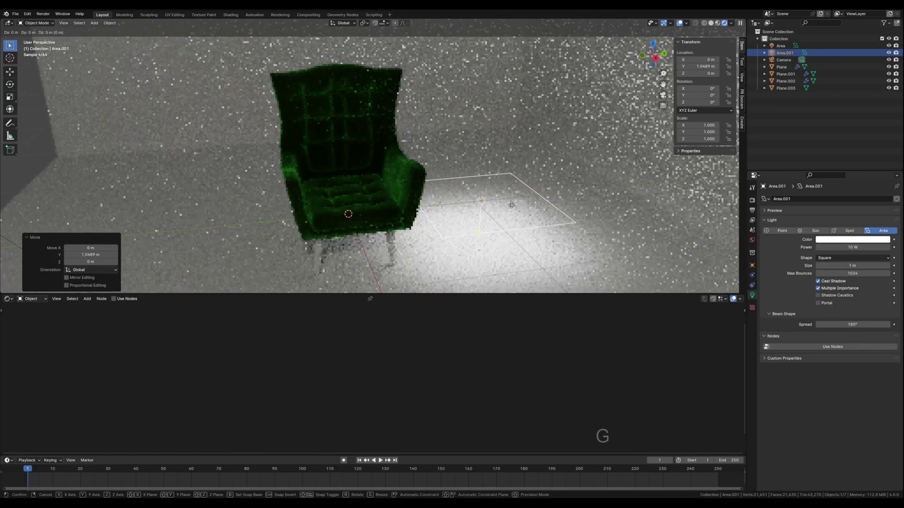
pyautogui.press('z')
pyautogui.click(523, 64)
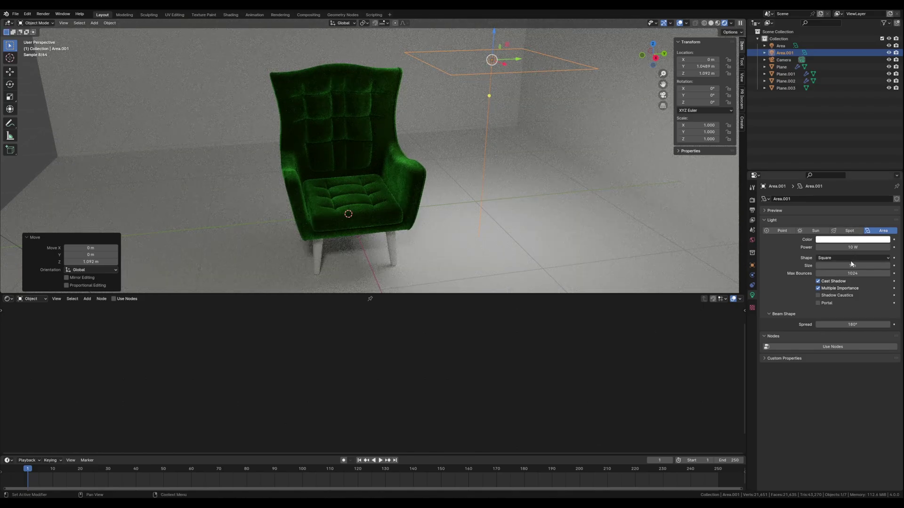
# - Change the new area light's shape to Disk and its color to a warm orange
pyautogui.click(833, 258)
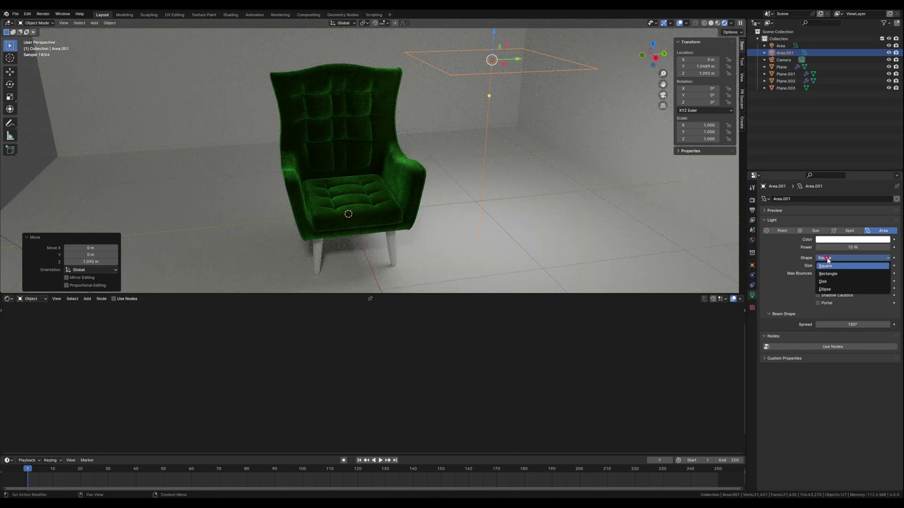
pyautogui.click(829, 282)
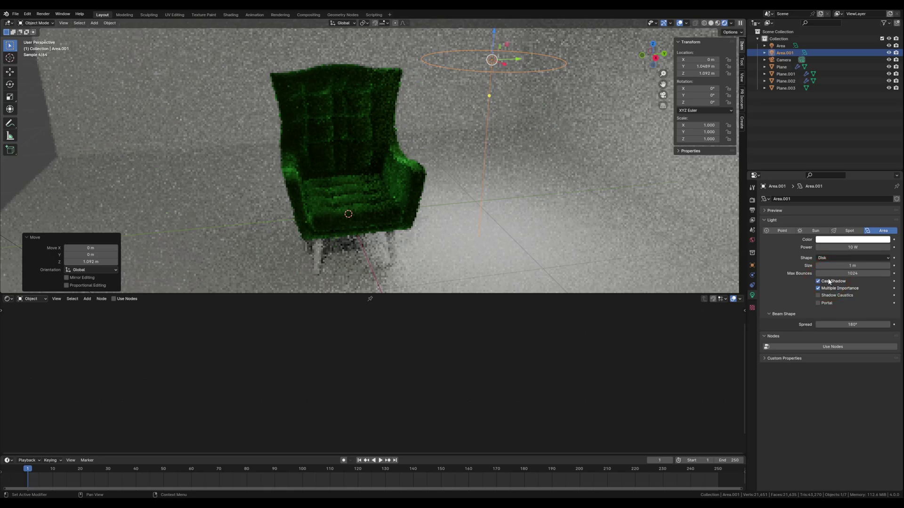
pyautogui.click(836, 240)
pyautogui.click(832, 183)
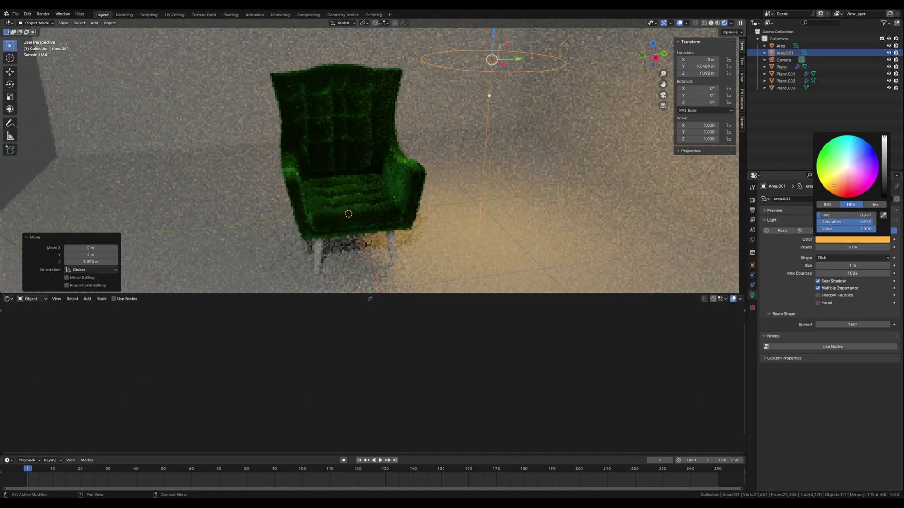
# - Raise the orange light to about 1.66 m on Z and bring it closer to the chair, to about 0.58 m on Y
pyautogui.moveTo(506, 190)
pyautogui.keyDown('shift'); pyautogui.mouseDown(button='middle')
pyautogui.moveTo(514, 205)
pyautogui.moveTo(508, 196)
pyautogui.mouseUp(button='middle'); pyautogui.keyUp('shift')
pyautogui.press('g')
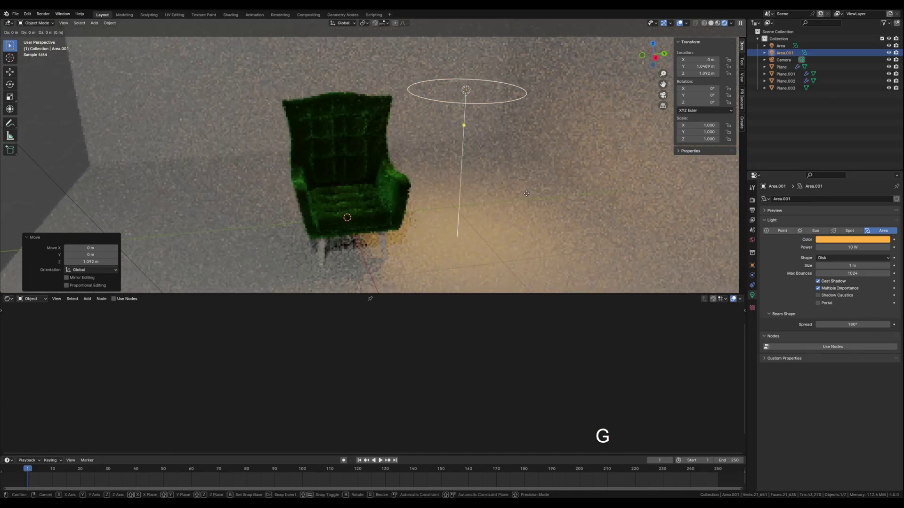
pyautogui.press('z')
pyautogui.click(511, 123)
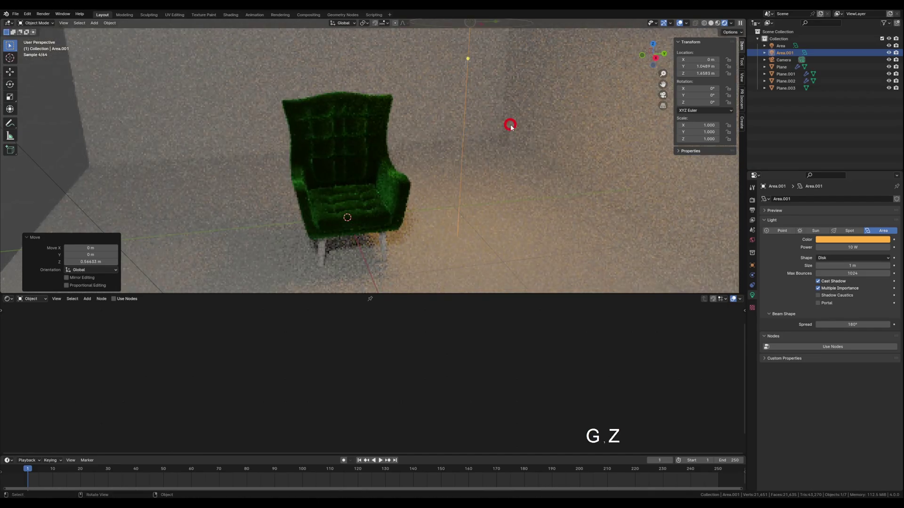
pyautogui.press('g')
pyautogui.press('x')
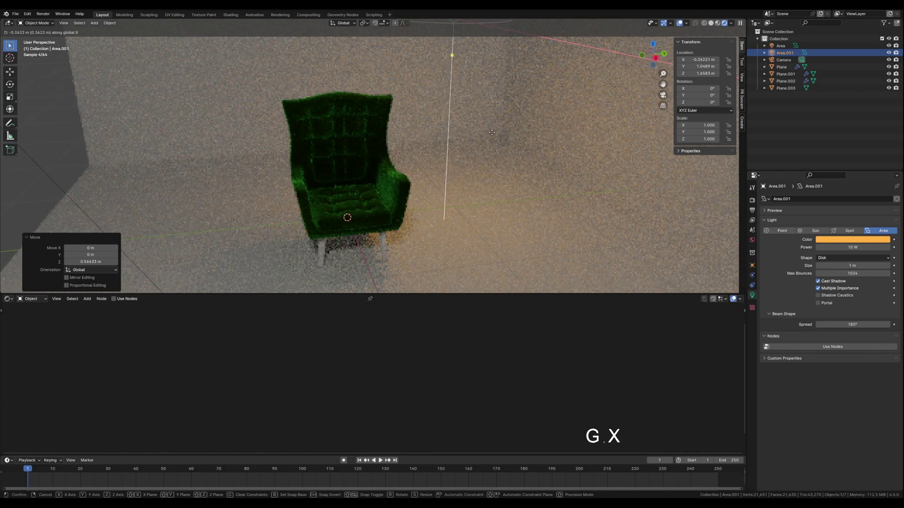
pyautogui.press('y')
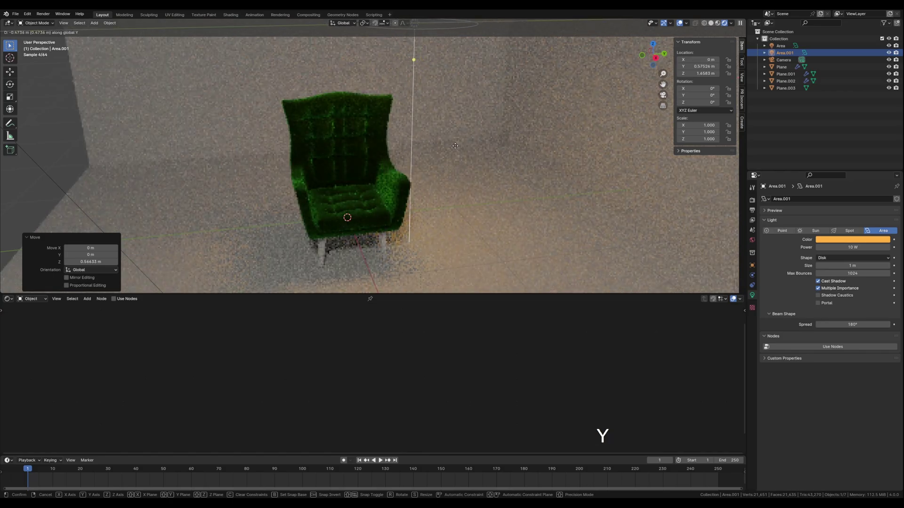
pyautogui.click(456, 146)
# - Set the orange disk light's power to 20.9 W and its size to 0.67 m
pyautogui.scroll(-3, 456, 146)
pyautogui.moveTo(444, 137); pyautogui.dragTo(426, 151, button='middle')
pyautogui.scroll(2, 418, 145)
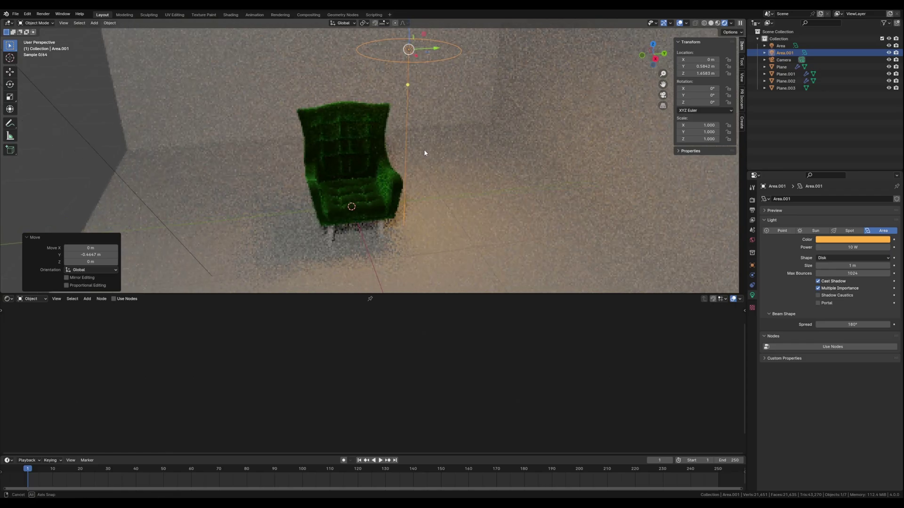
pyautogui.moveTo(832, 247); pyautogui.dragTo(795, 265)
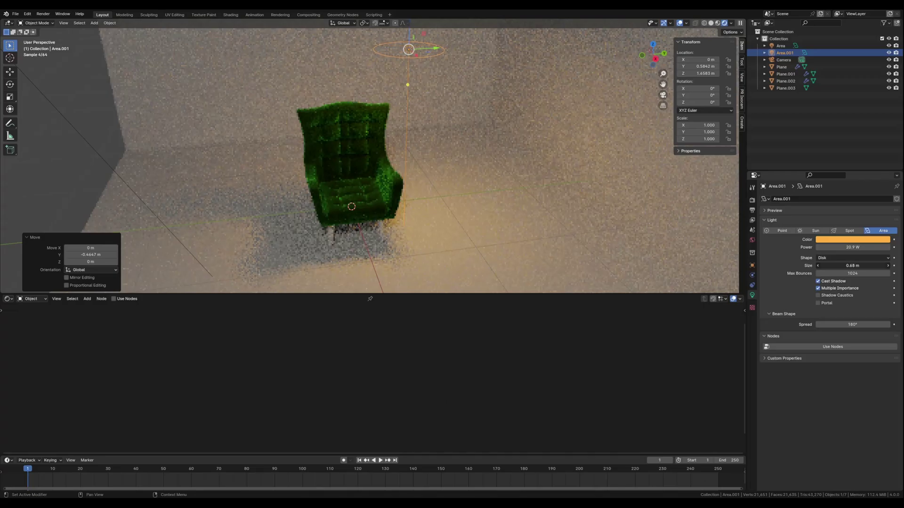
pyautogui.moveTo(852, 265); pyautogui.dragTo(851, 266)
# - Select the chair legs and create a new material for them
pyautogui.moveTo(445, 184); pyautogui.dragTo(442, 168, button='middle')
pyautogui.scroll(3, 444, 158)
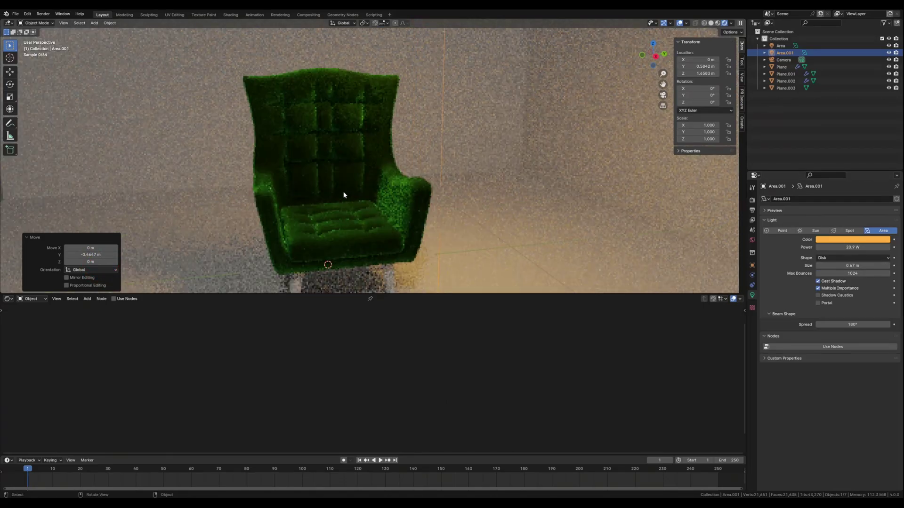
pyautogui.keyDown('shift'); pyautogui.moveTo(344, 195); pyautogui.dragTo(380, 155, button='middle'); pyautogui.keyUp('shift')
pyautogui.scroll(-3, 379, 155)
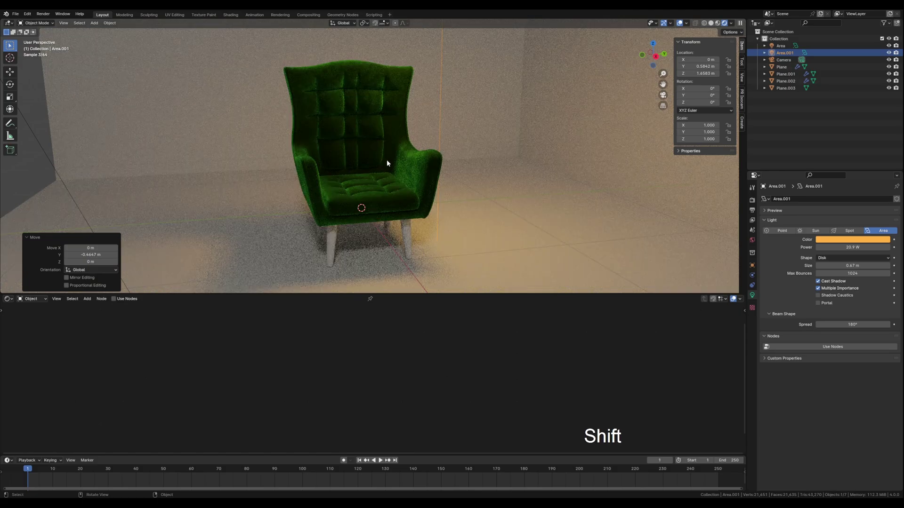
pyautogui.moveTo(387, 168); pyautogui.dragTo(430, 193, button='middle')
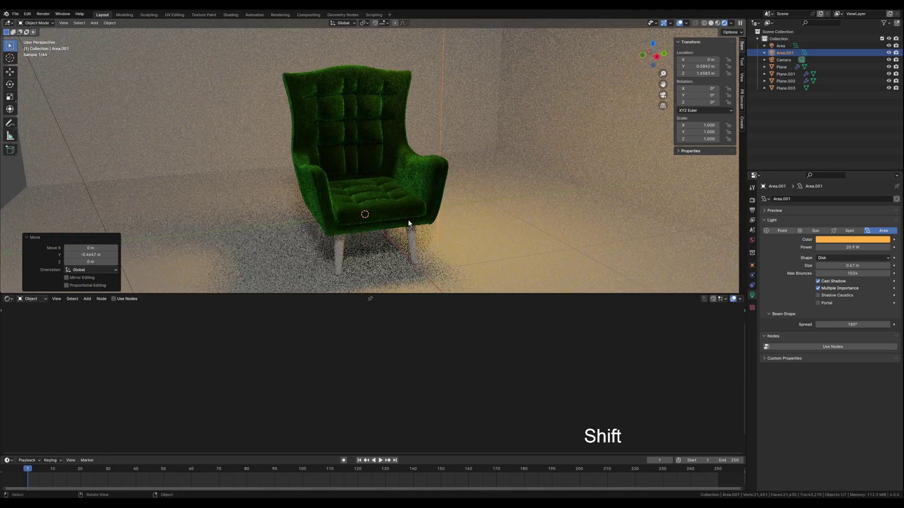
pyautogui.scroll(2, 343, 254)
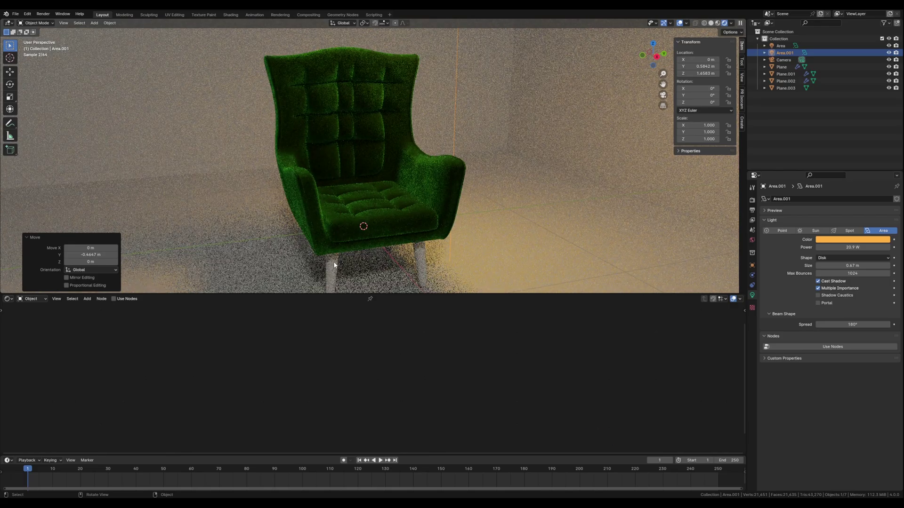
pyautogui.click(334, 267)
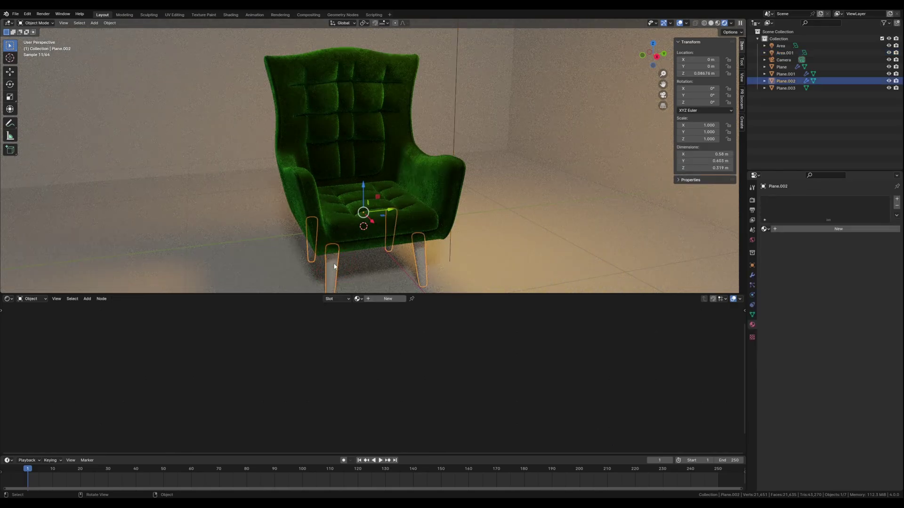
pyautogui.click(811, 229)
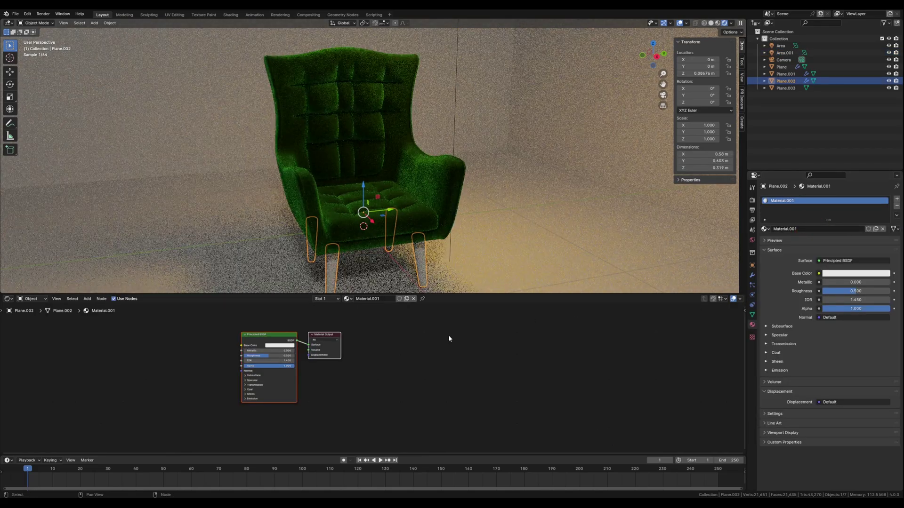
# - Add a Noise Texture node to the leg material, placed before the Principled BSDF
pyautogui.scroll(3, 504, 360)
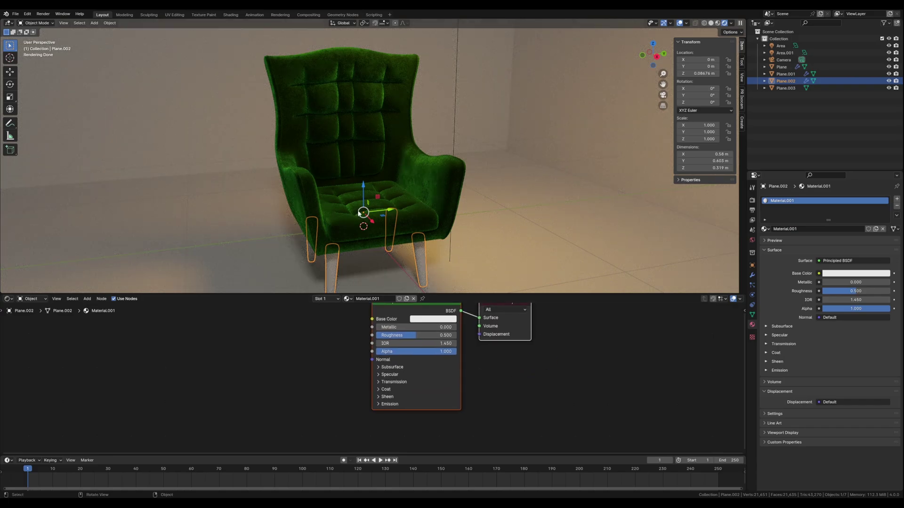
pyautogui.scroll(1, 267, 367)
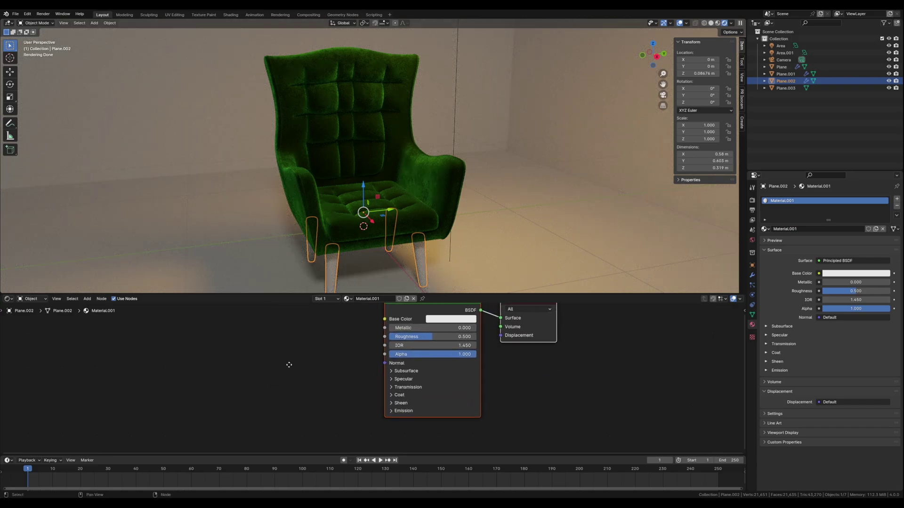
pyautogui.hotkey('shift', 'a')
pyautogui.write('noi')
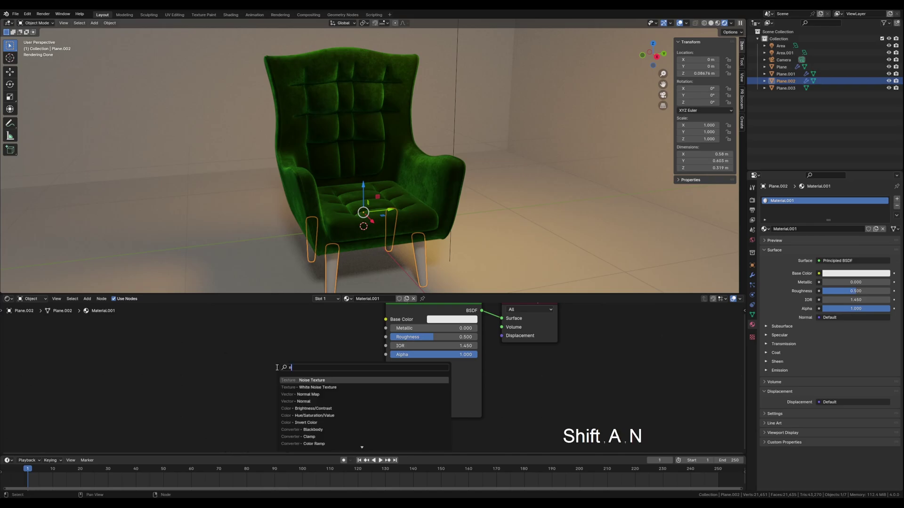
pyautogui.click(316, 380)
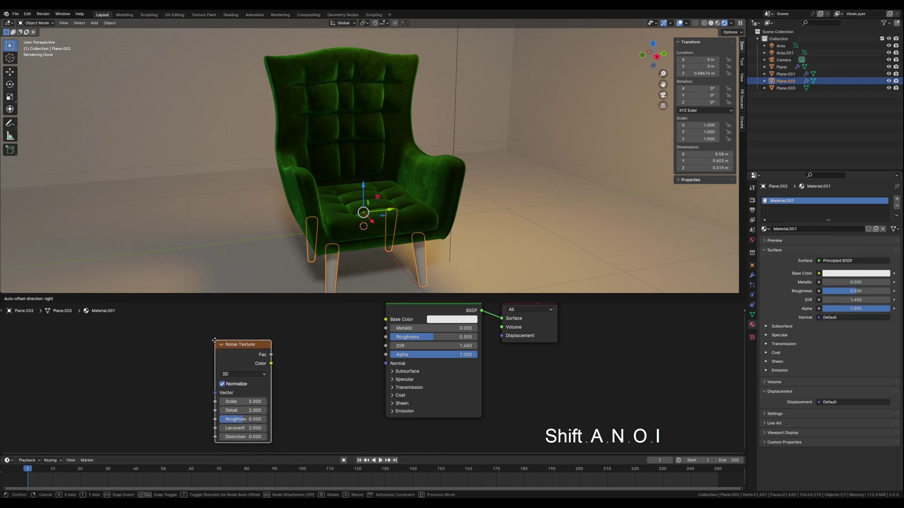
pyautogui.click(182, 325)
# - Add a Color Ramp driven by the Noise Texture's Fac output and connect its Color to the Principled BSDF's Base Color
pyautogui.hotkey('shift', 'a')
pyautogui.write('ra')
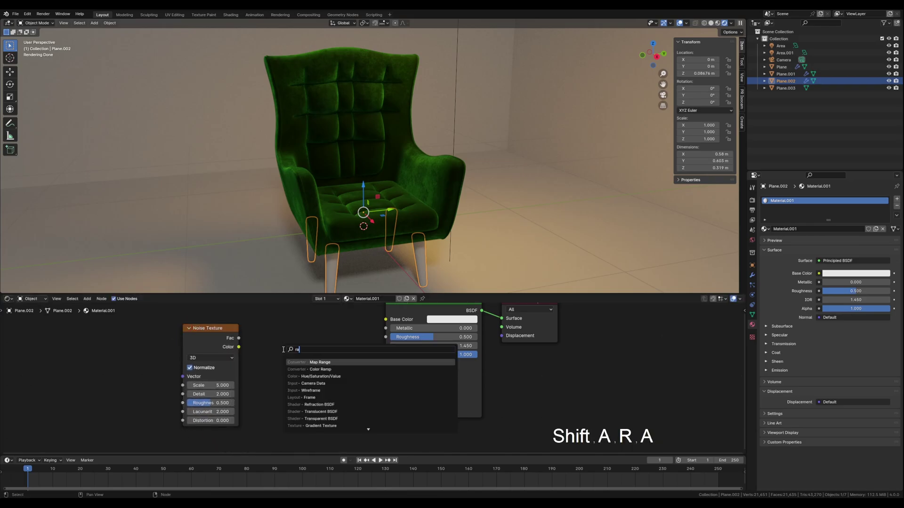
pyautogui.click(313, 364)
pyautogui.click(260, 324)
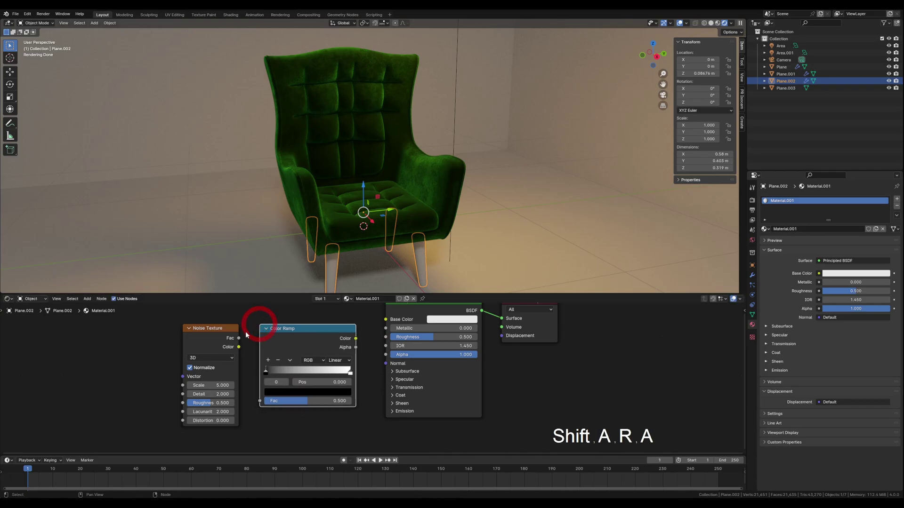
pyautogui.moveTo(239, 338); pyautogui.dragTo(259, 402)
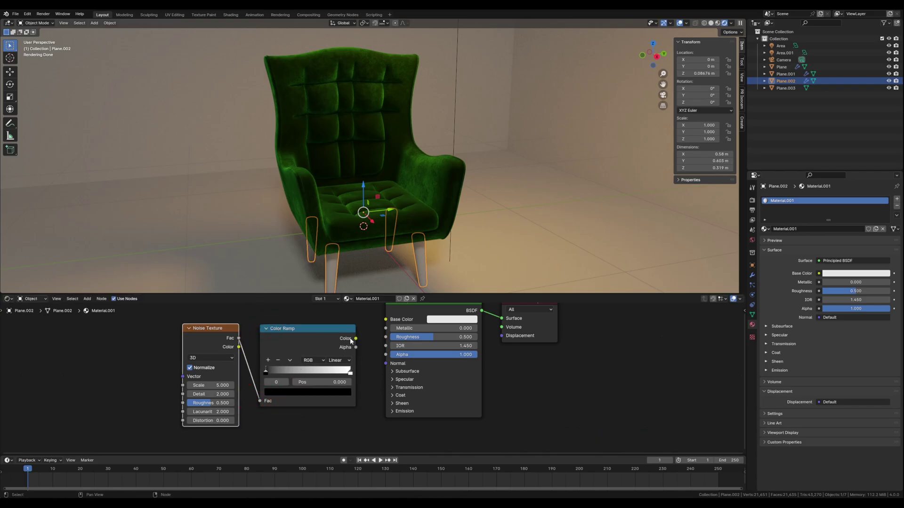
pyautogui.moveTo(356, 338); pyautogui.dragTo(385, 320)
# - Move the Color Ramp's black stop to position 0.232 and color it brown with hue 0.063, saturation 0.802 and value 0.163
pyautogui.moveTo(266, 371); pyautogui.dragTo(285, 376)
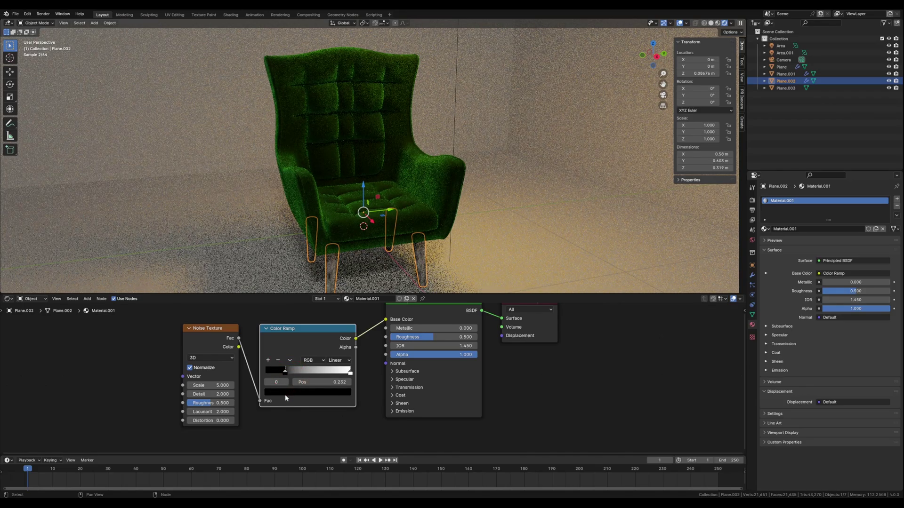
pyautogui.click(284, 392)
pyautogui.moveTo(345, 335); pyautogui.dragTo(345, 267)
pyautogui.click(295, 324)
pyautogui.moveTo(295, 324); pyautogui.dragTo(298, 318)
pyautogui.moveTo(306, 364)
pyautogui.mouseDown()
pyautogui.moveTo(324, 373)
pyautogui.moveTo(303, 372)
pyautogui.mouseUp()
pyautogui.moveTo(296, 324); pyautogui.dragTo(292, 320)
pyautogui.moveTo(327, 364); pyautogui.dragTo(323, 364)
pyautogui.moveTo(345, 286); pyautogui.dragTo(345, 305)
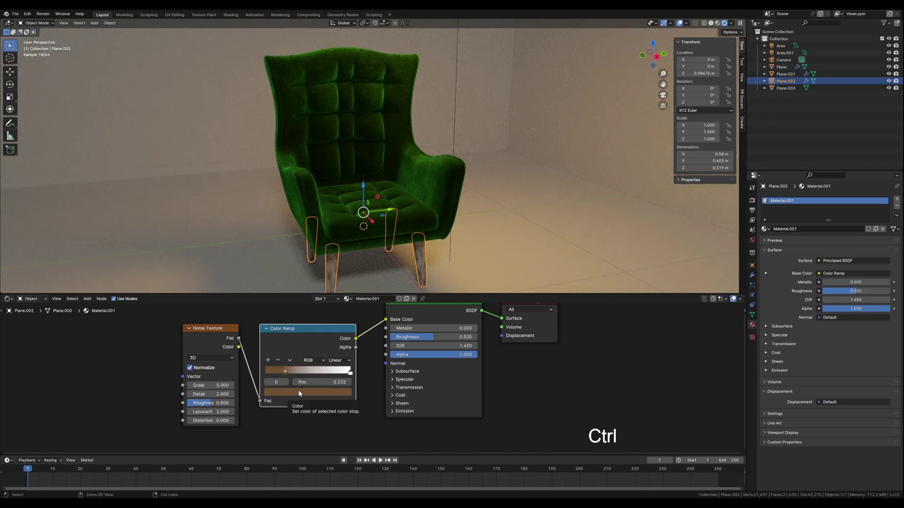
# - Copy the brown to the Color Ramp's white stop, lighten it to a tan, and move that stop to position 0.550
pyautogui.hotkey('ctrl', 'c')
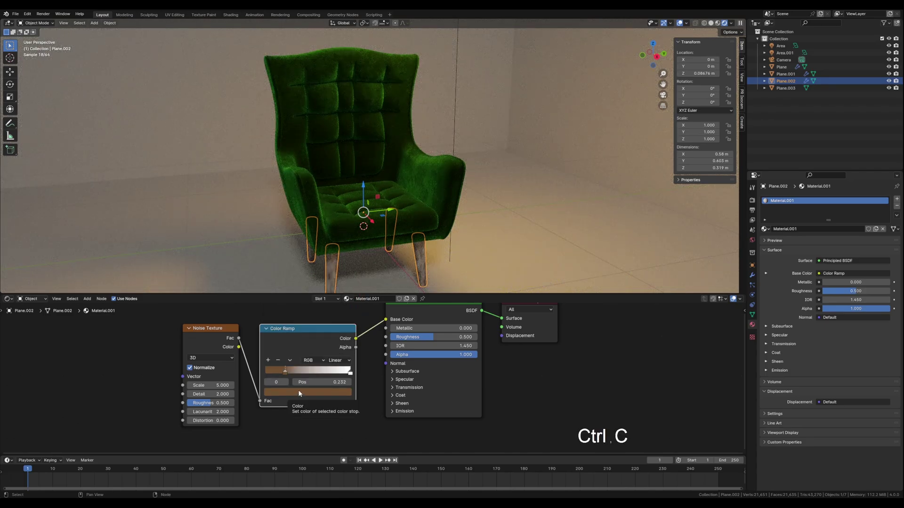
pyautogui.click(351, 372)
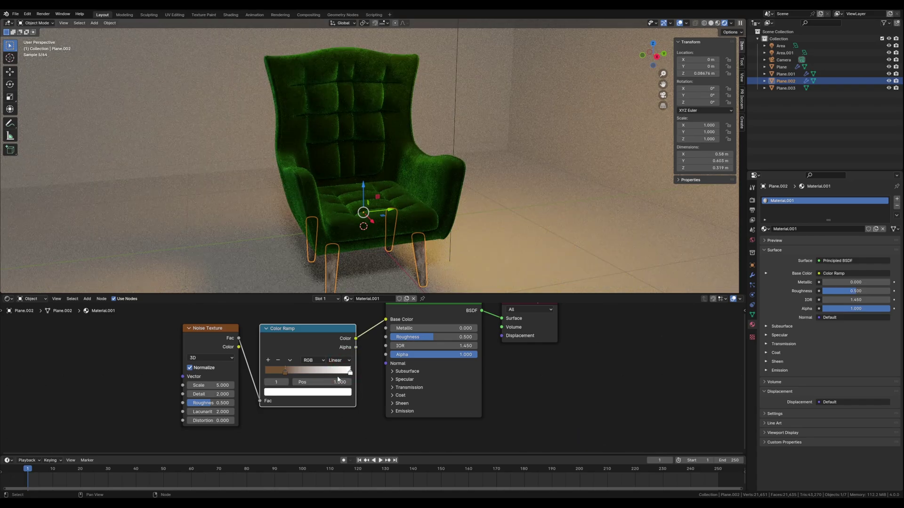
pyautogui.hotkey('ctrl', 'v')
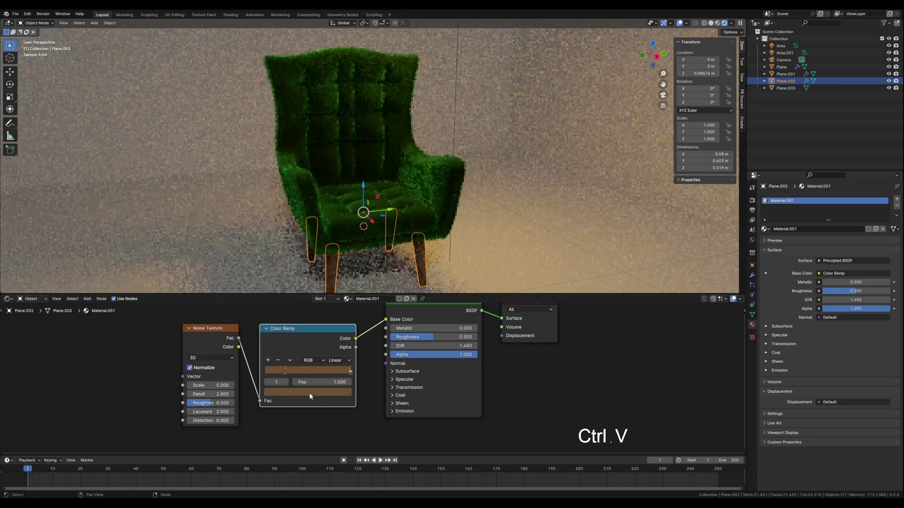
pyautogui.click(313, 393)
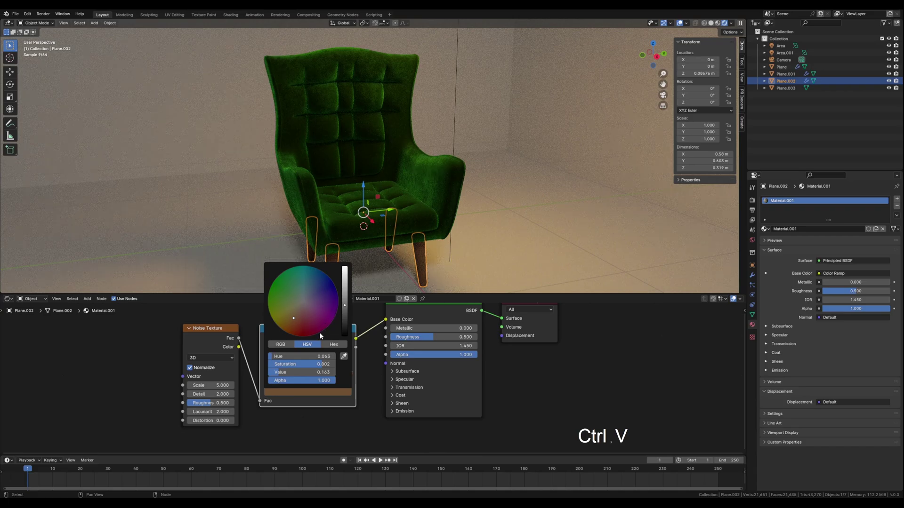
pyautogui.moveTo(301, 372)
pyautogui.mouseDown()
pyautogui.moveTo(312, 373)
pyautogui.moveTo(304, 363)
pyautogui.mouseUp()
pyautogui.moveTo(289, 324); pyautogui.dragTo(289, 323)
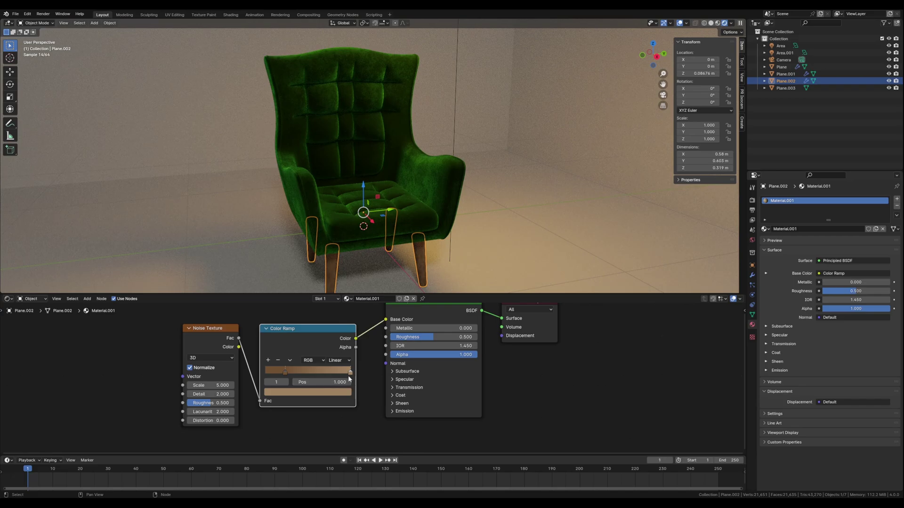
pyautogui.moveTo(348, 373); pyautogui.dragTo(312, 372)
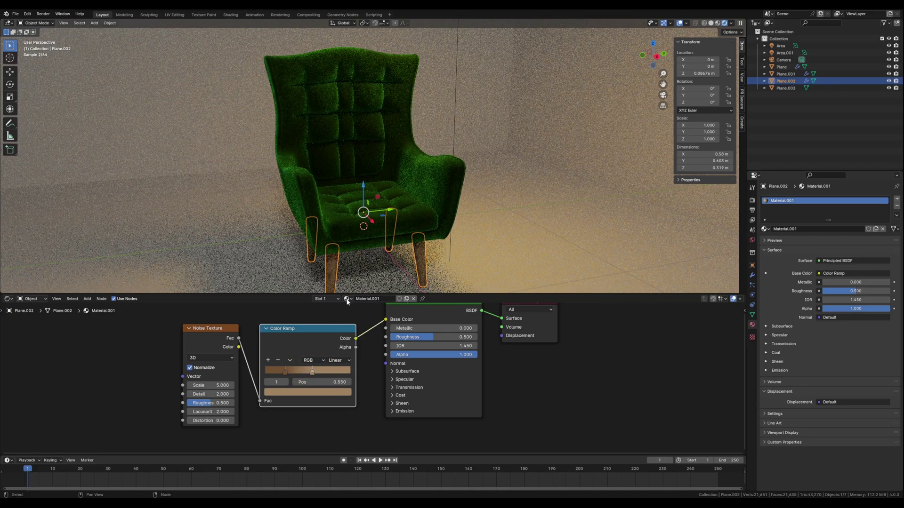
# - Set the leg material's Noise Texture scale to 70
pyautogui.keyDown('shift'); pyautogui.moveTo(360, 238); pyautogui.dragTo(374, 182, button='middle'); pyautogui.keyUp('shift')
pyautogui.scroll(2, 367, 221)
pyautogui.keyDown('shift'); pyautogui.moveTo(342, 239); pyautogui.dragTo(337, 207, button='middle'); pyautogui.keyUp('shift')
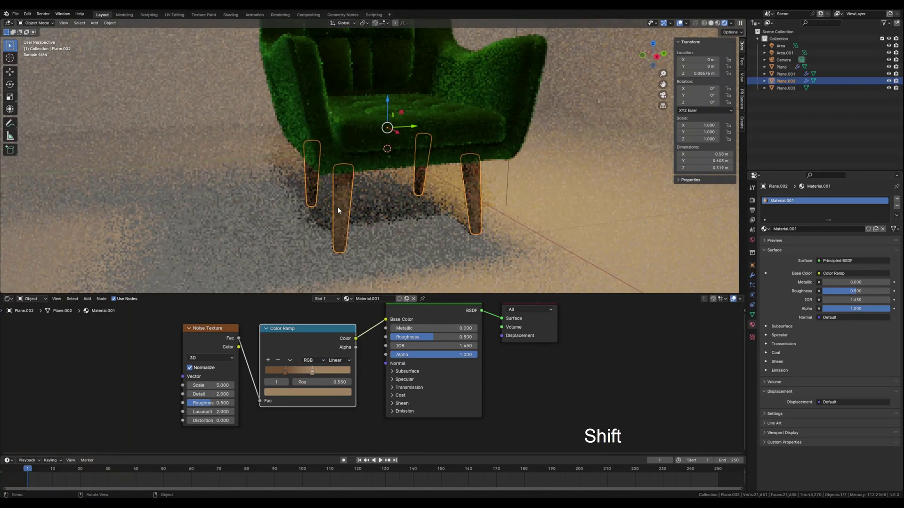
pyautogui.click(214, 386)
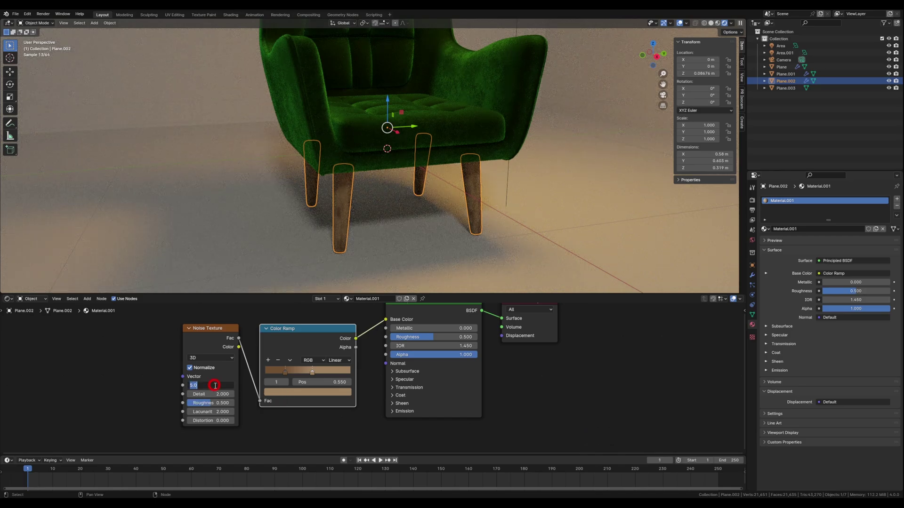
pyautogui.write('70')
pyautogui.press('Return')
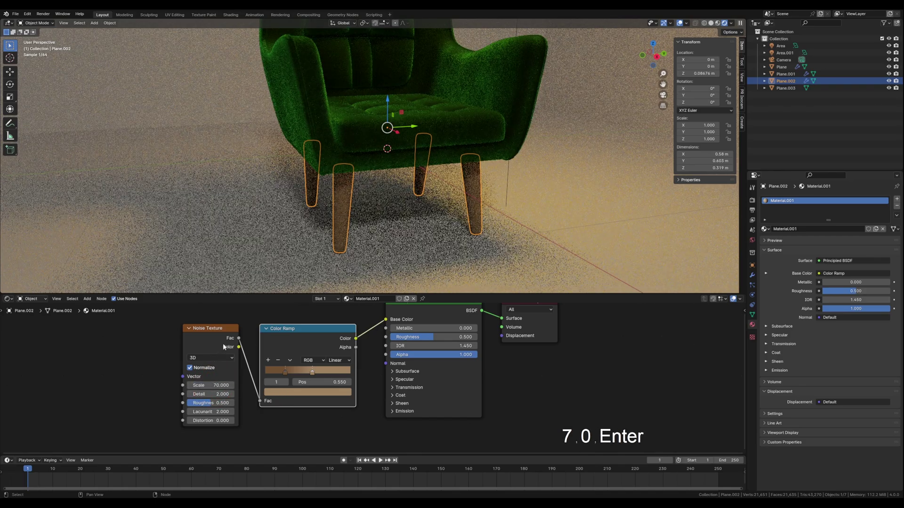
# - Add Texture Coordinate and Mapping nodes to the Noise Texture and feed the Mapping node from the UV output
pyautogui.click(224, 331)
pyautogui.hotkey('ctrl', 't')
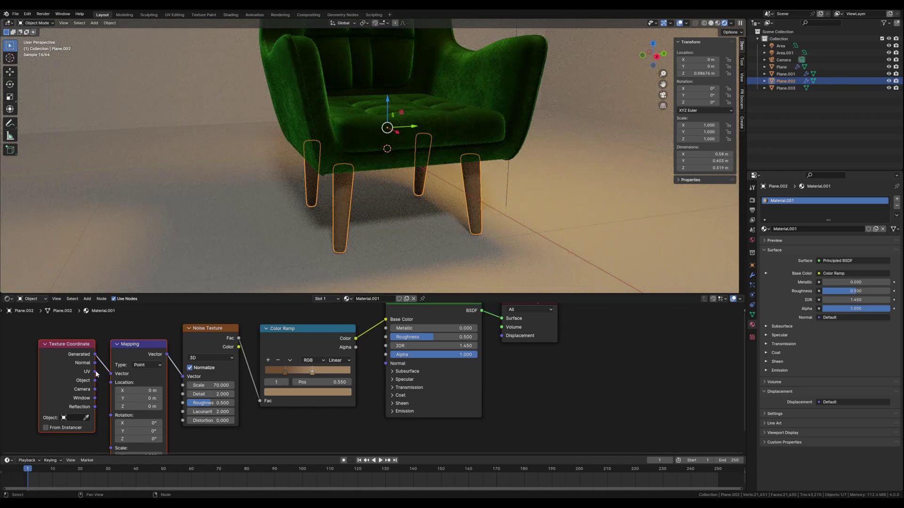
pyautogui.moveTo(95, 372); pyautogui.dragTo(111, 374)
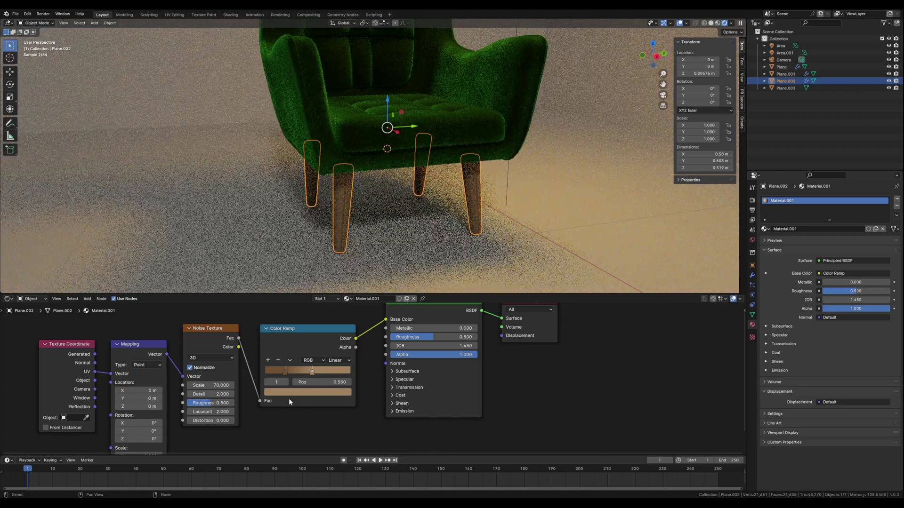
# - Set the Mapping node's X scale to 6.2 to stretch the grain on the legs
pyautogui.moveTo(210, 419); pyautogui.dragTo(233, 375, button='middle')
pyautogui.click(160, 413)
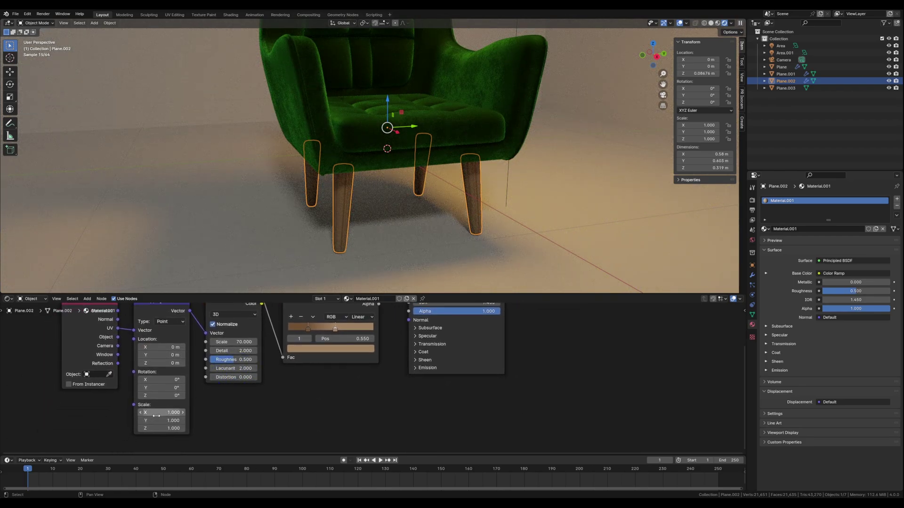
pyautogui.write('2.8')
pyautogui.press('Return')
pyautogui.moveTo(161, 413); pyautogui.dragTo(175, 412)
pyautogui.scroll(2, 385, 210)
pyautogui.keyDown('shift'); pyautogui.moveTo(360, 250); pyautogui.dragTo(373, 202, button='middle'); pyautogui.keyUp('shift')
pyautogui.scroll(1, 373, 203)
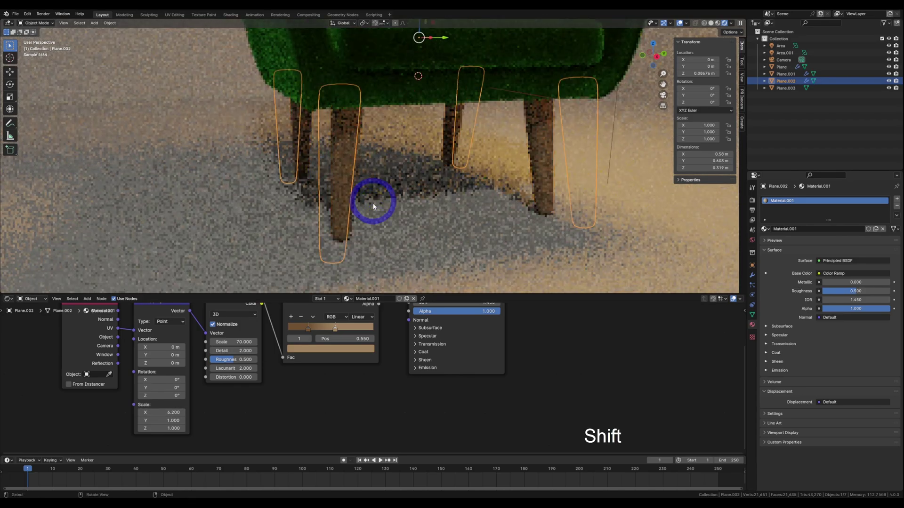
# - Move the Texture Coordinate and Mapping nodes away from the Noise Texture to make room between them
pyautogui.click(329, 419)
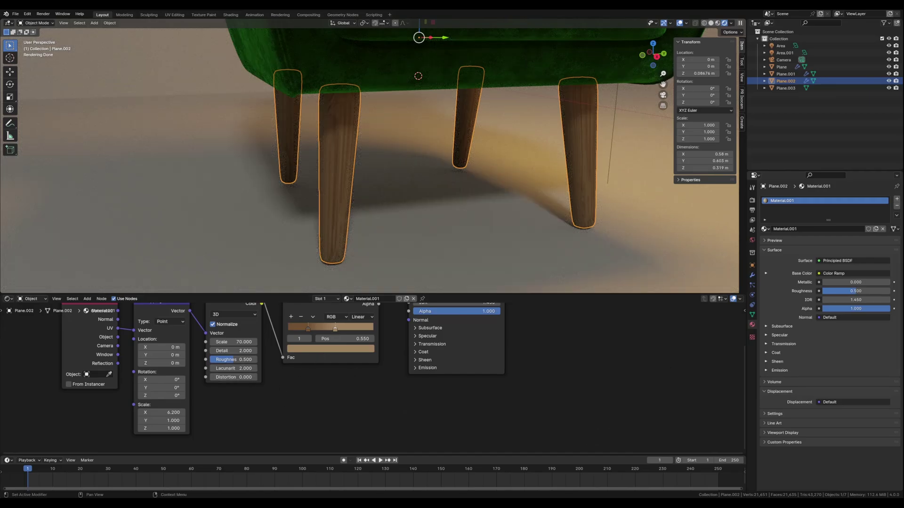
pyautogui.scroll(-5, 361, 403)
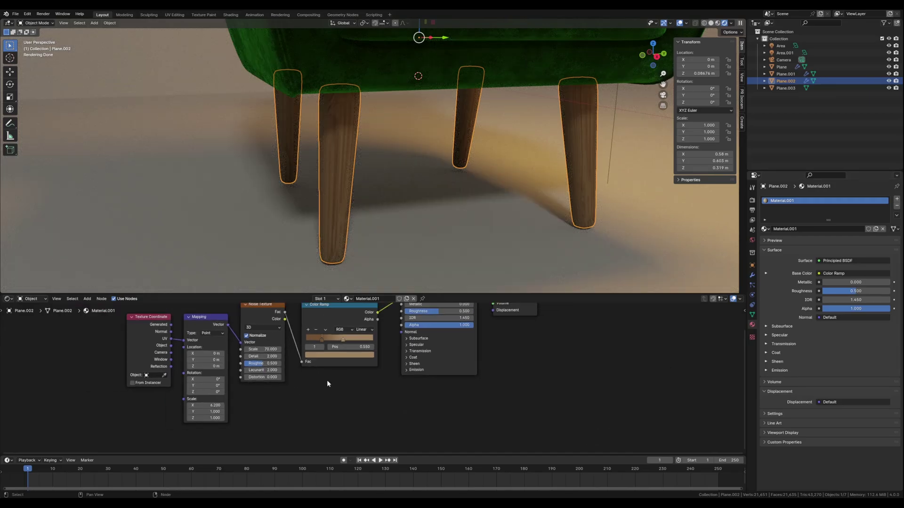
pyautogui.moveTo(388, 365); pyautogui.dragTo(386, 391, button='middle')
pyautogui.moveTo(241, 325)
pyautogui.mouseDown()
pyautogui.moveTo(323, 345)
pyautogui.moveTo(310, 334)
pyautogui.moveTo(234, 331)
pyautogui.mouseUp()
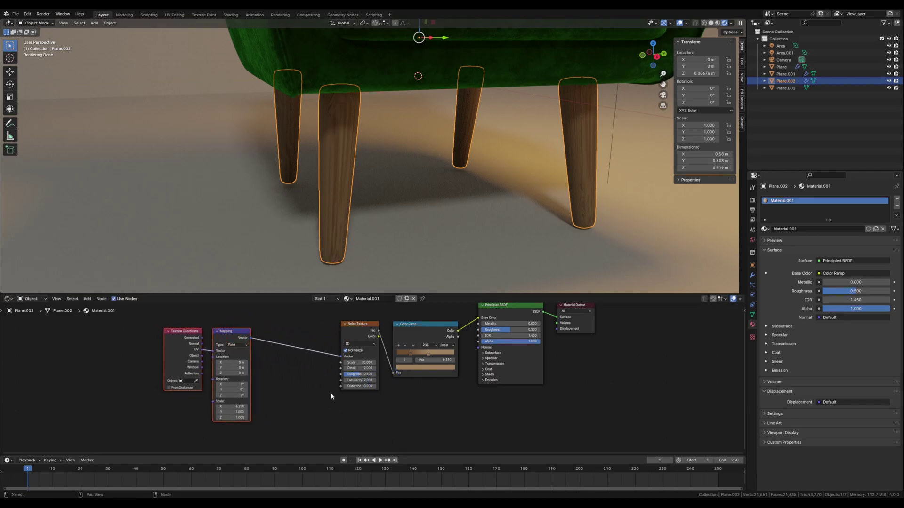
# - Add a second Noise Texture node and place it below the link between the Mapping node and the first Noise Texture
pyautogui.click(299, 408)
pyautogui.hotkey('shift', 'a')
pyautogui.write('n')
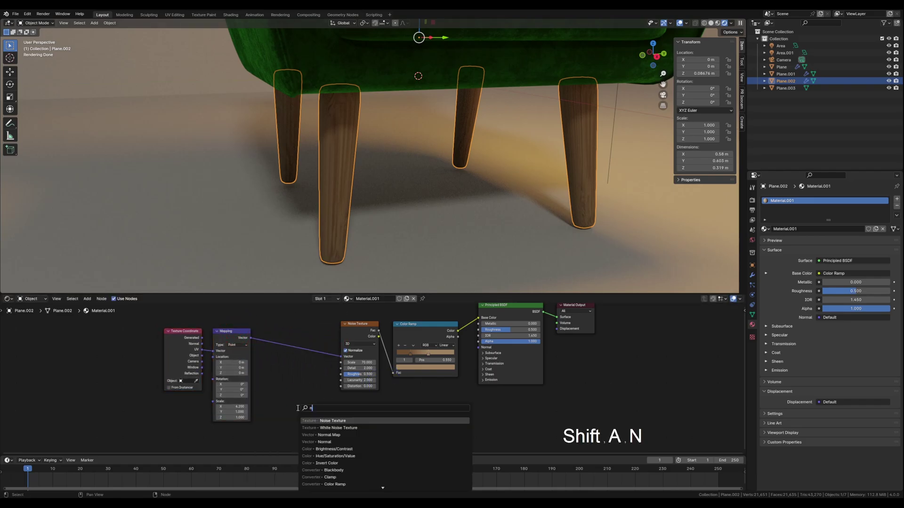
pyautogui.write('oi')
pyautogui.click(328, 421)
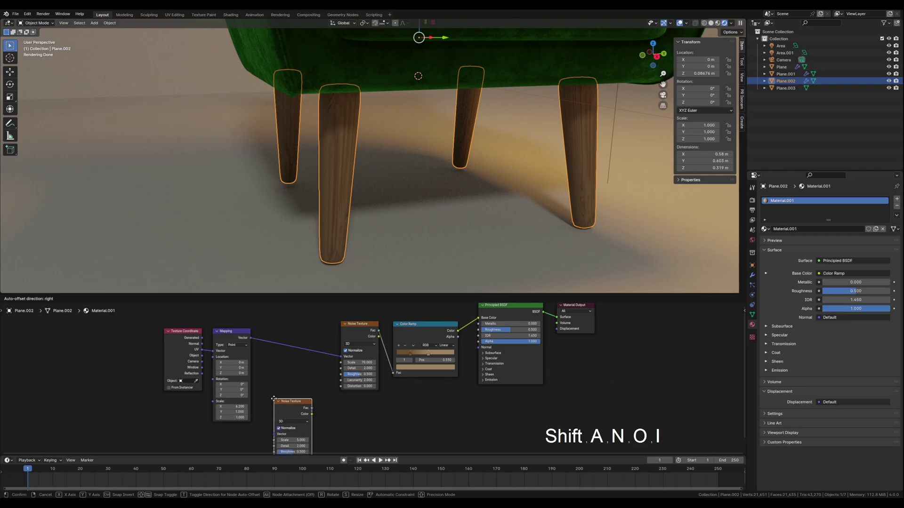
pyautogui.click(276, 400)
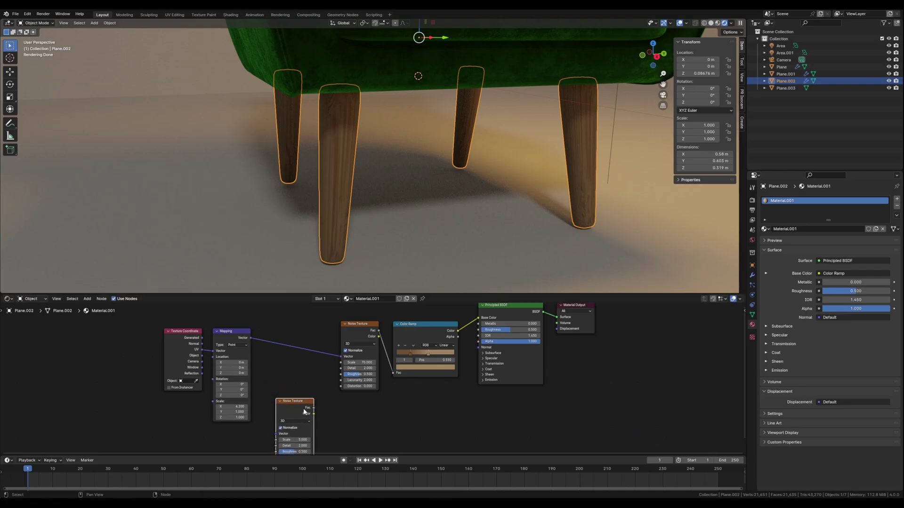
pyautogui.moveTo(342, 421); pyautogui.dragTo(344, 403, button='middle')
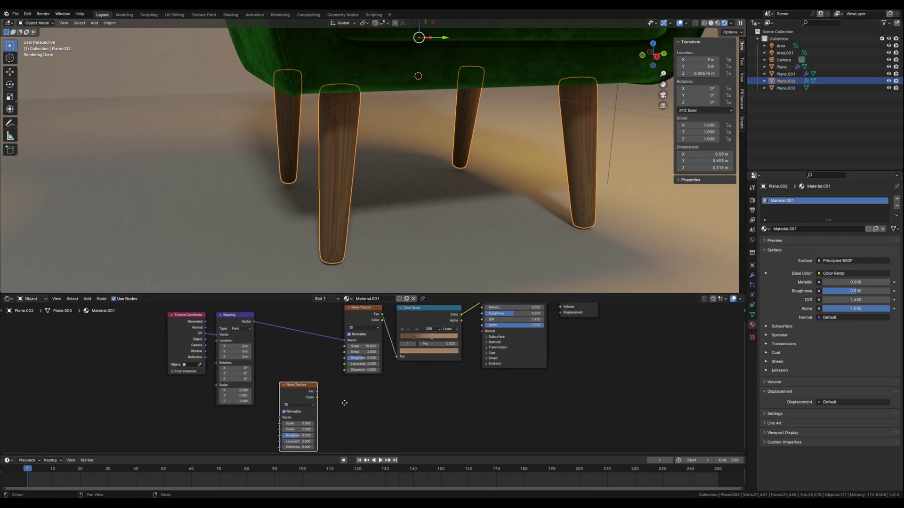
# - Insert a color Mix node on the link between the Mapping node and the first Noise Texture
pyautogui.click(349, 413)
pyautogui.hotkey('shift', 'a')
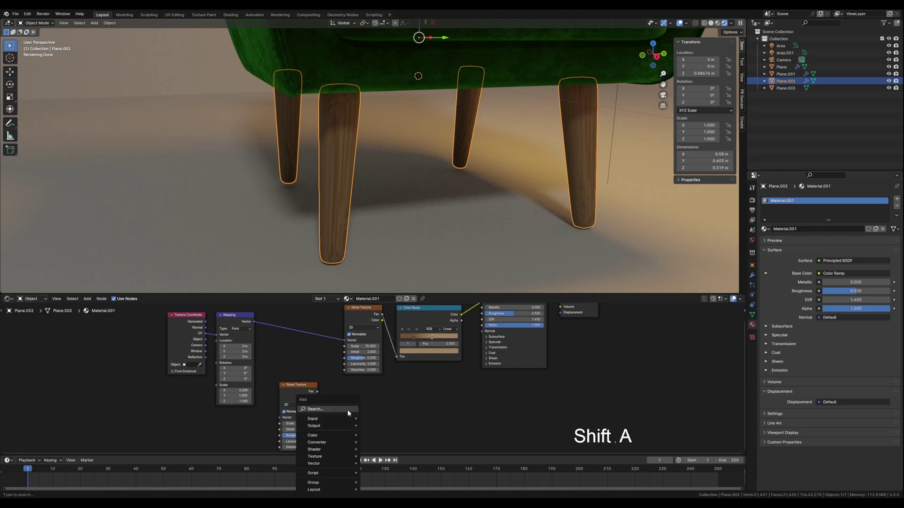
pyautogui.write('mix')
pyautogui.press('Return')
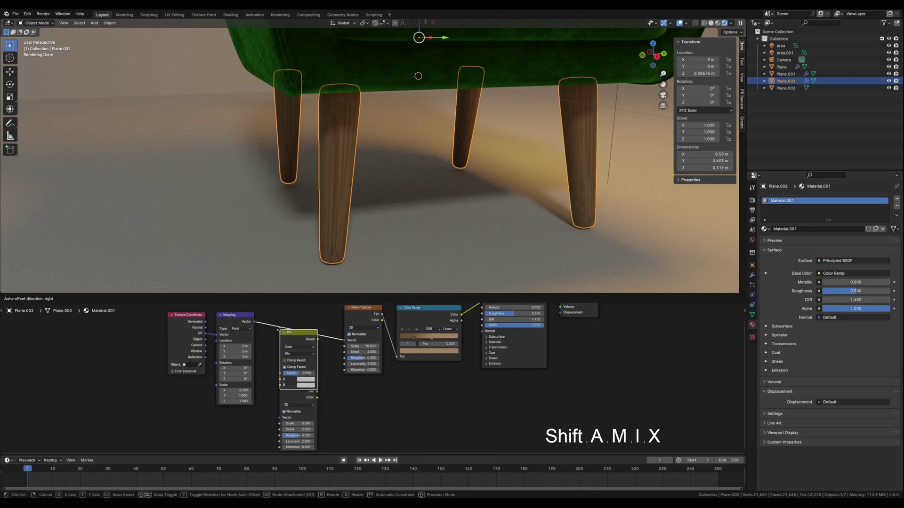
pyautogui.click(304, 390)
# - Connect the second Noise Texture to the Mix node's B input and set the mix Factor to 0.076
pyautogui.moveTo(303, 390); pyautogui.dragTo(282, 406)
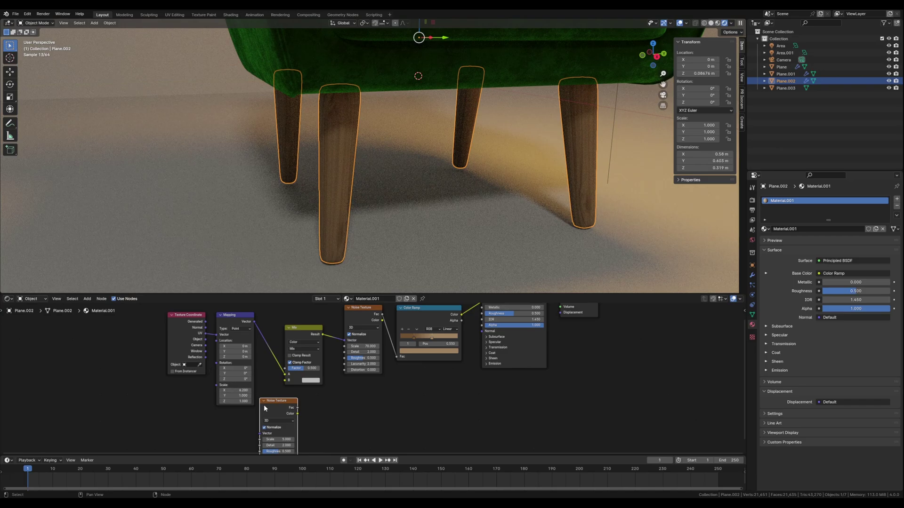
pyautogui.moveTo(297, 408); pyautogui.dragTo(291, 368)
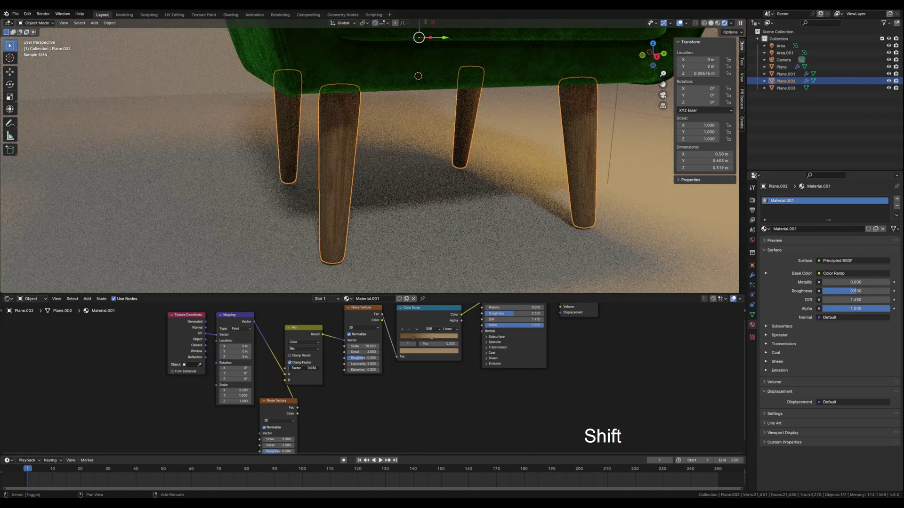
pyautogui.keyDown('shift'); pyautogui.moveTo(304, 369); pyautogui.dragTo(320, 369); pyautogui.keyUp('shift')
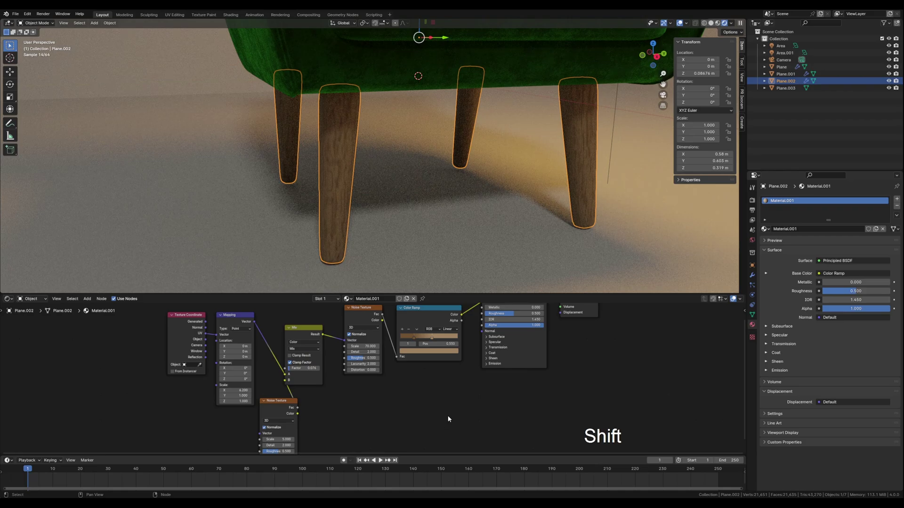
# - Add a Bump node, connect it to the Principled BSDF's Normal, and drive its Height with the first Noise Texture's Fac
pyautogui.scroll(1, 449, 419)
pyautogui.moveTo(456, 419); pyautogui.dragTo(403, 400, button='middle')
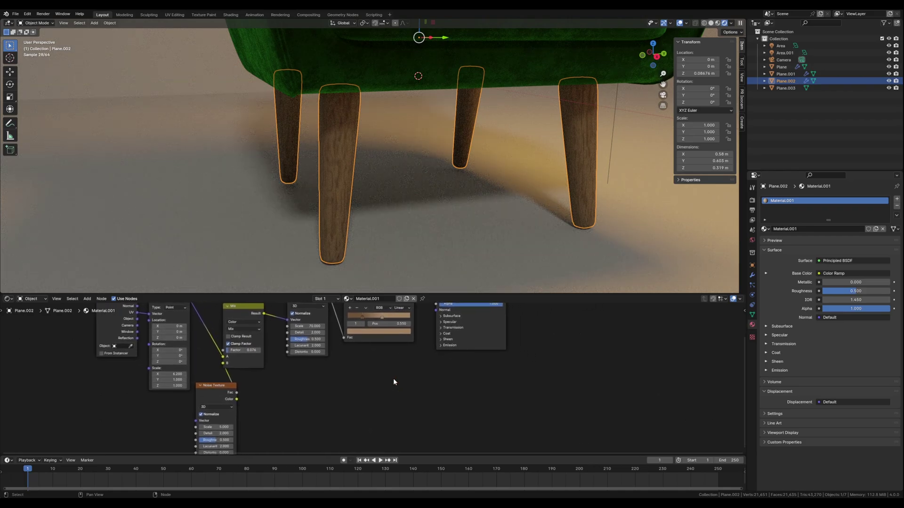
pyautogui.hotkey('shift', 'a')
pyautogui.write('bum')
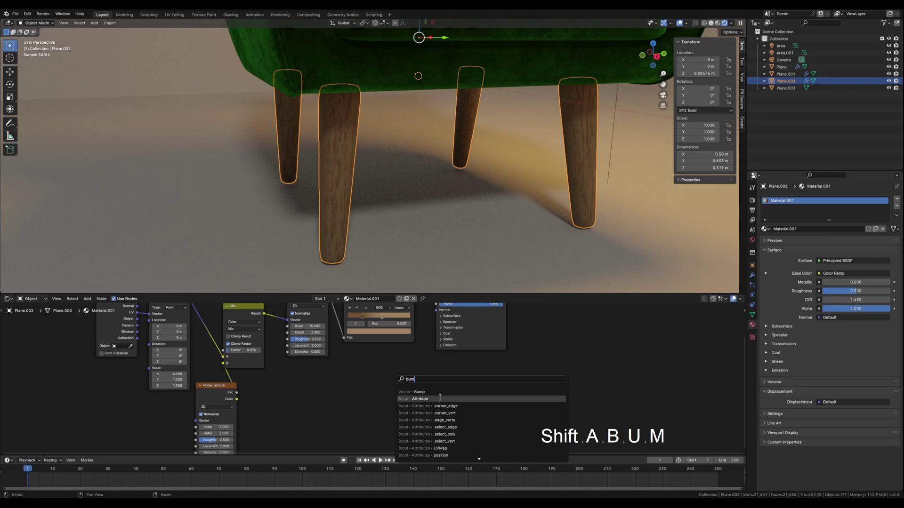
pyautogui.click(439, 393)
pyautogui.click(396, 361)
pyautogui.moveTo(447, 371); pyautogui.dragTo(403, 400, button='middle')
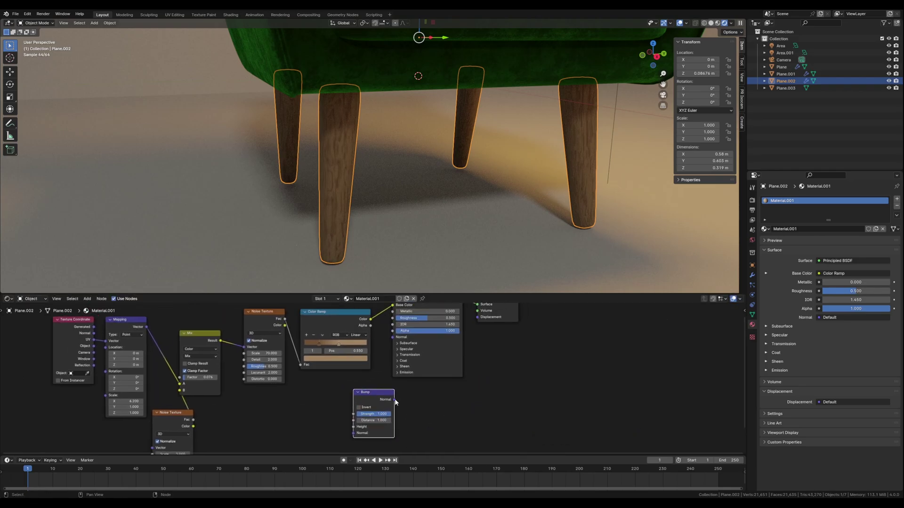
pyautogui.moveTo(394, 400); pyautogui.dragTo(392, 337)
pyautogui.moveTo(285, 319); pyautogui.dragTo(353, 427)
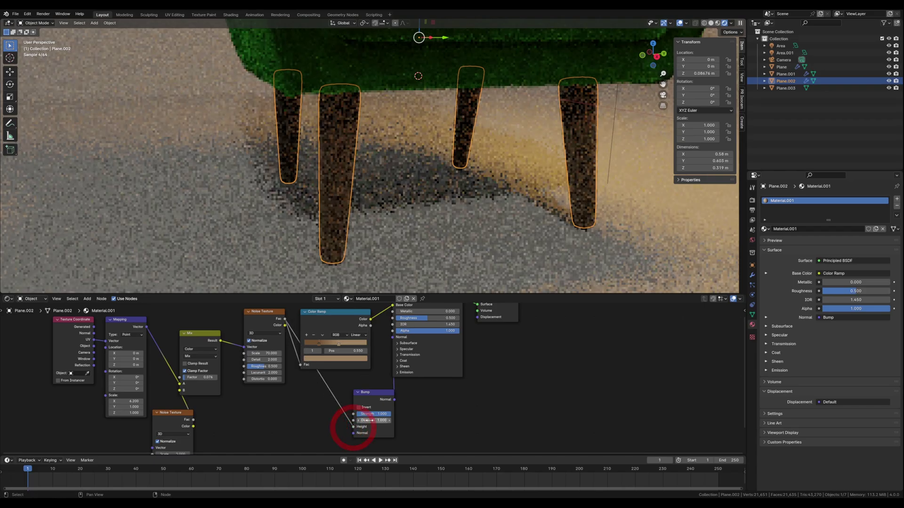
# - Set the Bump node's Distance to 0.02
pyautogui.click(382, 421)
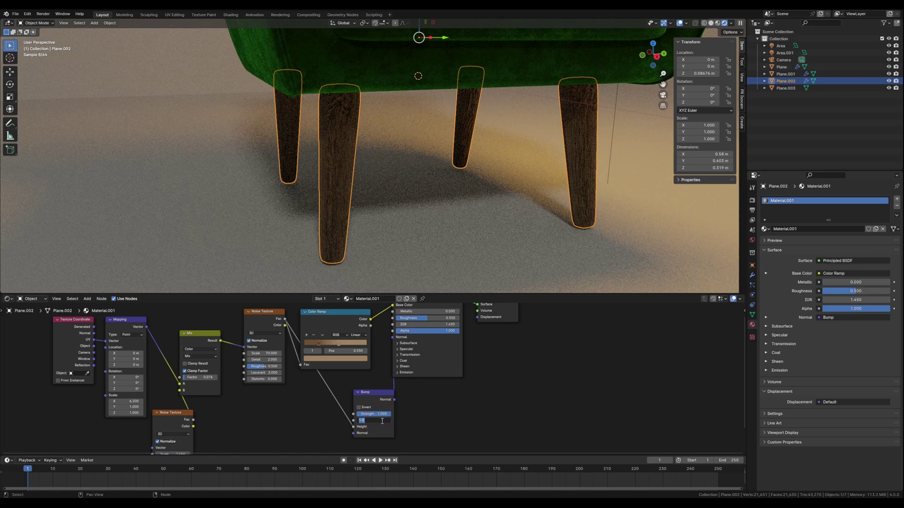
pyautogui.write('0.02')
pyautogui.press('Return')
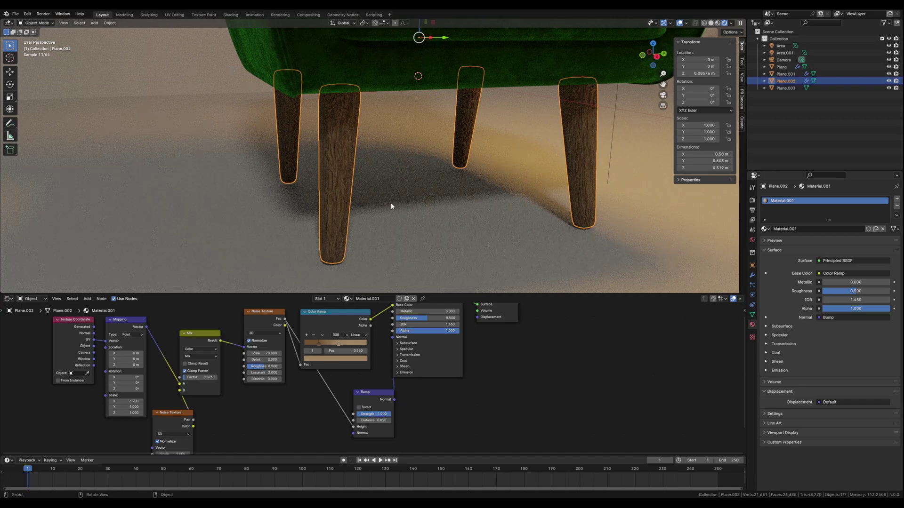
# - Examine the legs' wood material with the legs deselected, both up close and with the whole chair in view
pyautogui.scroll(-2, 372, 184)
pyautogui.click(379, 186)
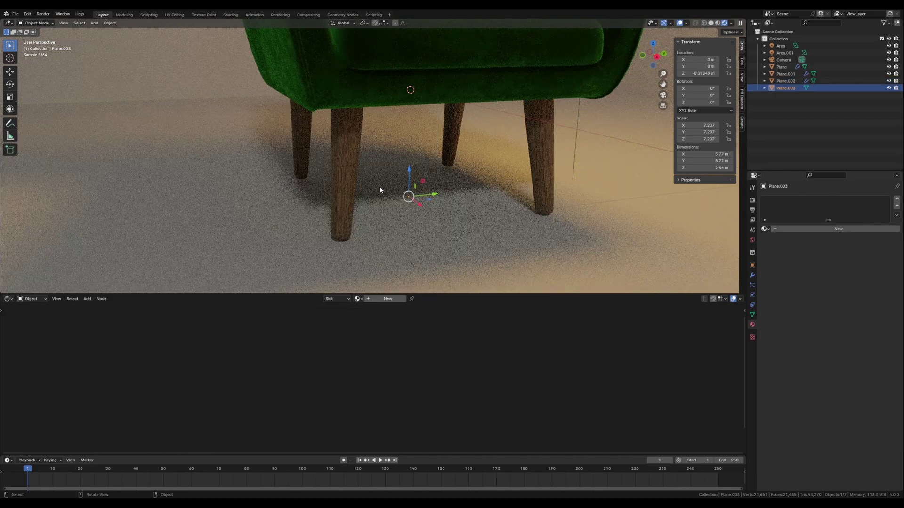
pyautogui.click(344, 164)
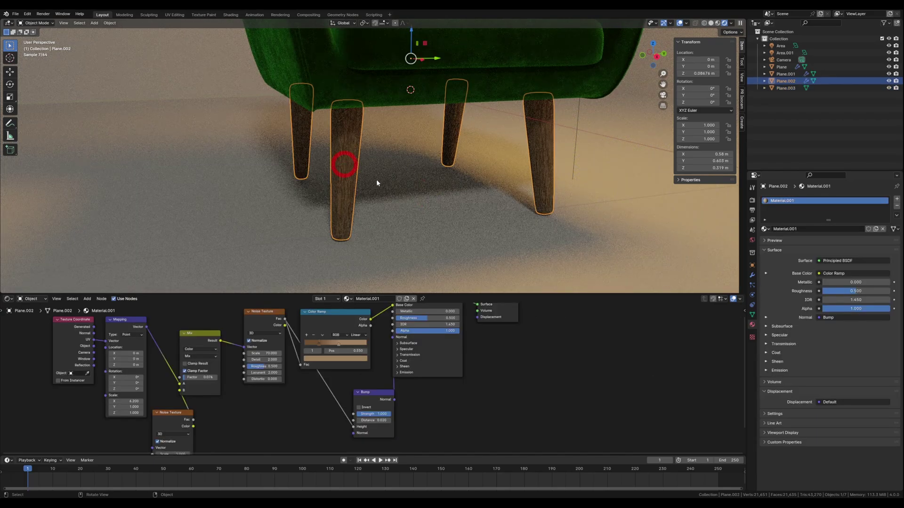
pyautogui.click(414, 189)
pyautogui.scroll(-5, 418, 189)
pyautogui.keyDown('shift'); pyautogui.moveTo(445, 177); pyautogui.dragTo(403, 201, button='middle'); pyautogui.keyUp('shift')
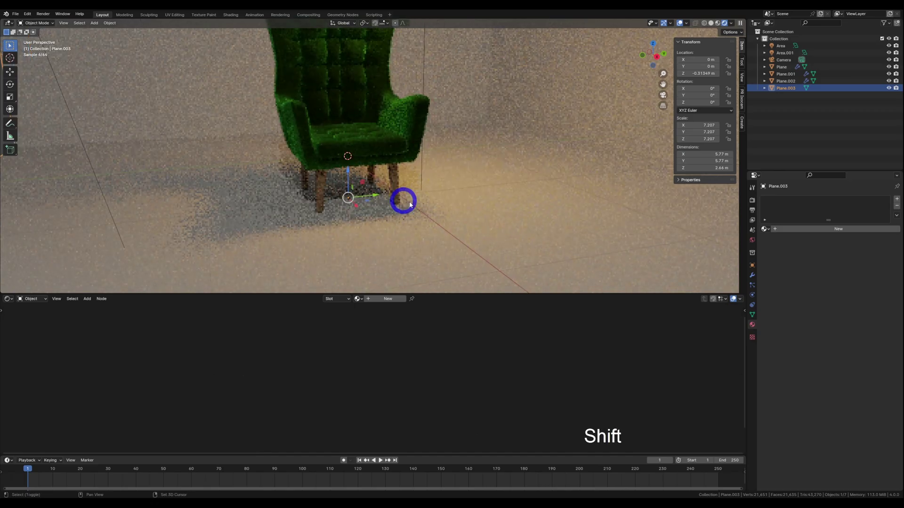
pyautogui.scroll(-3, 412, 196)
pyautogui.scroll(2, 402, 134)
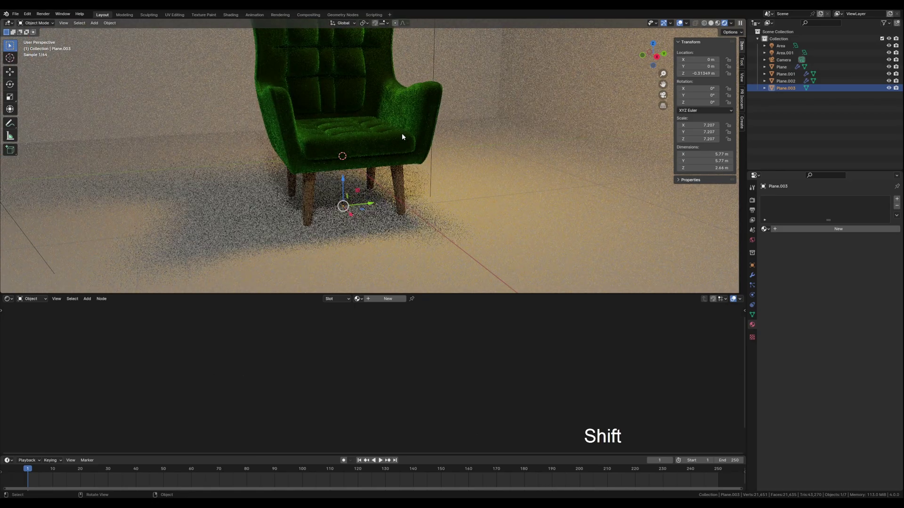
pyautogui.keyDown('shift'); pyautogui.moveTo(387, 119); pyautogui.dragTo(386, 152, button='middle'); pyautogui.keyUp('shift')
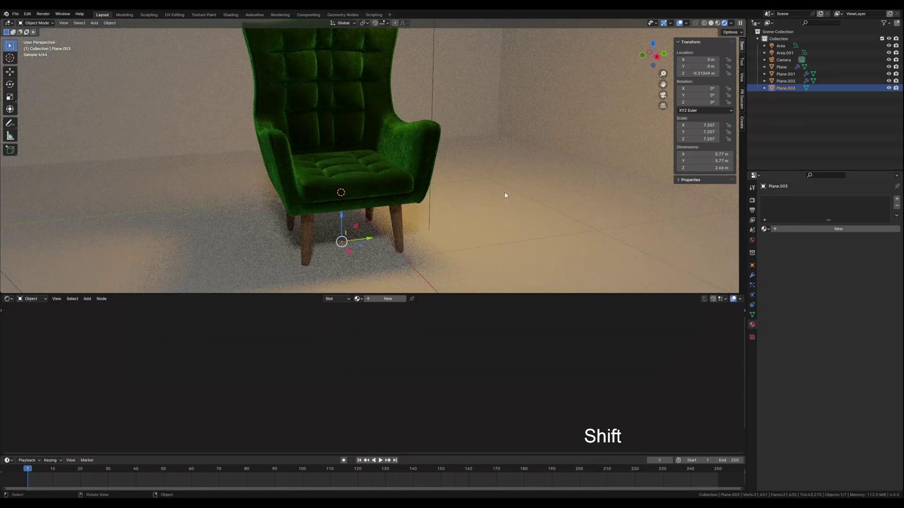
# - Hide the viewport gizmos and overlays and frame the whole chair in the room corner
pyautogui.click(663, 23)
pyautogui.click(680, 23)
pyautogui.keyDown('shift'); pyautogui.moveTo(427, 144); pyautogui.dragTo(420, 159, button='middle'); pyautogui.keyUp('shift')
pyautogui.scroll(-1, 423, 157)
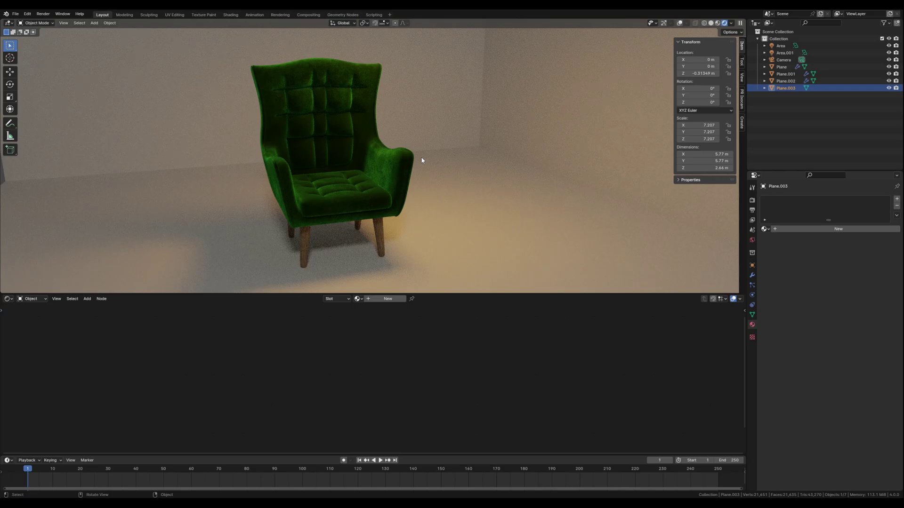
# - Align the camera to the current view and reframe the whole armchair inside the camera frame from a slightly angled, raised viewpoint
pyautogui.press('ctrl+alt+Insert')
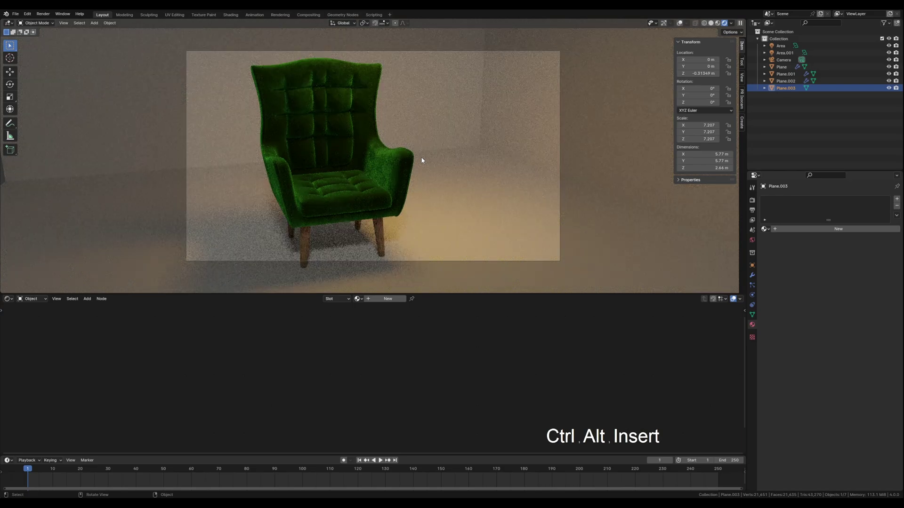
pyautogui.keyDown('ctrl'); pyautogui.moveTo(380, 157); pyautogui.dragTo(397, 165, button='middle'); pyautogui.keyUp('ctrl')
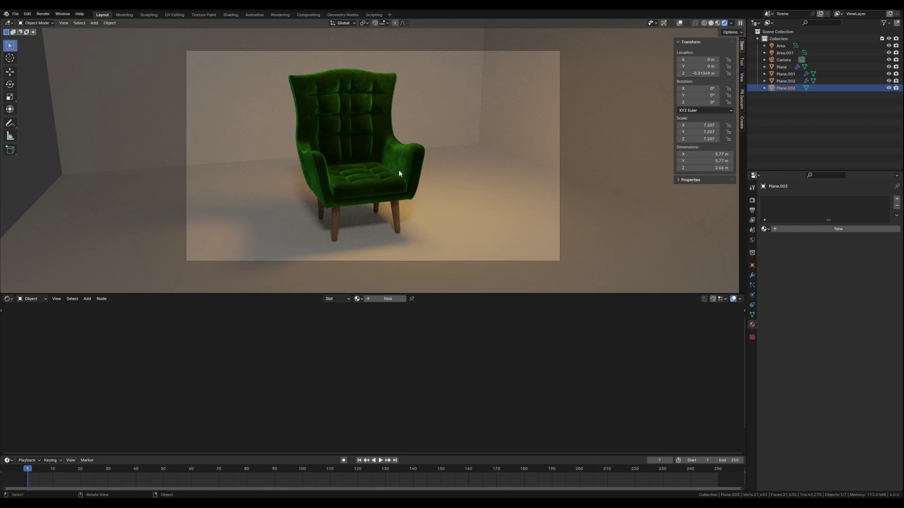
pyautogui.moveTo(399, 174)
pyautogui.mouseDown(button='middle')
pyautogui.moveTo(403, 184)
pyautogui.moveTo(409, 174)
pyautogui.mouseUp(button='middle')
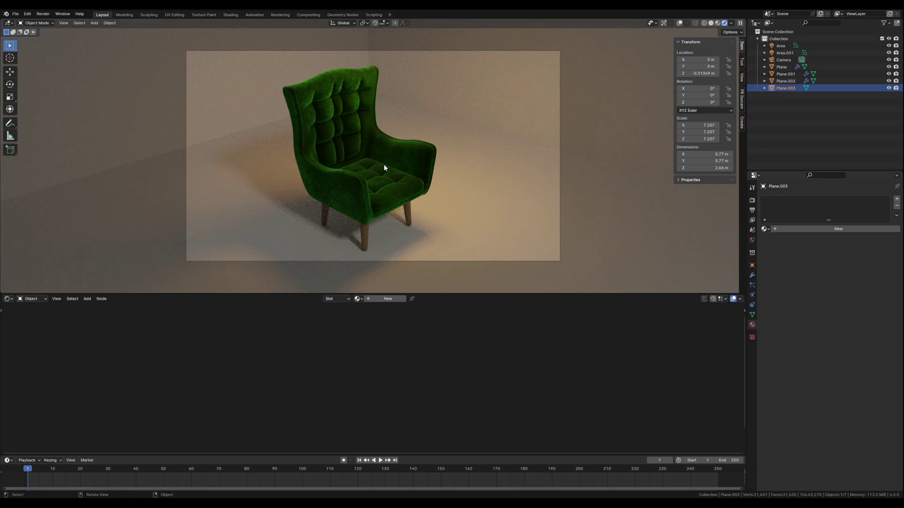
pyautogui.scroll(1, 382, 167)
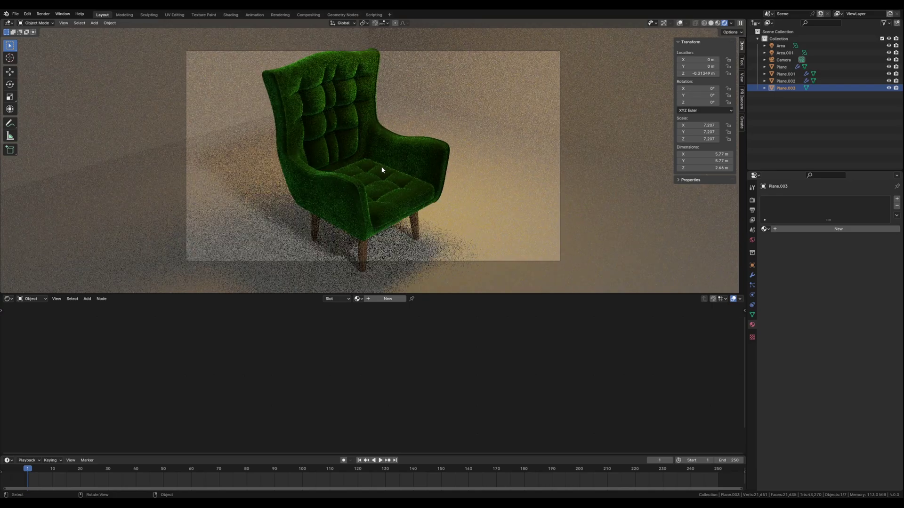
pyautogui.scroll(-1, 381, 167)
pyautogui.moveTo(381, 170); pyautogui.dragTo(355, 163, button='middle')
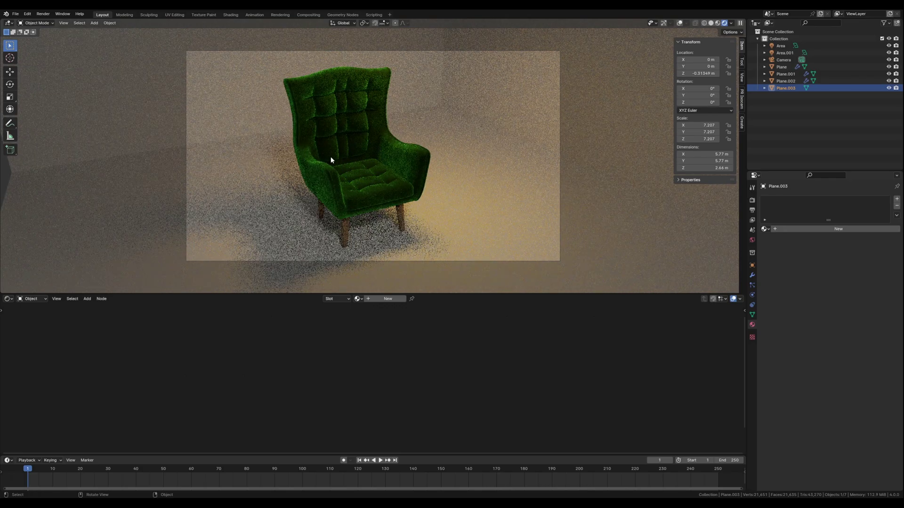